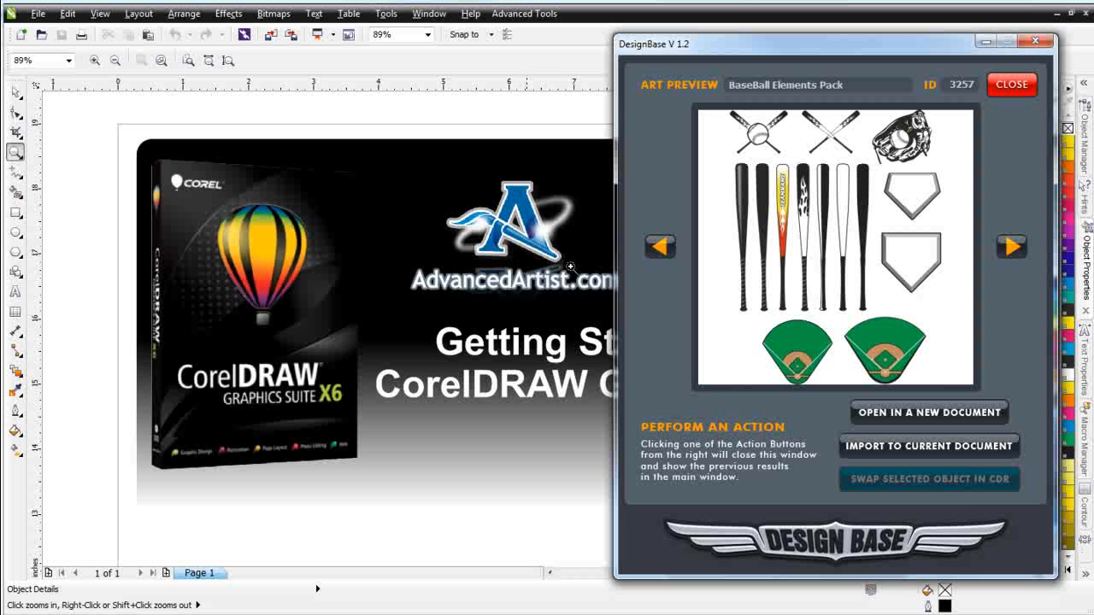
Import the Baseball Elements Pack into the current document and move all its elements off the page to the right
left_click(963, 451)
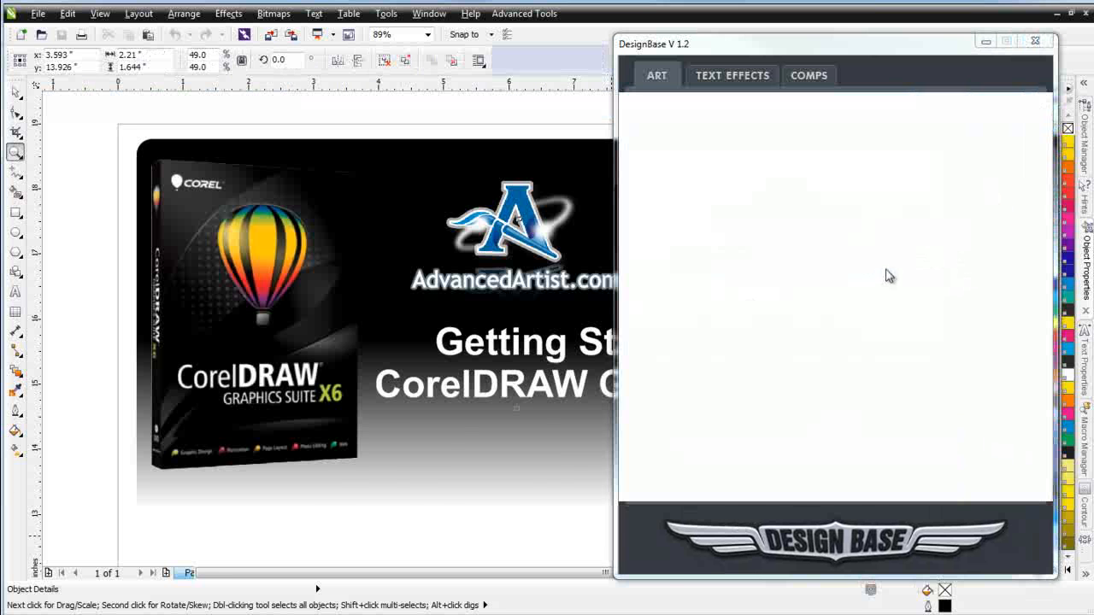
left_click(986, 43)
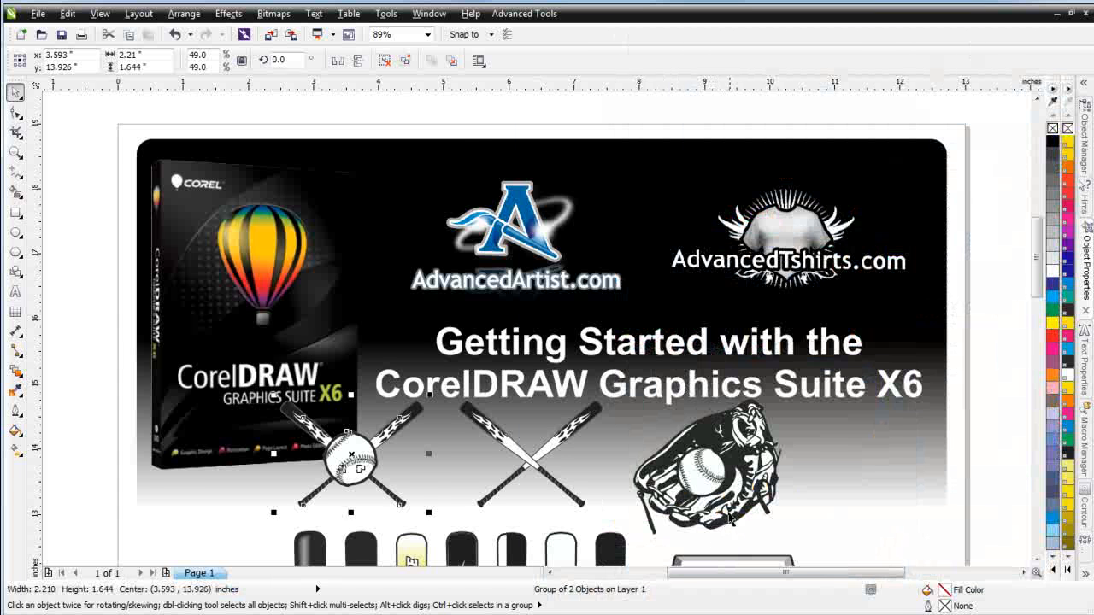
scroll(731, 517, "down", 1)
scroll(589, 342, "down", 1)
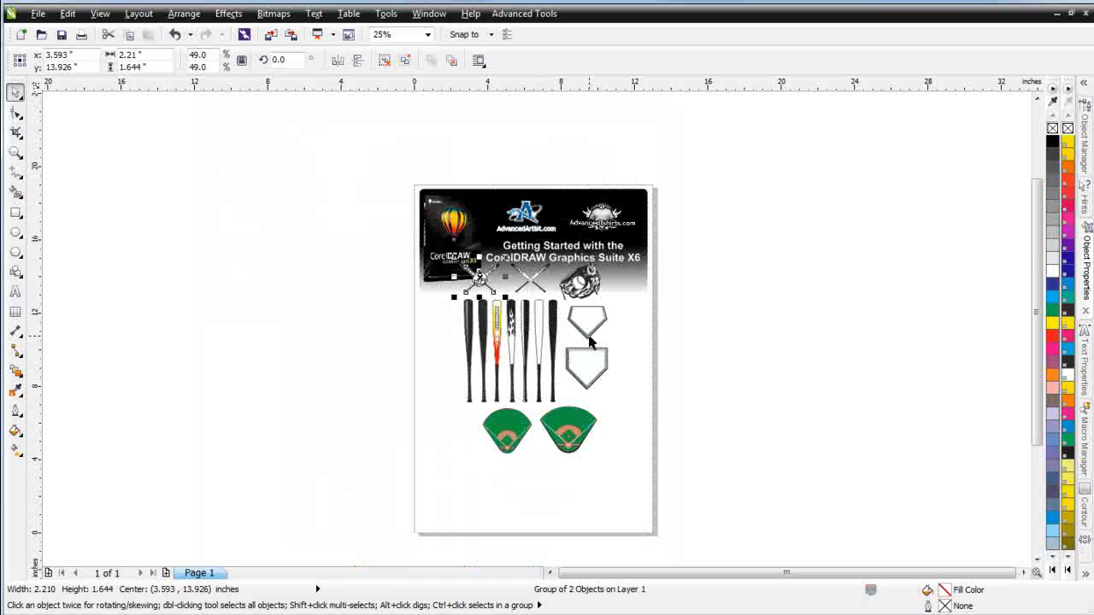
left_click_drag(636, 497, 422, 246)
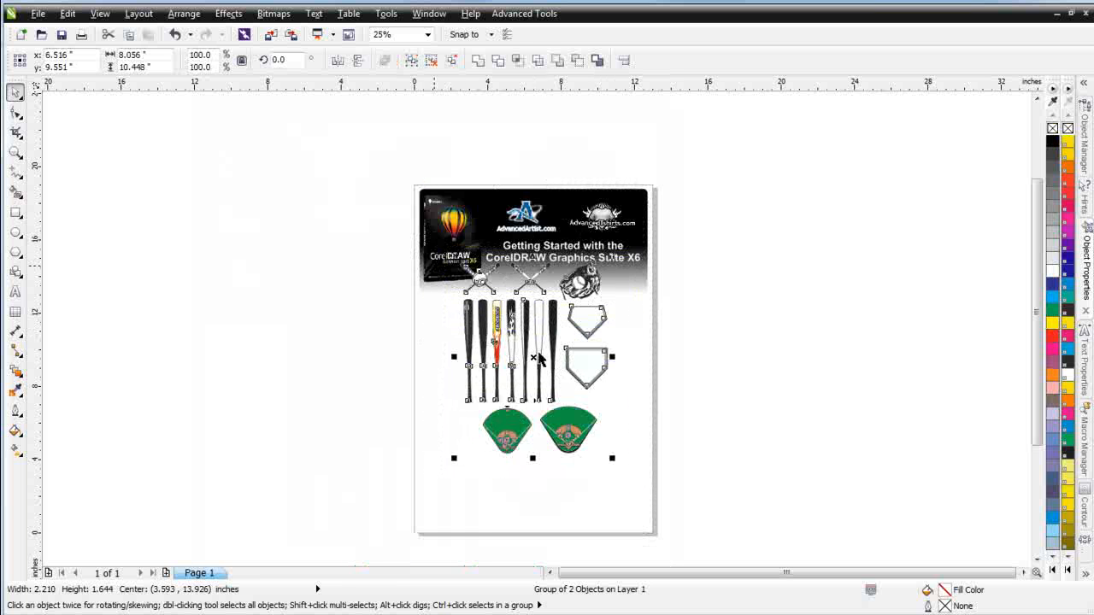
left_click_drag(538, 359, 774, 297)
left_click(560, 460)
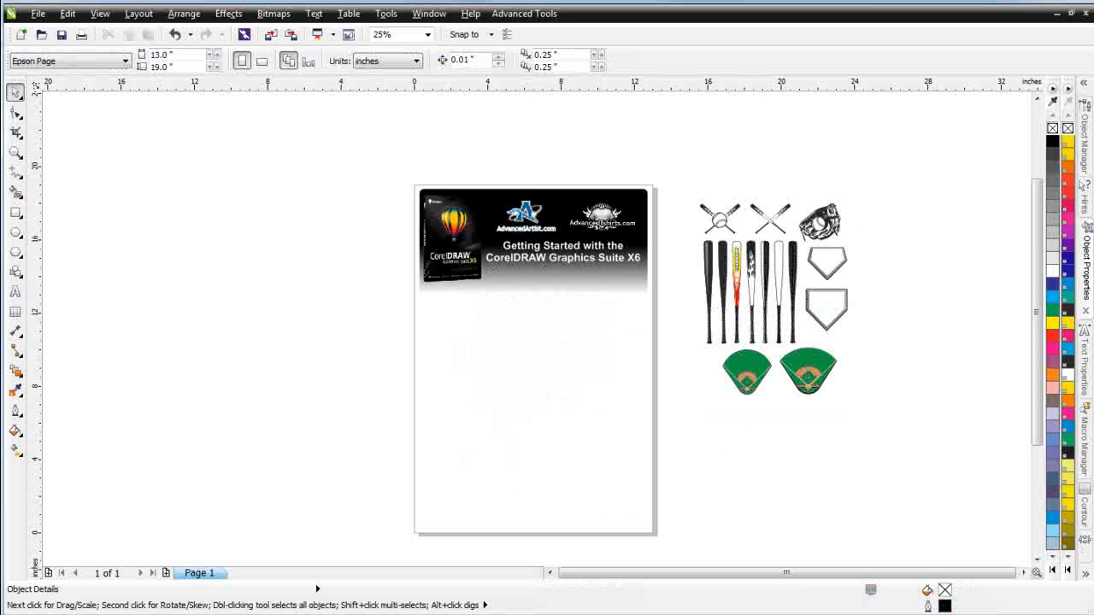
Open the Baseball Graphic Tails Pack in DesignBase and import it into the current document
key("alt+Tab")
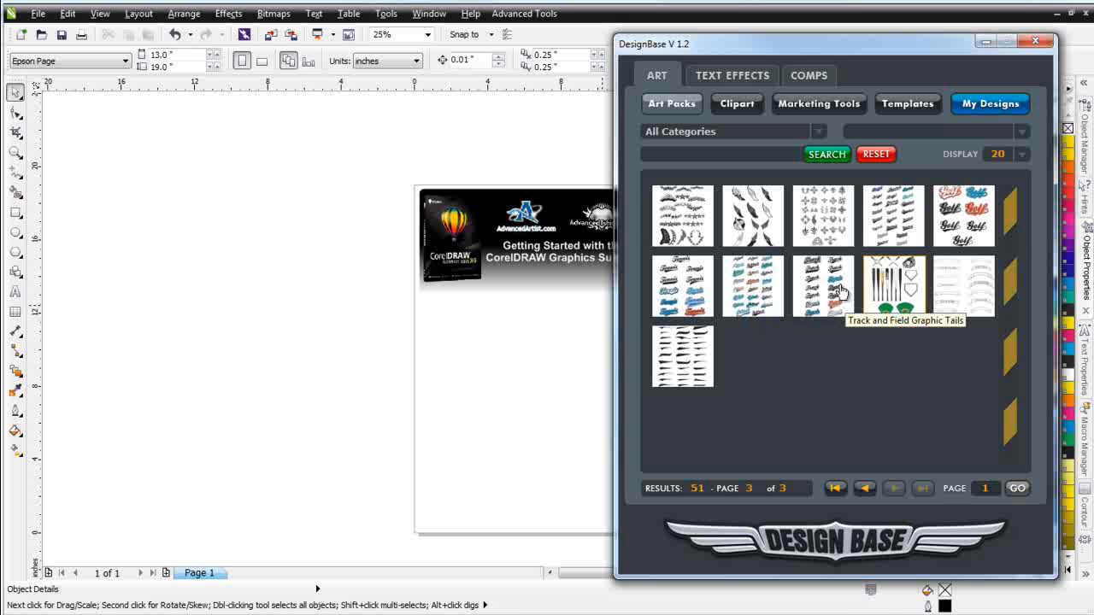
left_click(893, 211)
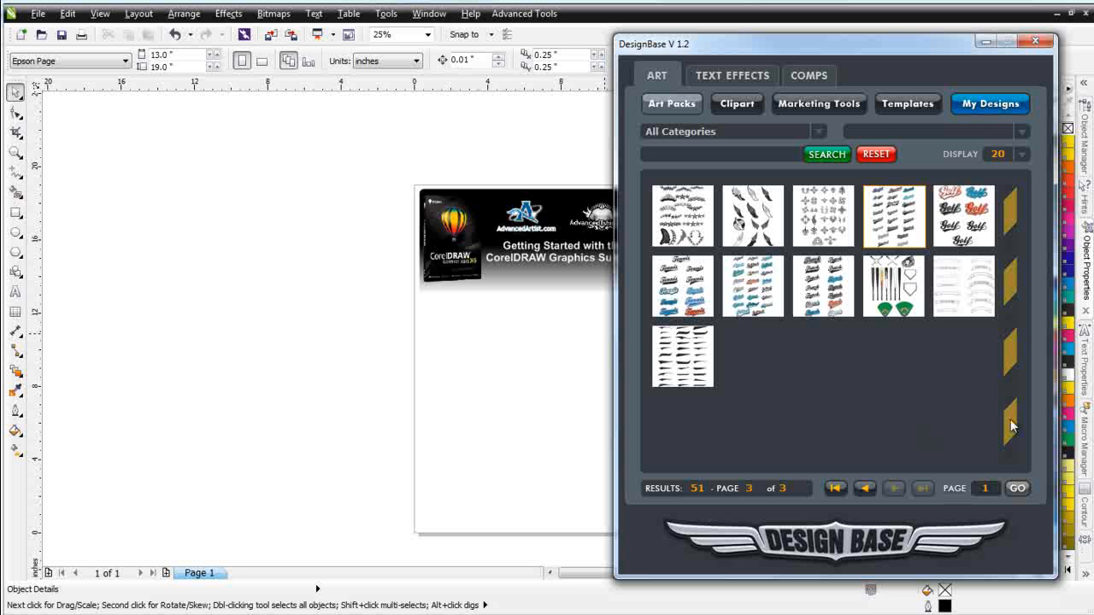
double_click(906, 212)
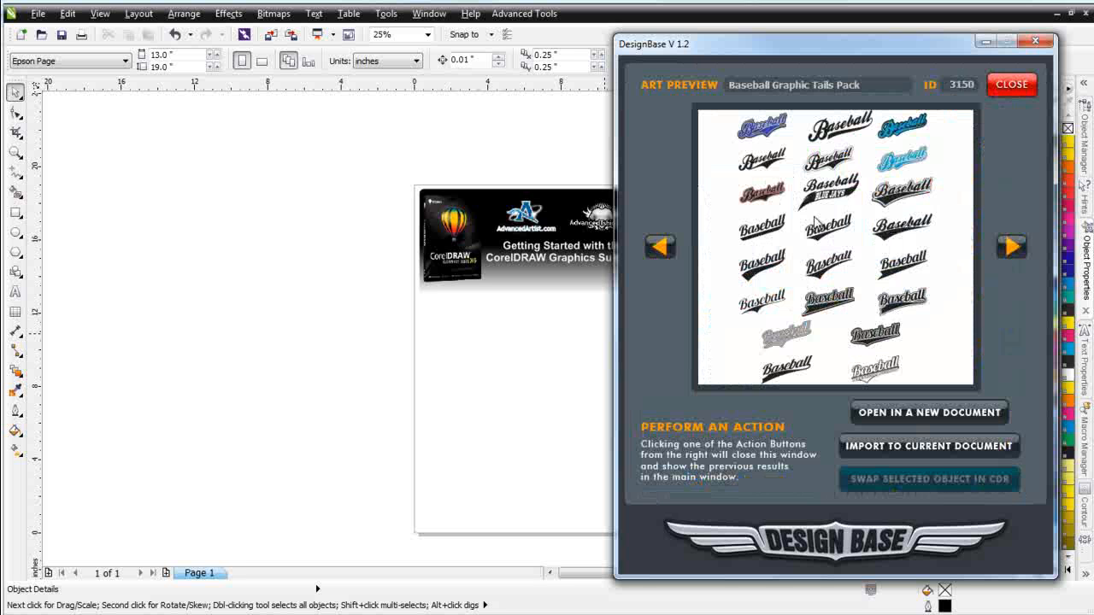
left_click(941, 447)
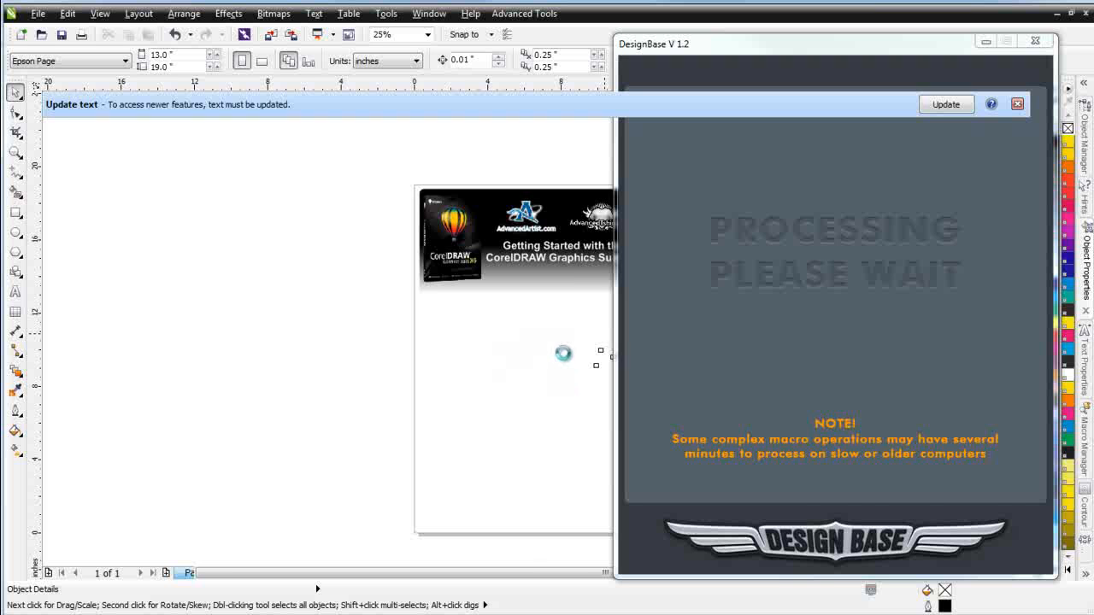
left_click(986, 42)
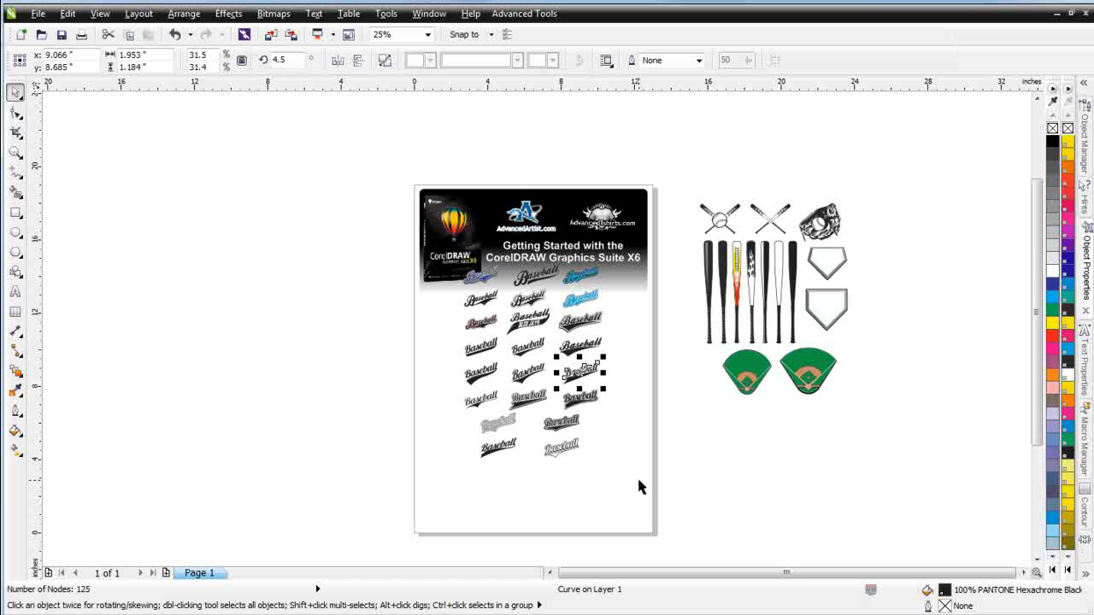
Move all the imported Baseball script graphics off the page, beside the other baseball elements
left_click_drag(647, 502, 432, 255)
left_click_drag(532, 365, 884, 344)
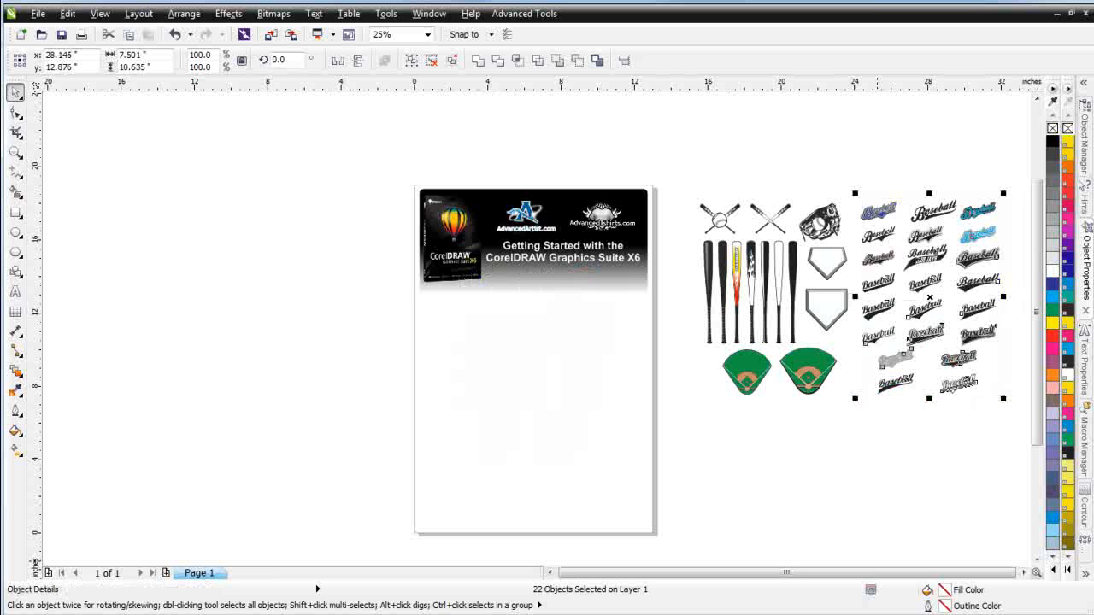
key("alt+Tab")
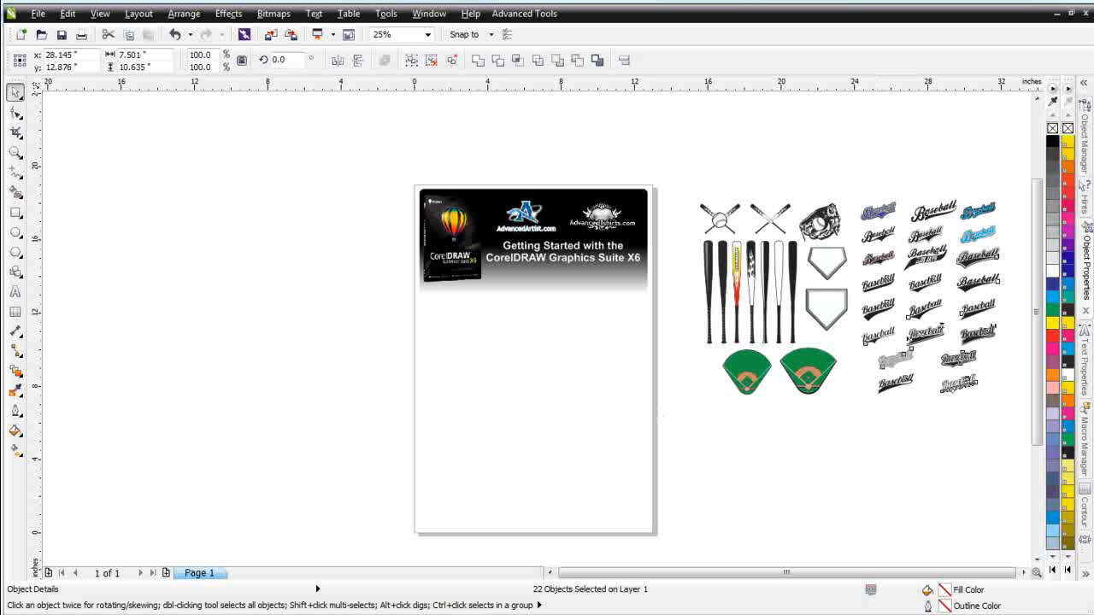
Ungroup the crossed bats and ball graphic, move the baseball onto the page and enlarge it to about 84%
left_click(15, 152)
left_click_drag(741, 175, 971, 329)
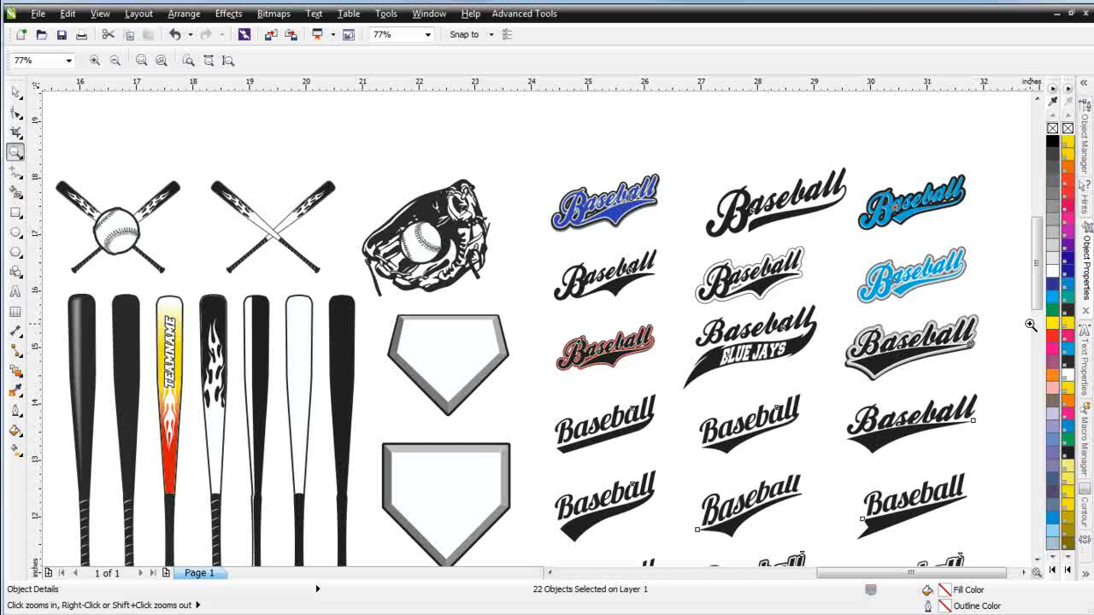
right_click(484, 389)
left_click(15, 91)
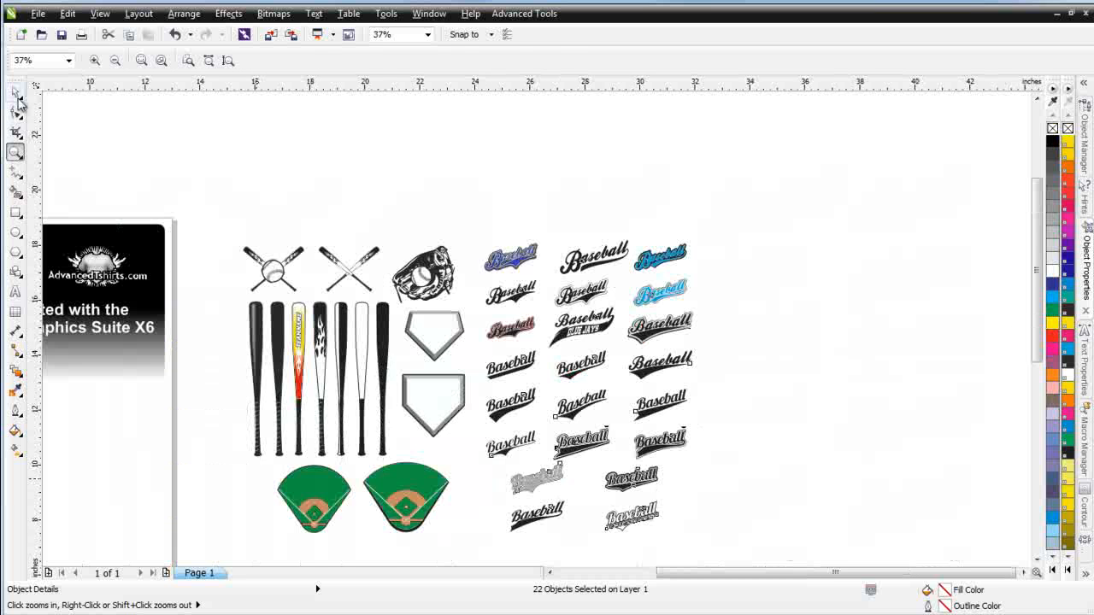
left_click(287, 278)
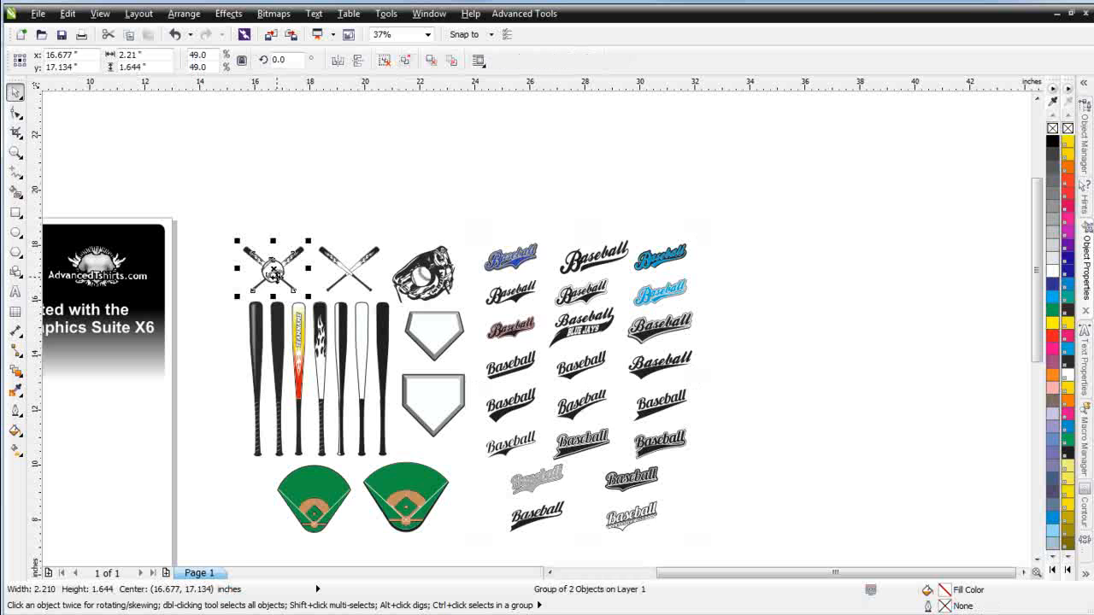
left_click(384, 60)
left_click_drag(278, 271, 177, 387)
left_click_drag(144, 432, 120, 453)
Place the blue Baseball script graphic over the lower part of the baseball on the page
scroll(118, 452, "down", 1)
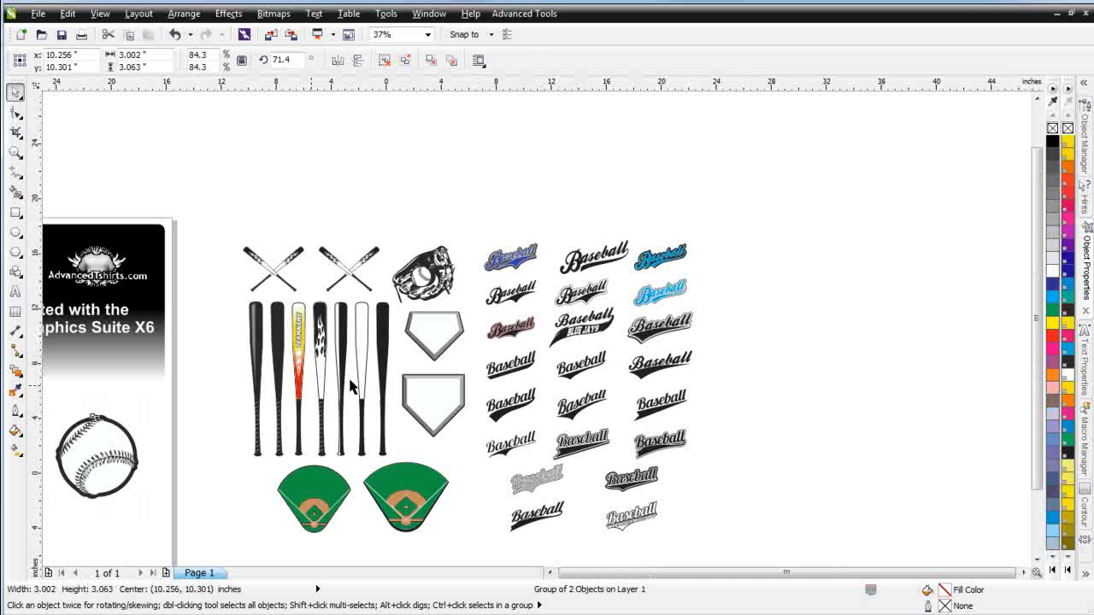
scroll(491, 317, "up", 1)
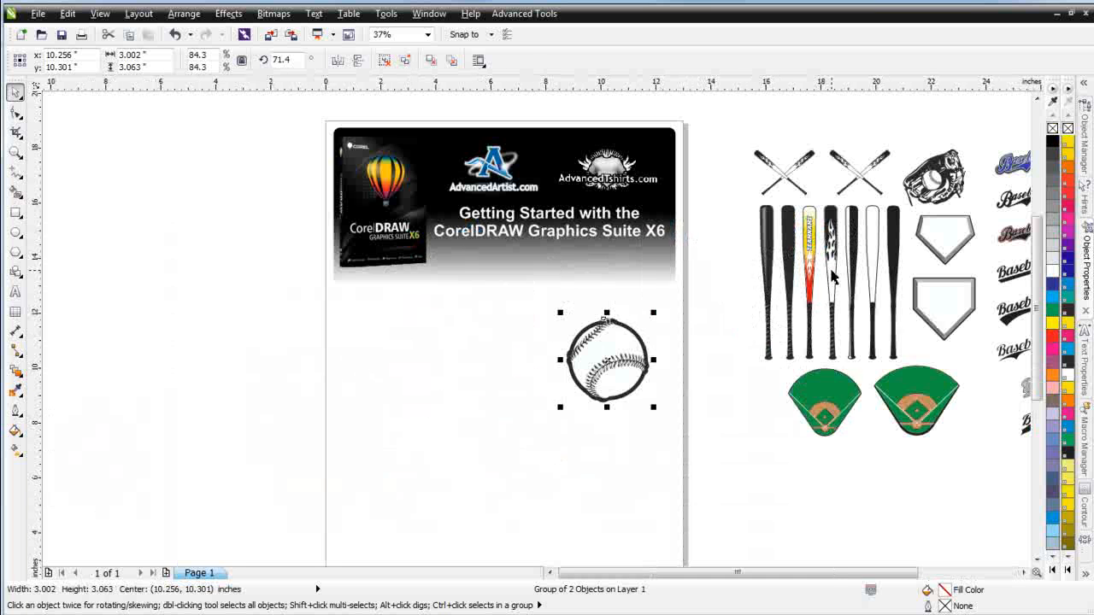
scroll(880, 354, "down", 1)
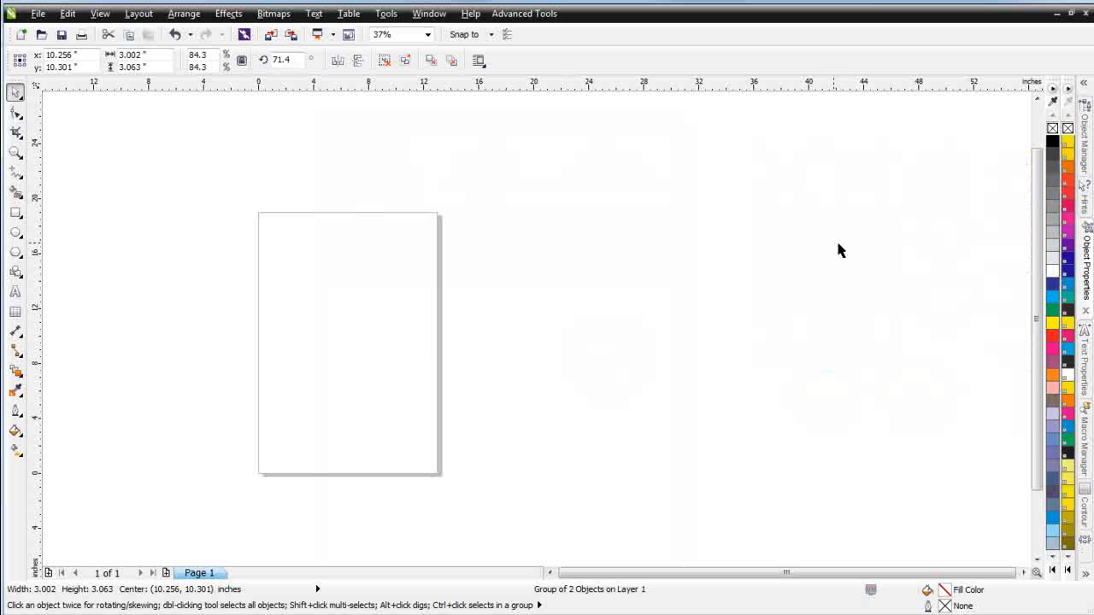
scroll(681, 290, "up", 1)
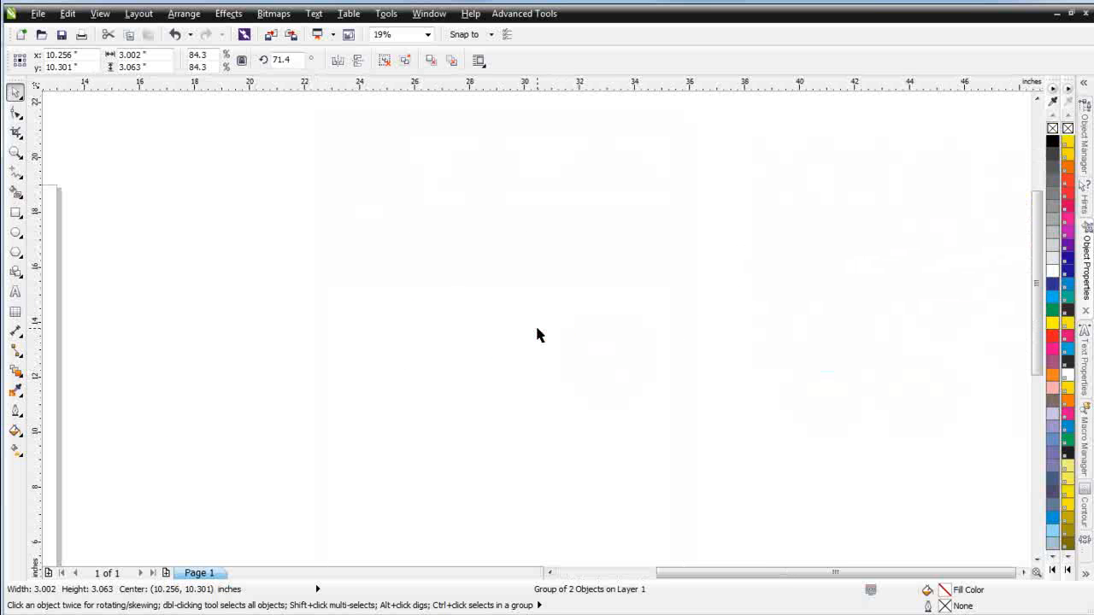
scroll(385, 316, "up", 1)
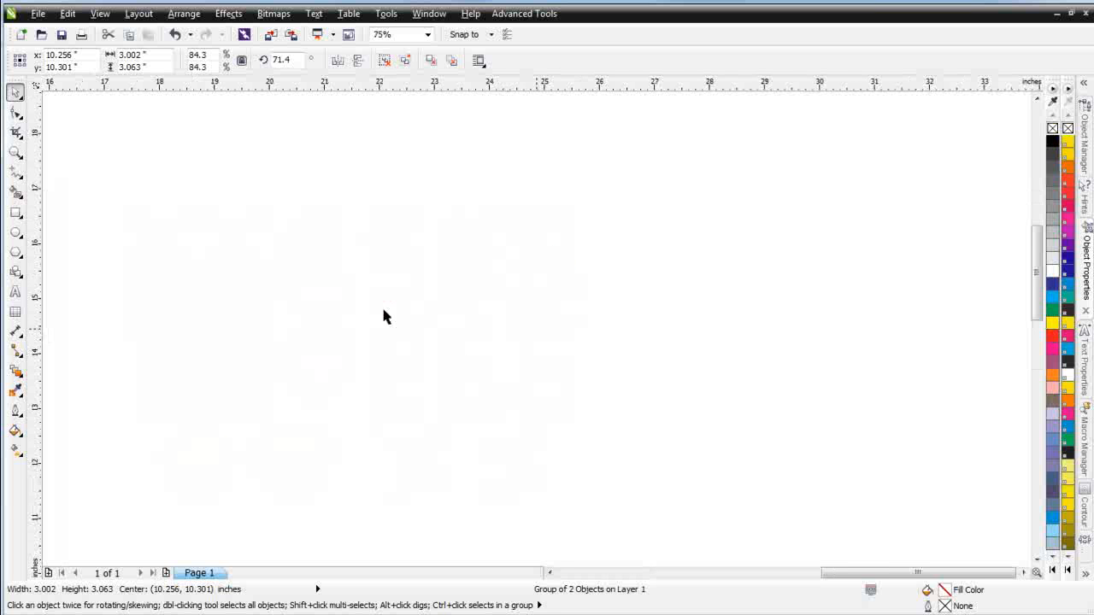
left_click_drag(502, 276, 622, 342)
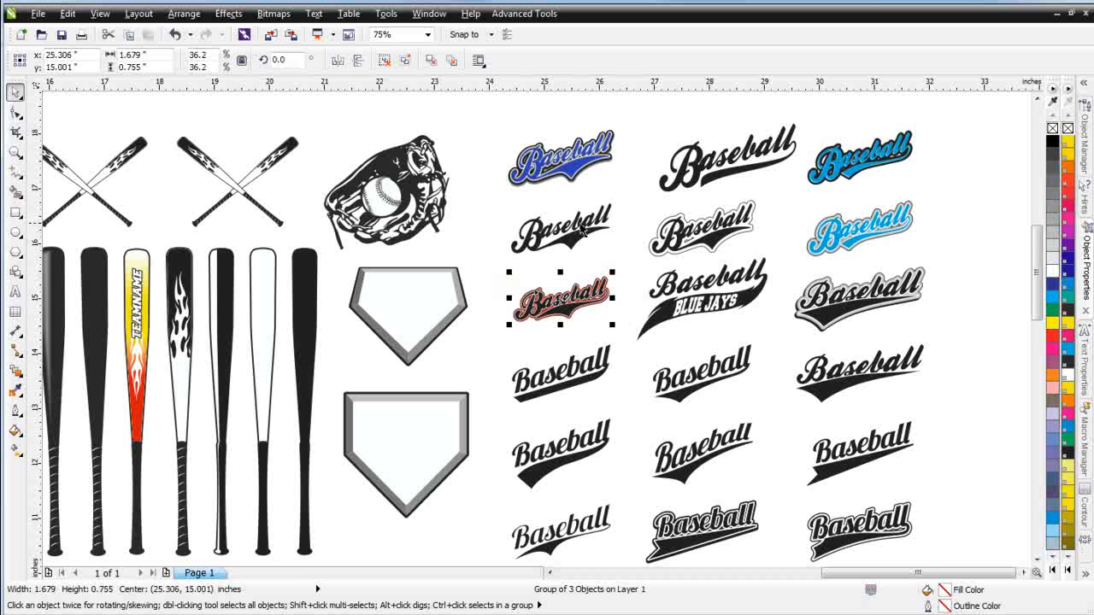
left_click_drag(479, 117, 643, 207)
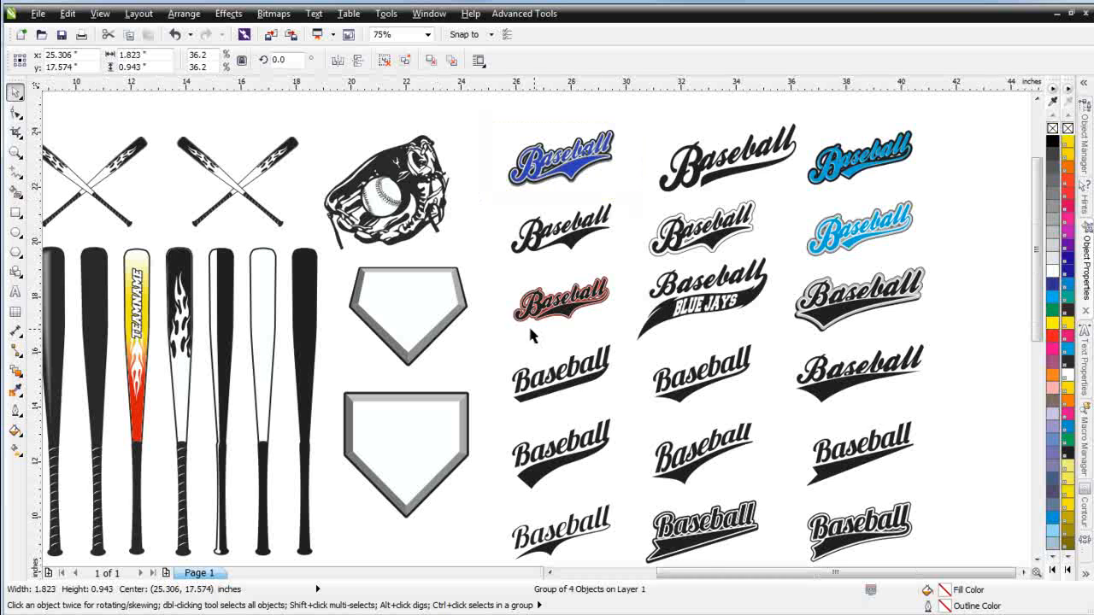
scroll(521, 329, "down", 2)
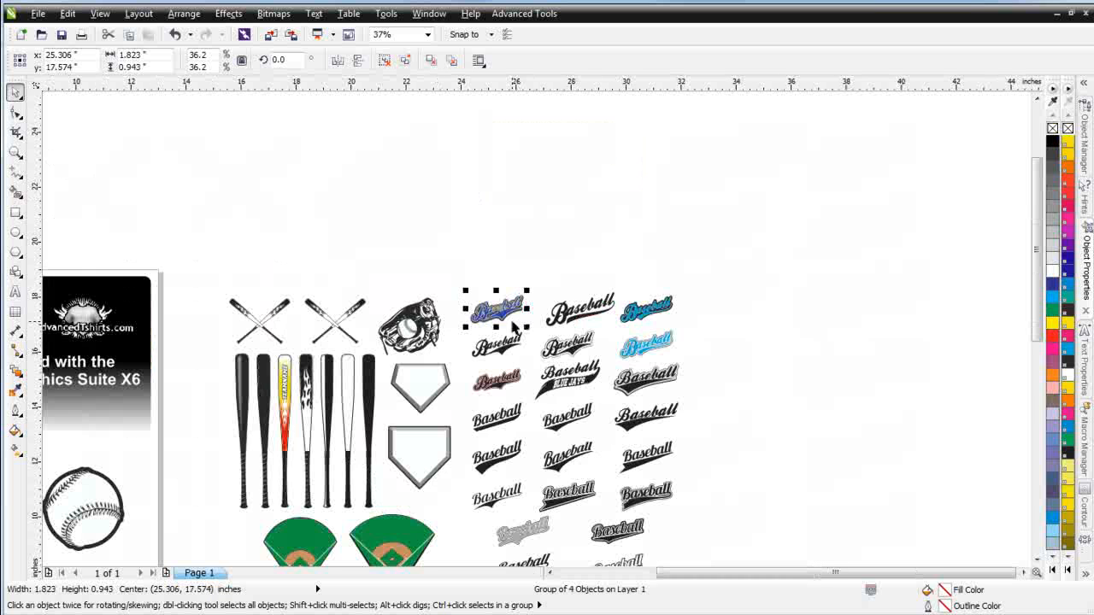
left_click_drag(499, 306, 88, 546)
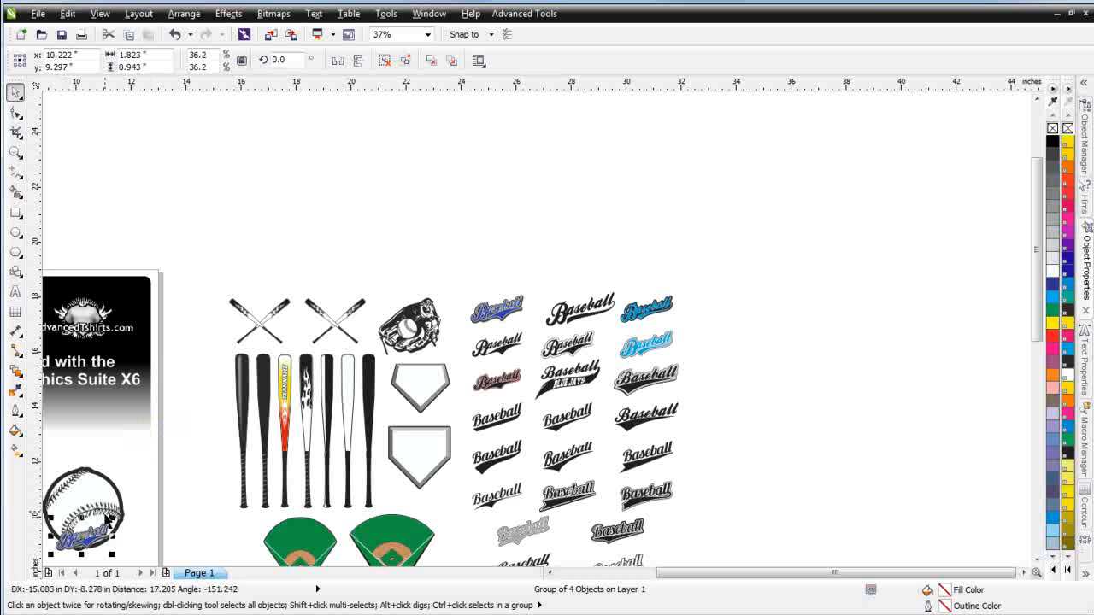
Enlarge the blue Baseball script to about 82% and position it across the lower half of the ball
scroll(104, 518, "up", 1)
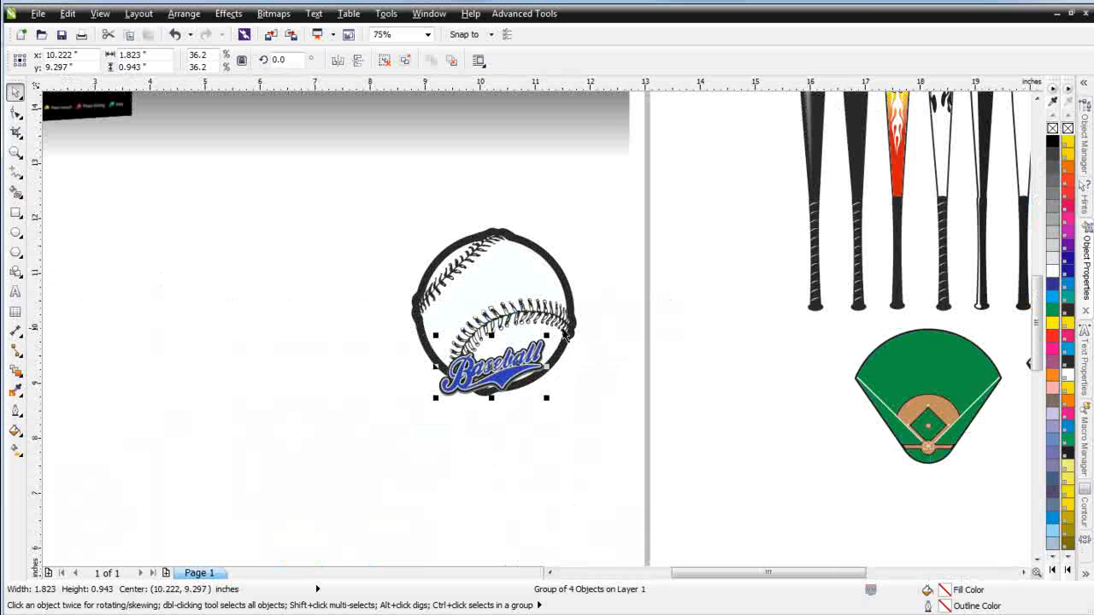
left_click_drag(547, 336, 675, 256)
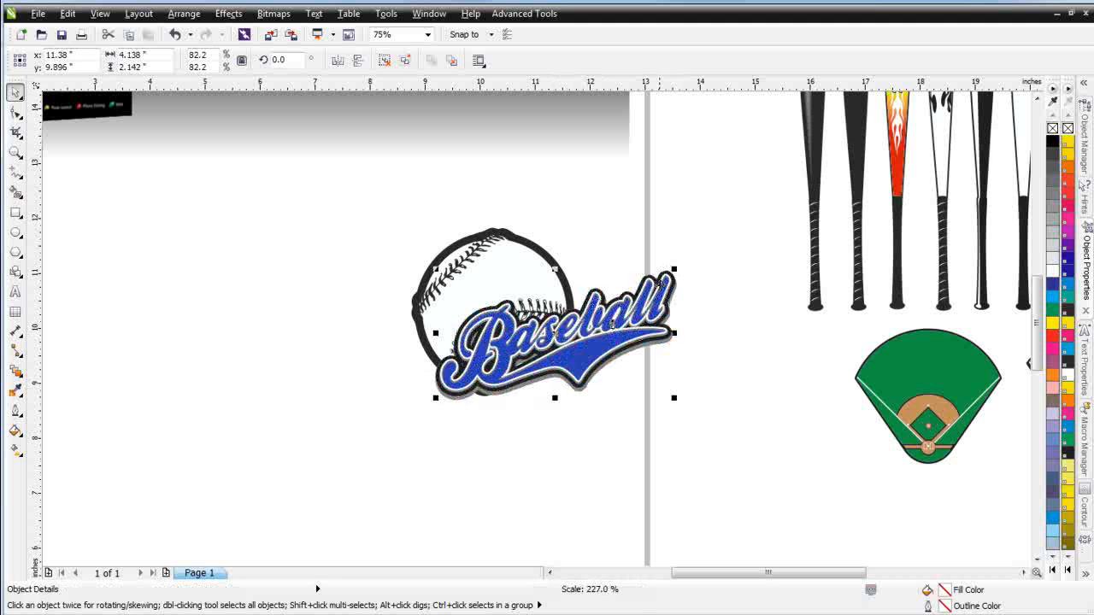
left_click_drag(628, 313, 541, 362)
left_click_drag(608, 295, 633, 275)
left_click_drag(553, 344, 549, 355)
Select the ball and script together and move them toward the lower left of the page
left_click_drag(301, 205, 735, 488)
left_click_drag(542, 363, 365, 456)
Bring the plain black bat onto the page, rotate it 45°, and place it diagonally behind the ball
left_click(814, 222)
mouse_move(817, 219)
left_mouse_down()
mouse_move(759, 231)
mouse_move(568, 413)
mouse_move(815, 245)
mouse_move(821, 229)
left_mouse_up()
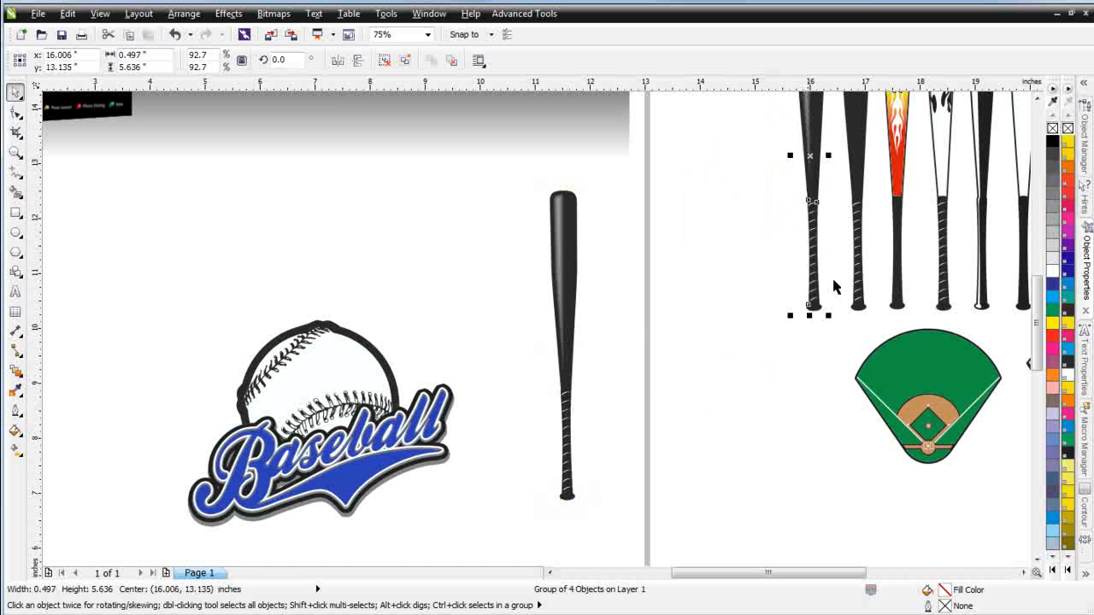
left_click(571, 289)
left_click(568, 250)
mouse_move(586, 182)
left_mouse_down()
mouse_move(516, 177)
mouse_move(439, 213)
left_mouse_up()
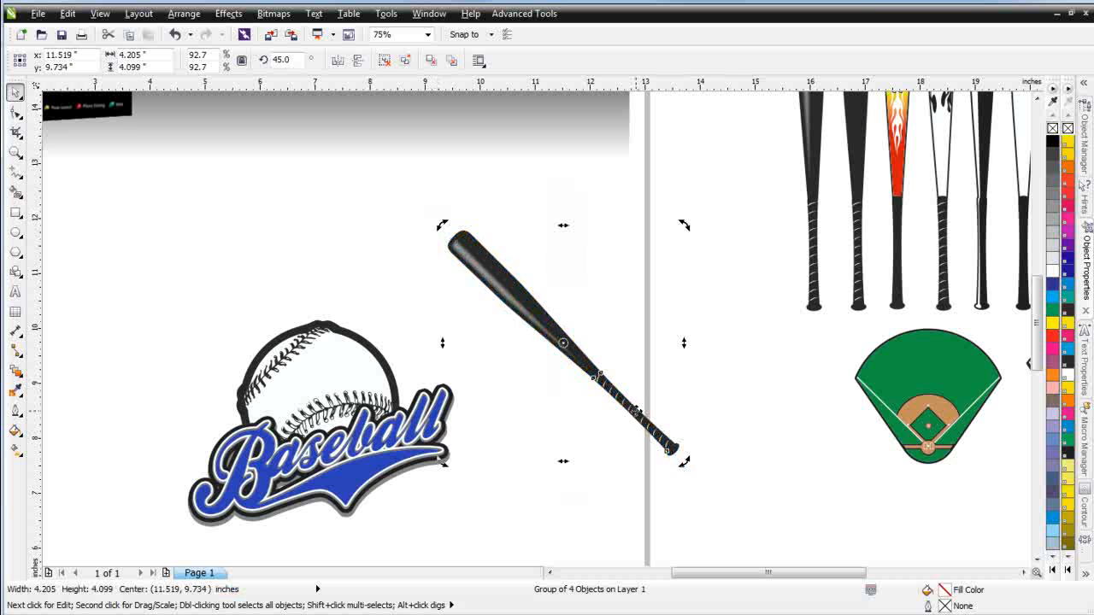
left_click_drag(635, 413, 394, 483)
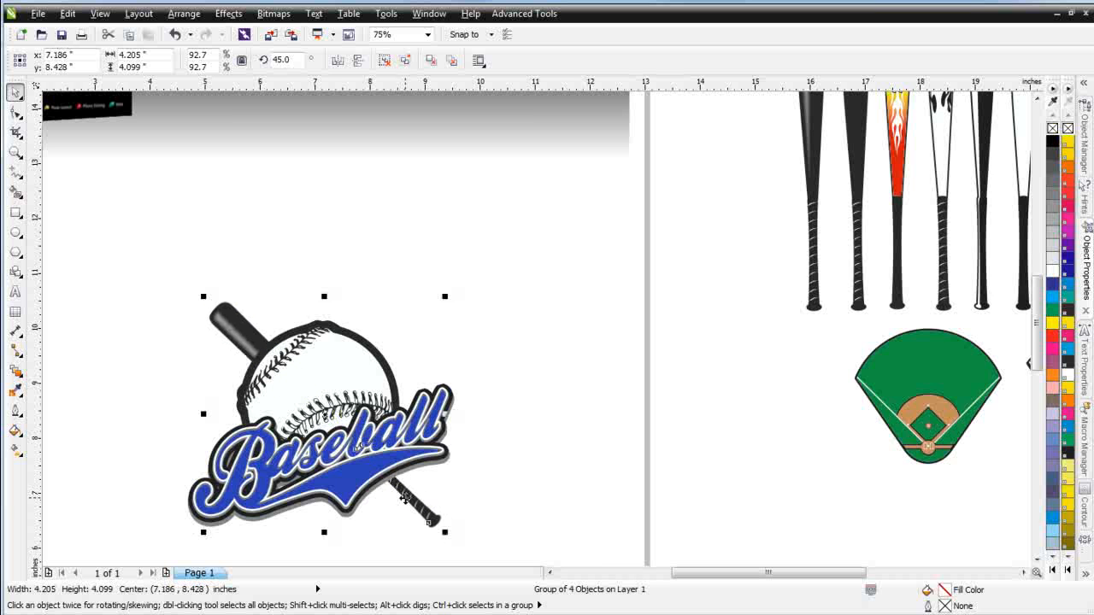
Duplicate the bat about 2.4 inches to the right and mirror the copy horizontally
left_click(231, 314)
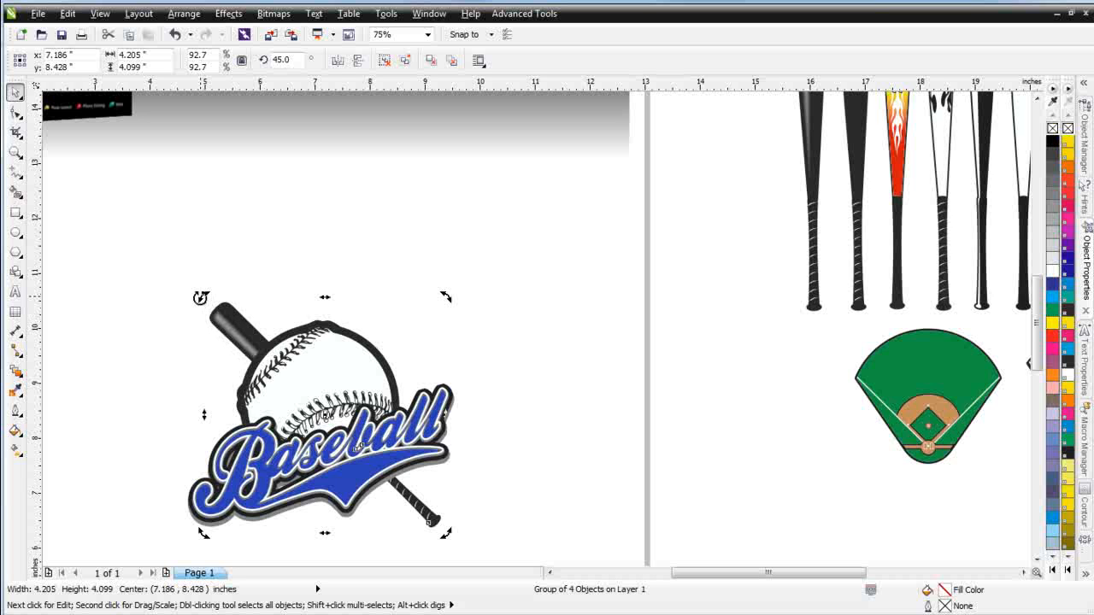
left_click(225, 311)
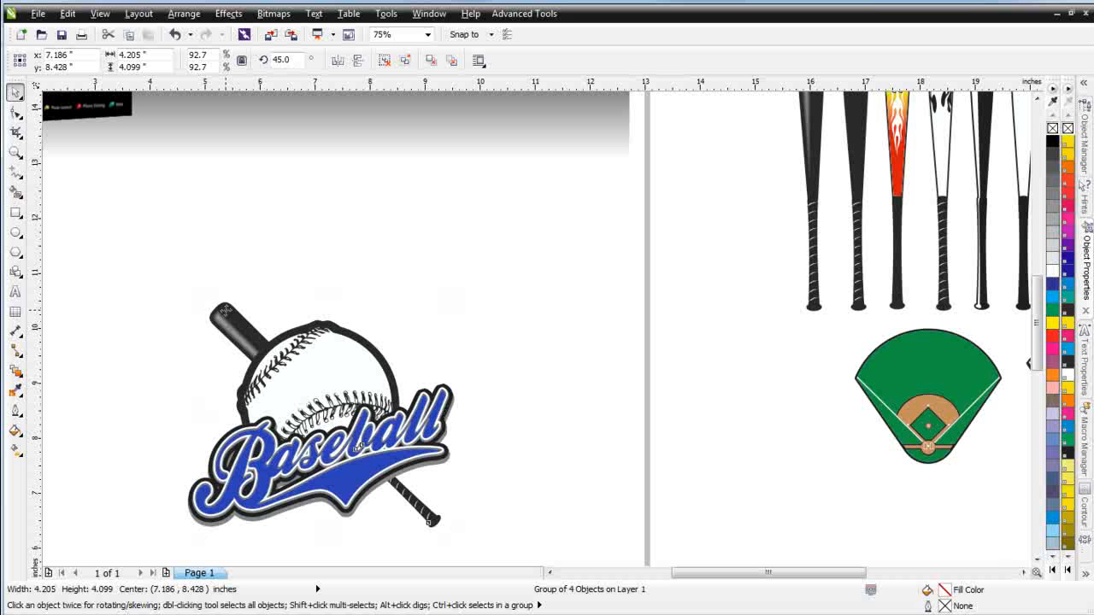
left_click_drag(226, 310, 357, 308)
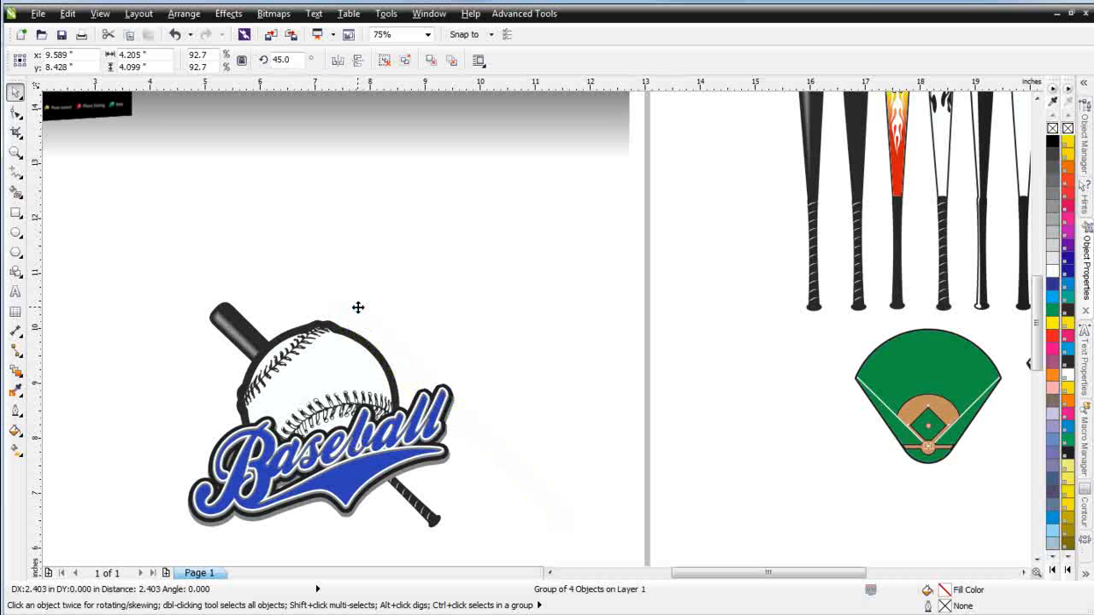
left_click(341, 63)
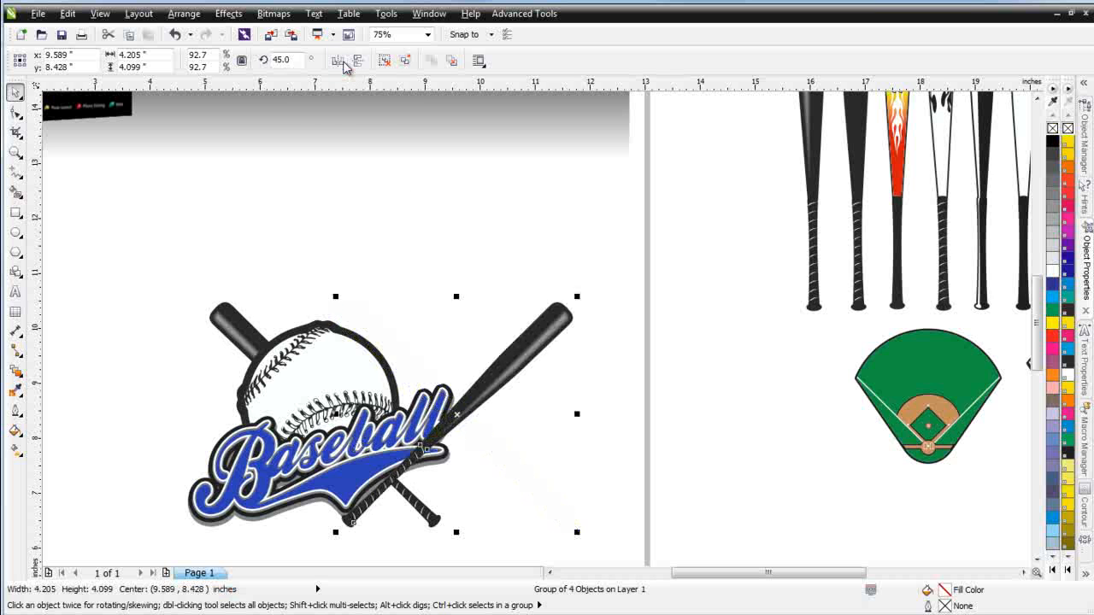
Move the mirrored bat left so the two bats cross, and send it behind the ball
left_click_drag(566, 317, 431, 328)
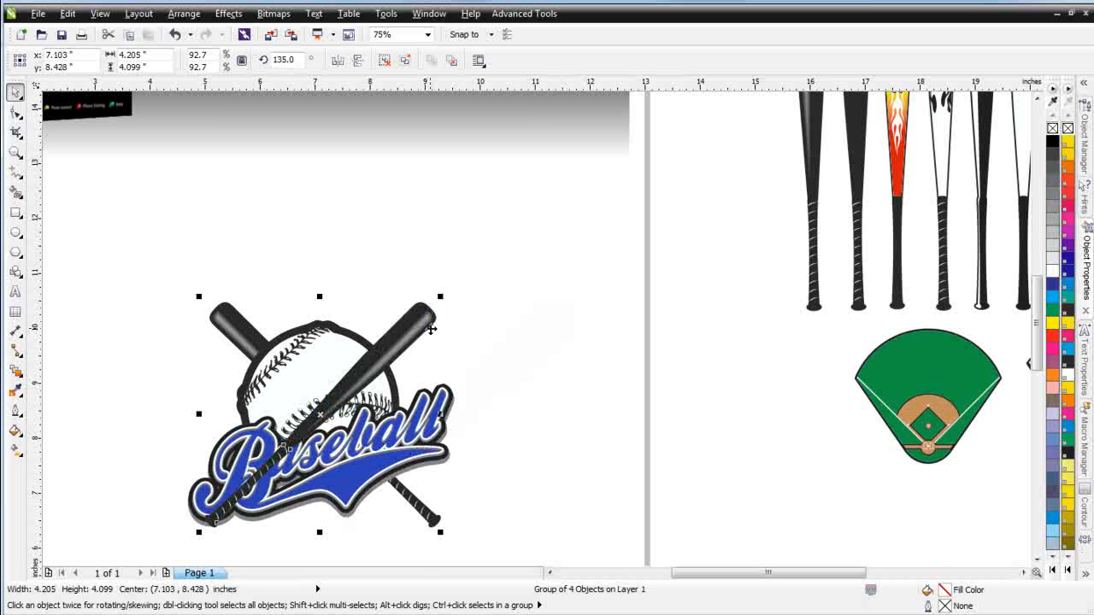
right_click(425, 329)
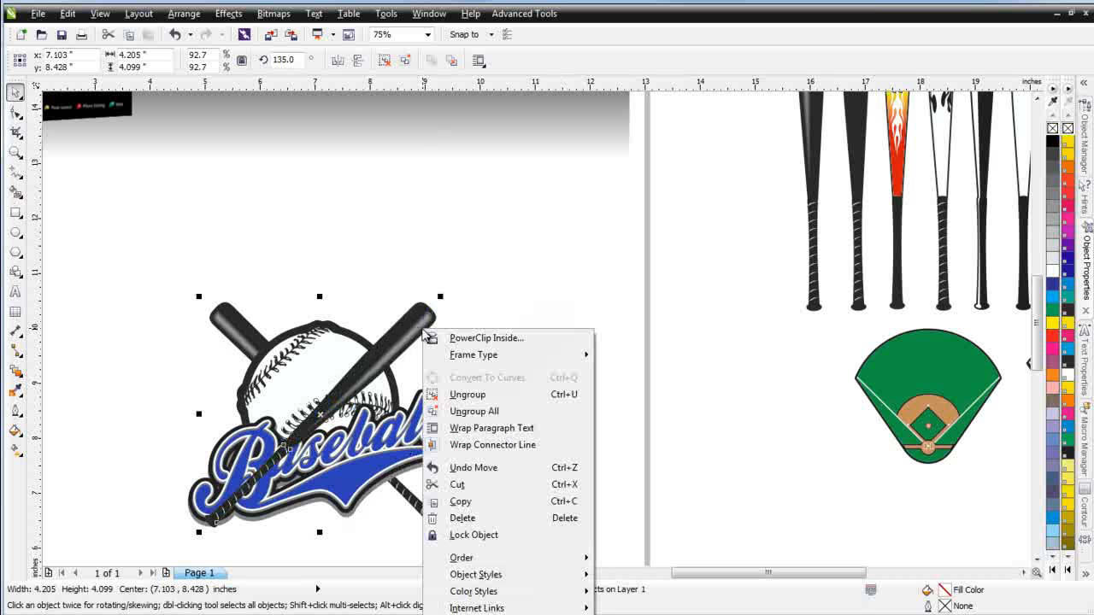
left_click(450, 63)
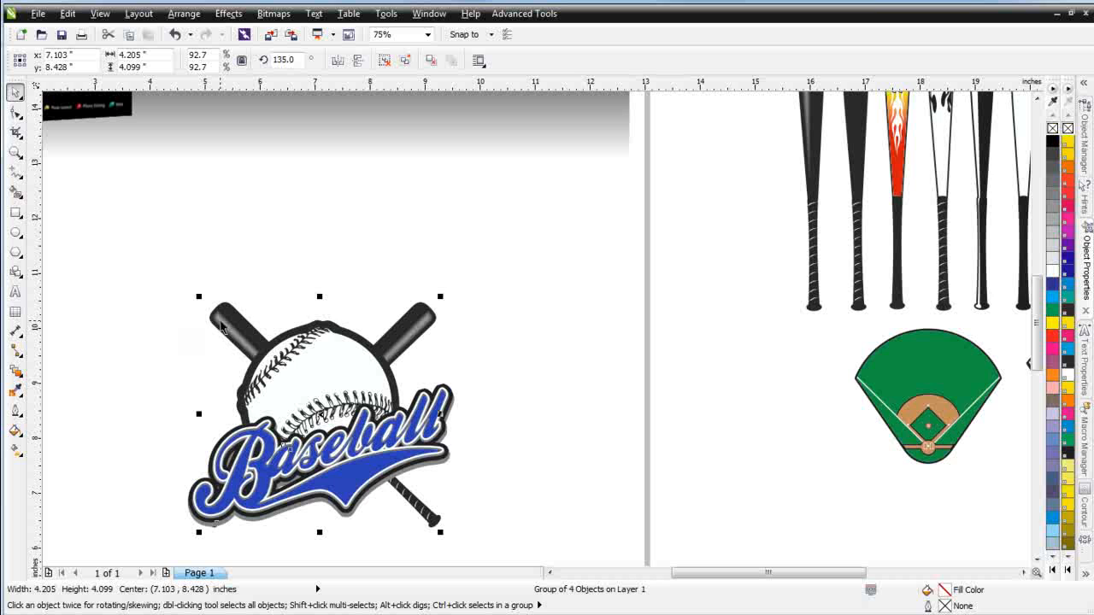
Select both bats, align their vertical centers, and group them together
left_click(227, 321, "shift")
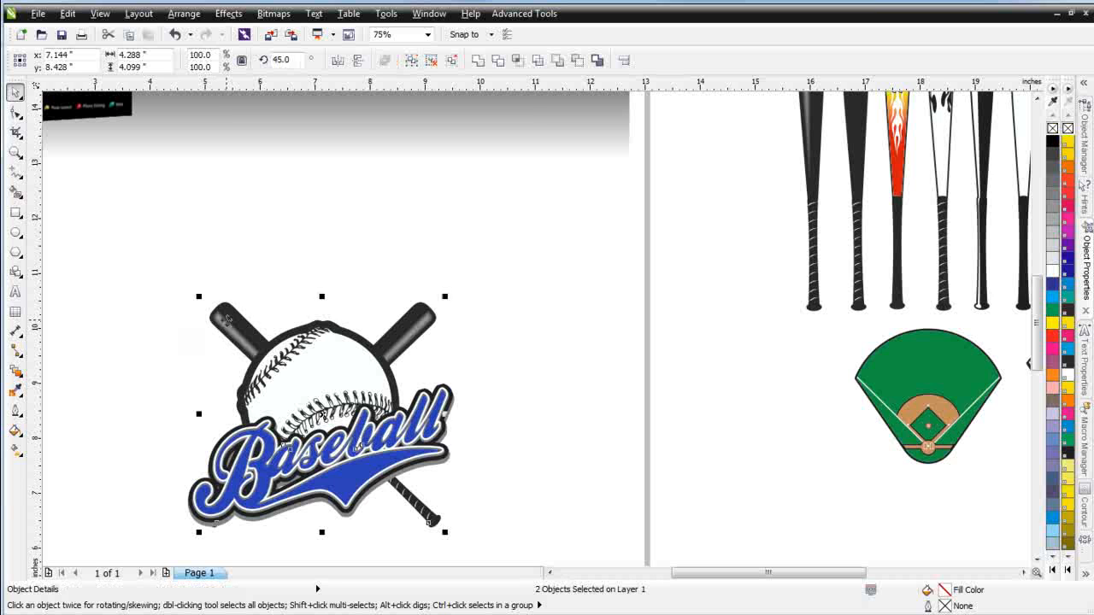
key("c")
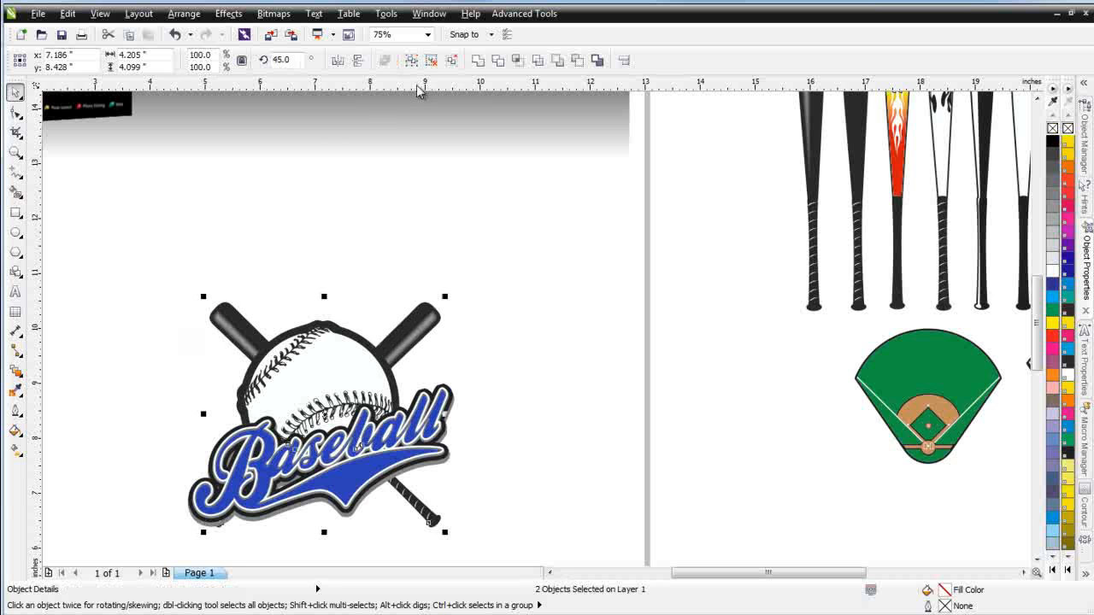
left_click(412, 60)
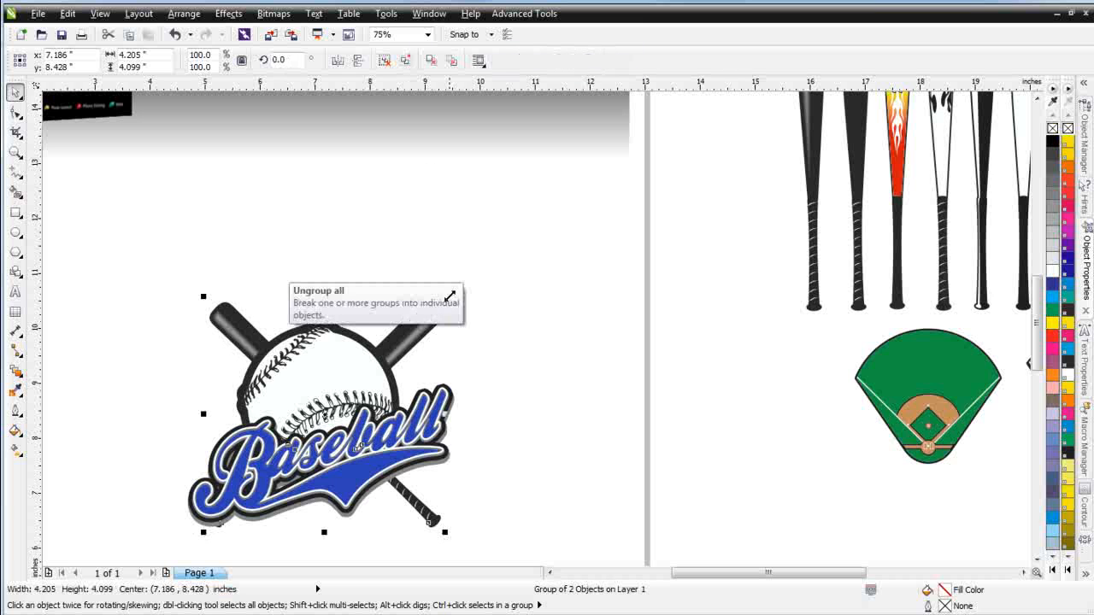
Scale the bat group up to about 126% so the bats extend beyond the ball
left_click(422, 323)
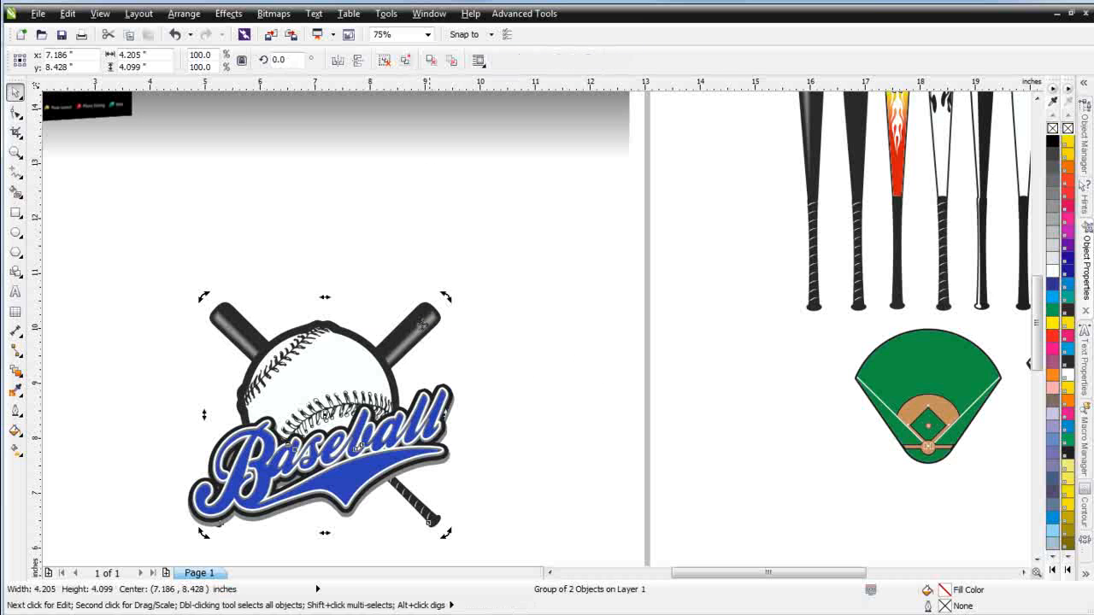
left_click(427, 318)
left_click_drag(445, 296, 524, 237)
left_click_drag(481, 284, 449, 310)
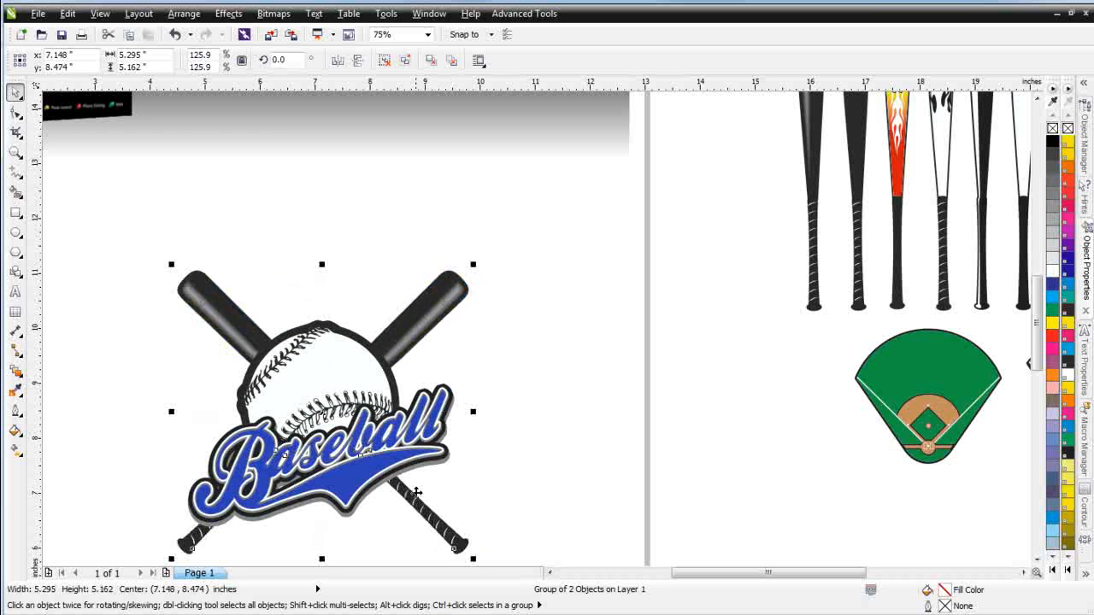
Nudge the blue Baseball script slightly upward and ungroup it into its separate parts
left_click(372, 485)
left_click_drag(363, 481, 362, 476)
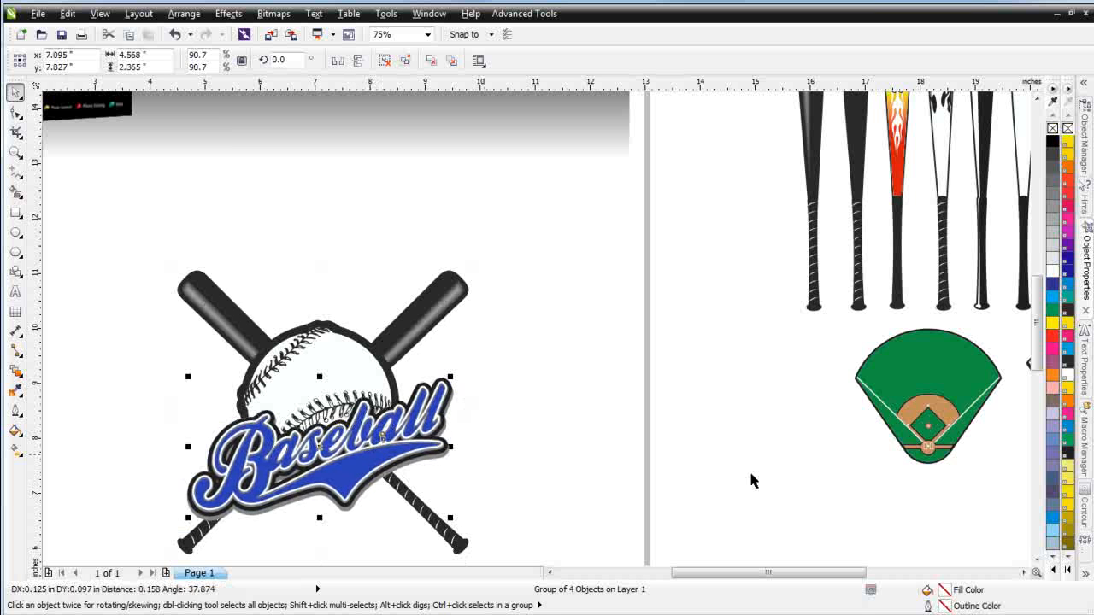
left_click(560, 415)
scroll(548, 433, "down", 2)
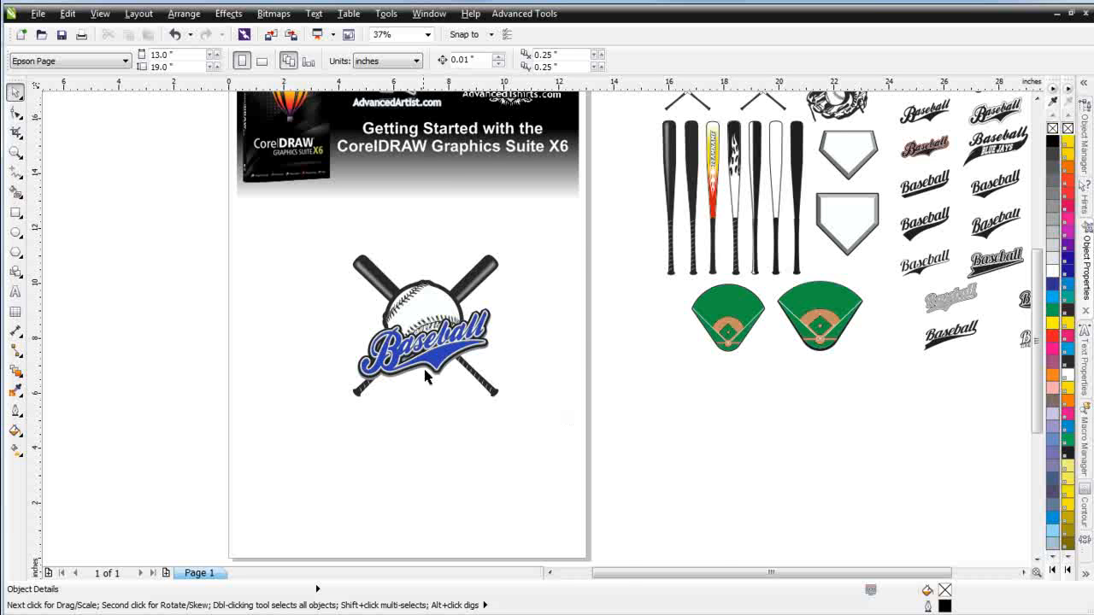
scroll(431, 376, "up", 2)
left_click(609, 293)
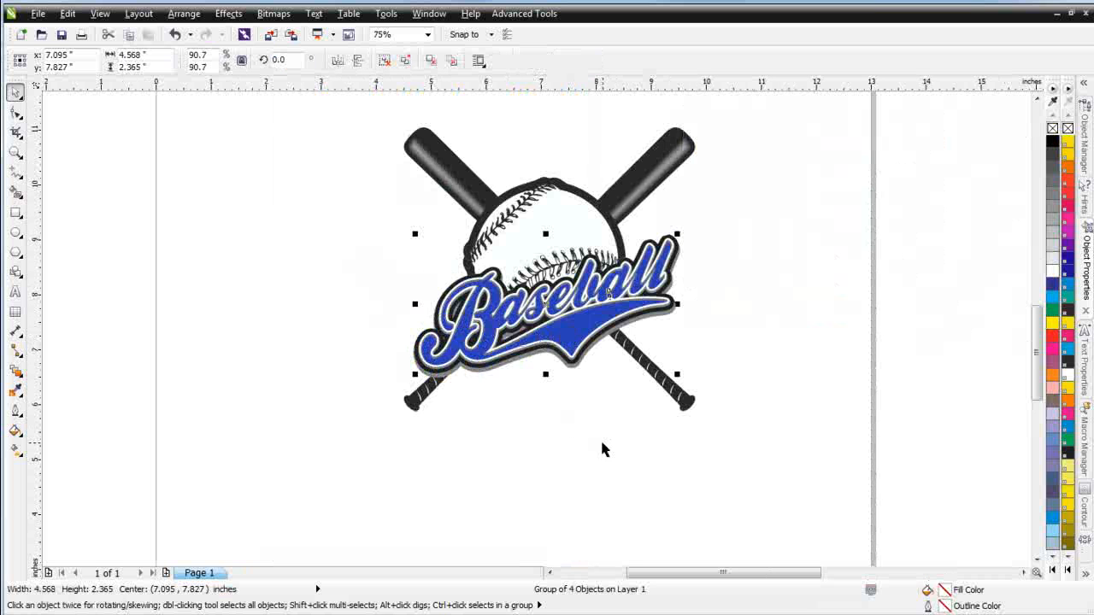
left_click(384, 60)
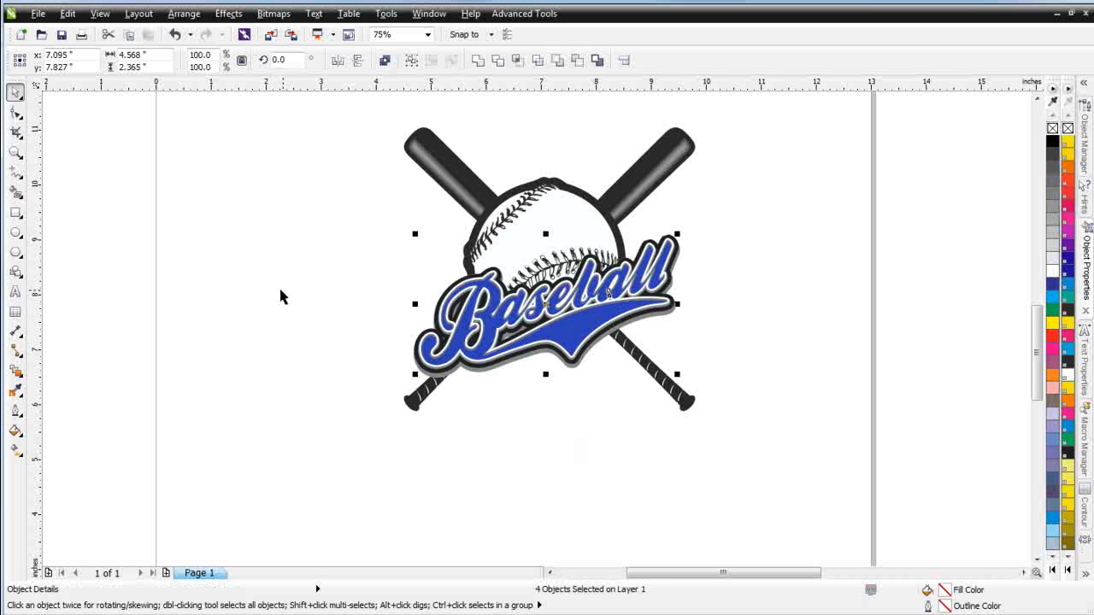
Move the script's PowerClip layer downward to inspect the layers beneath, then undo the move
left_click(234, 411)
left_click(578, 326)
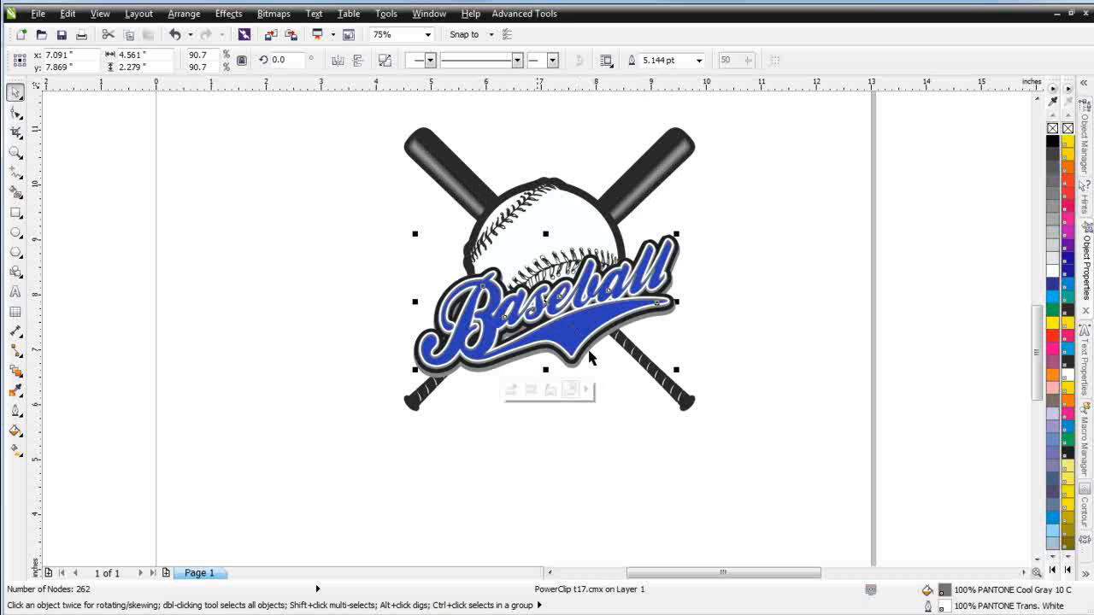
left_click_drag(590, 332, 578, 454)
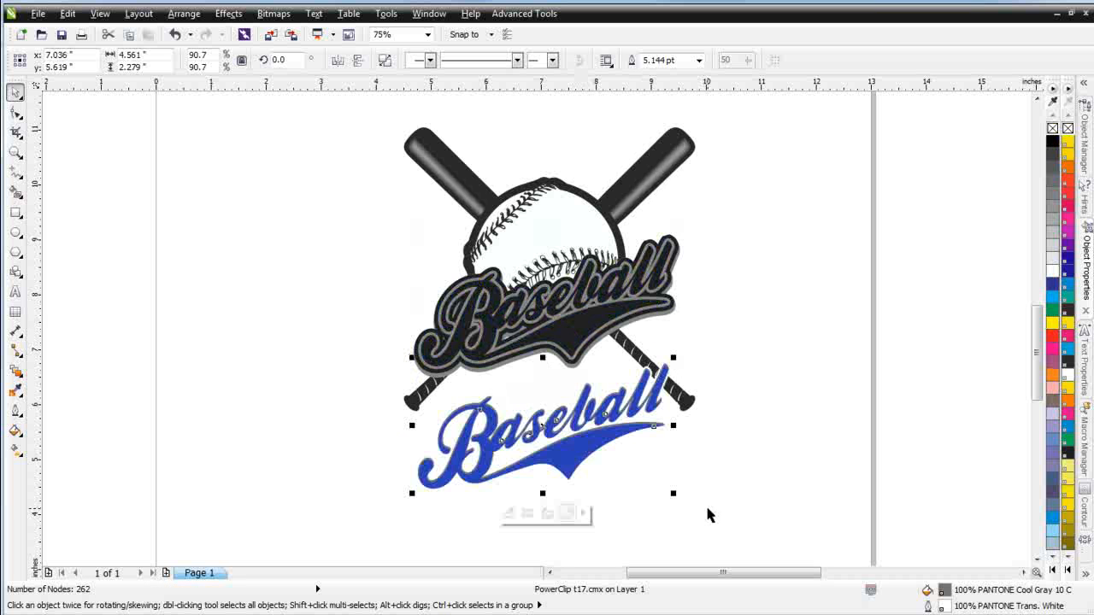
key("ctrl+z")
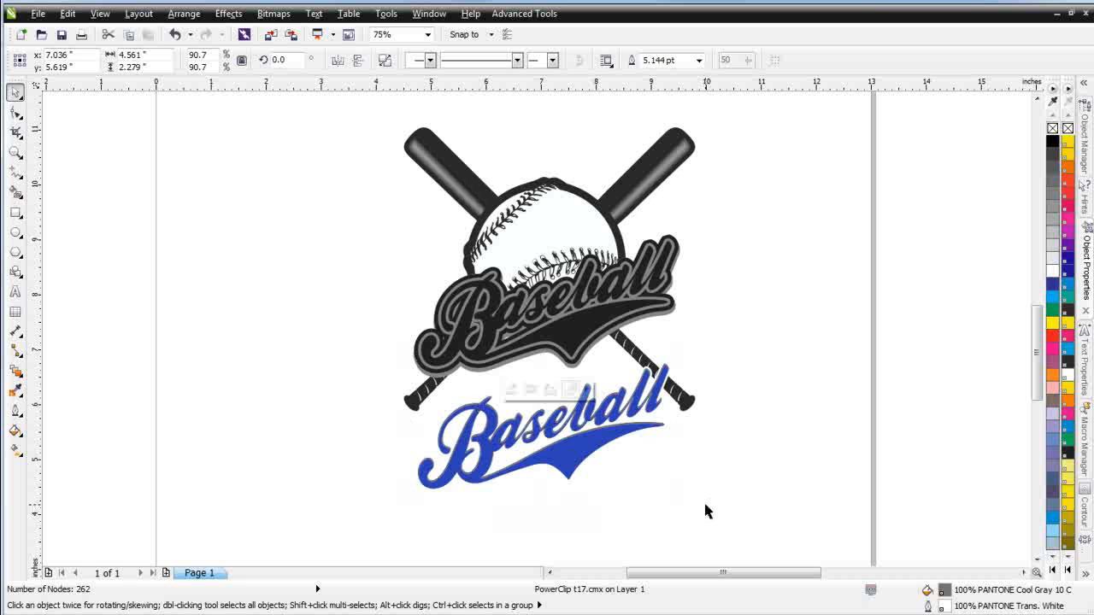
Extract the blue contents from the script's PowerClip frame and delete them
left_click(636, 443)
left_click(573, 333)
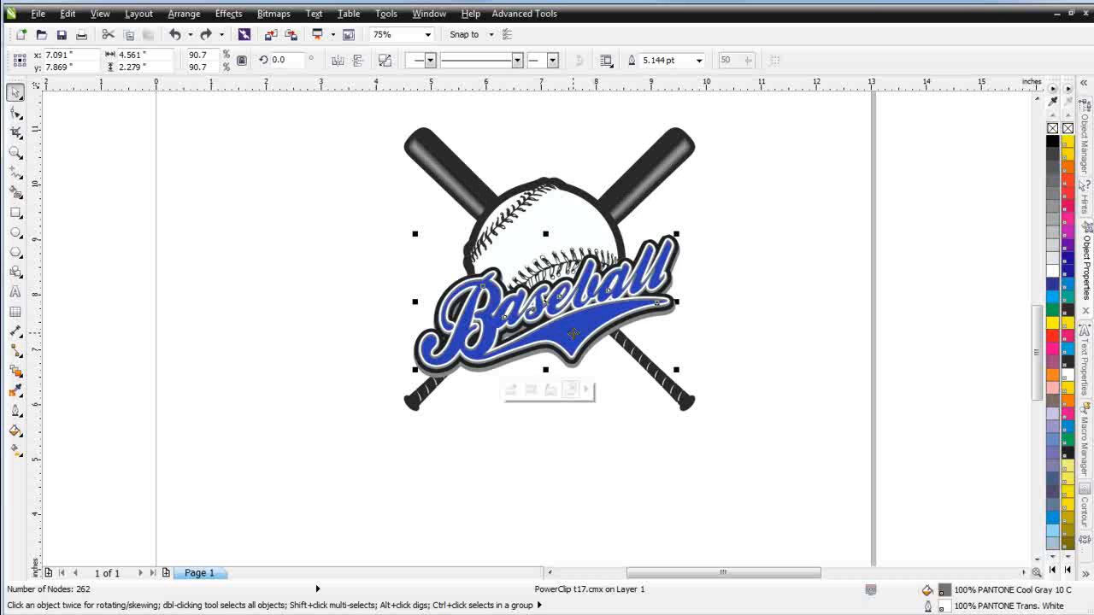
right_click(572, 332)
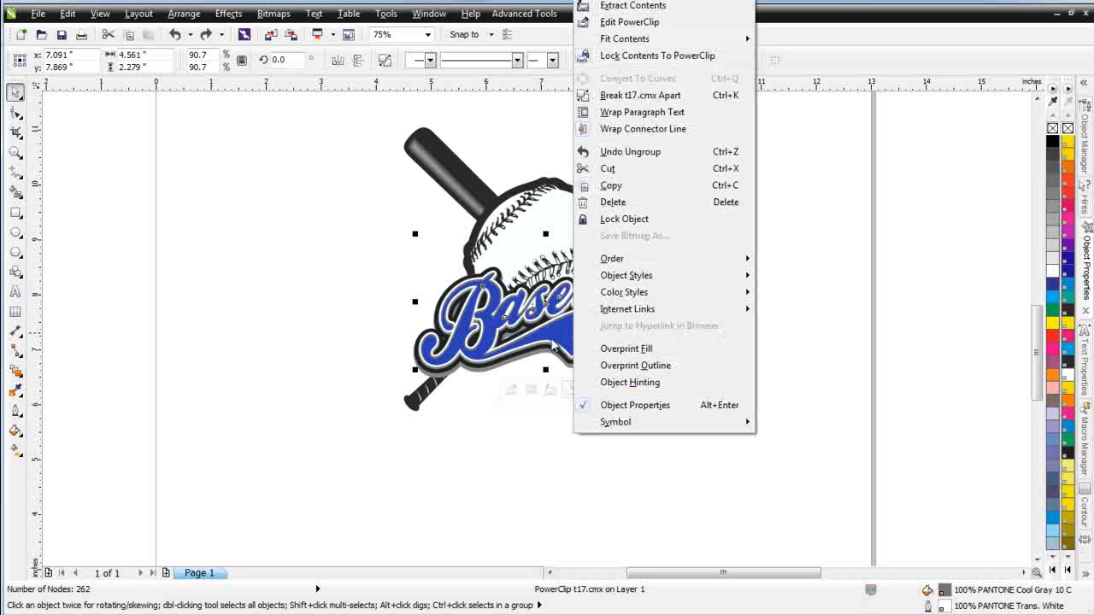
left_click(636, 7)
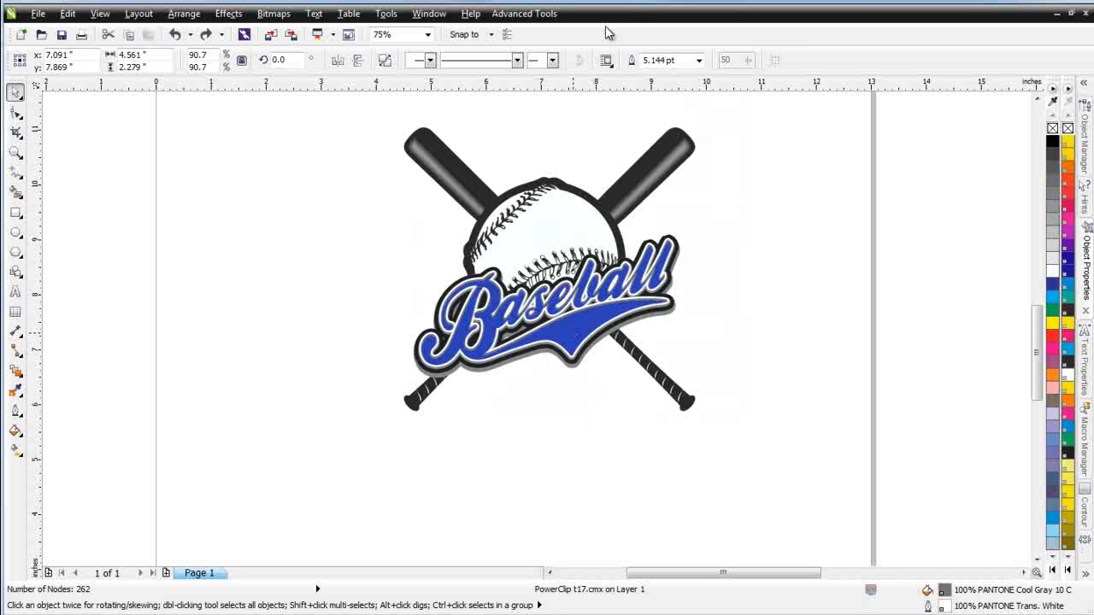
left_click(581, 443)
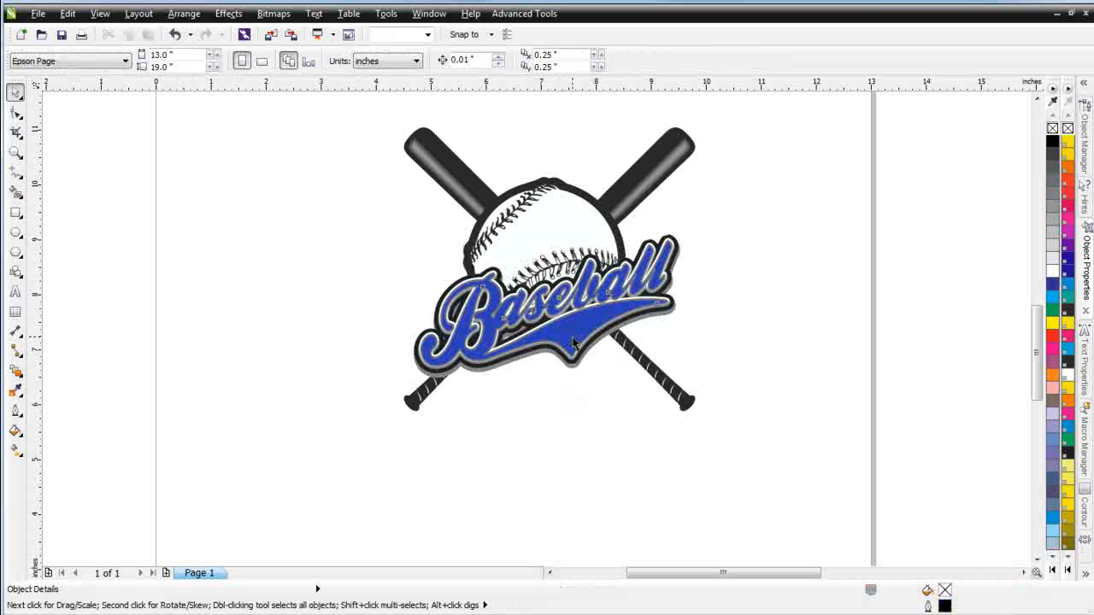
left_click(573, 338)
key("ctrl+z")
left_click(570, 342)
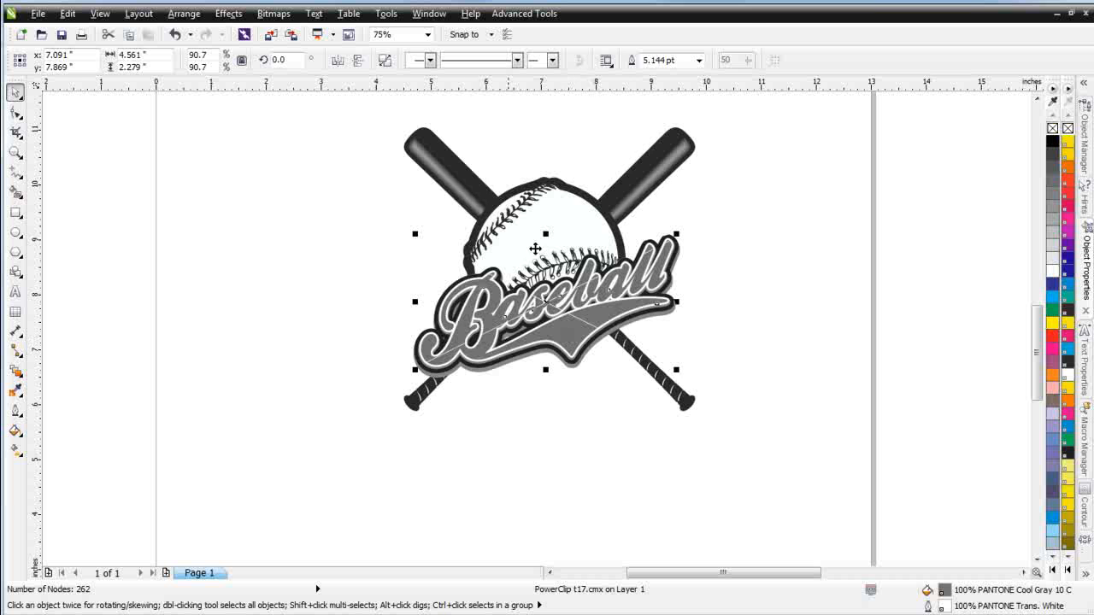
right_click(571, 329)
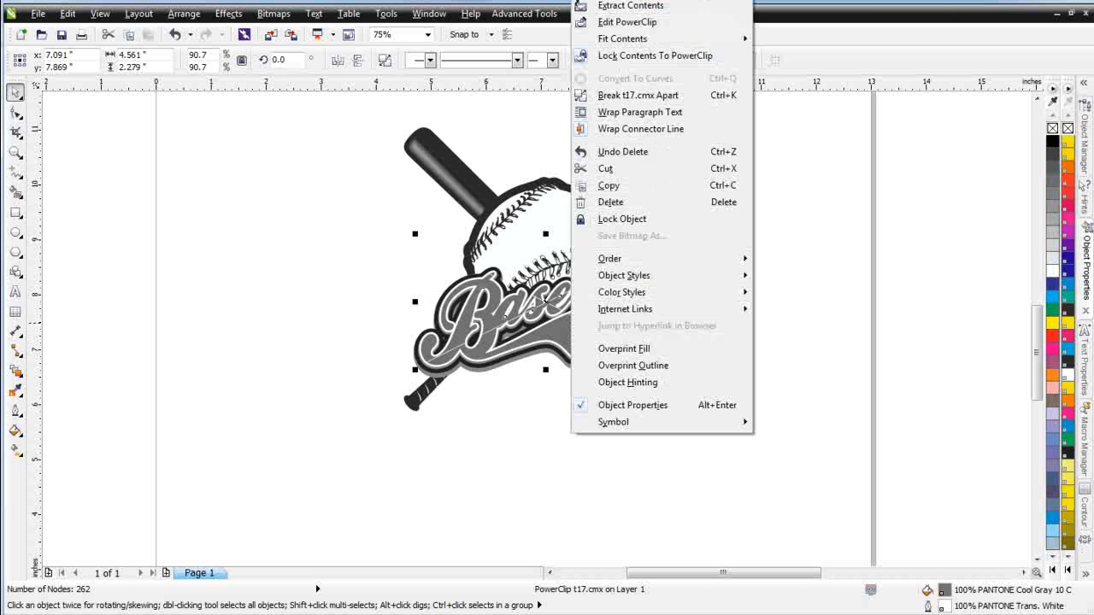
mouse_move(703, 1)
left_click(789, 23)
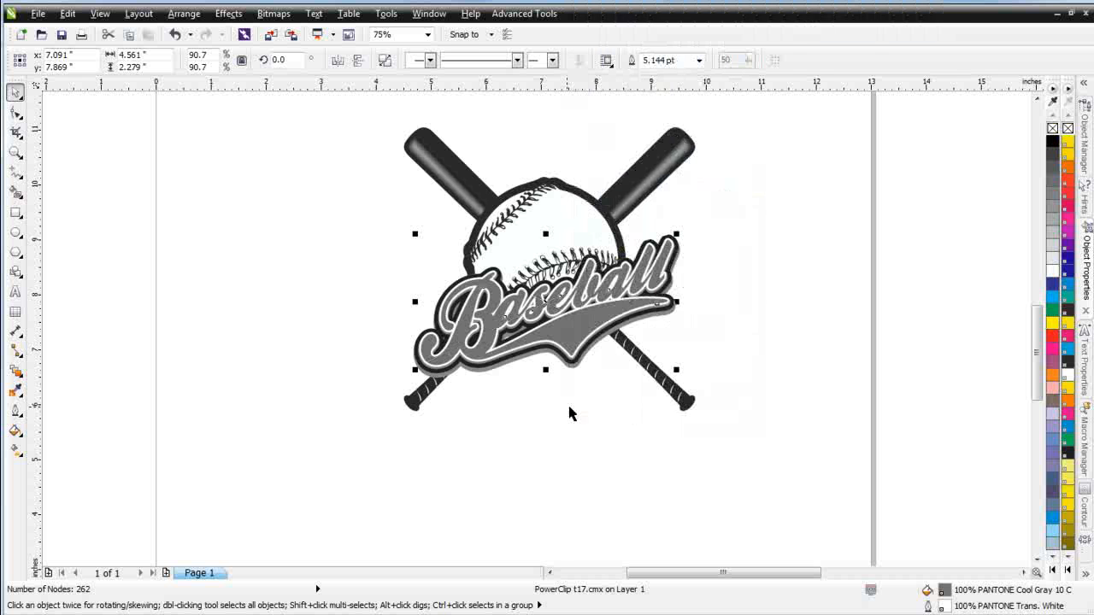
left_click(570, 454)
Drag the emptied script frame down to check the layers beneath, then undo the move
left_click(588, 329)
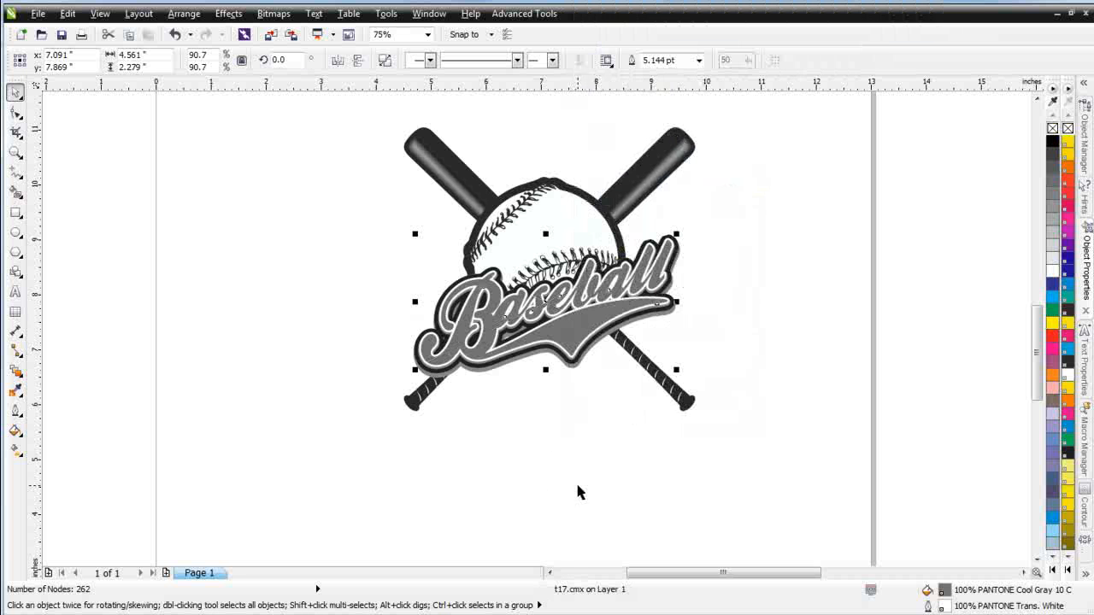
left_click_drag(582, 326, 557, 433)
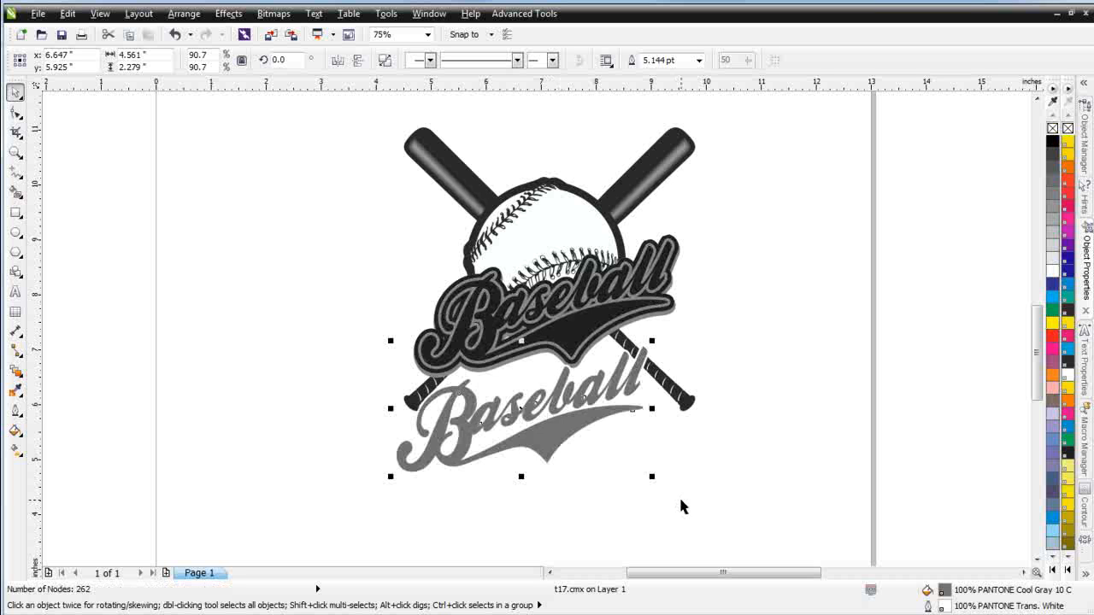
key("ctrl+z")
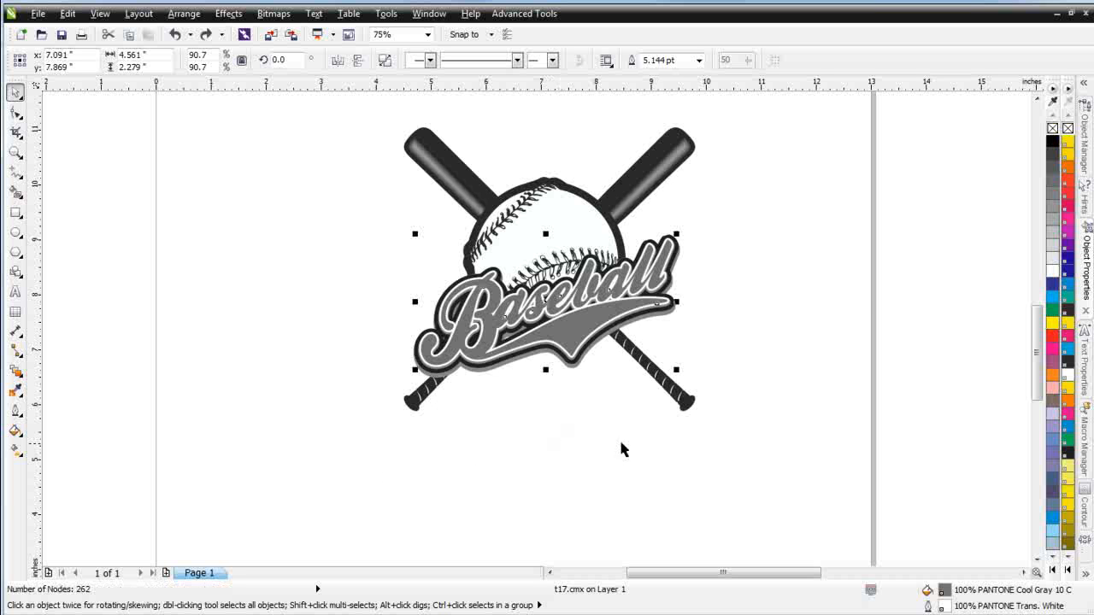
Fill the script frame white and open the Textures section of the Fashion Factory 3 plugin
left_click(1053, 271)
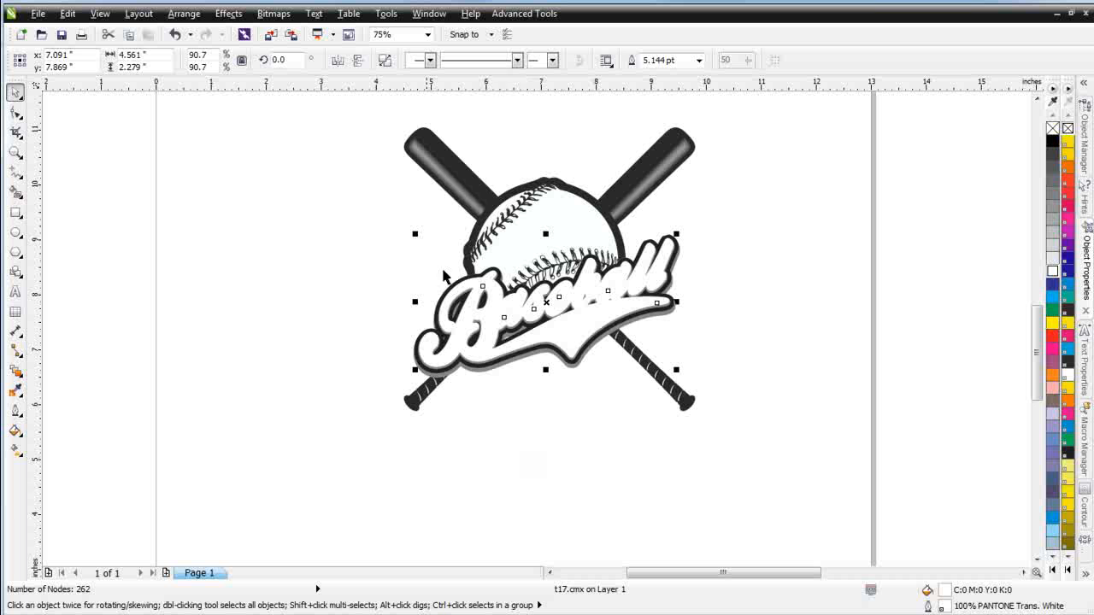
left_click(524, 15)
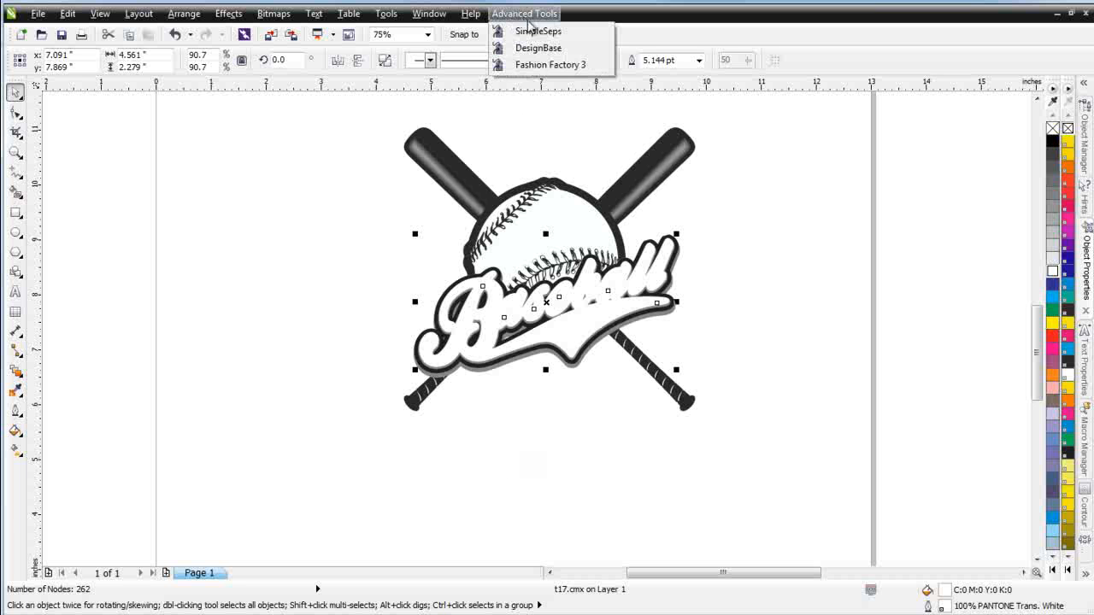
left_click(569, 72)
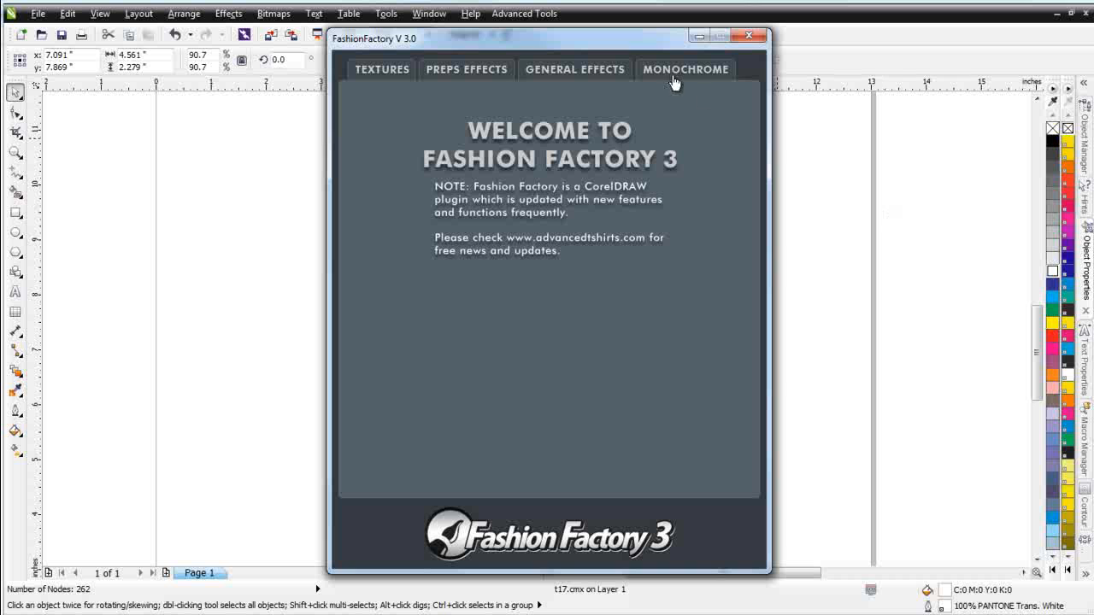
left_click(391, 77)
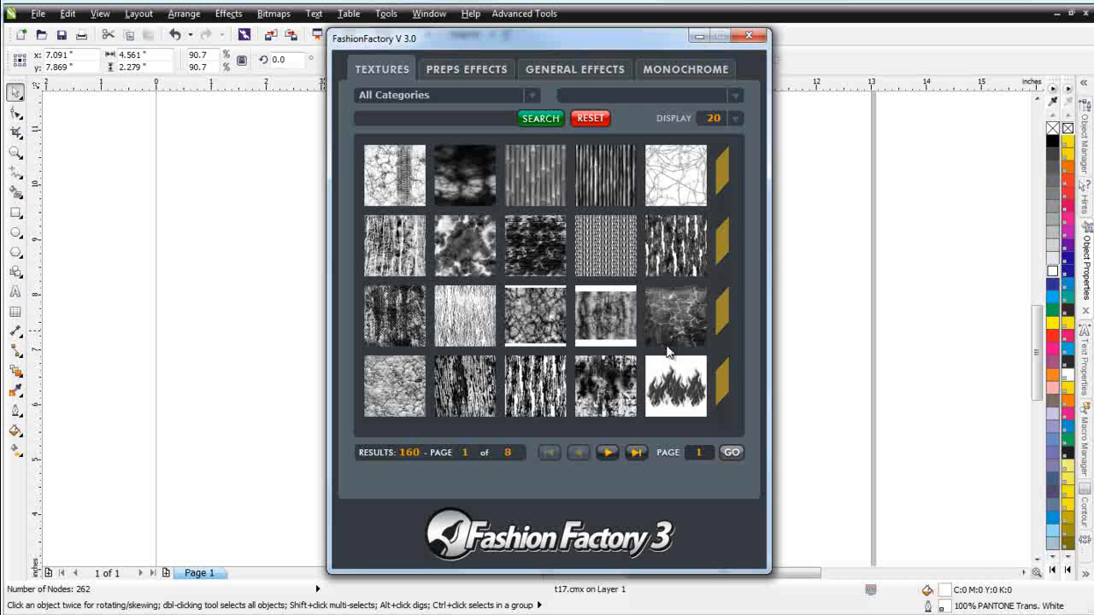
Go to page 3 of the textures and apply Dry Dirt Field as a texture transparency to the script
left_click(610, 453)
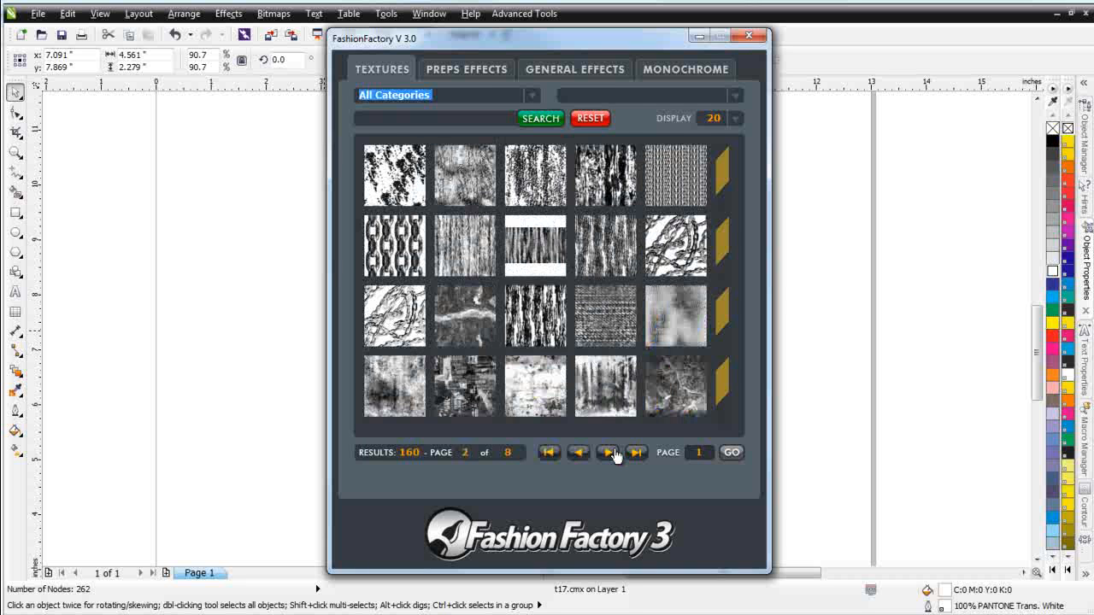
left_click(610, 453)
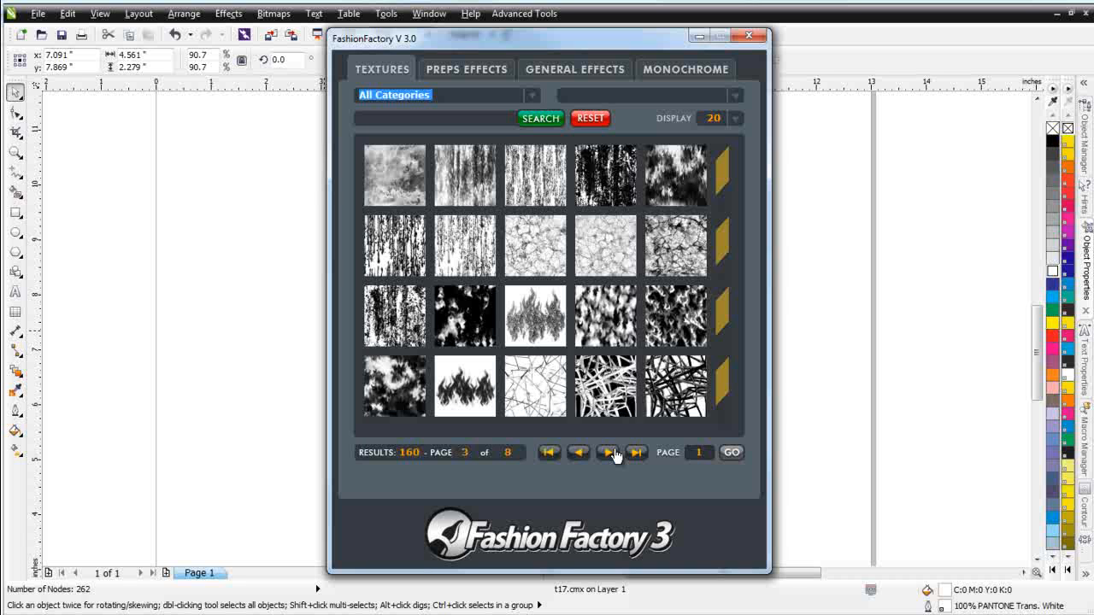
left_click(542, 249)
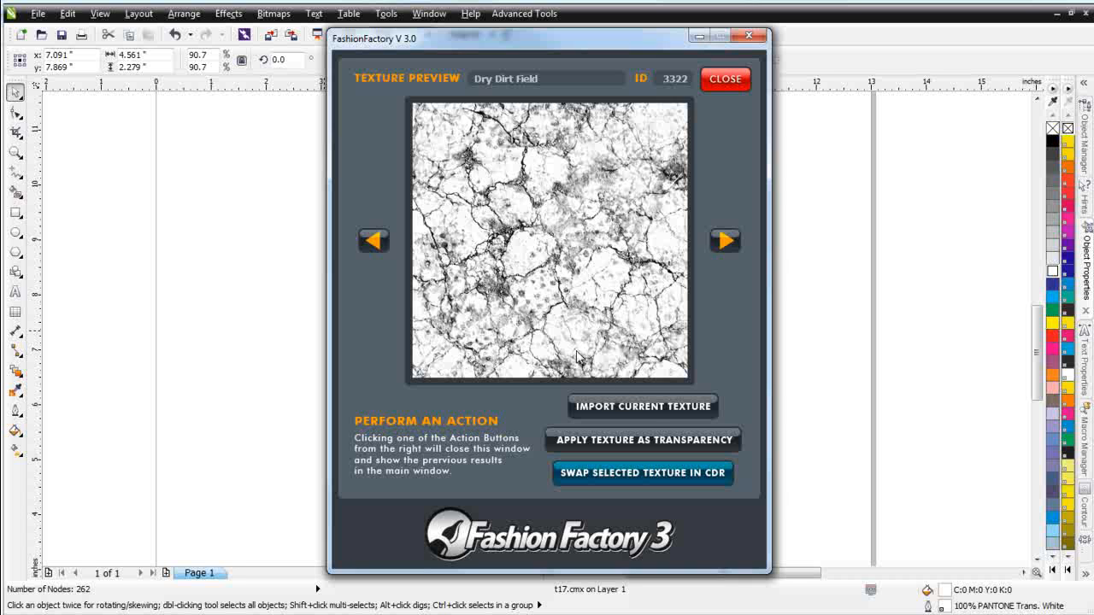
left_click(647, 443)
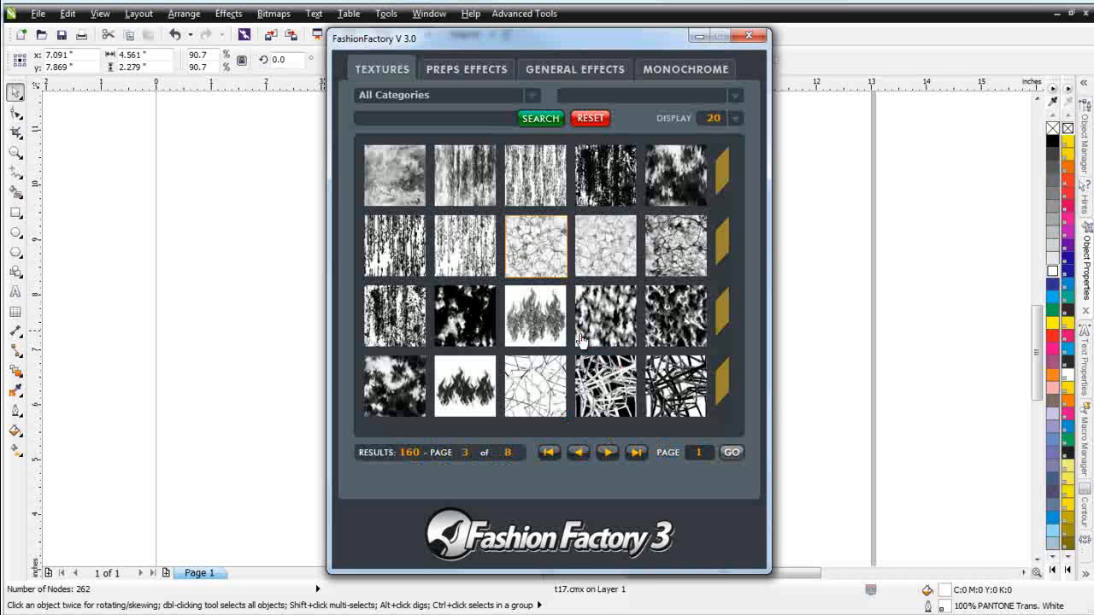
left_click(696, 39)
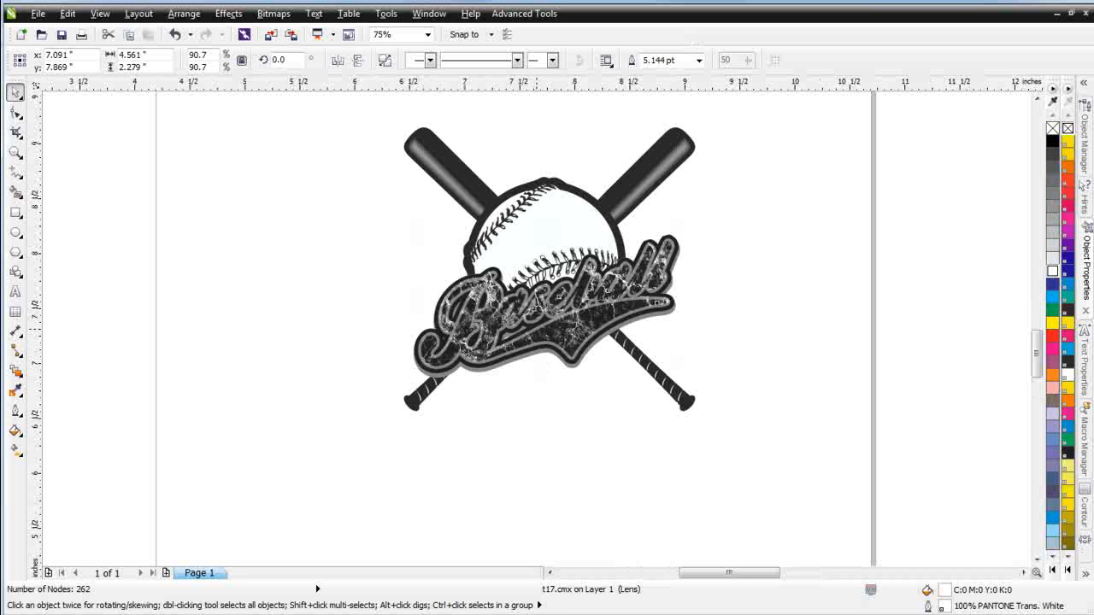
scroll(577, 325, "up", 2)
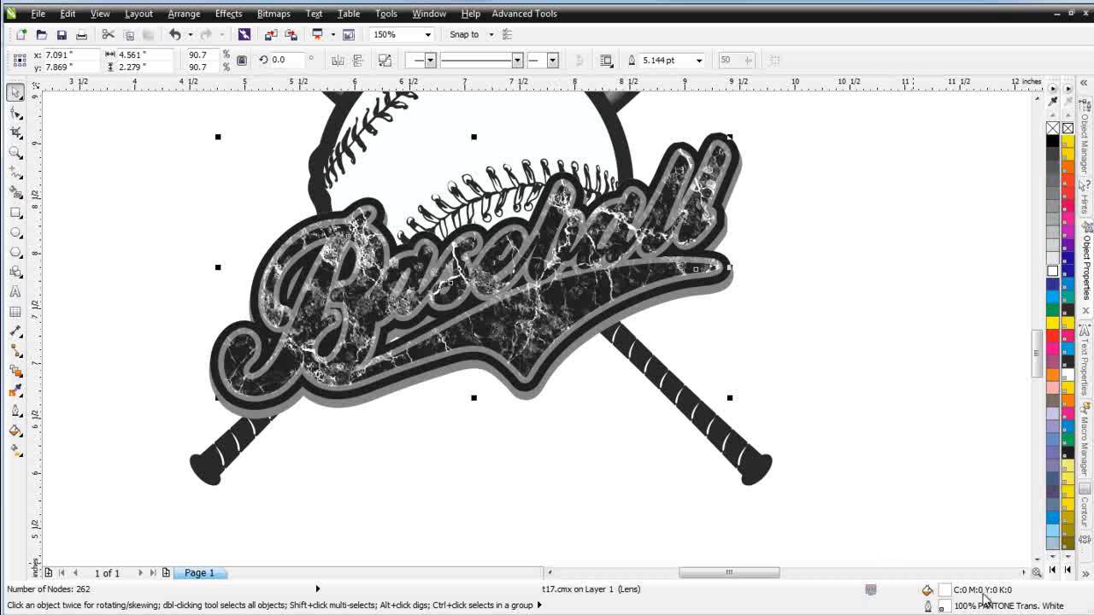
Remove the outline from the textured script and cut it to the clipboard
right_click(1054, 129)
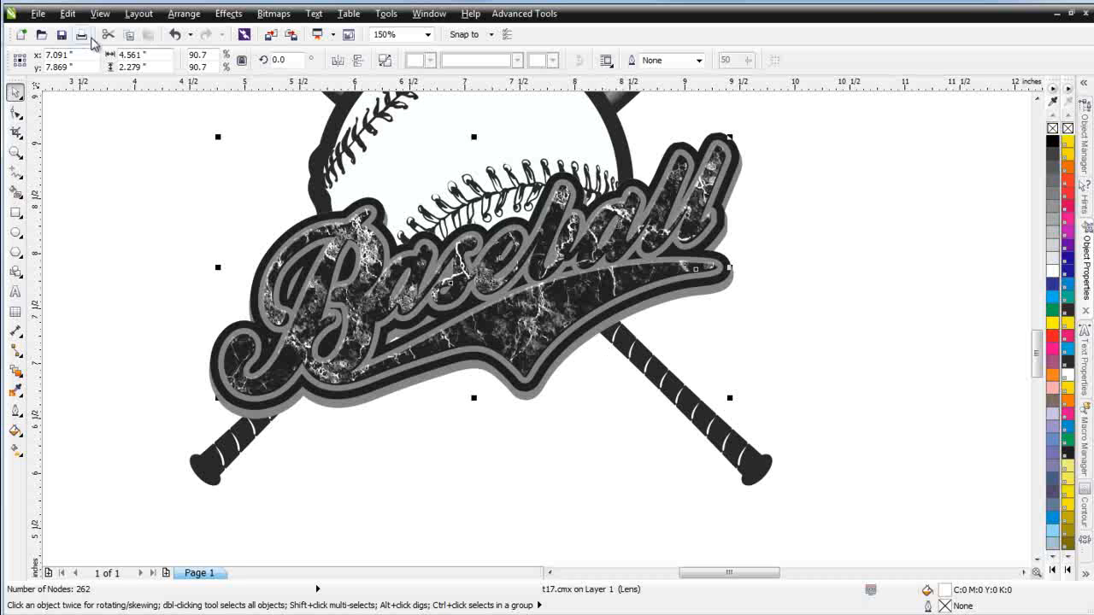
left_click(108, 35)
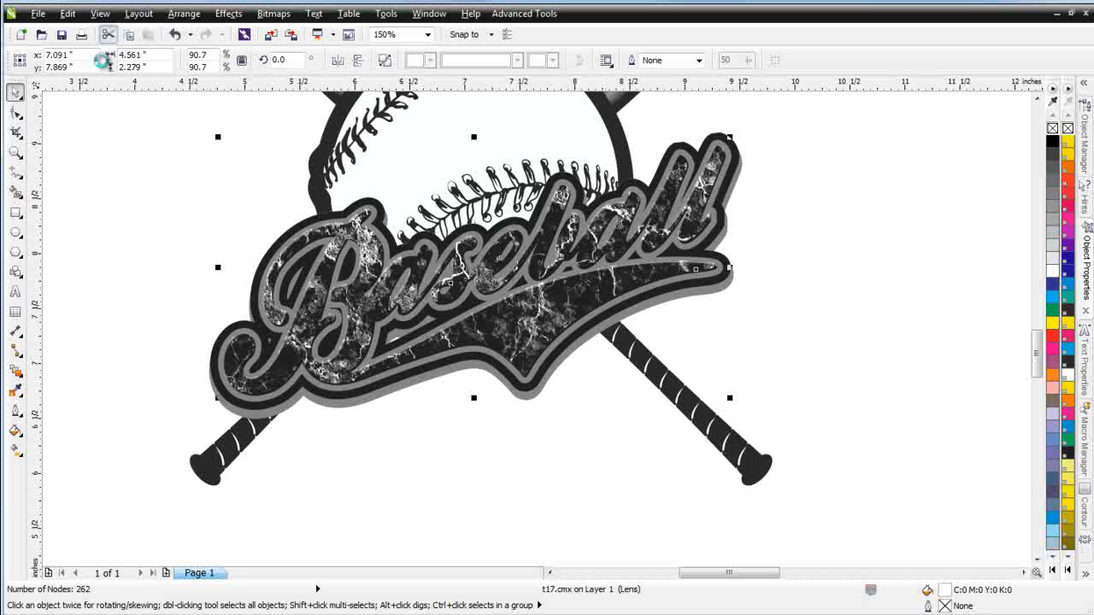
Give the underlying script shape a white outline and the shadow layer behind it a black outline
left_click(533, 323)
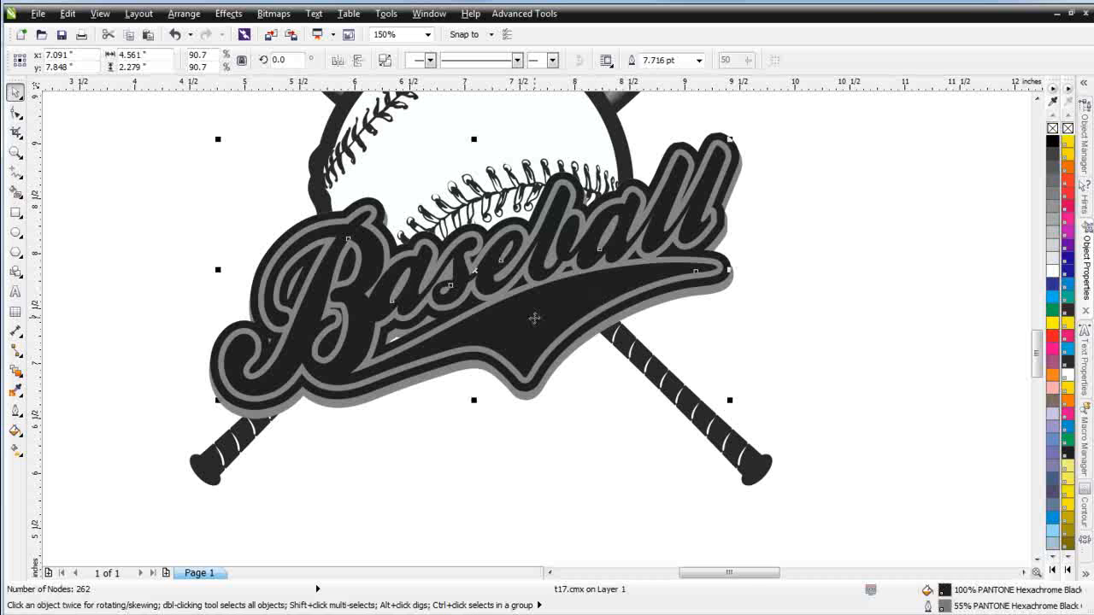
right_click(1057, 271)
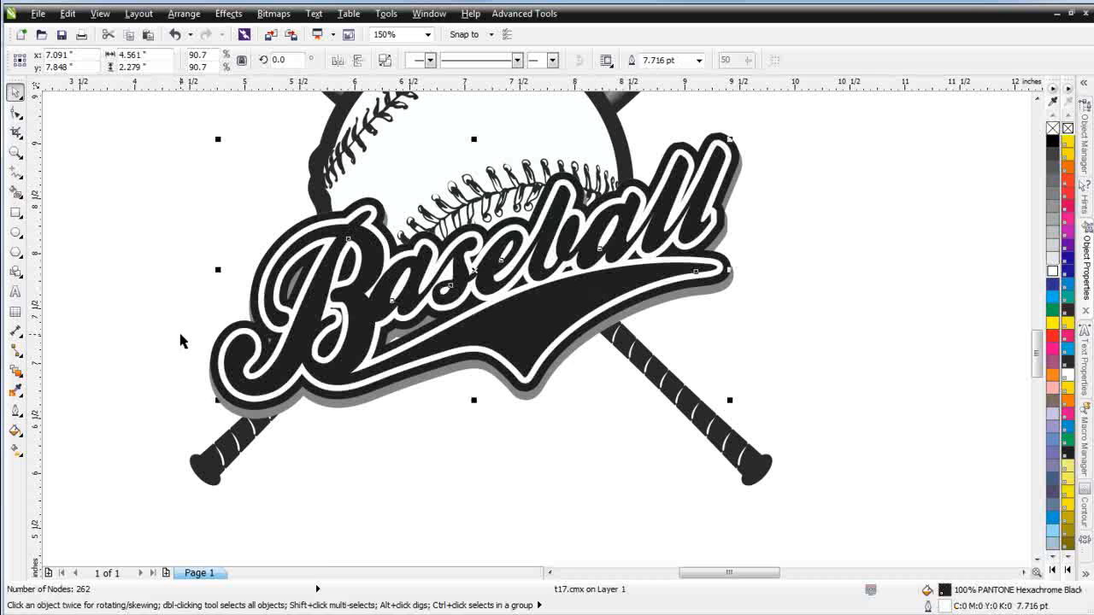
left_click(341, 409)
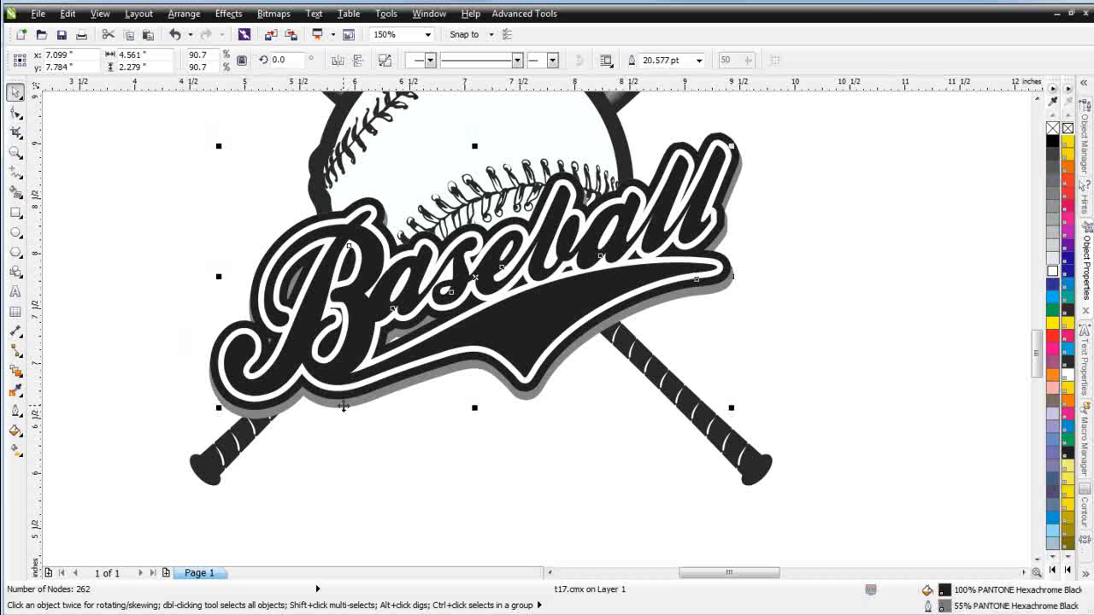
right_click(1053, 141)
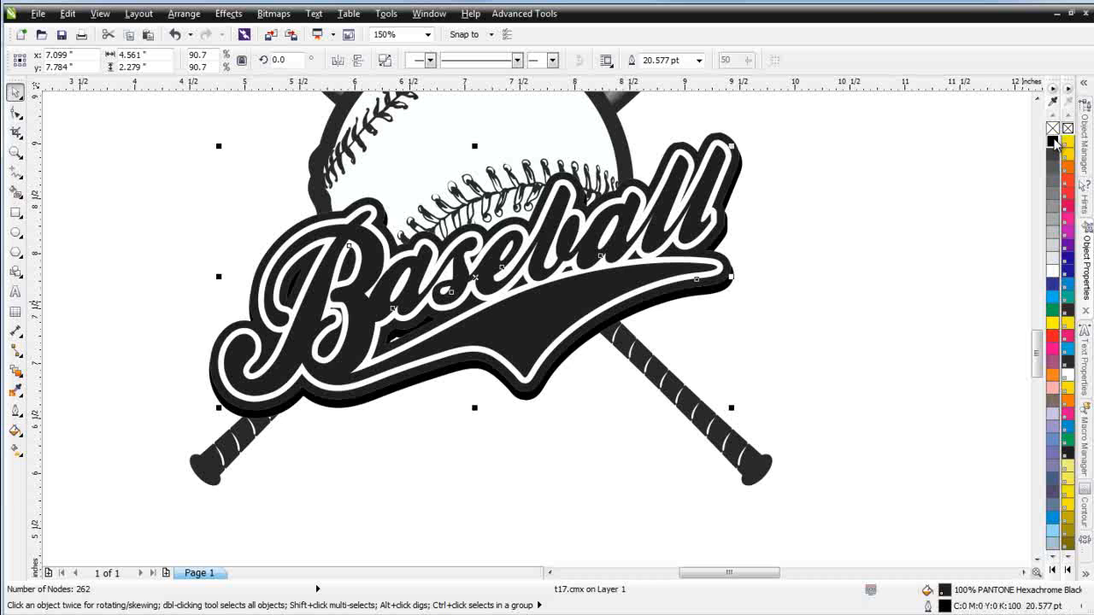
Paste the textured script back in place and fill the script beneath it red
left_click(148, 34)
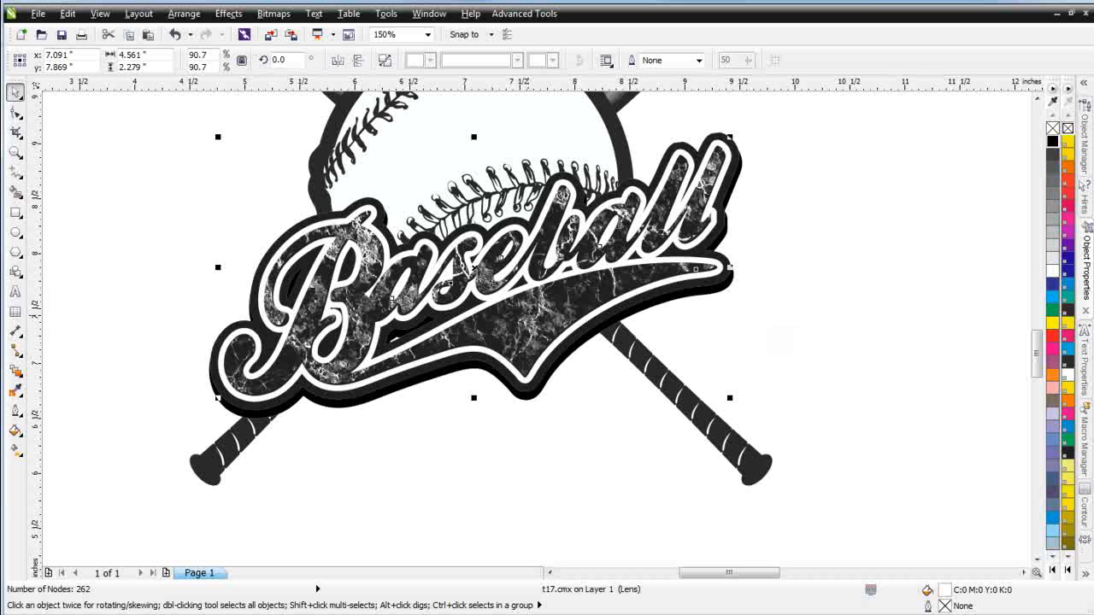
left_click(540, 327, "alt")
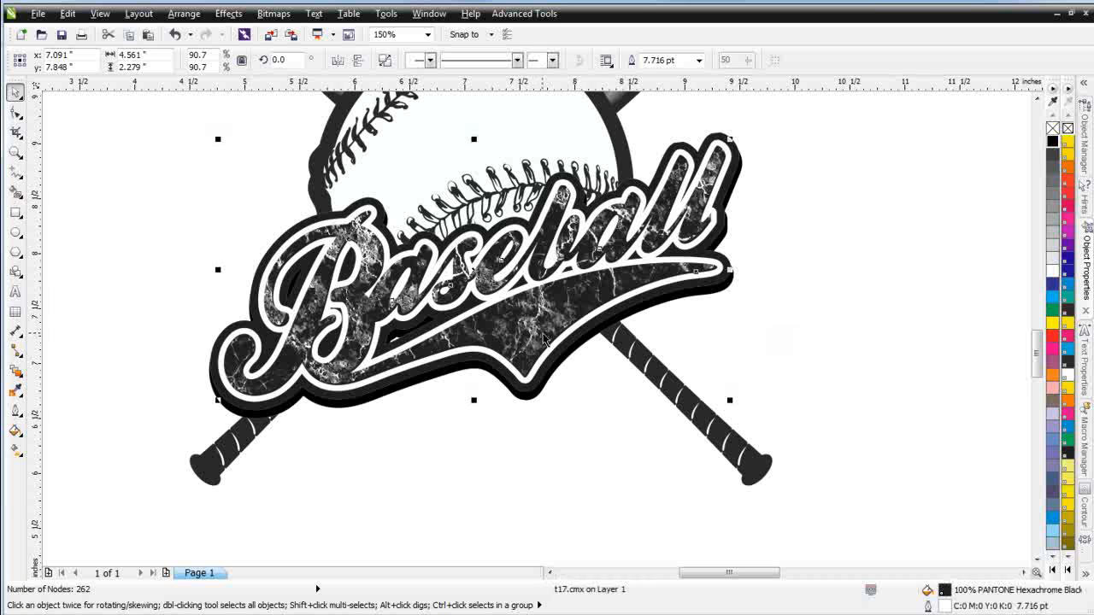
left_click(1052, 286)
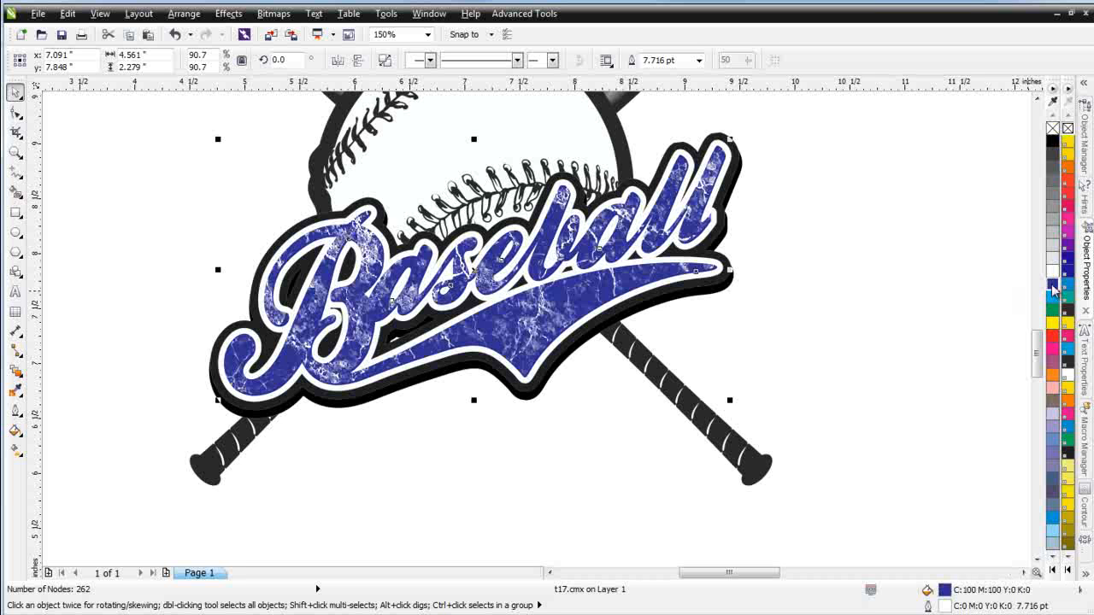
left_click(1067, 208)
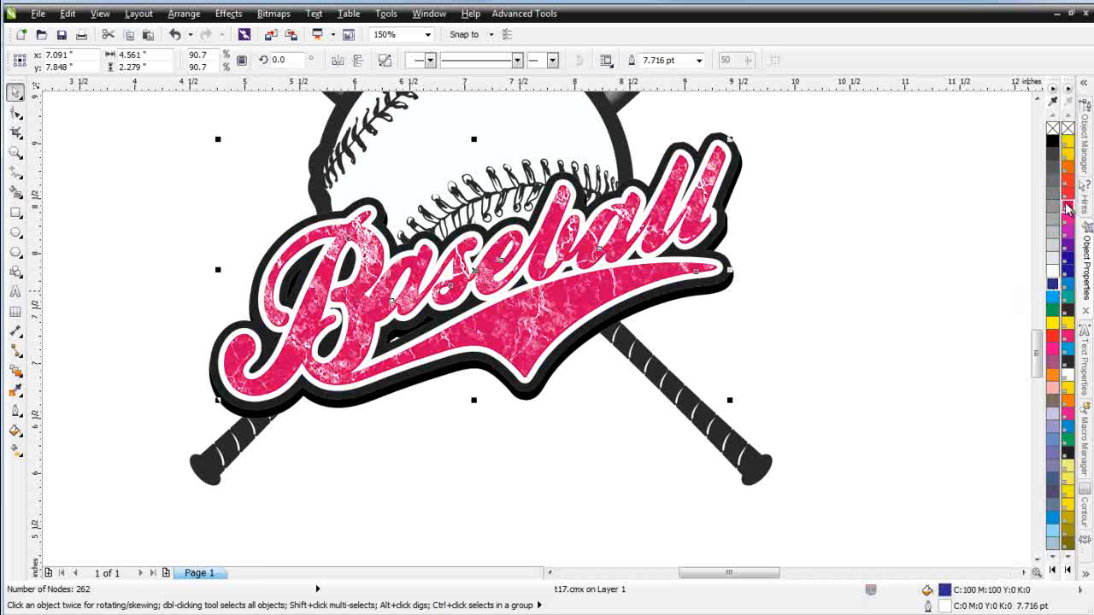
left_click(1067, 194)
Select the four parts of the baseball logo and group them
scroll(807, 284, "down", 1)
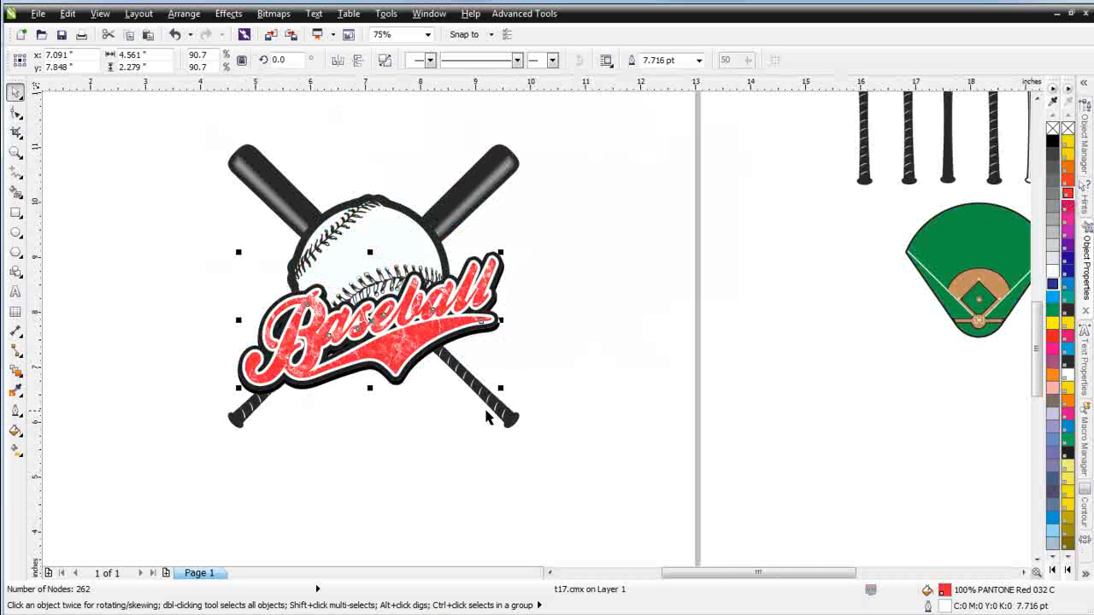
left_click_drag(542, 219, 180, 405)
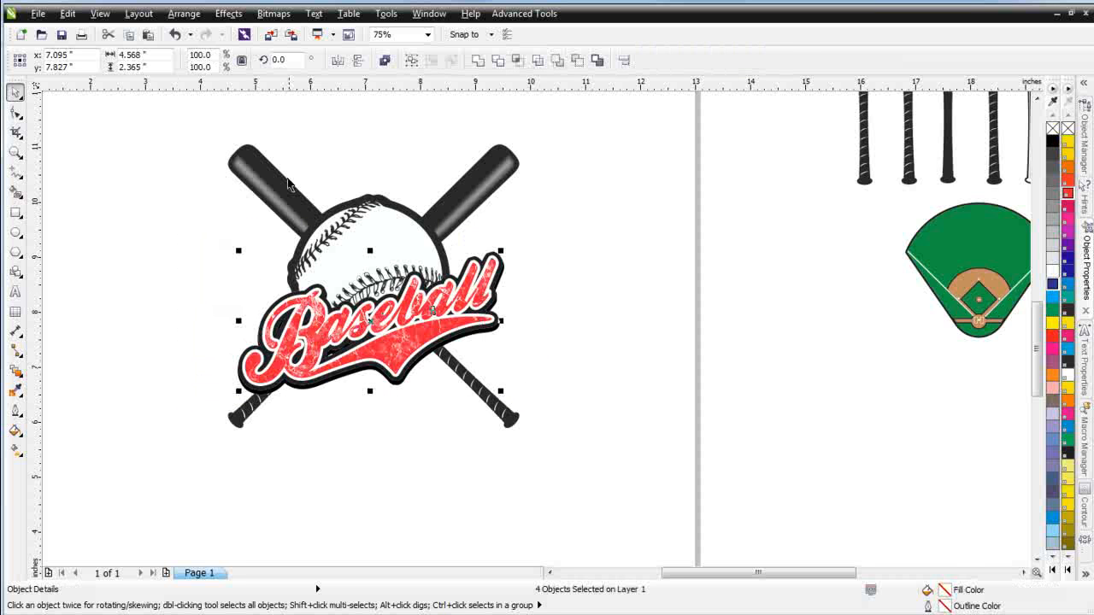
left_click(413, 62)
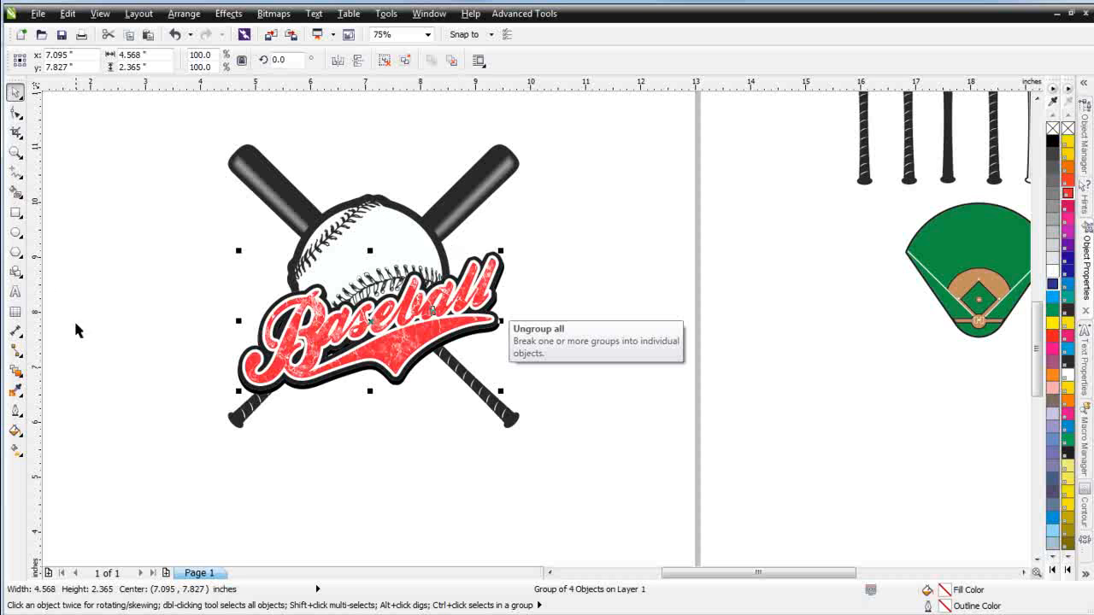
Draw a five-pointed star about 1.7 by 1.6 inches to the right of the logo
left_click(23, 261)
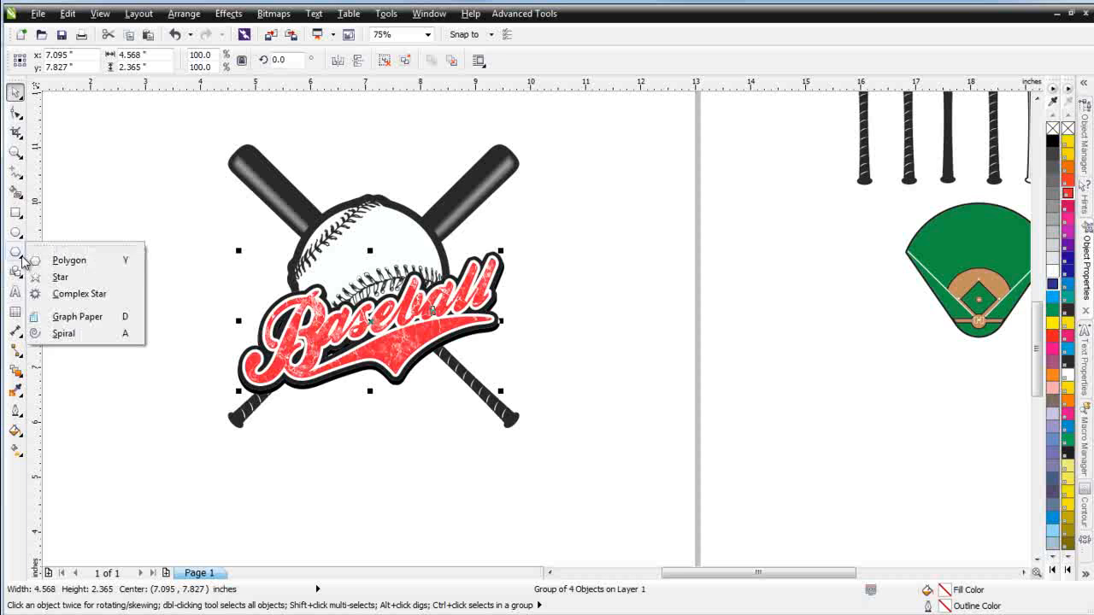
left_click(53, 276)
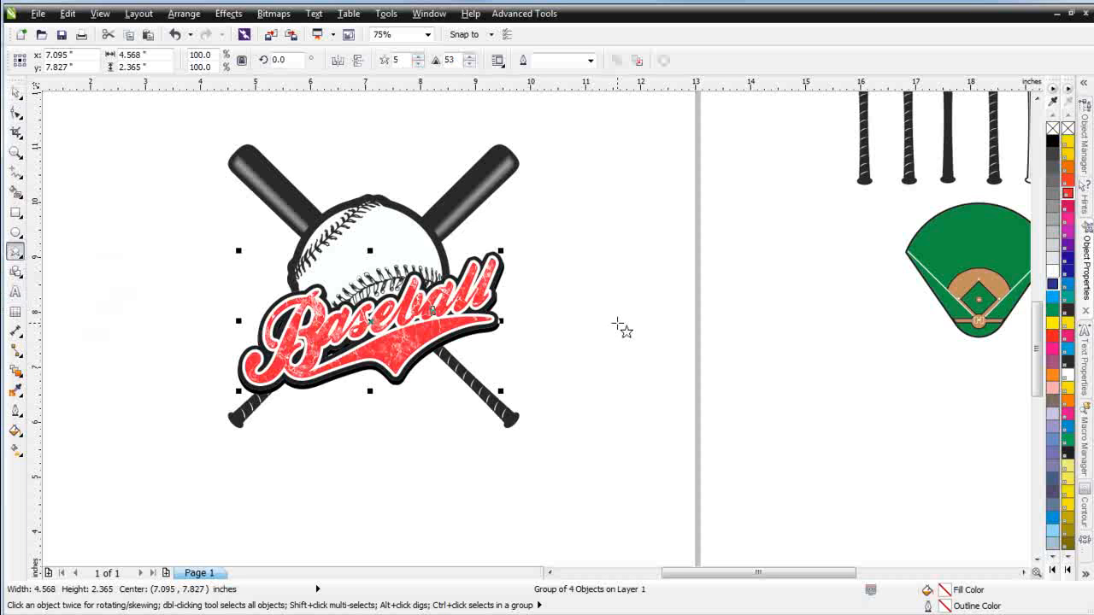
left_click_drag(617, 324, 670, 367)
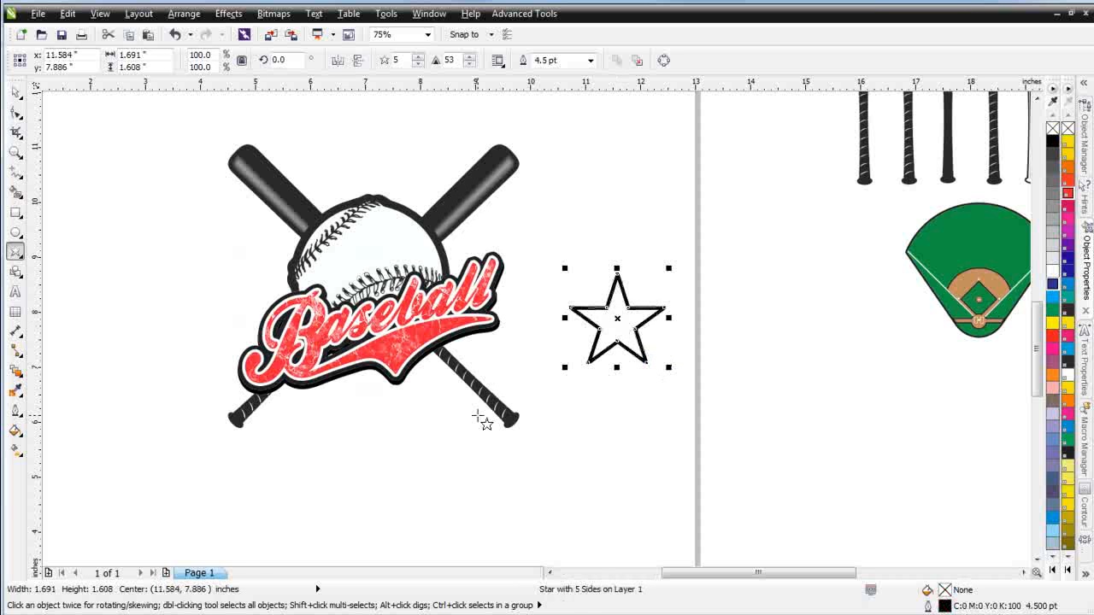
Give the star a black hairline outline and a 20% black fill
left_click(17, 92)
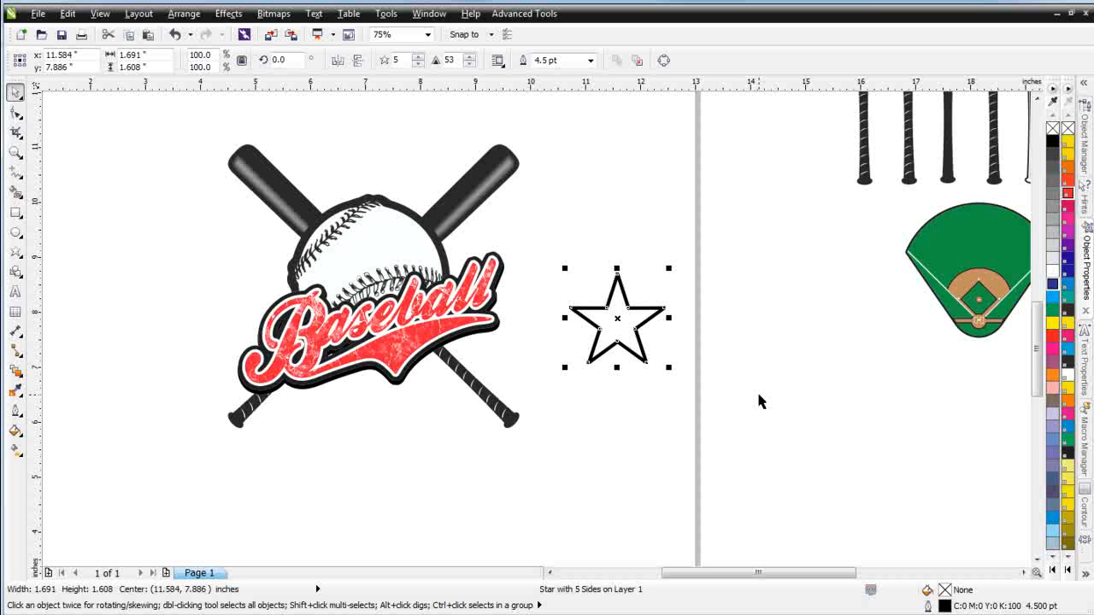
right_click(1054, 131)
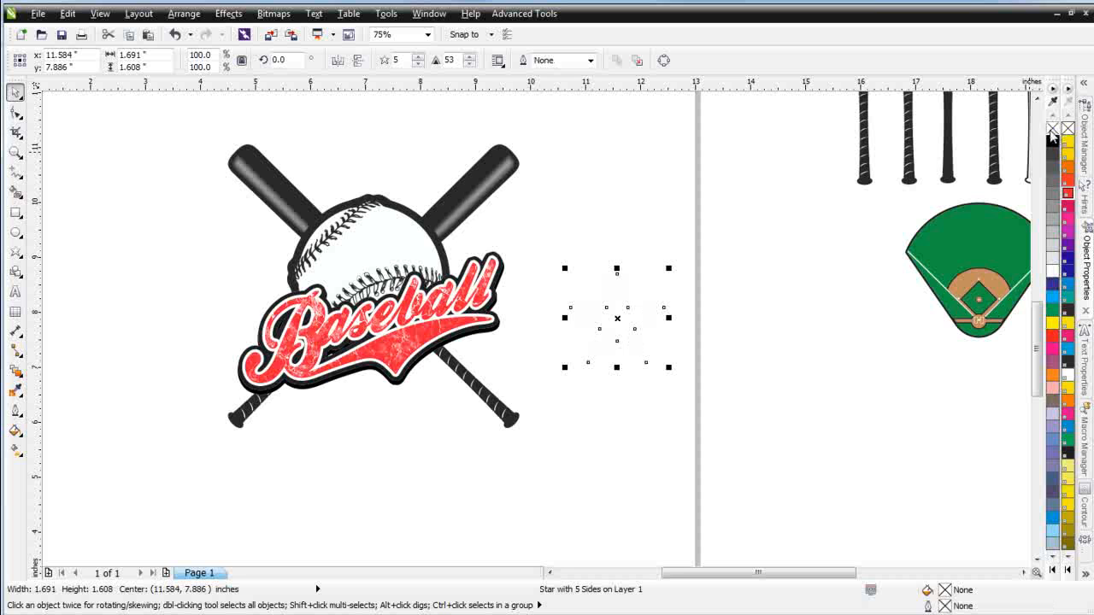
right_click(1053, 143)
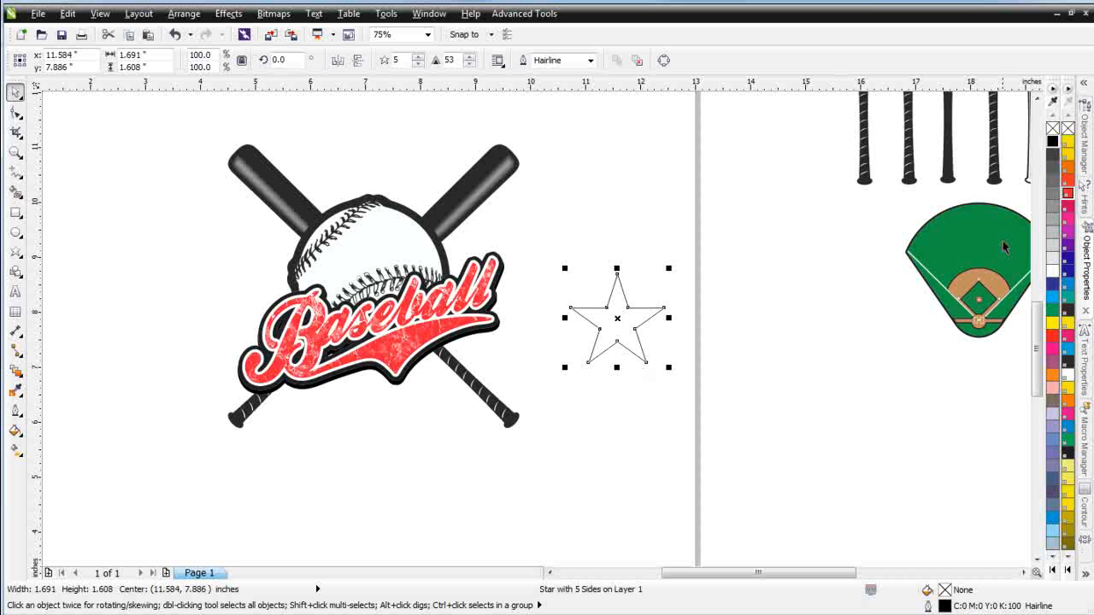
left_click(1053, 245)
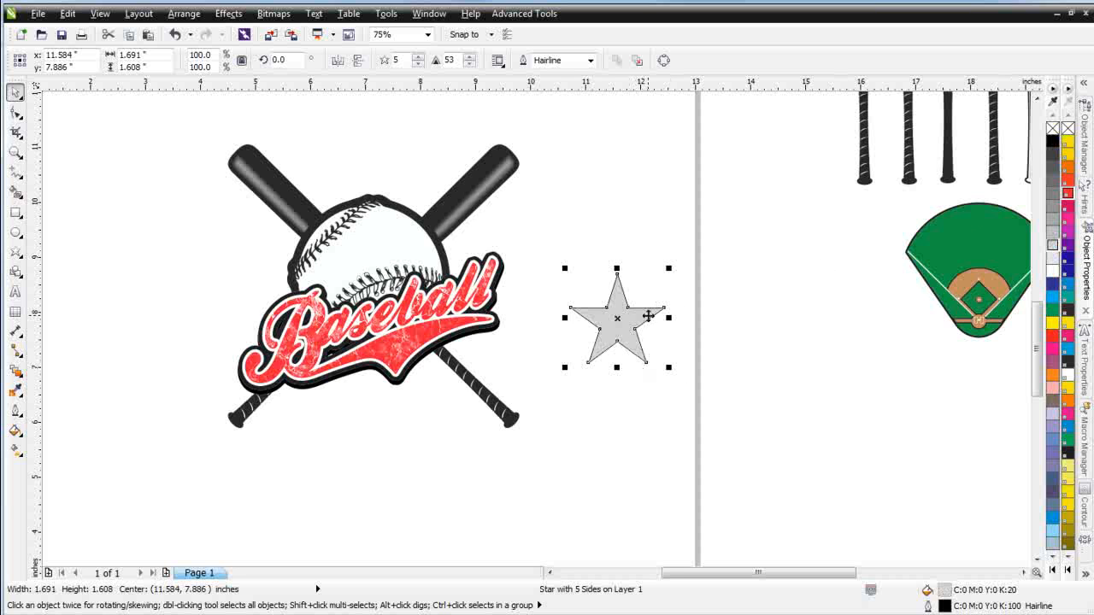
Apply a shallow extrusion to the star with the Extrude tool
left_click(23, 380)
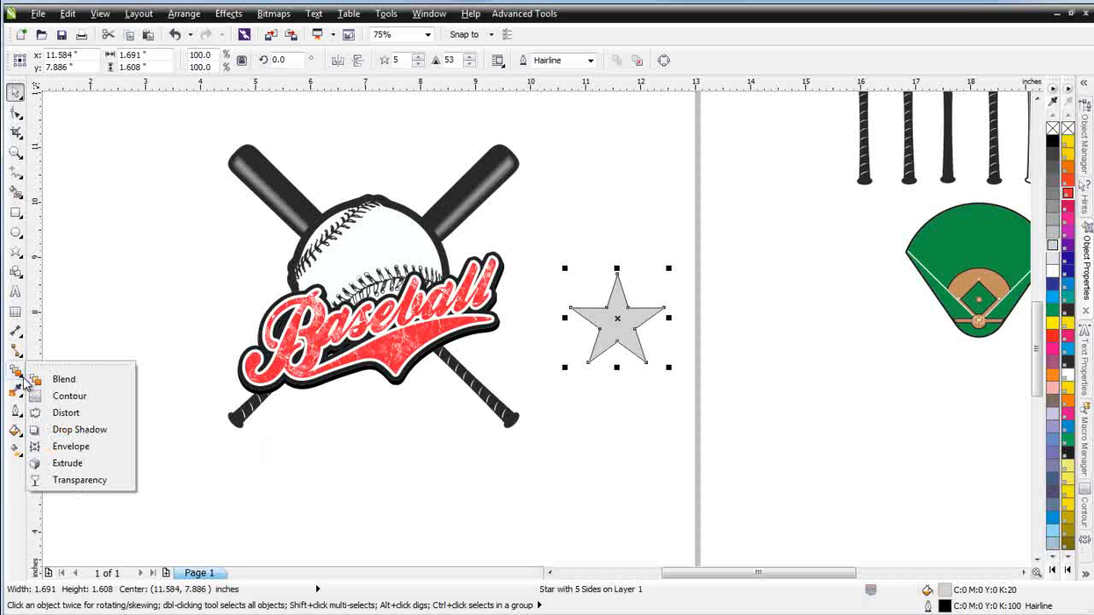
left_click(66, 461)
left_click_drag(617, 328, 617, 318)
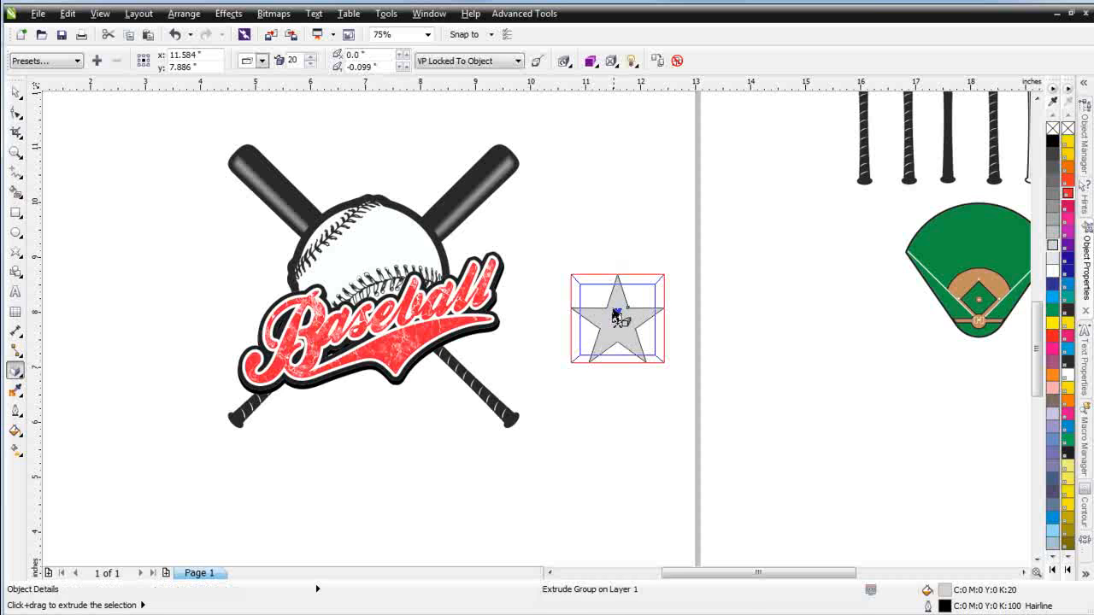
Turn on Use Bevel and Show Bevel Only in the star extrusion's bevel settings
left_click(616, 63)
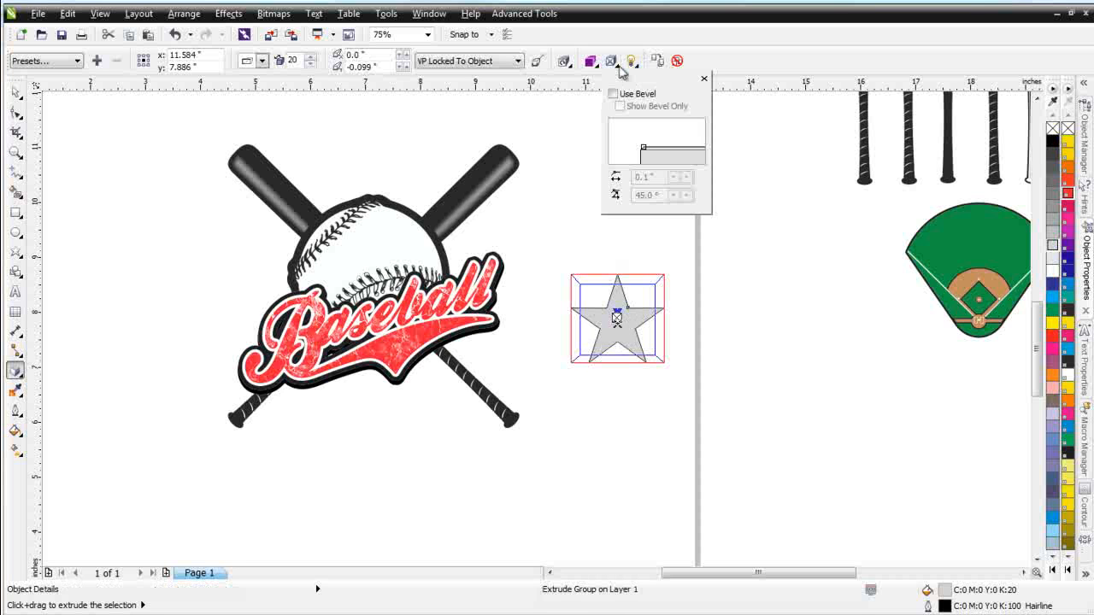
left_click(613, 93)
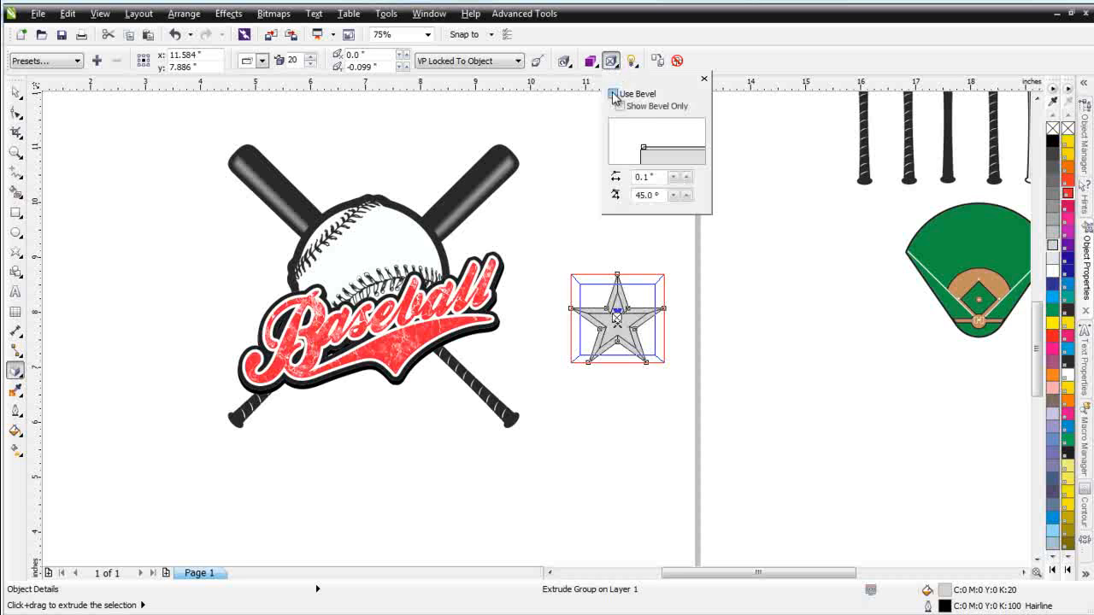
left_click(619, 106)
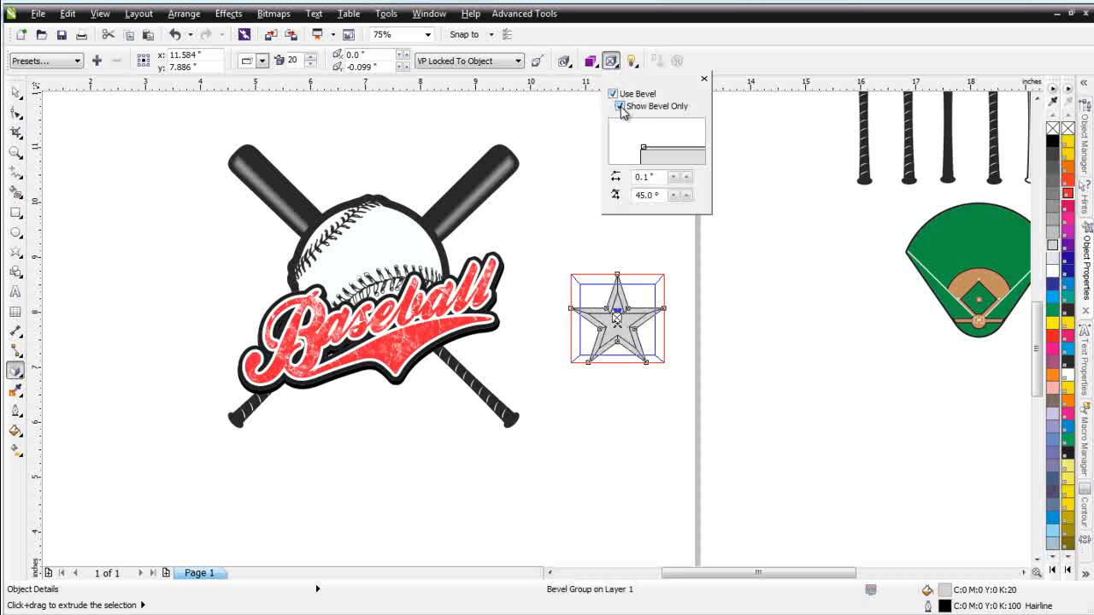
left_click(15, 92)
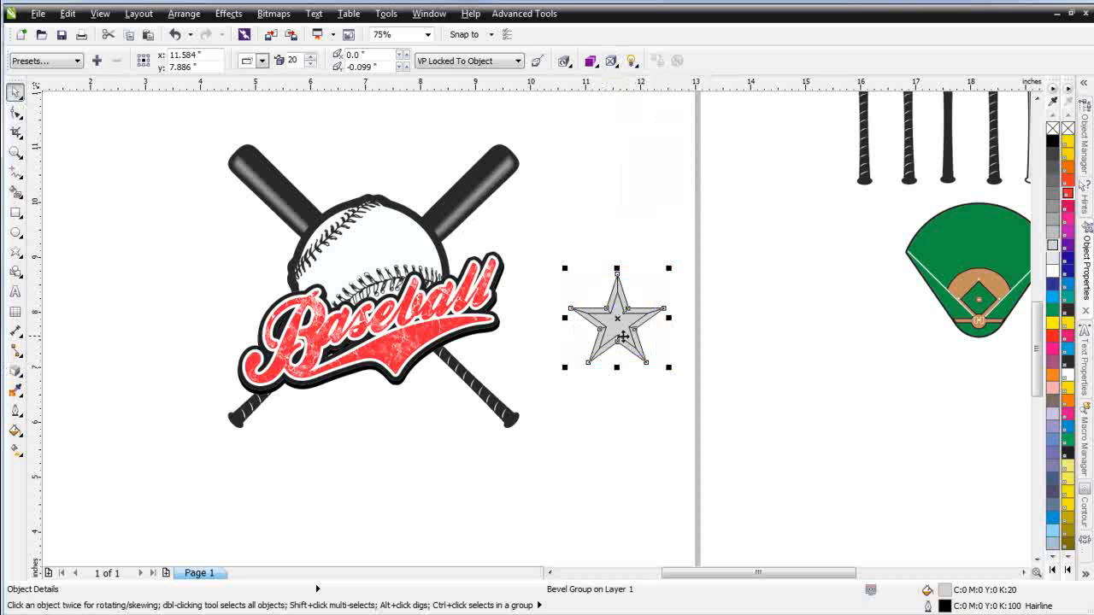
Add Light 2 at intensity 100 to the beveled star's extrusion lighting
scroll(620, 335, "up", 2)
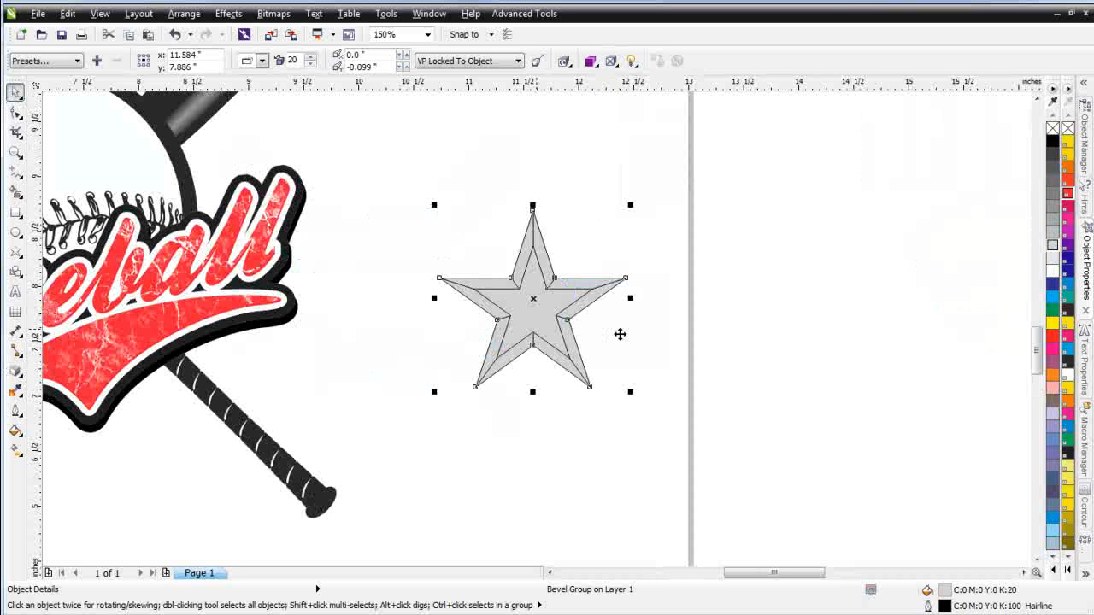
left_click(633, 63)
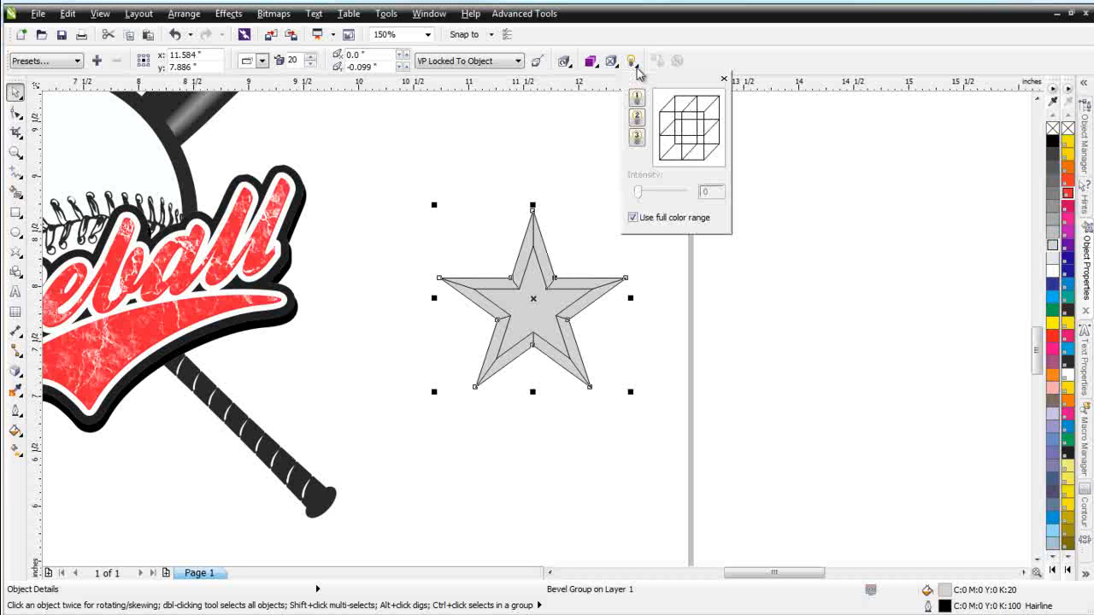
left_click(636, 120)
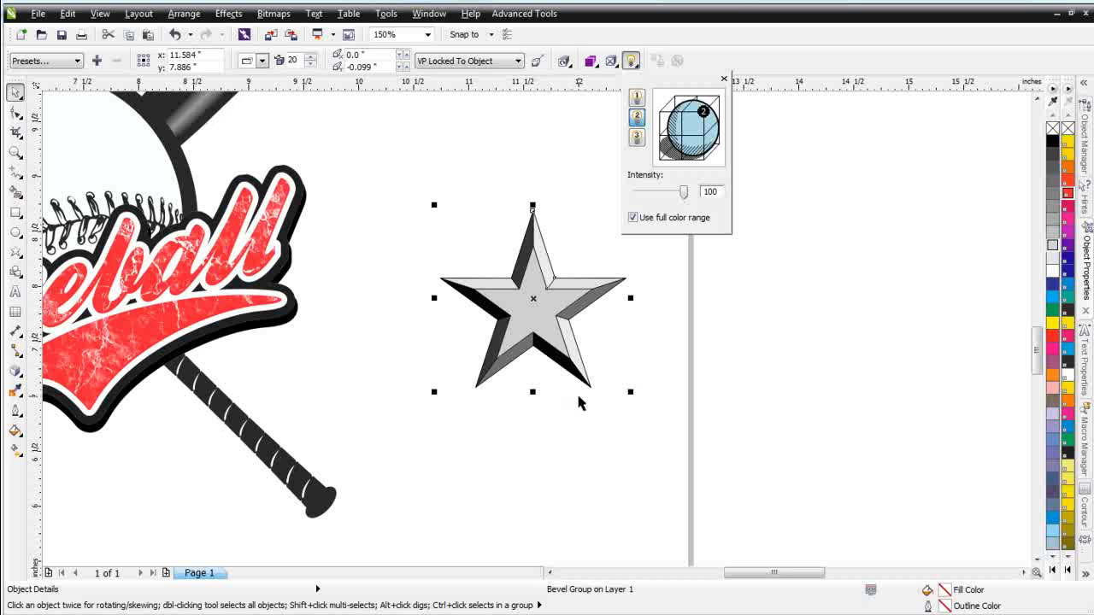
left_click(582, 418)
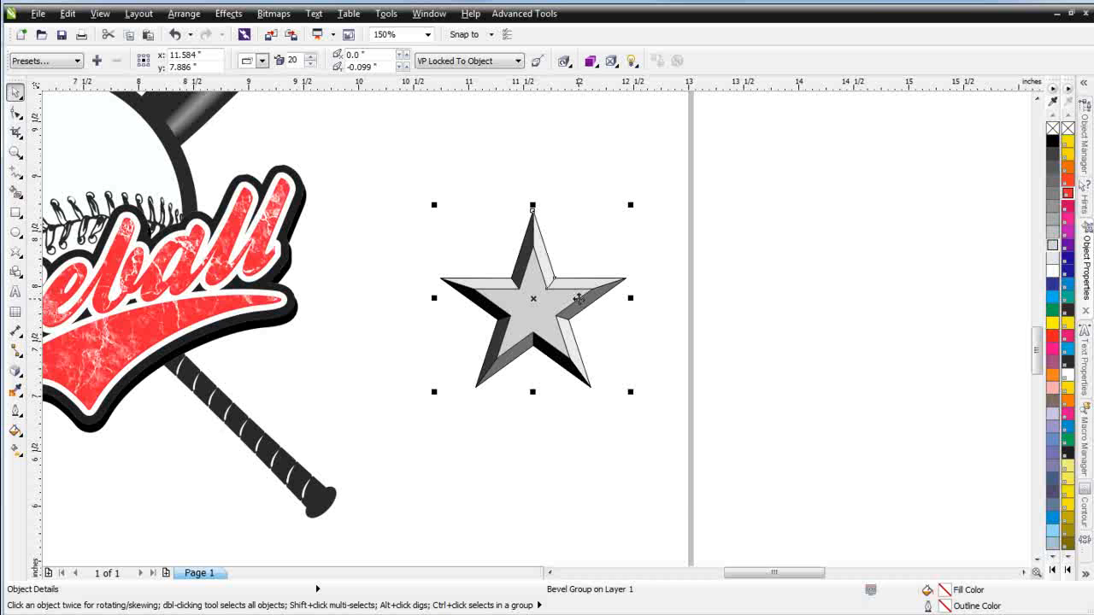
Break the star's bevel group apart
right_click(579, 298)
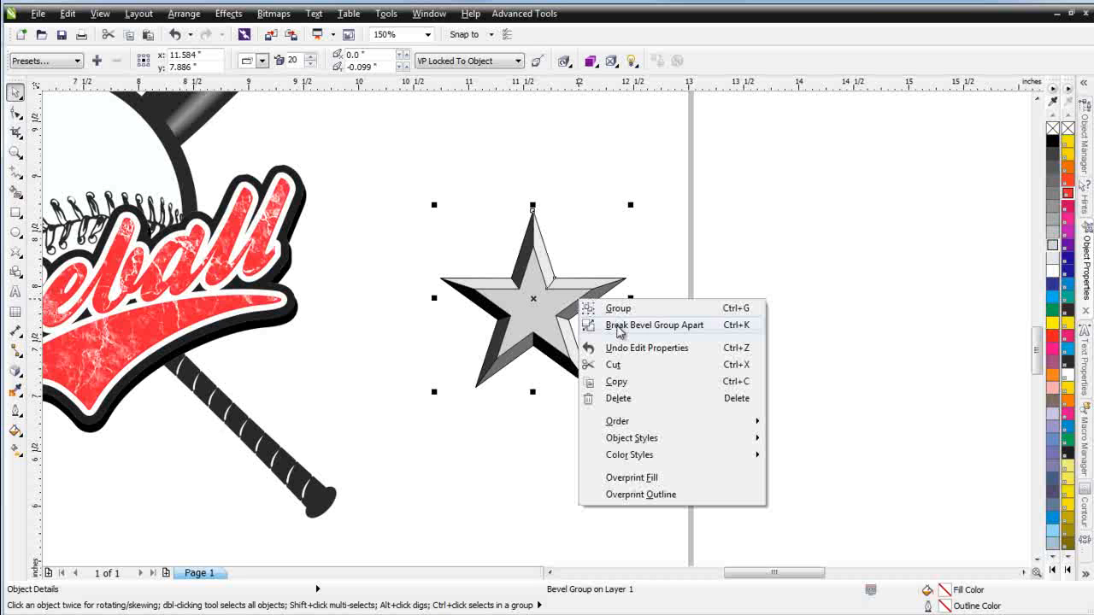
left_click(625, 325)
left_click(630, 402)
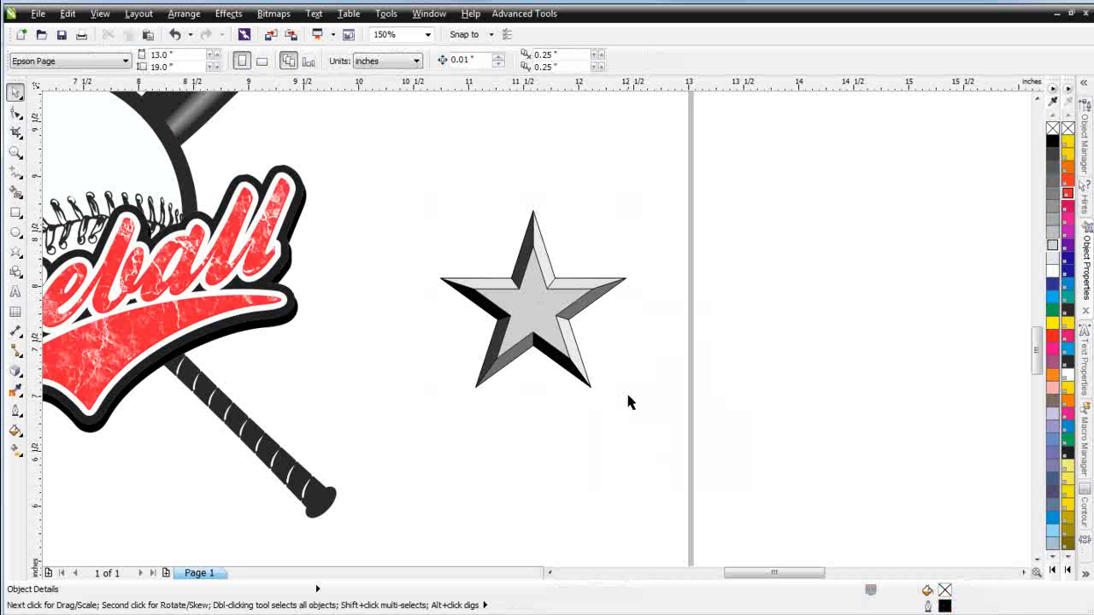
Drag the star's bevel pieces down to inspect the layers, then cancel the move
left_click(527, 306)
left_click_drag(528, 306, 542, 408)
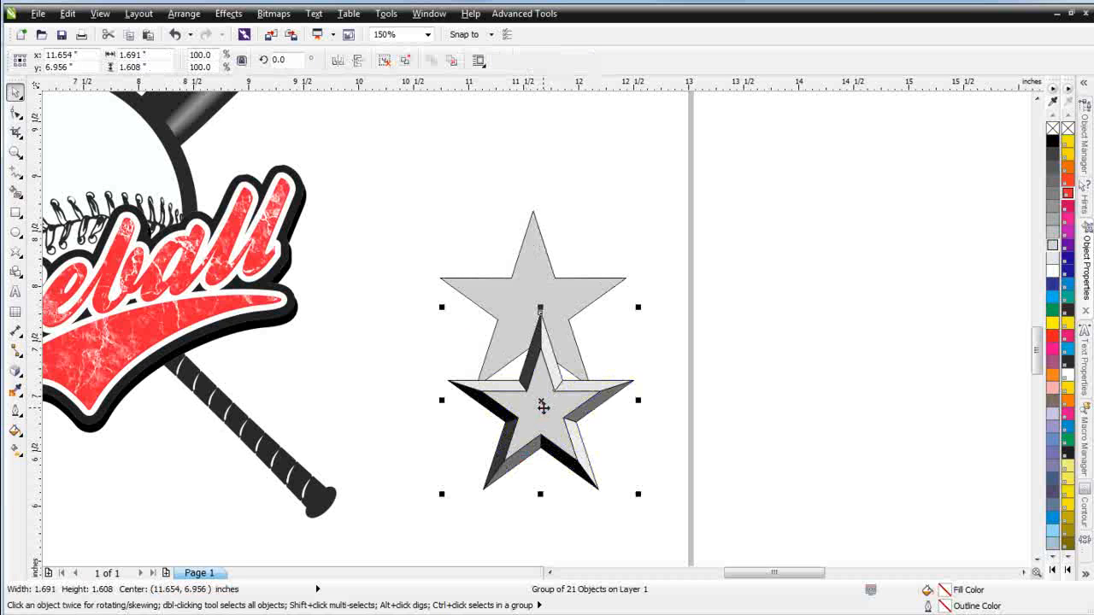
key("Escape")
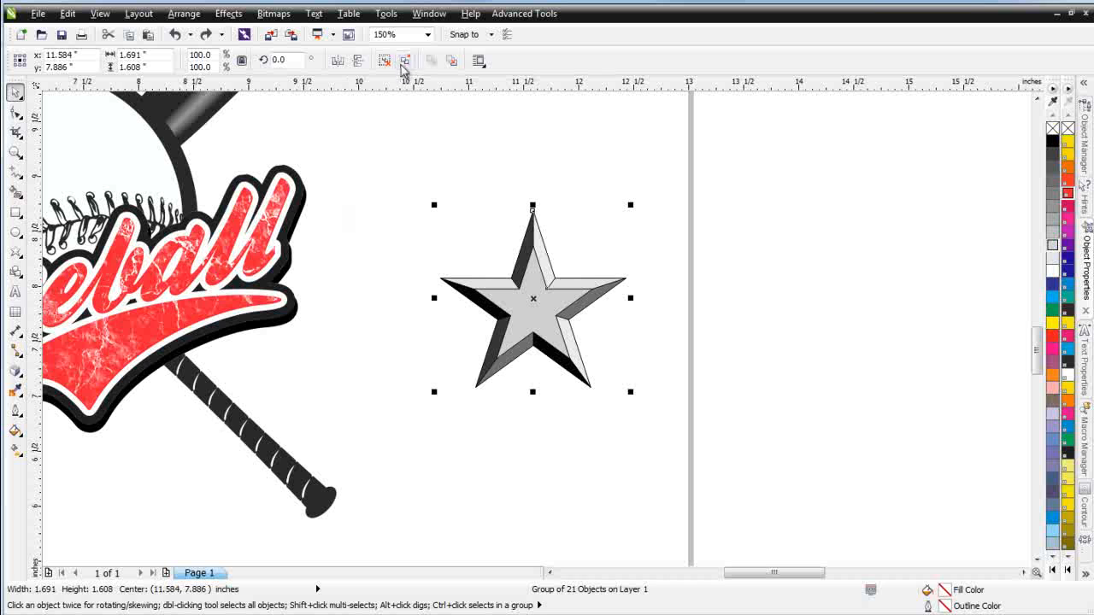
Ungroup all the star's bevel pieces and fill the star's face white
left_click(404, 61)
left_click(789, 366)
left_click(538, 317)
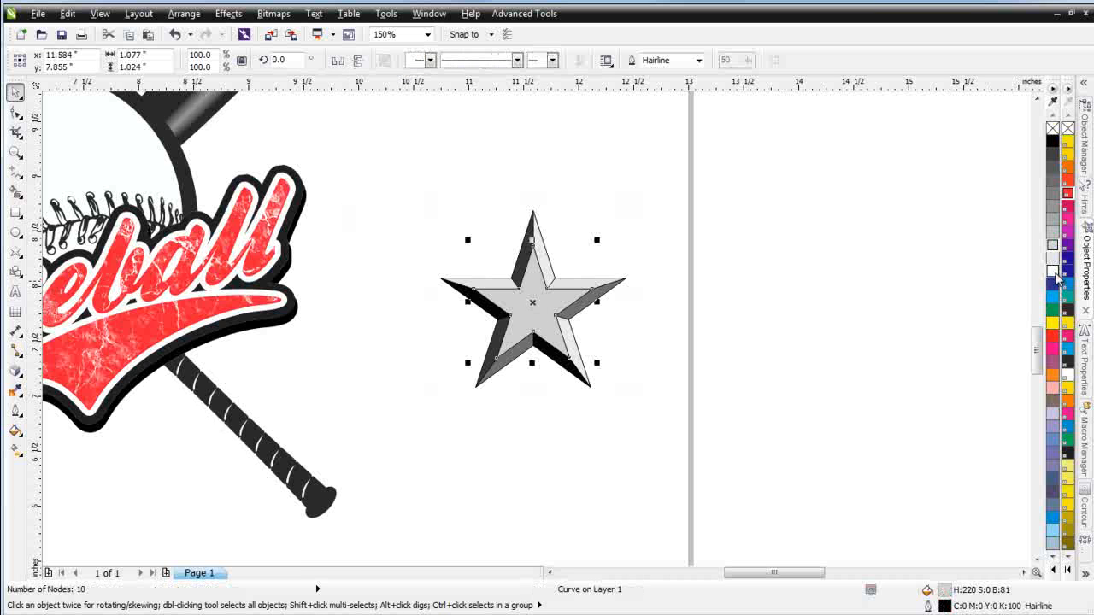
left_click(1052, 271)
Select all the star pieces and remove their outlines
left_click_drag(704, 164, 452, 433)
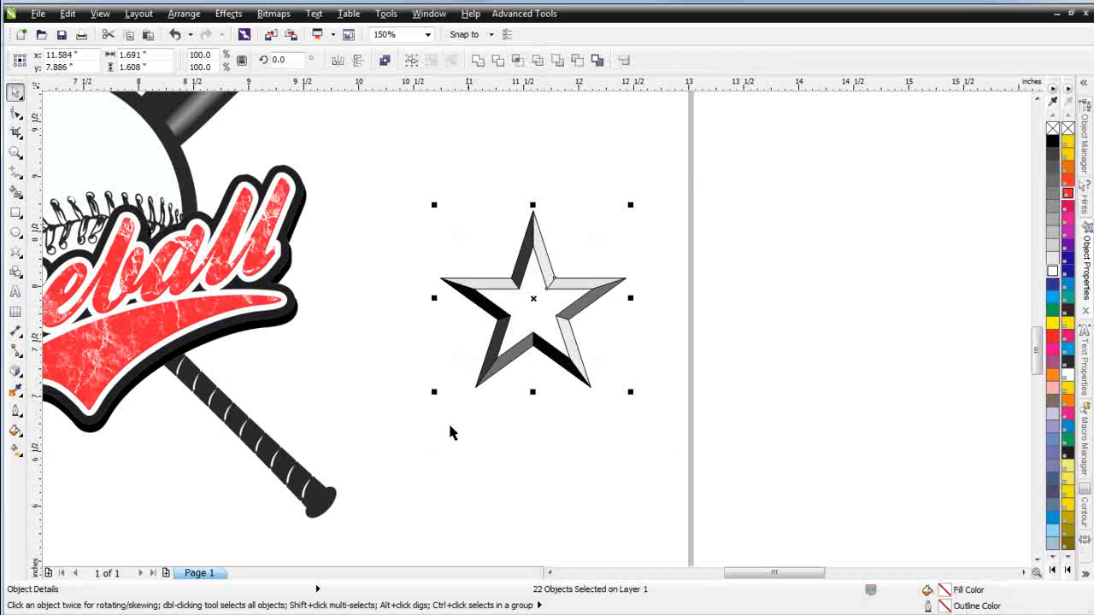
left_click(1052, 129)
right_click(1052, 128)
left_click(714, 401)
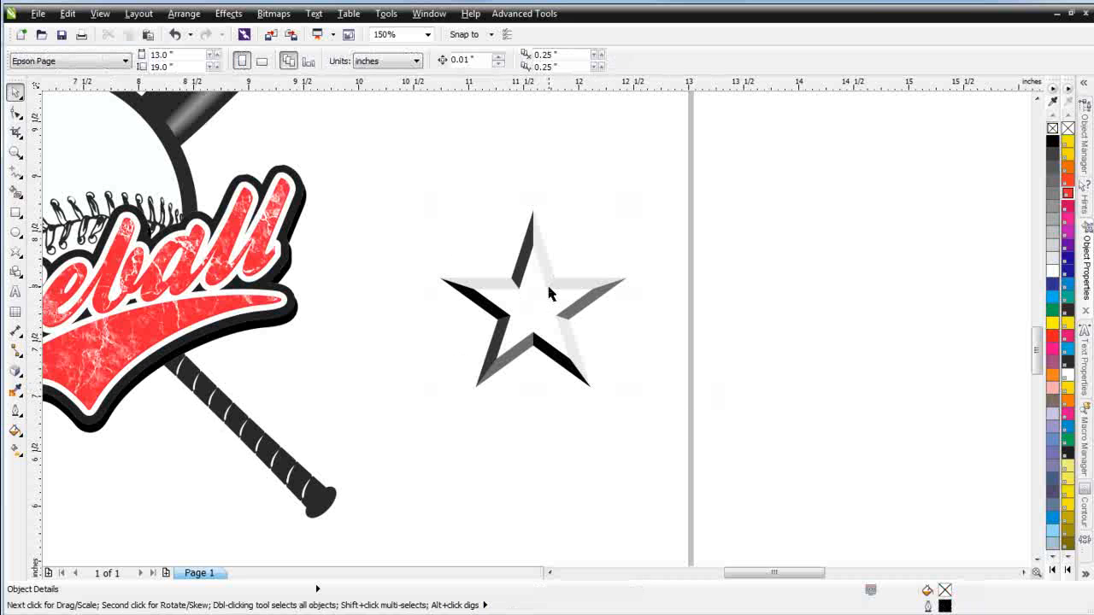
Select the base star beneath the bevel pieces, drag it aside to inspect it, and undo the move
left_click(577, 291)
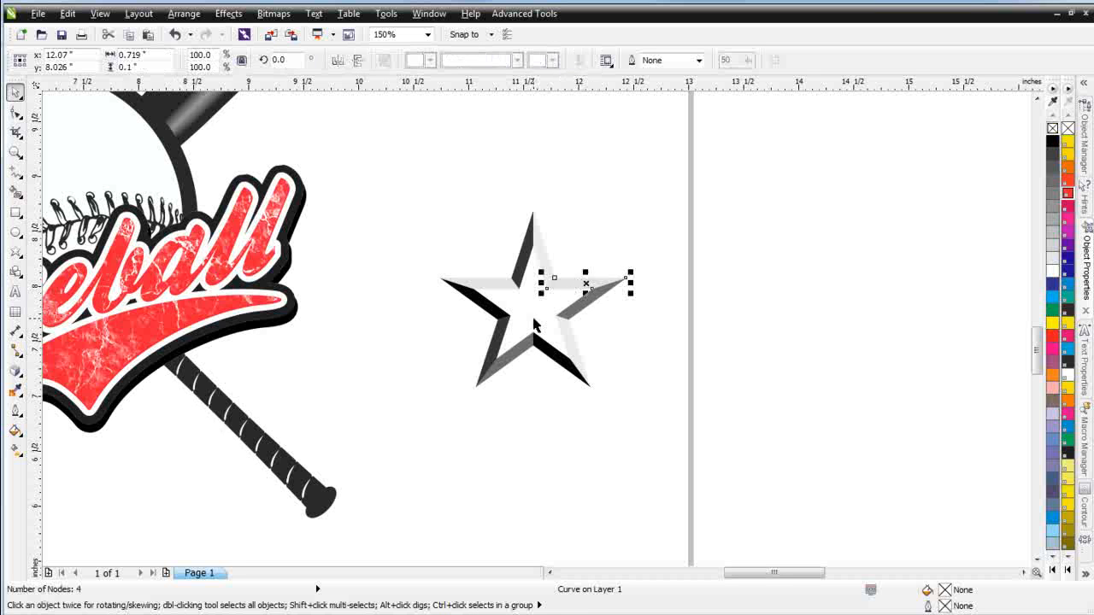
left_click(535, 317)
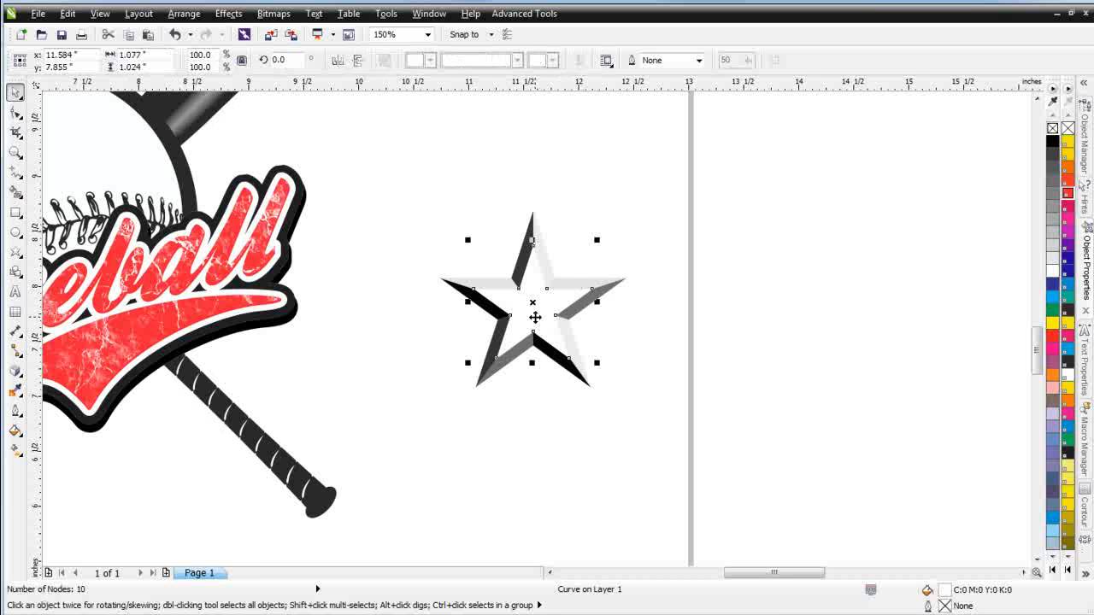
left_click(535, 318)
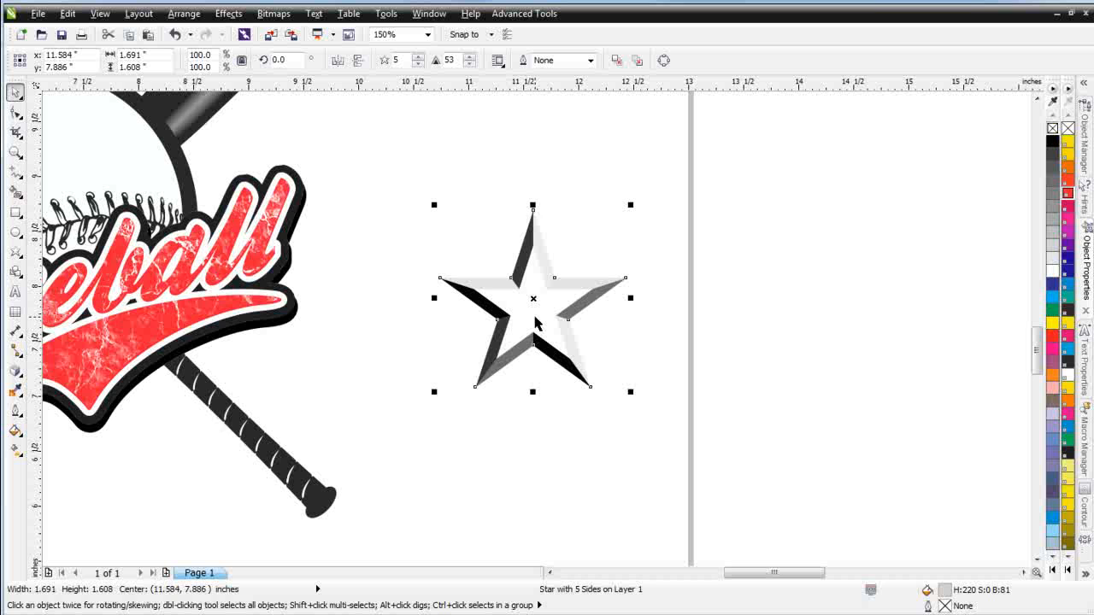
left_click_drag(534, 298, 687, 339)
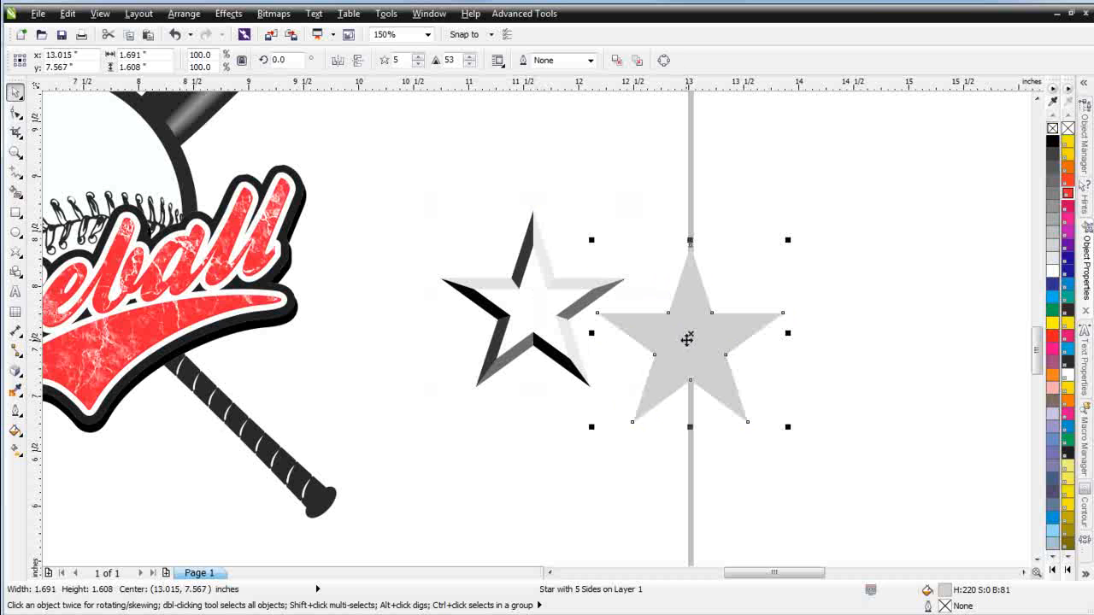
key("ctrl+z")
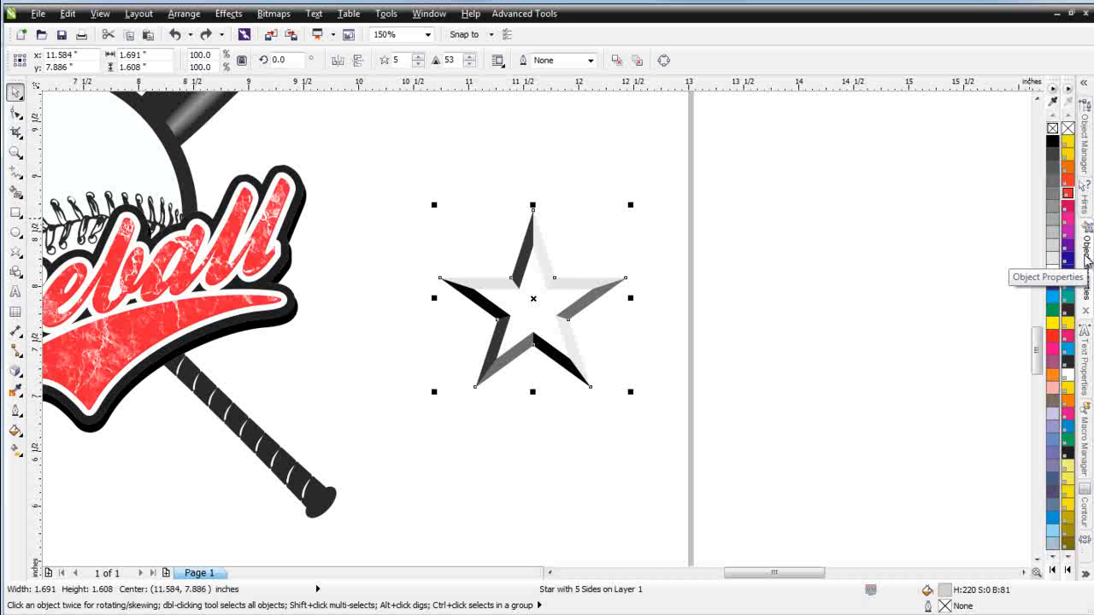
Give the base star a 12.0 pt outline with round corners and round caps
left_click(1085, 252)
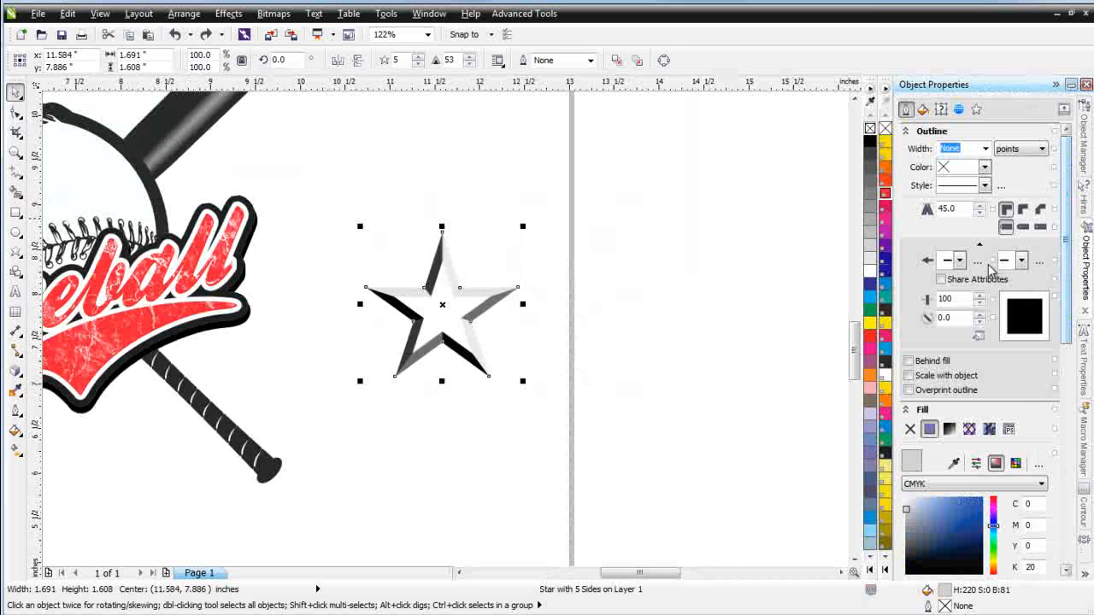
left_click(985, 149)
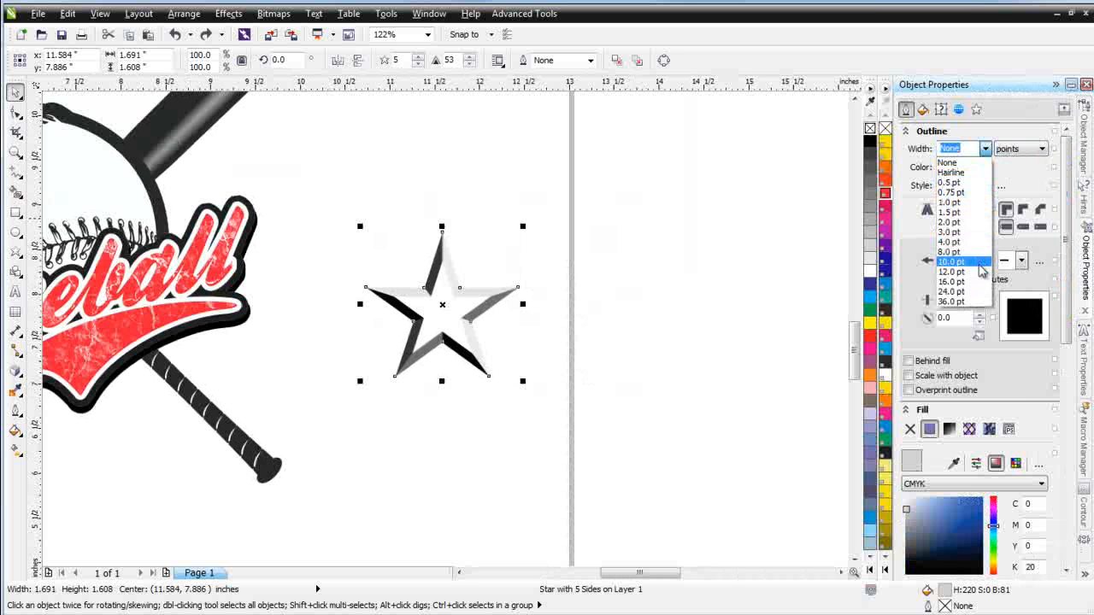
left_click(981, 281)
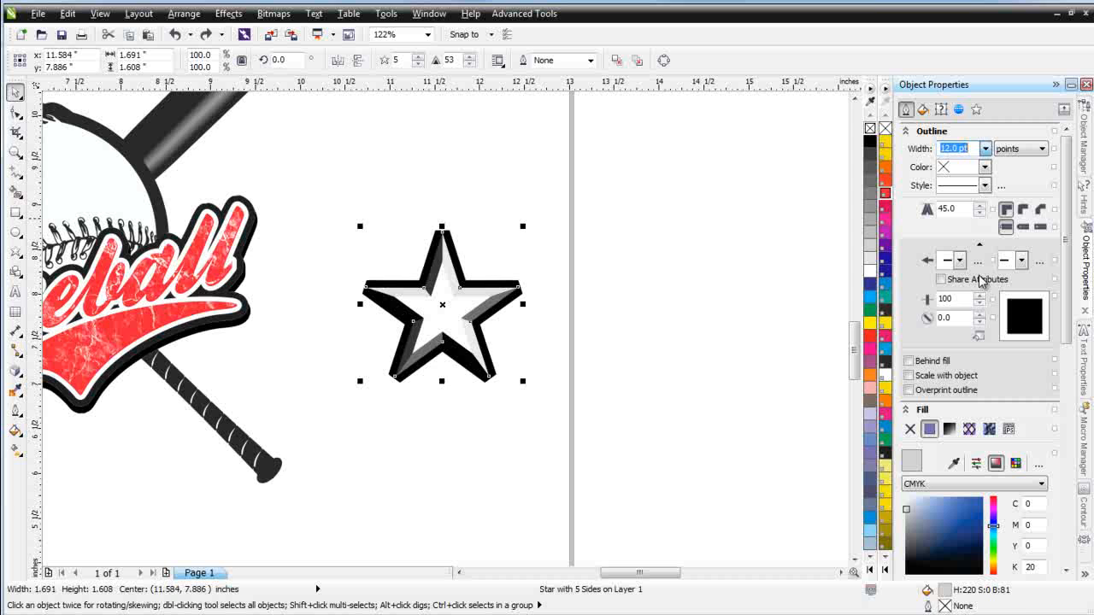
left_click(1024, 211)
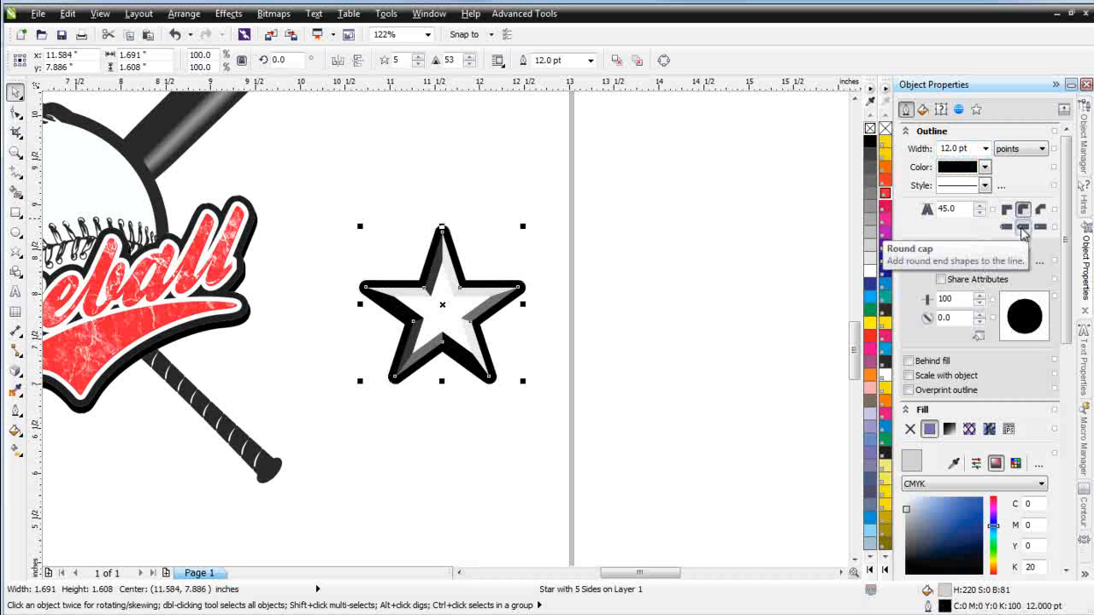
left_click(1021, 227)
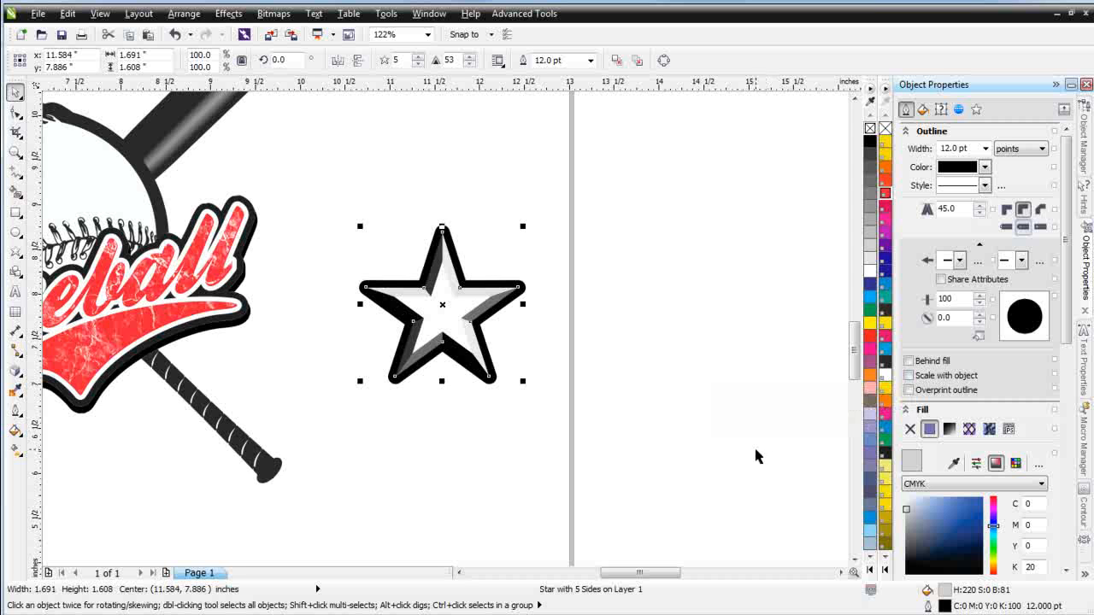
Convert the base star's outline to an object
left_click(186, 15)
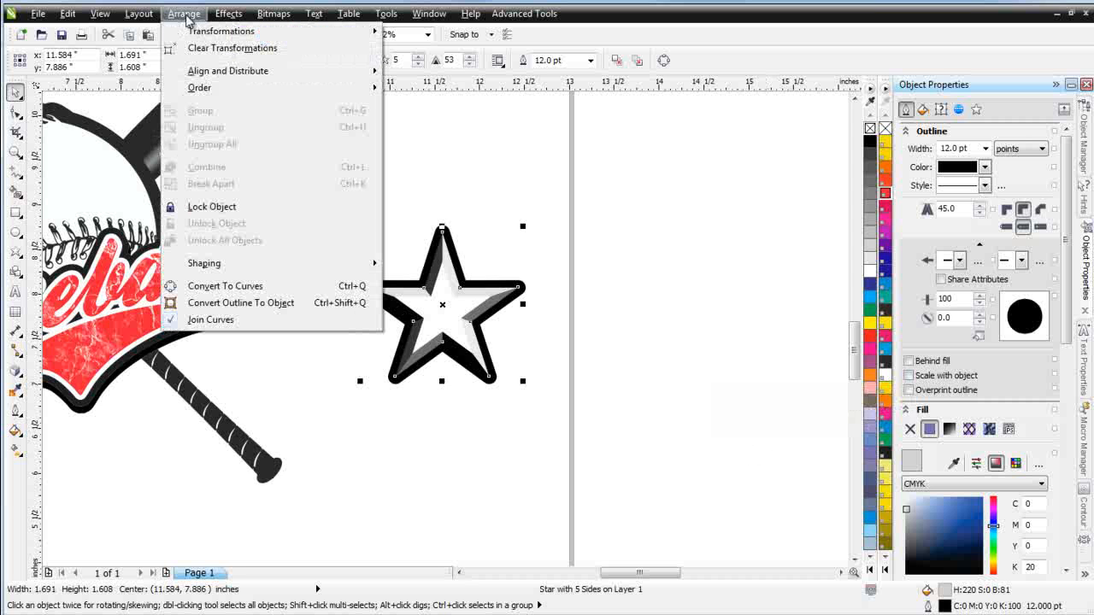
left_click(273, 302)
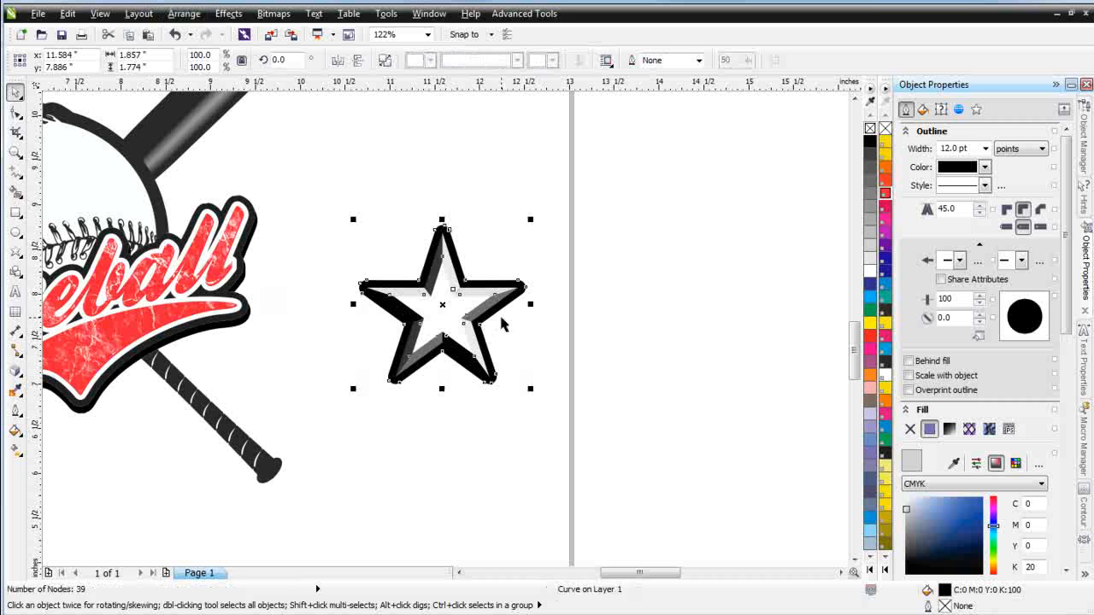
left_click(580, 316)
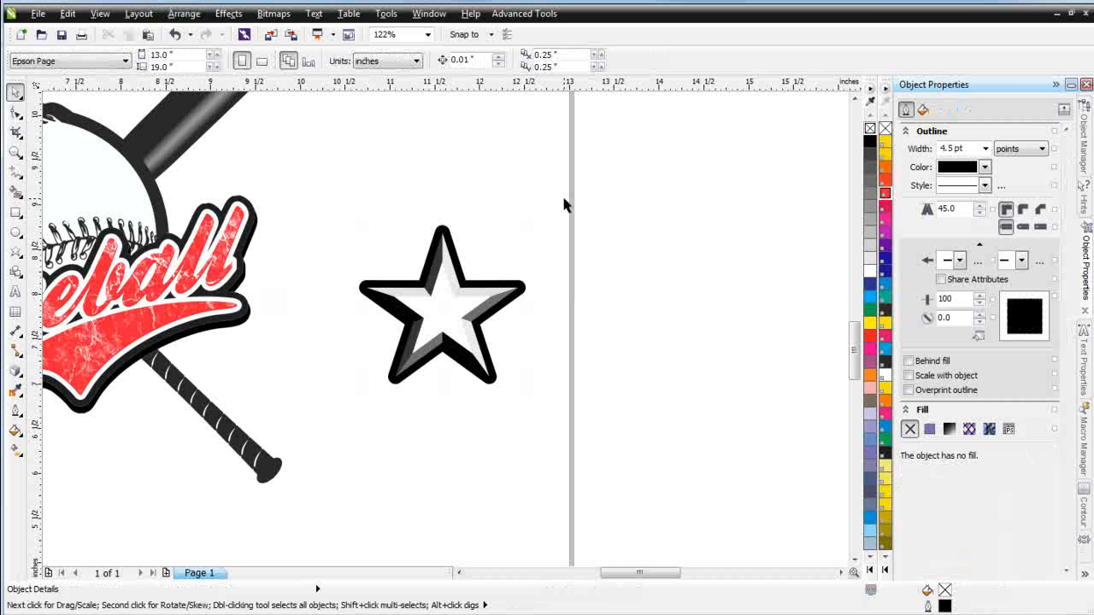
Select all the star pieces and group them together
left_click(435, 317)
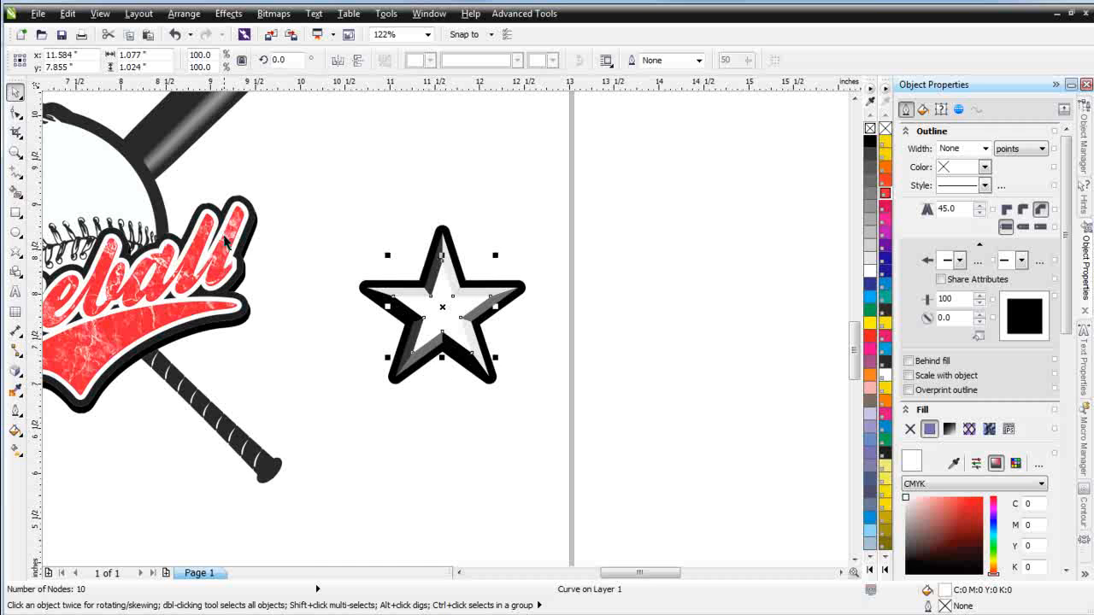
left_click_drag(332, 180, 647, 442)
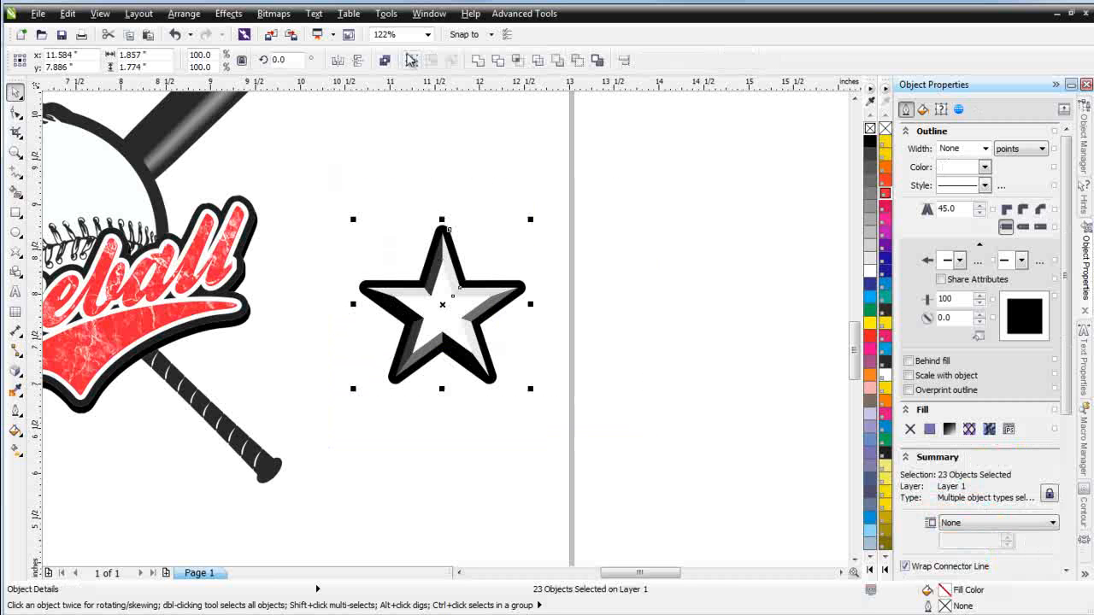
left_click(411, 60)
scroll(444, 335, "down", 2)
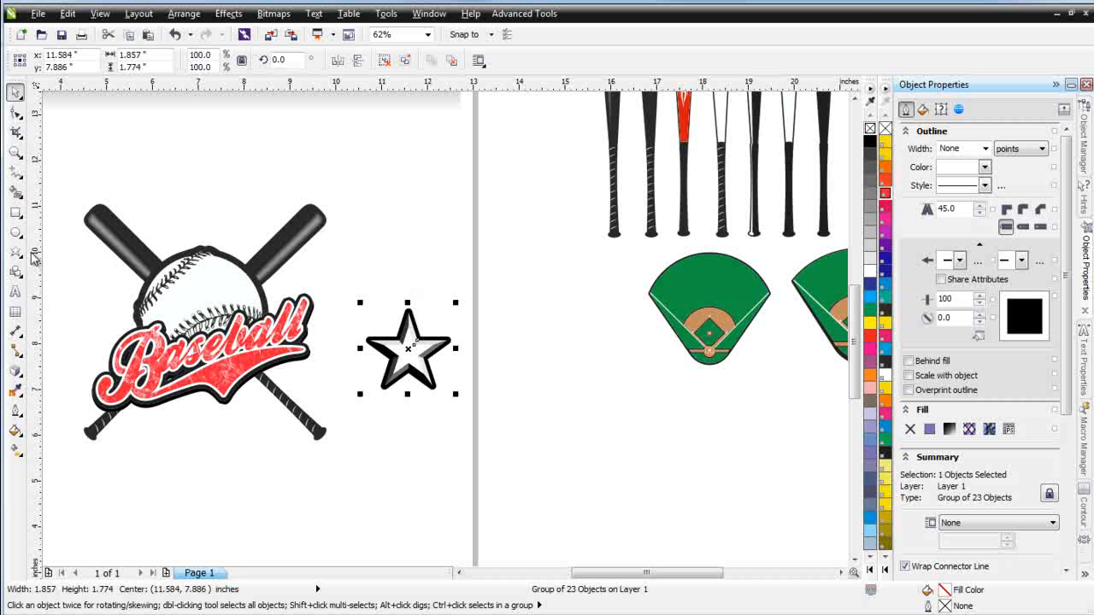
Draw a circle about 3.8 inches across around the baseball
left_click(15, 233)
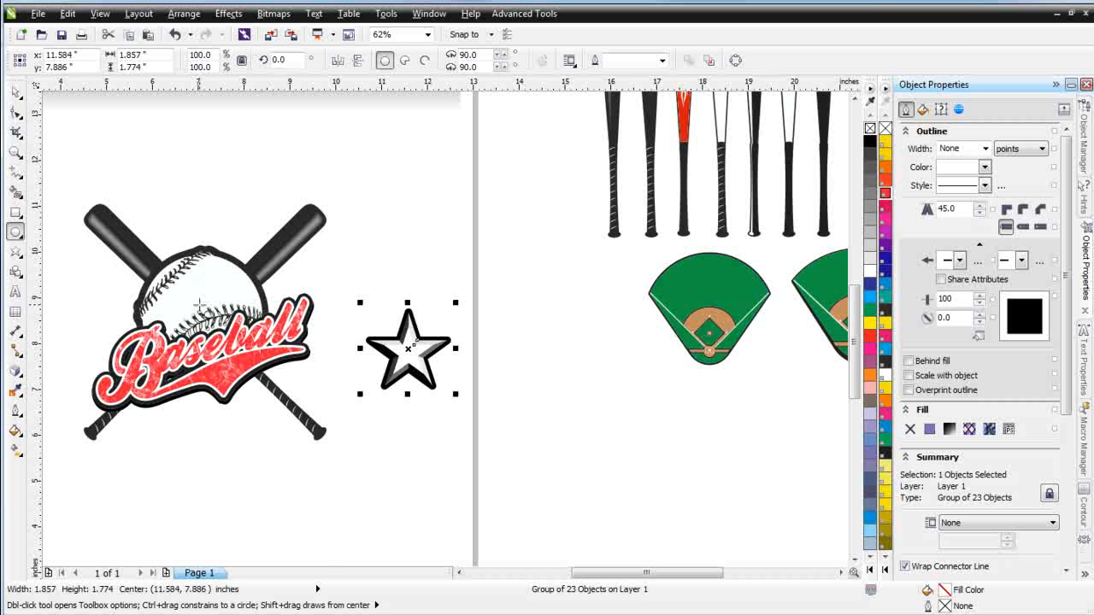
left_click_drag(199, 305, 245, 382)
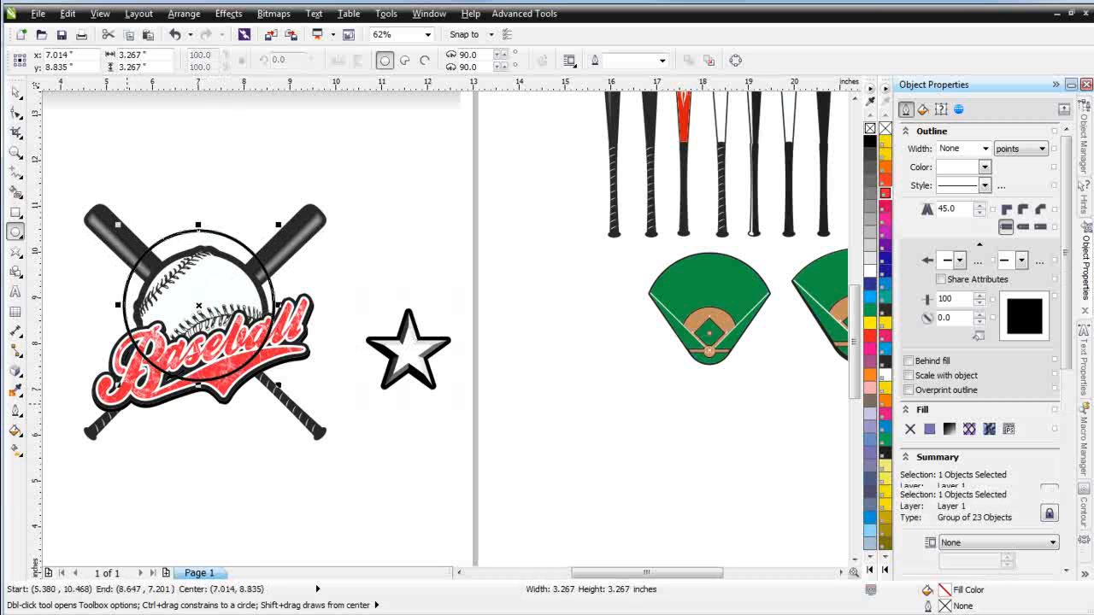
left_click(15, 91)
left_click_drag(278, 385, 310, 408)
left_click_drag(249, 363, 249, 364)
left_click_drag(211, 318, 206, 324)
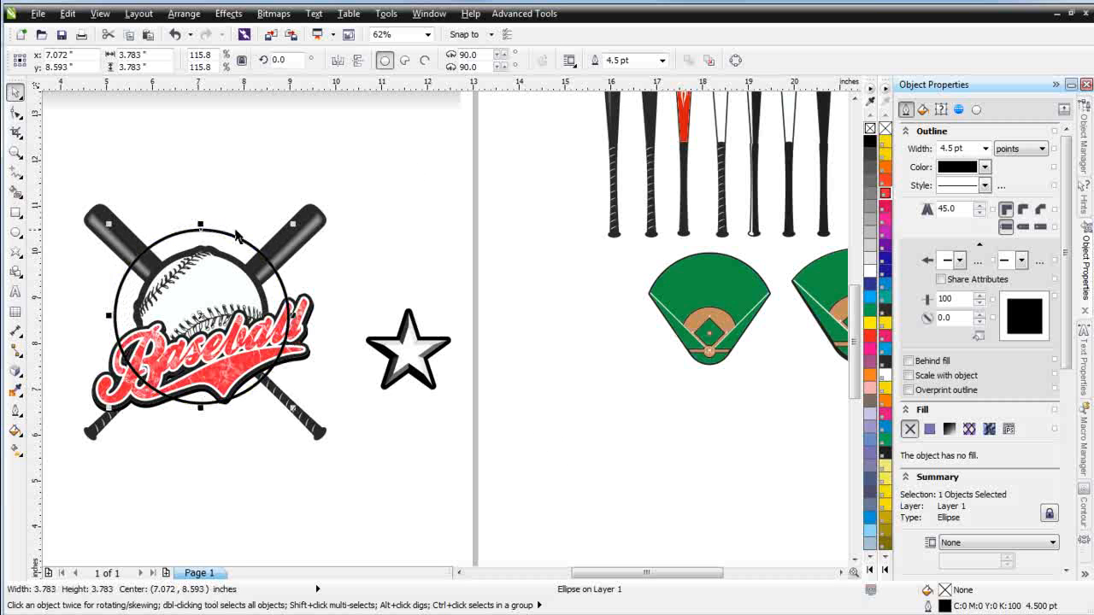
Convert the circle to curves and break it at a new node near the upper right
left_click(735, 60)
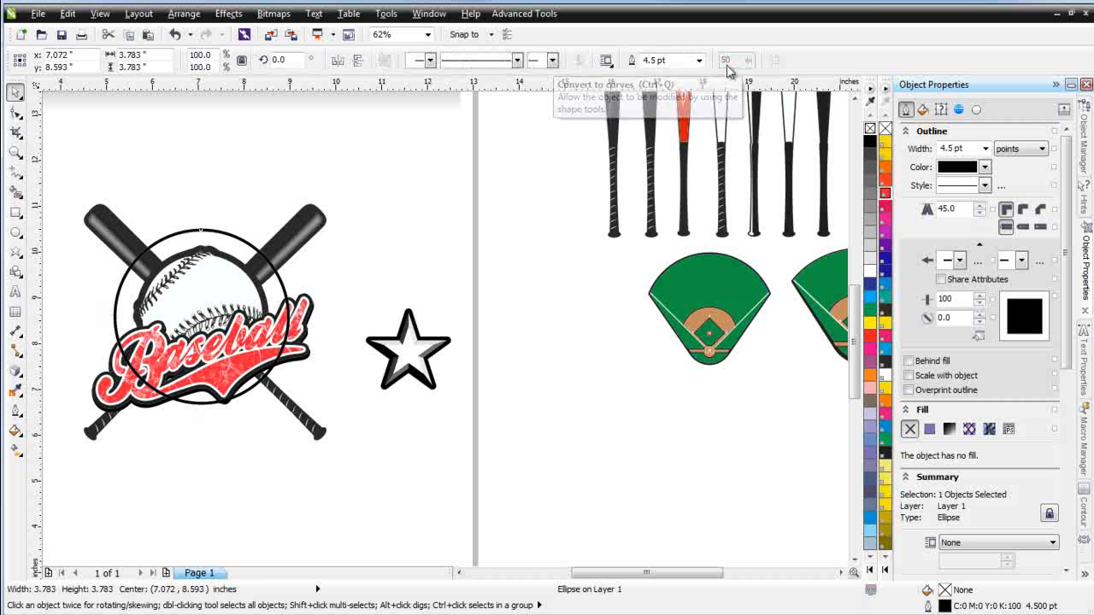
left_click(17, 114)
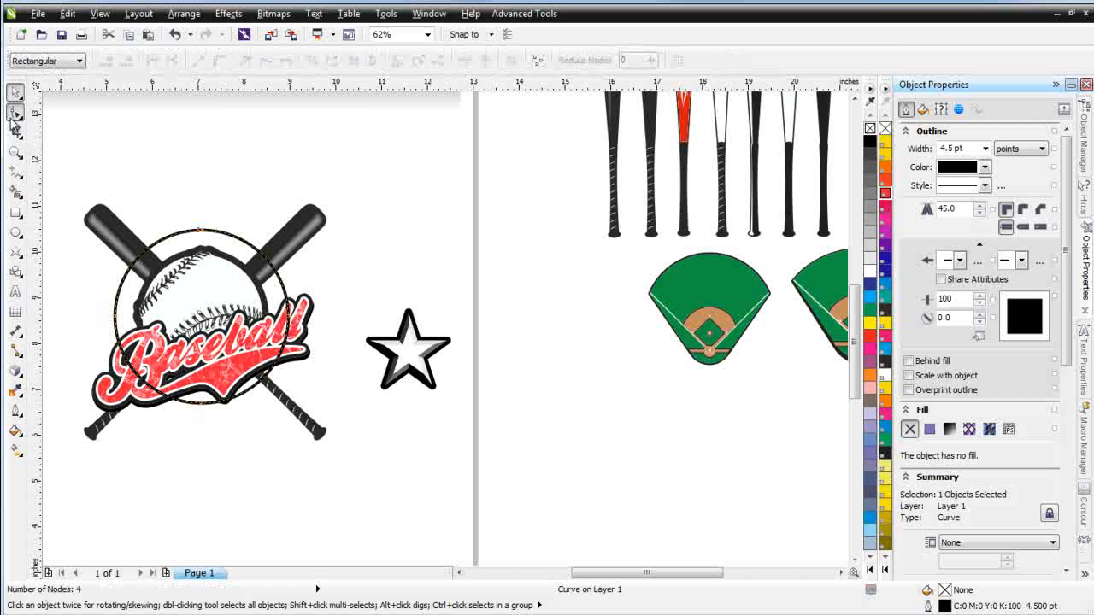
double_click(242, 243)
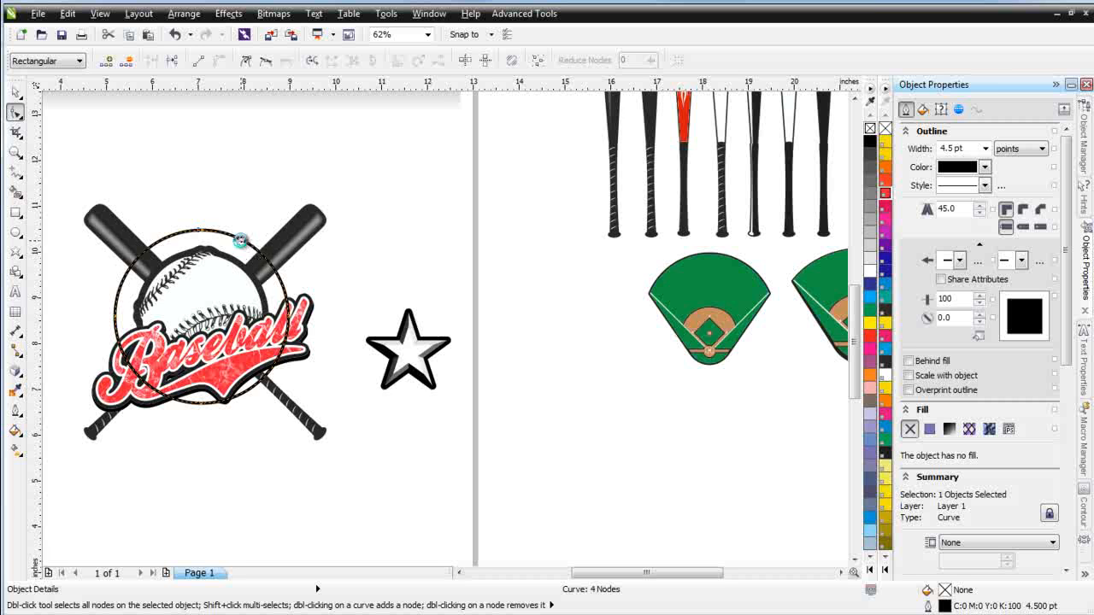
right_click(242, 244)
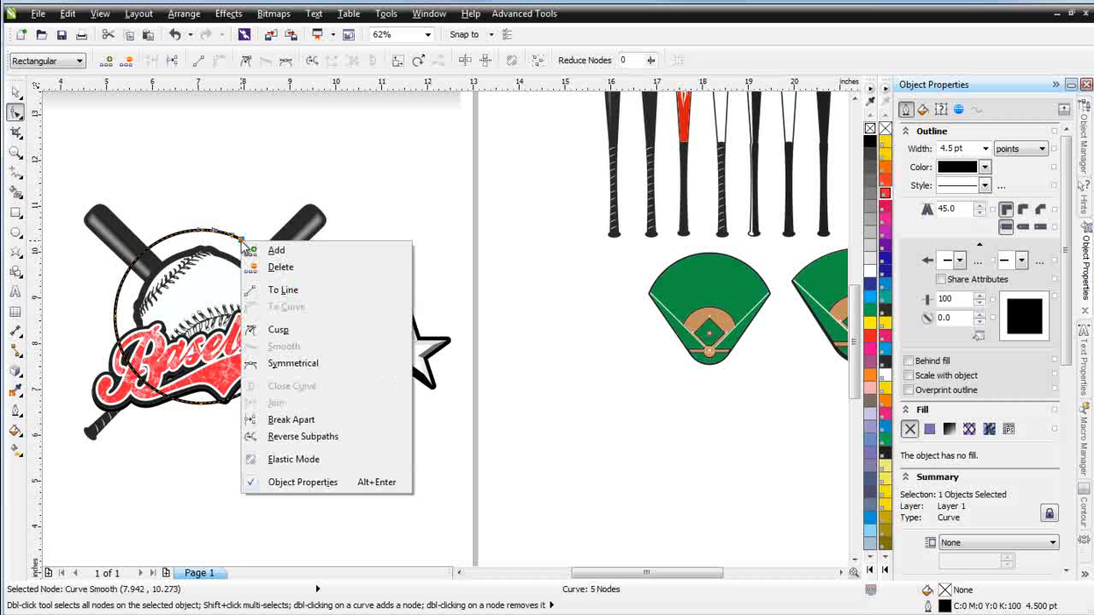
left_click(334, 420)
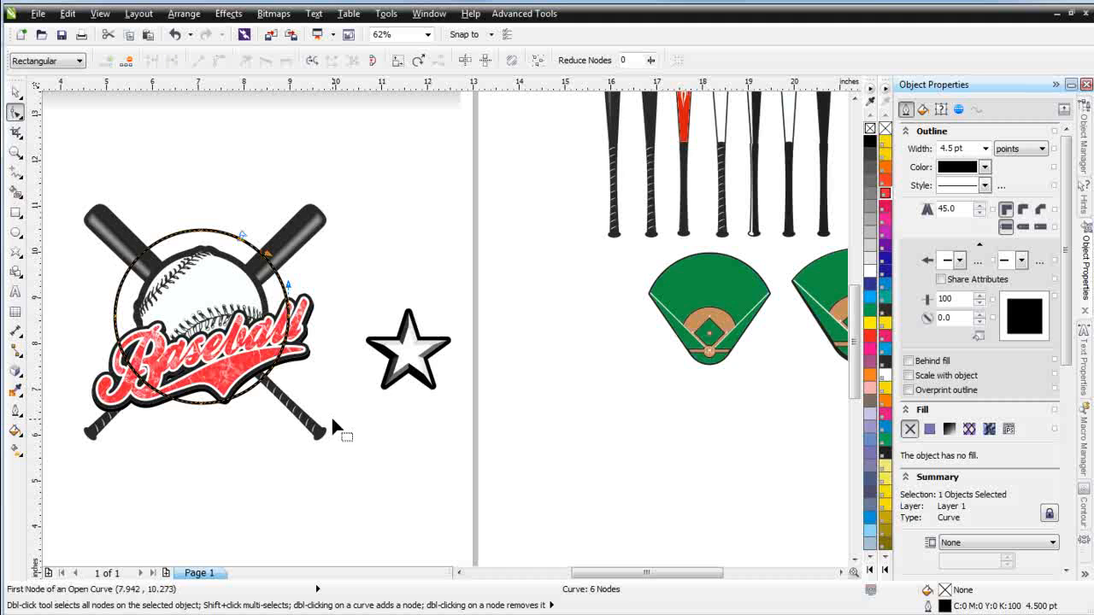
Break the circle at a second new node near the lower right and split it into separate curves
double_click(272, 370)
right_click(273, 373)
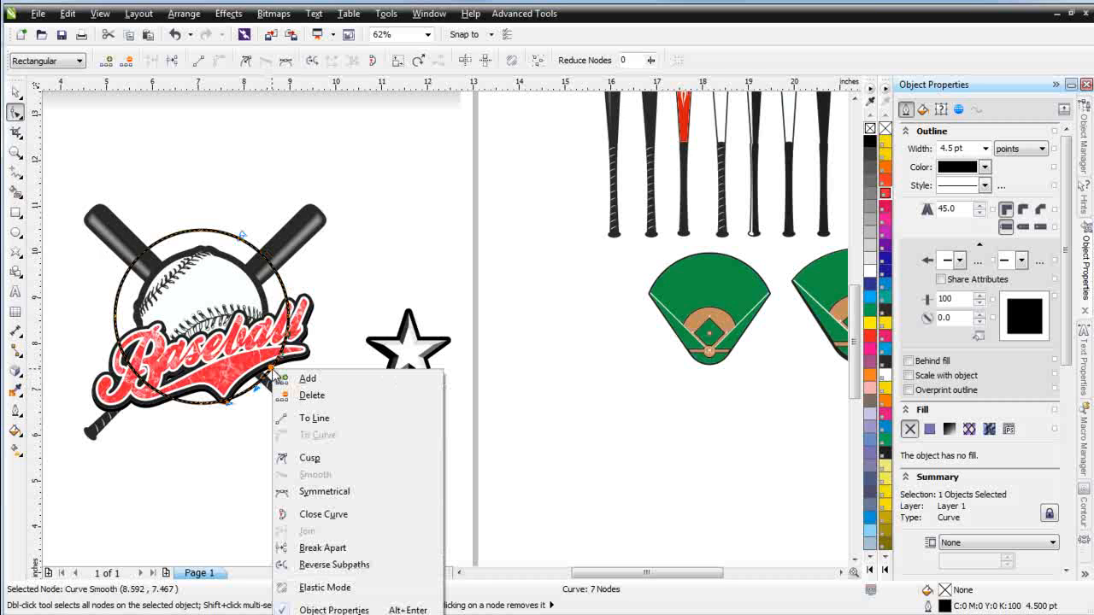
left_click(382, 550)
left_click(15, 91)
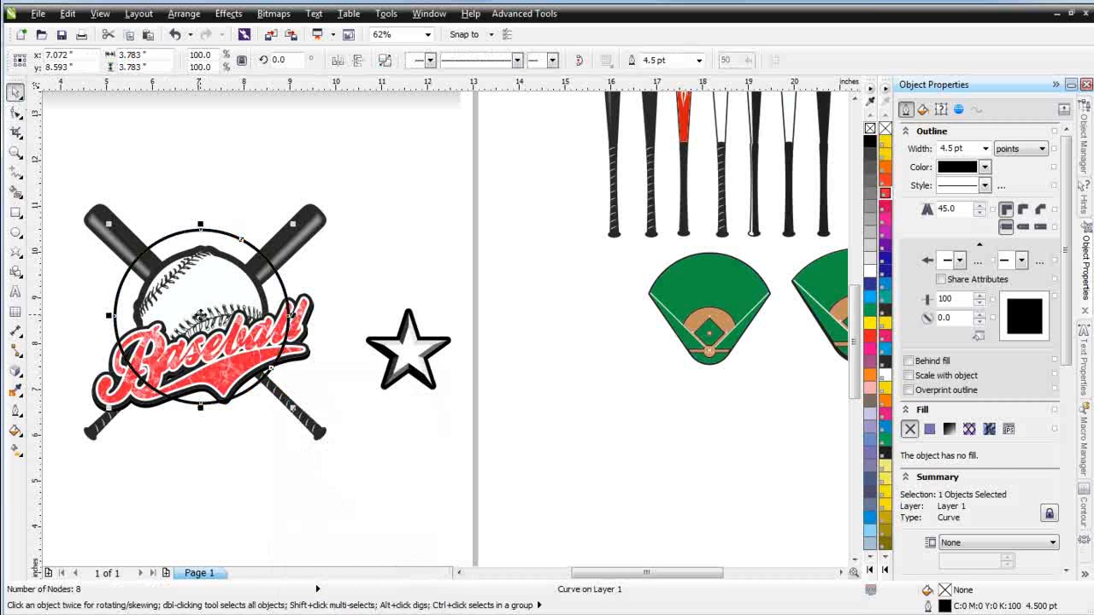
right_click(200, 316)
left_click(221, 238)
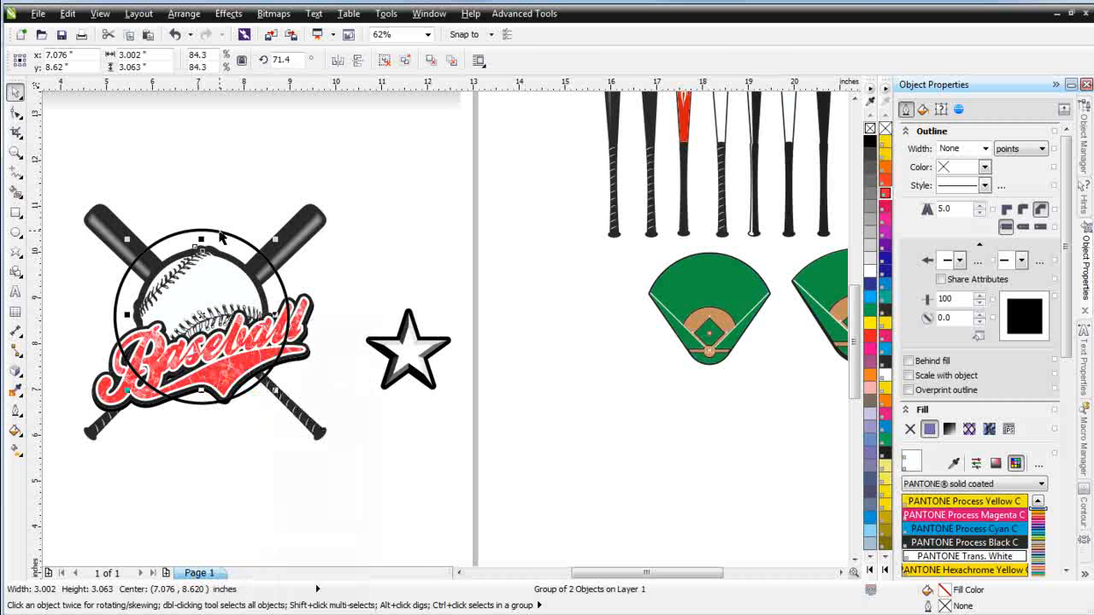
right_click(221, 238)
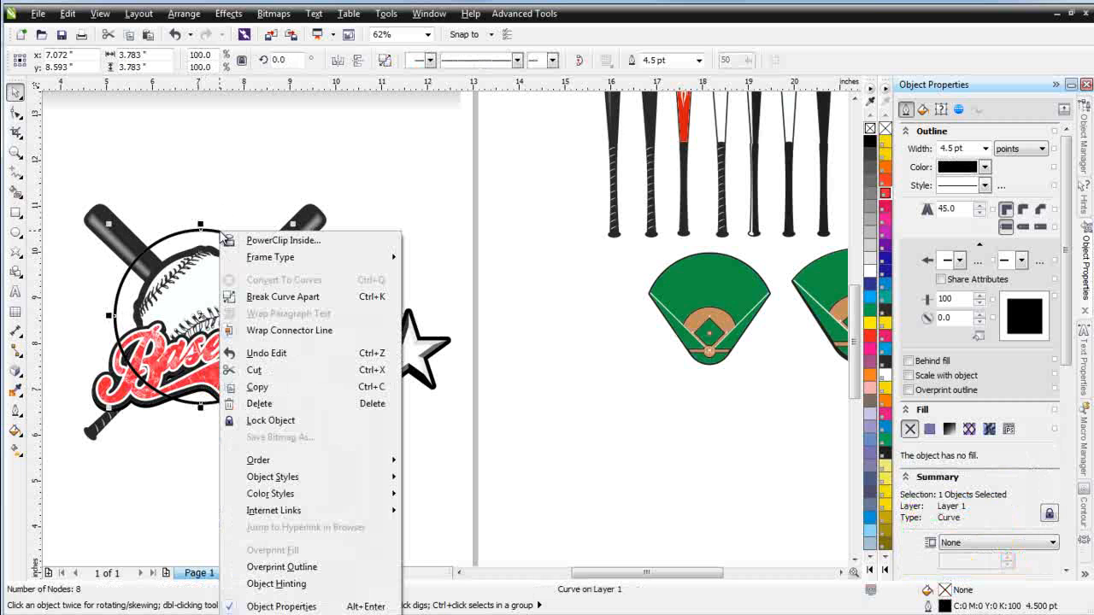
left_click(304, 296)
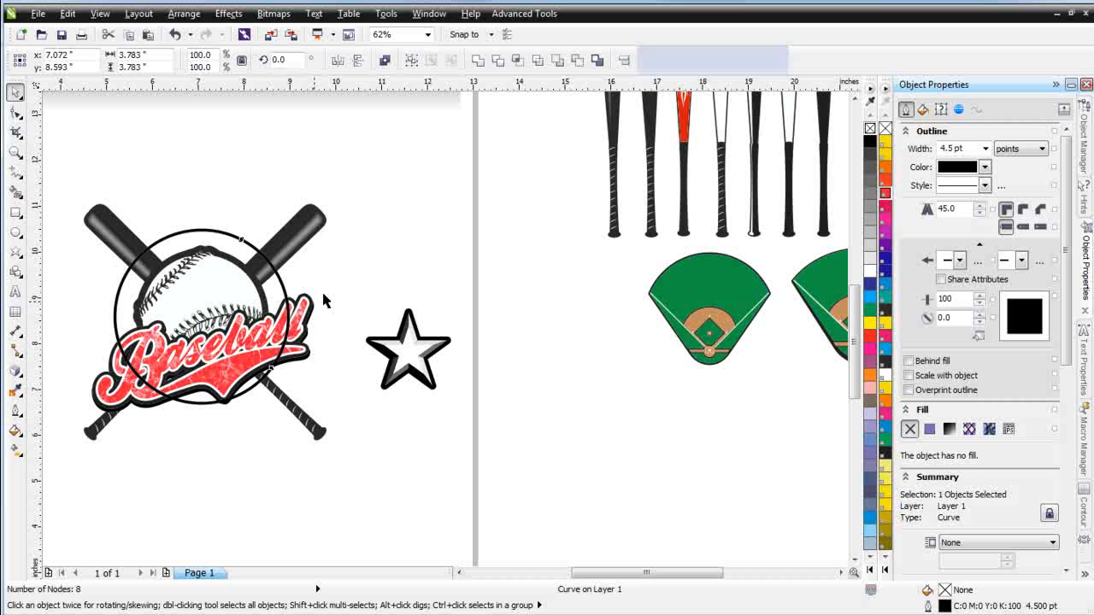
Delete the large arc, keeping only the short arc beside the upper-right bat
left_click(408, 241)
left_click_drag(212, 231, 129, 306)
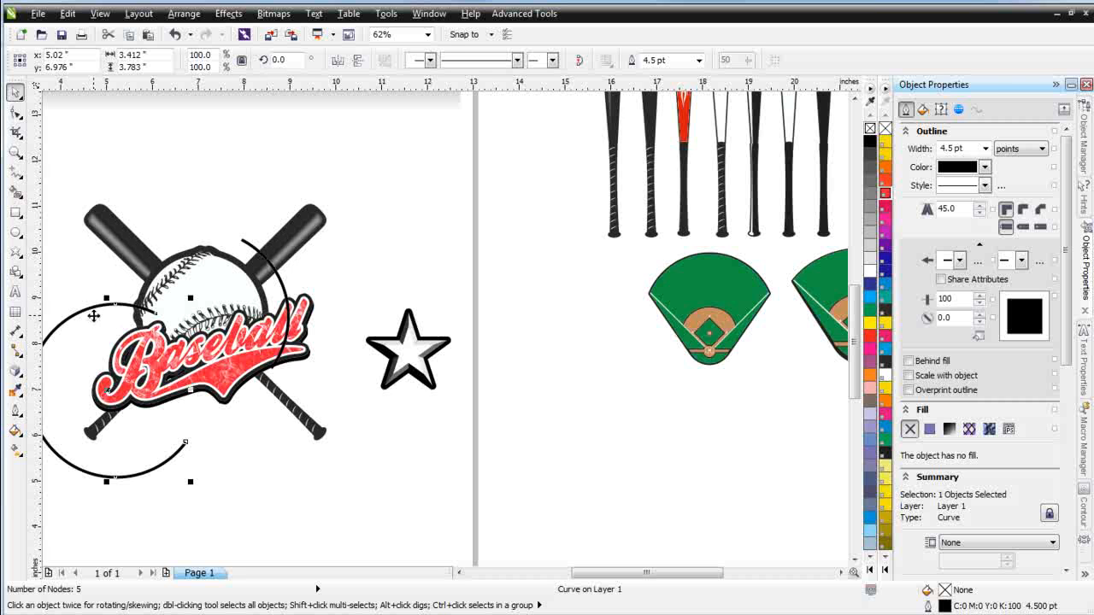
key("Delete")
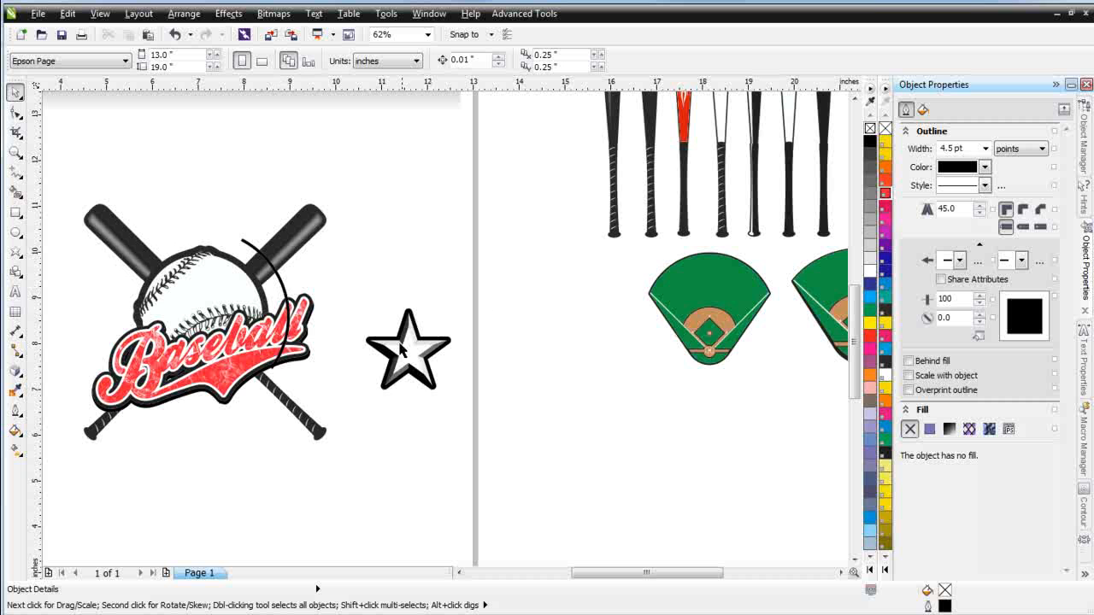
Shrink the star to about 52.5% and duplicate it, placing one star beside the upper-right bat and one below it
left_click_drag(455, 346, 373, 414)
left_click_drag(426, 328, 388, 342)
left_click_drag(357, 379, 360, 267)
left_click(390, 295)
left_click(361, 278)
left_click_drag(385, 294, 352, 262)
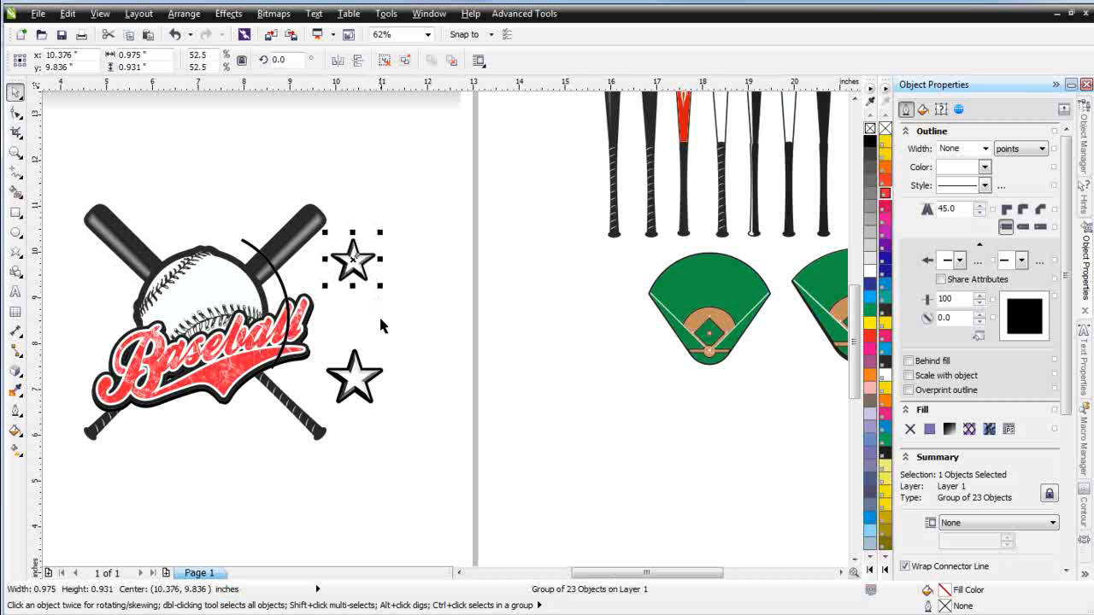
Blend the lower star into the upper star with the Blend tool and set the blend to 3 steps
left_click(22, 377)
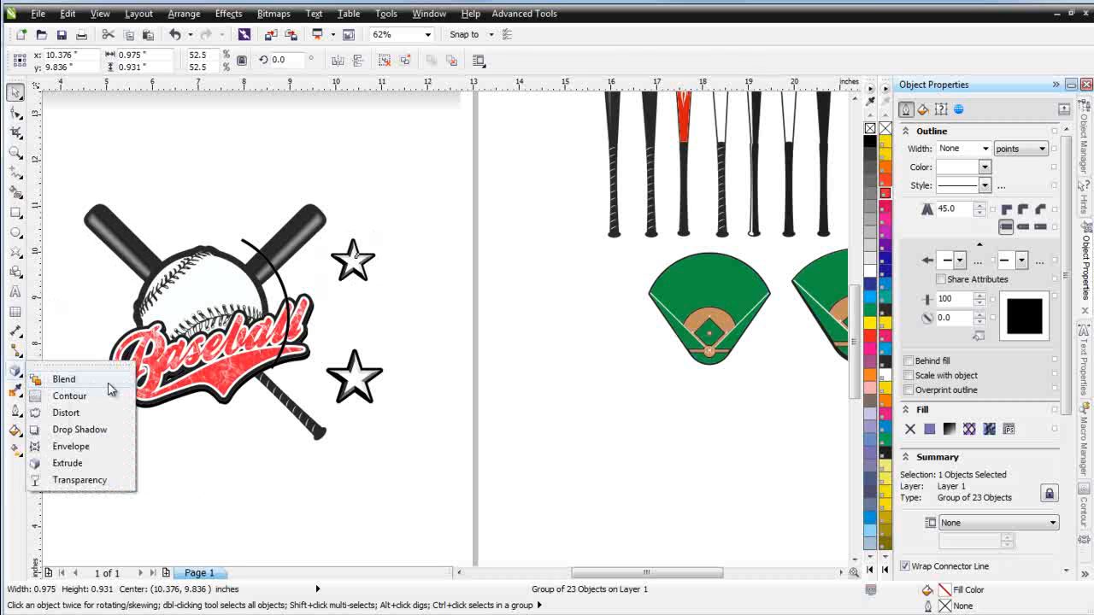
left_click(57, 379)
left_click_drag(365, 389, 354, 256)
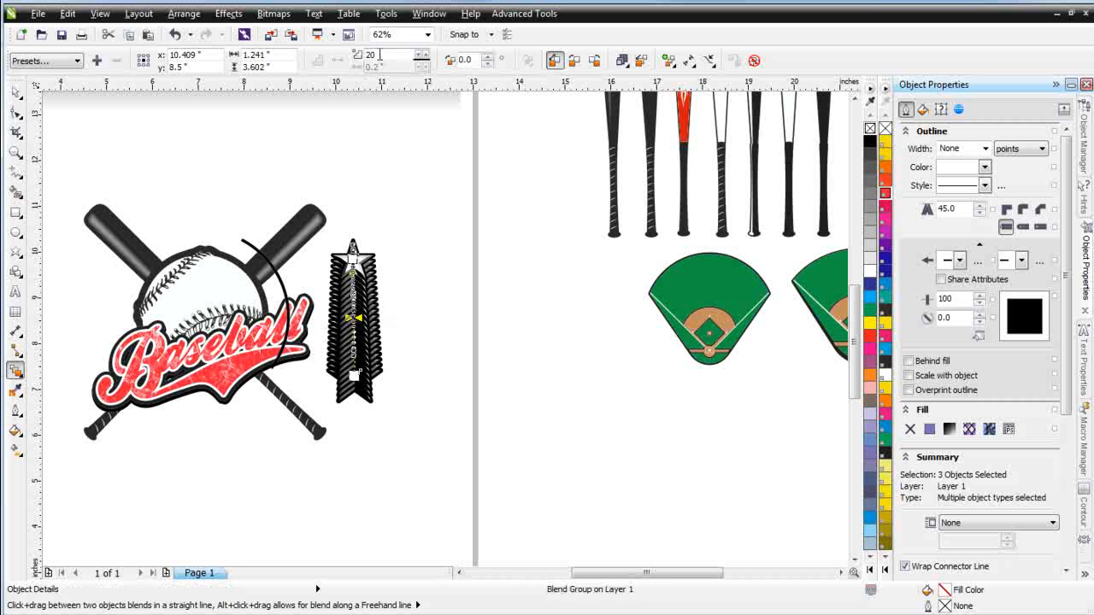
double_click(380, 54)
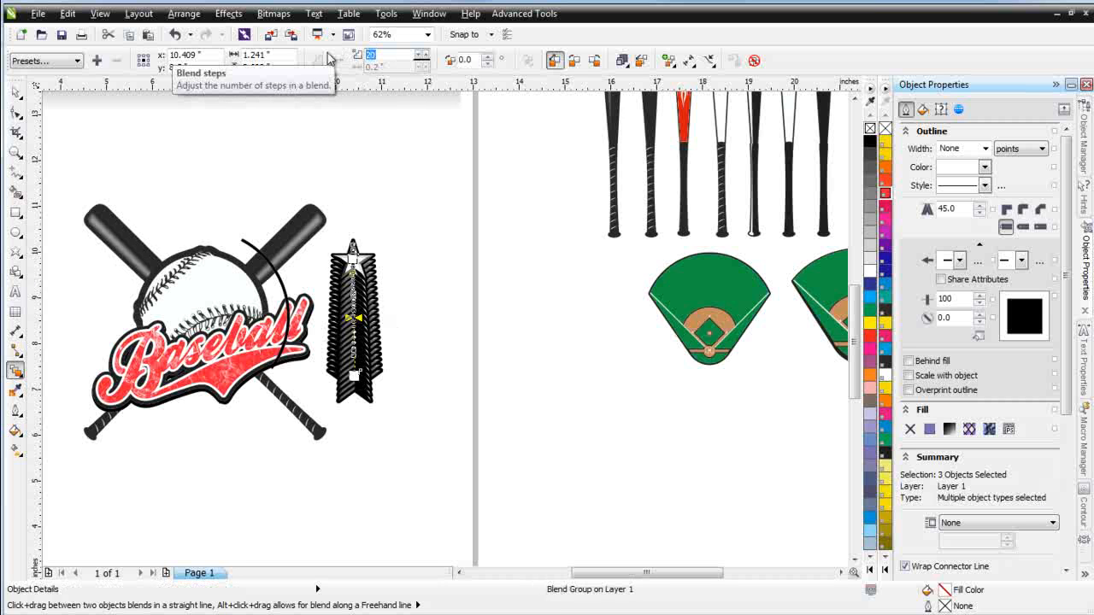
key("Return")
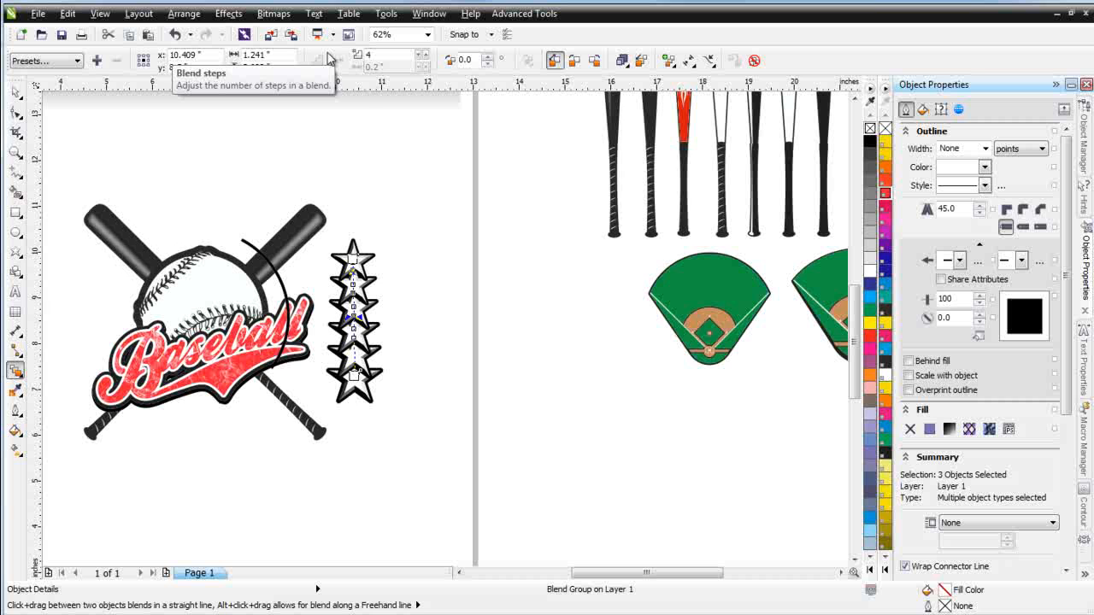
left_click_drag(374, 54, 324, 58)
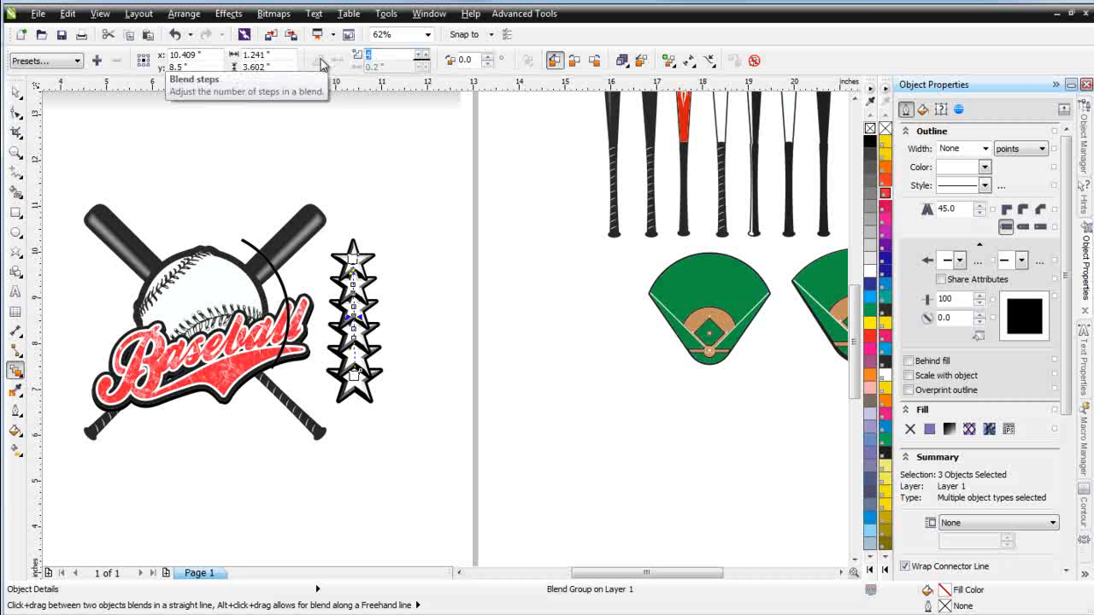
type("3")
key("Return")
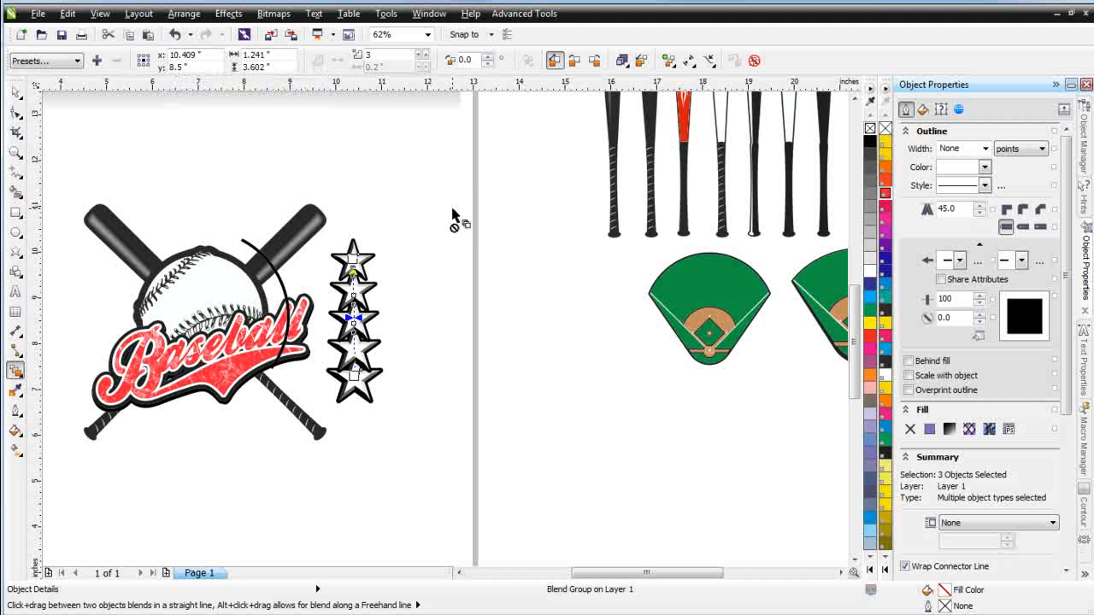
Attach the star blend to the short arc as a new path
left_click(16, 91)
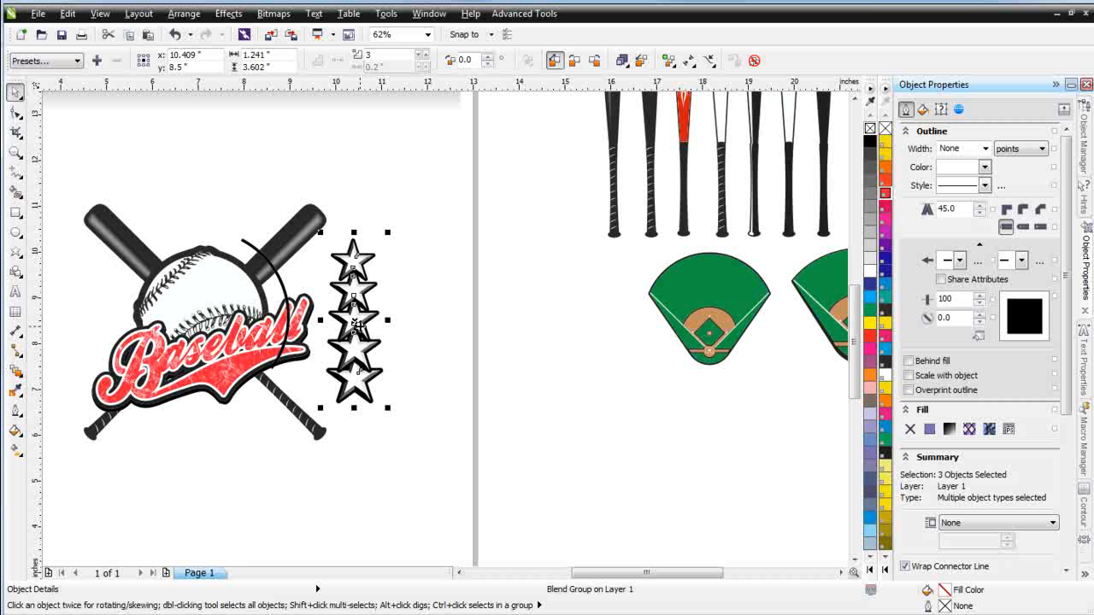
left_click(414, 342)
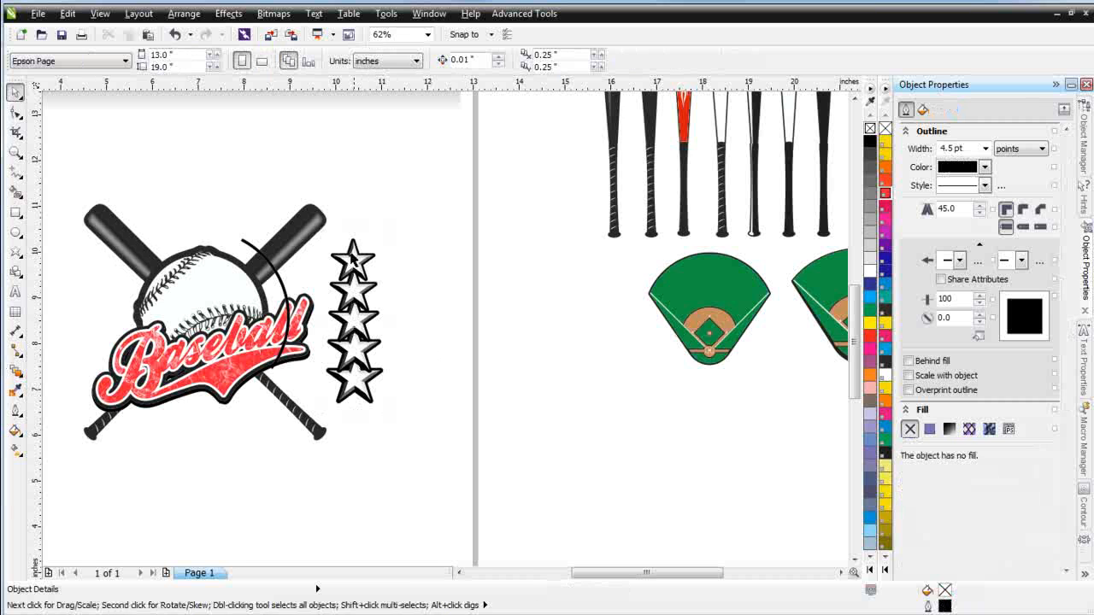
left_click(353, 255)
left_click(352, 378)
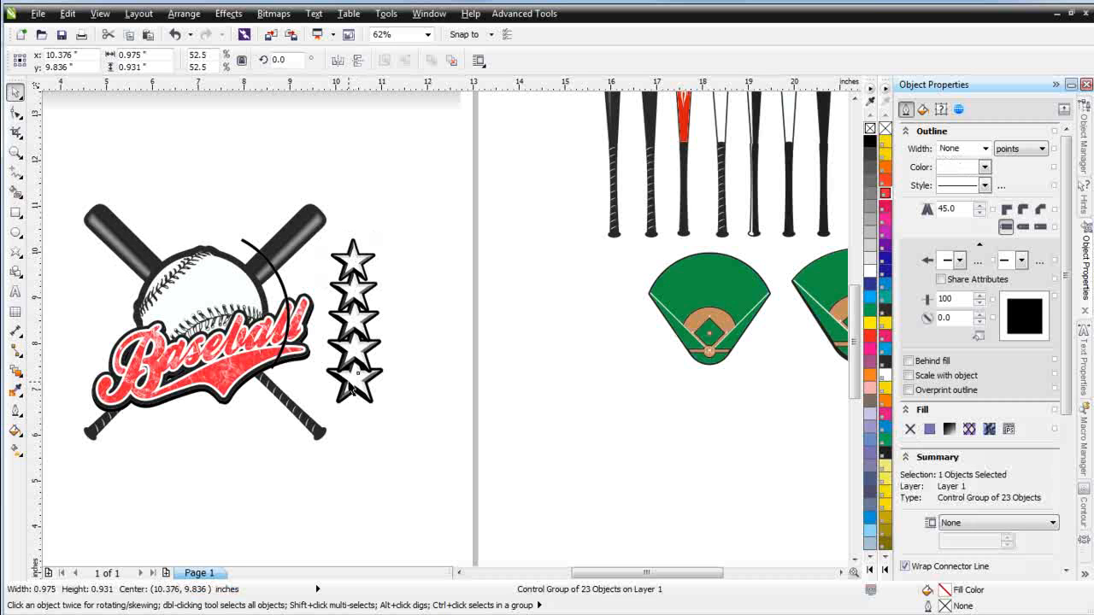
left_click(363, 318)
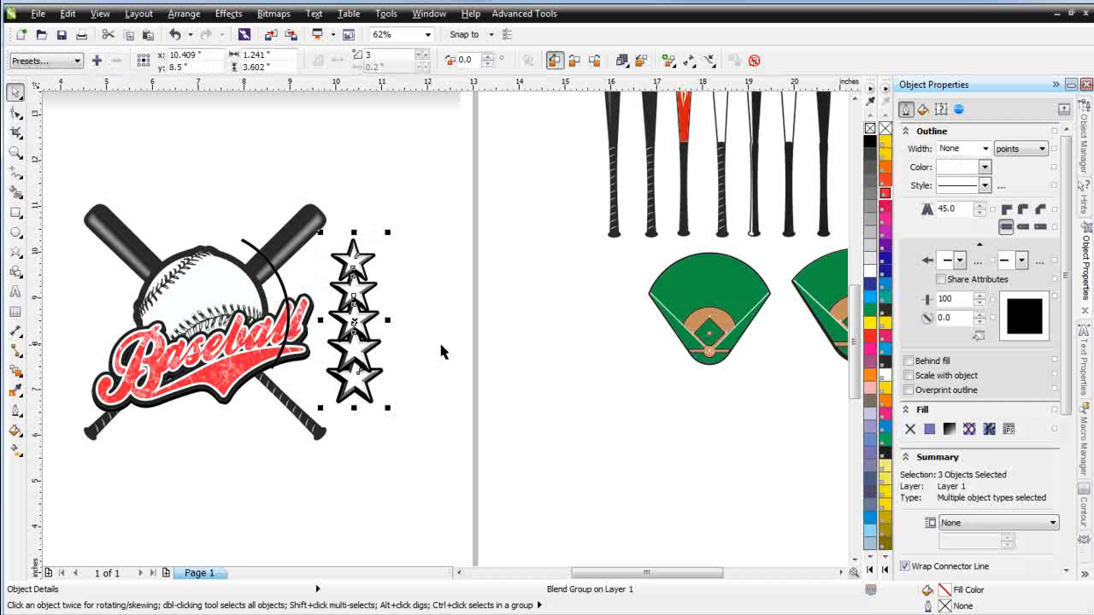
left_click(708, 60)
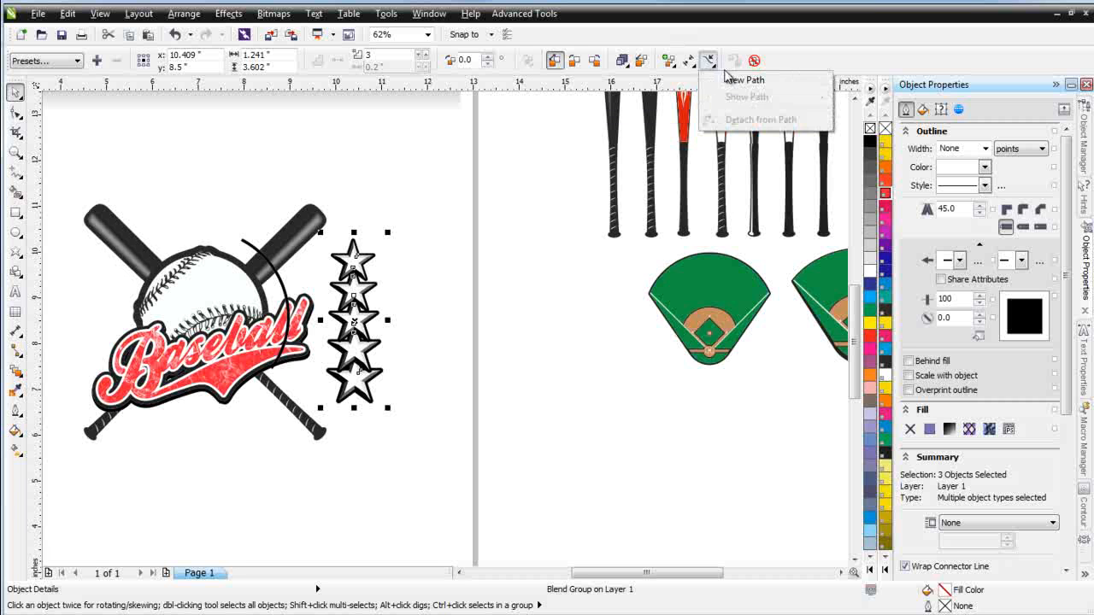
left_click(735, 79)
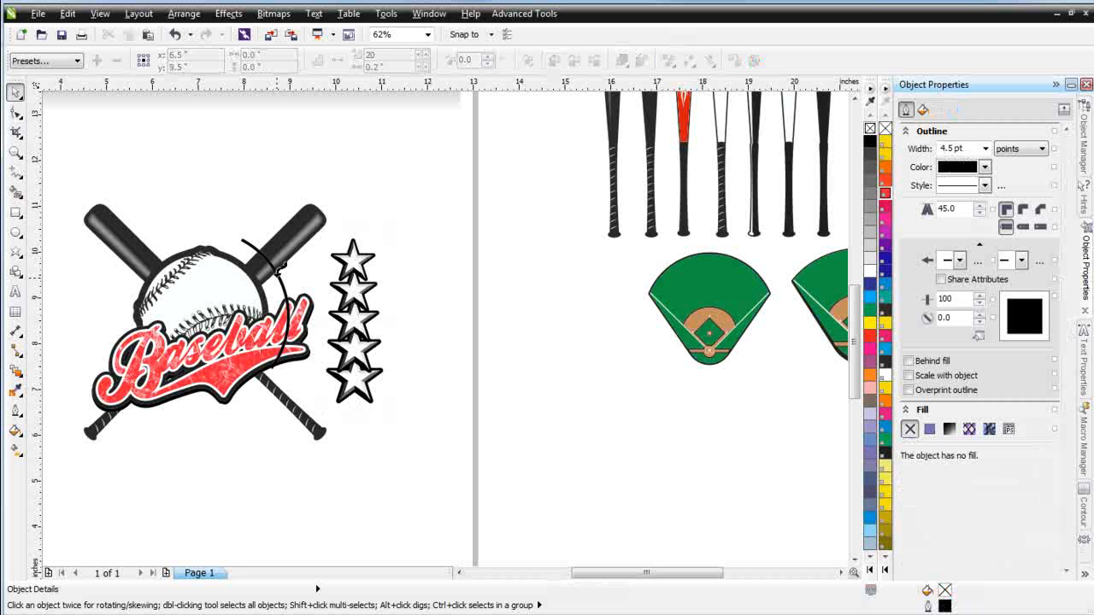
left_click(281, 267)
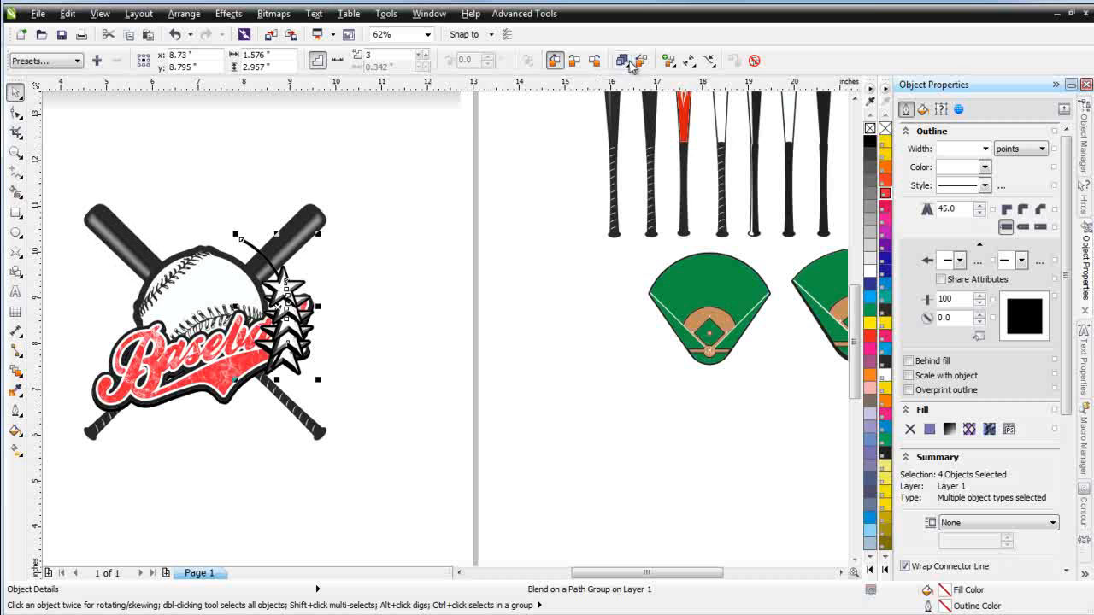
Set the star blend to run along the full path
left_click(627, 67)
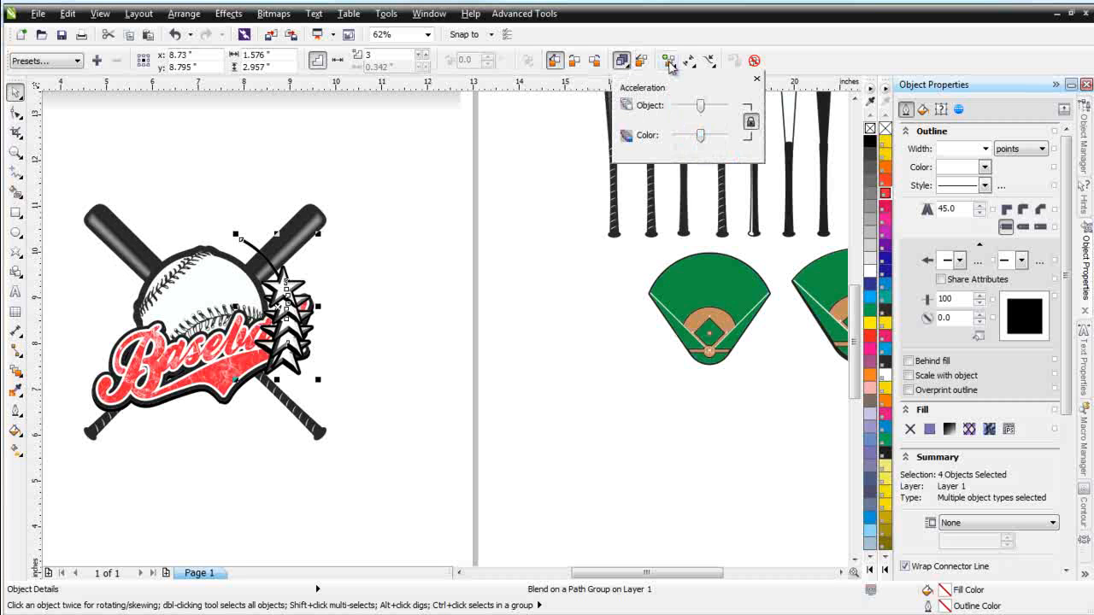
left_click(670, 64)
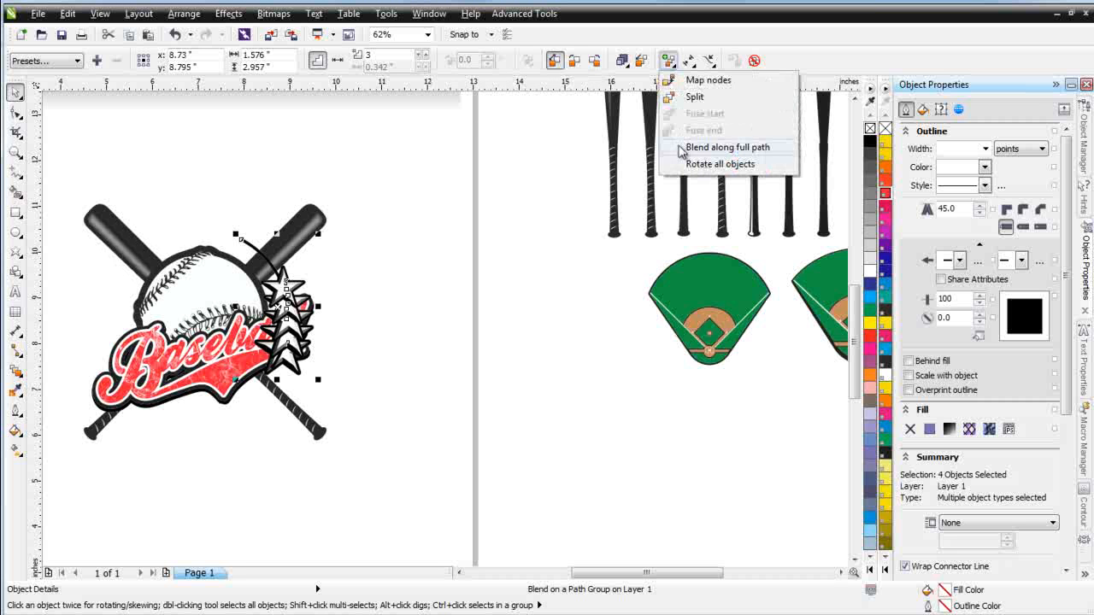
left_click(682, 147)
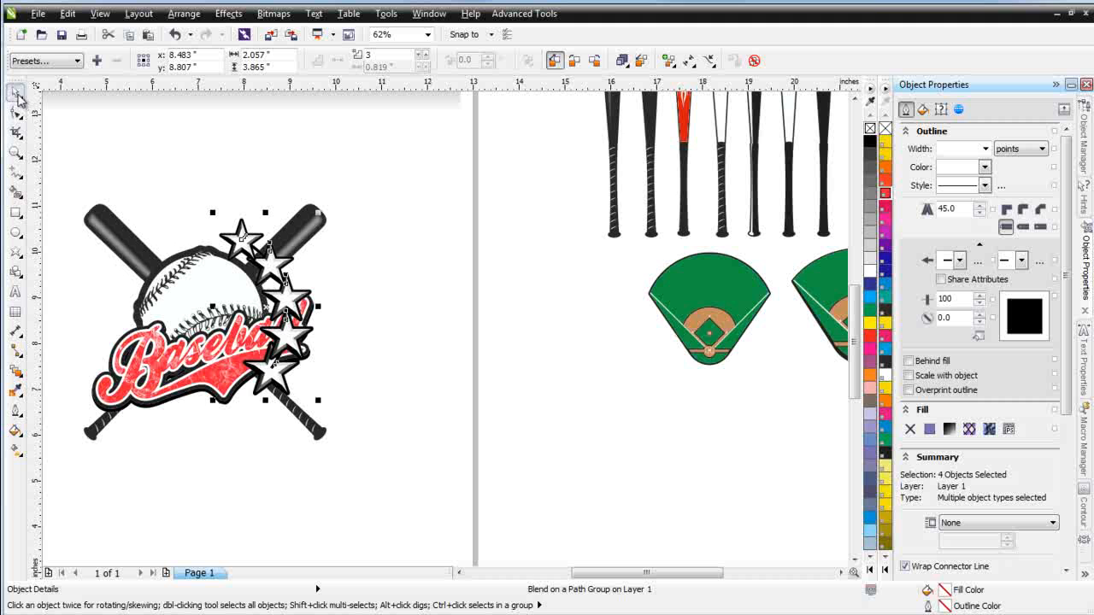
Rotate the bottom star of the blend to 327.5 degrees
left_click(353, 407)
left_click(283, 387)
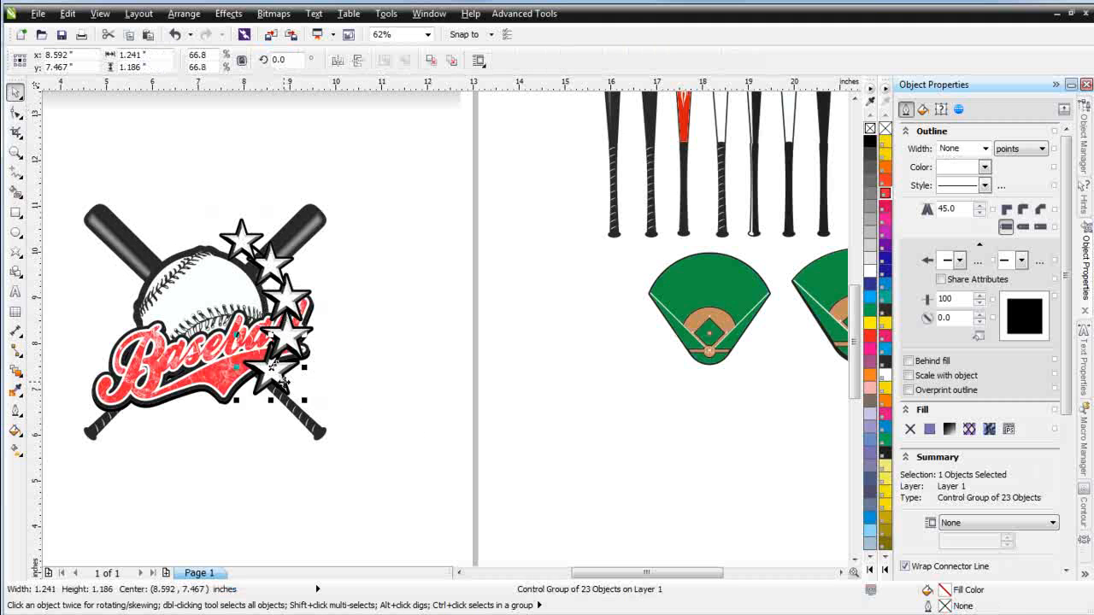
left_click_drag(304, 341, 333, 360)
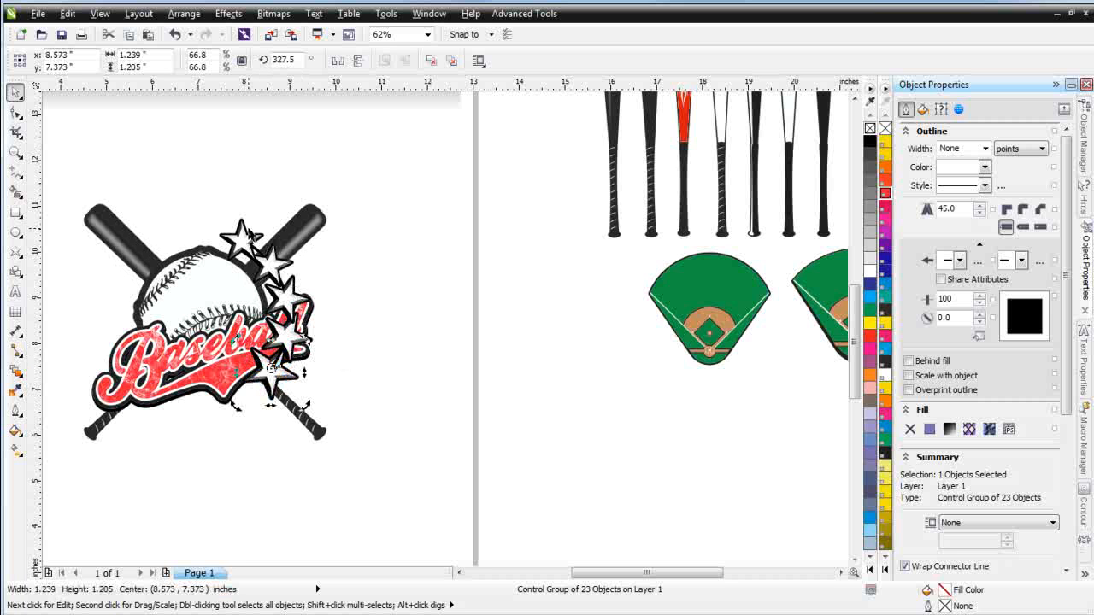
Rotate the top star of the blend slightly counterclockwise
left_click(245, 234)
left_click_drag(268, 212, 266, 215)
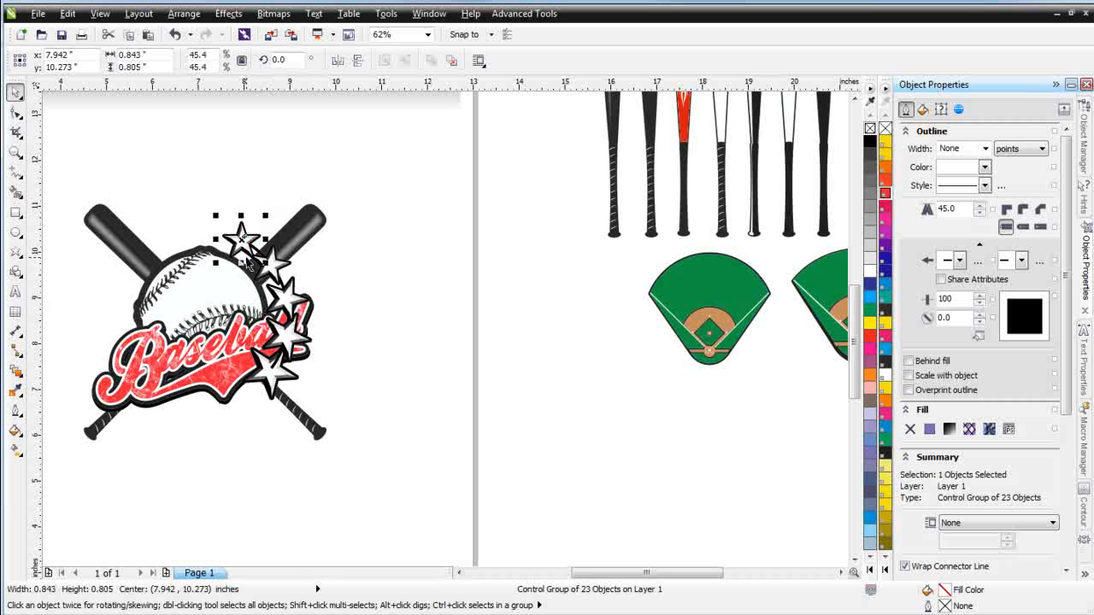
left_click(243, 242)
left_click_drag(267, 216, 254, 220)
left_click(423, 413)
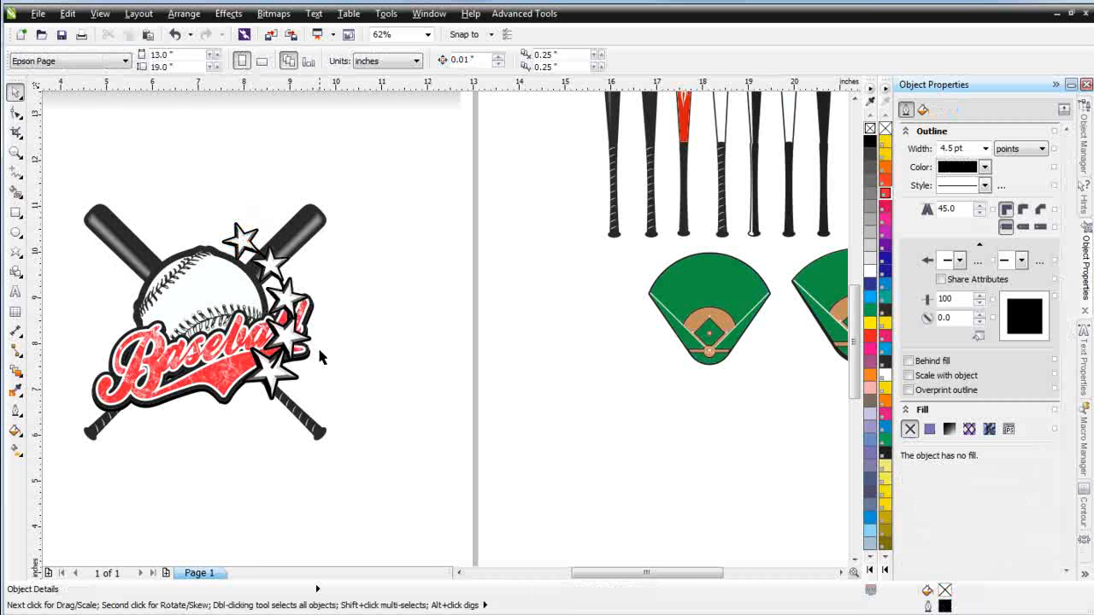
Select the arc path with the Shape tool and delete its middle node
left_click(278, 367)
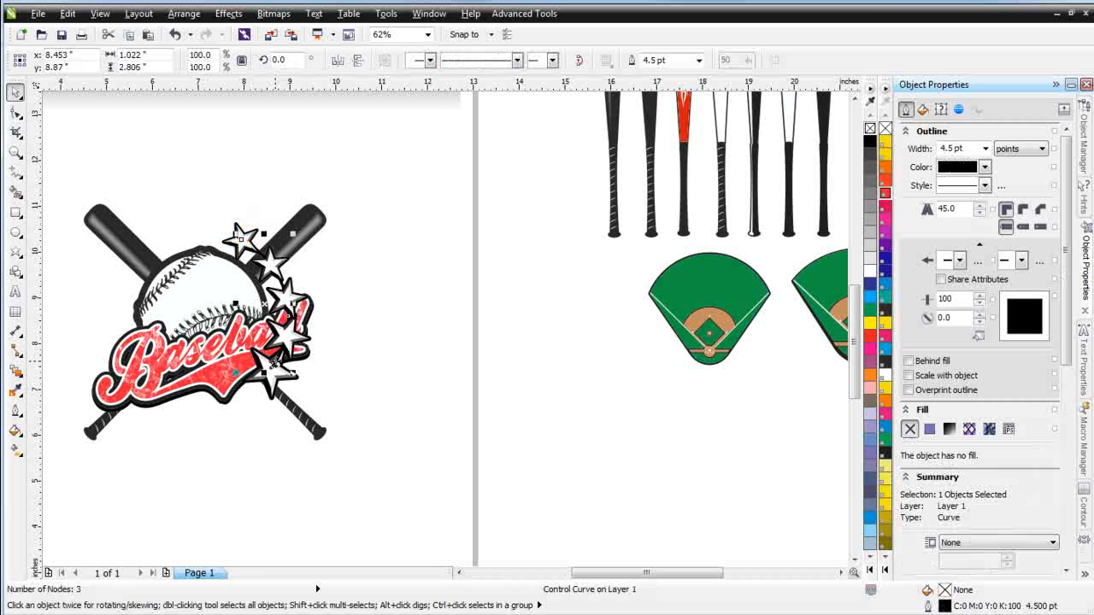
left_click(15, 112)
mouse_move(284, 384)
left_mouse_down()
mouse_move(296, 390)
mouse_move(284, 373)
left_mouse_up()
left_click_drag(360, 291, 271, 348)
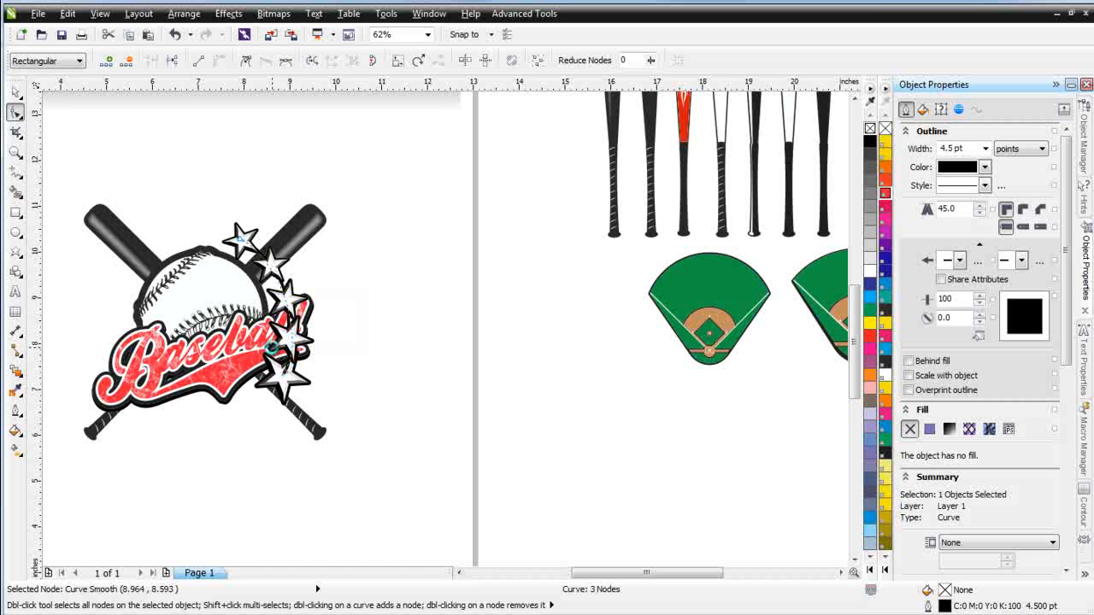
key("Delete")
Reshape the arc path by moving its end nodes and control handles to curve the stars around the ball
scroll(290, 346, "up", 1)
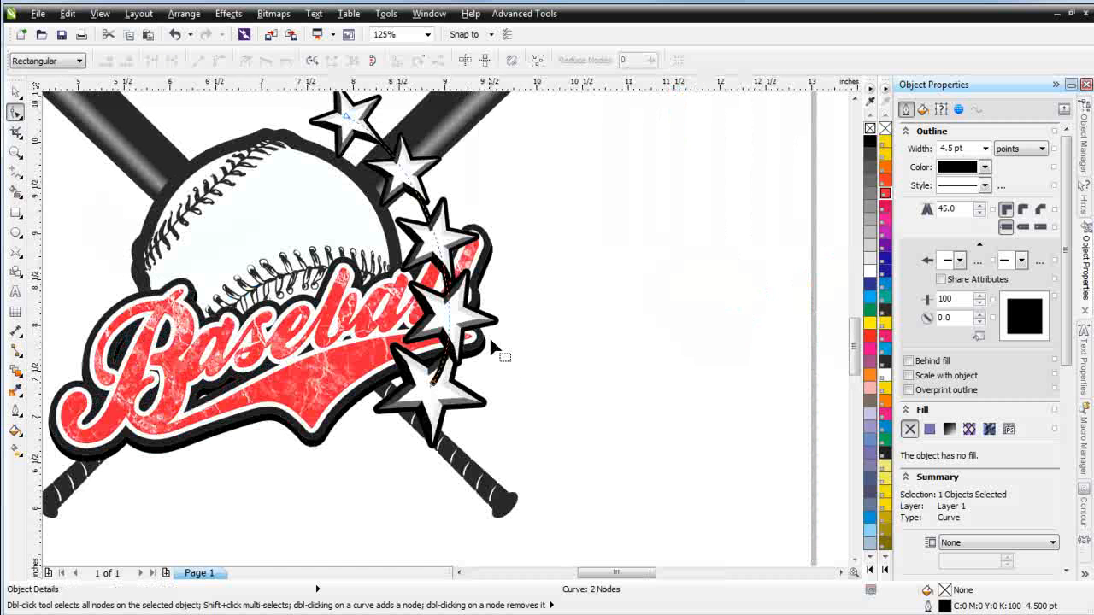
left_click(854, 100)
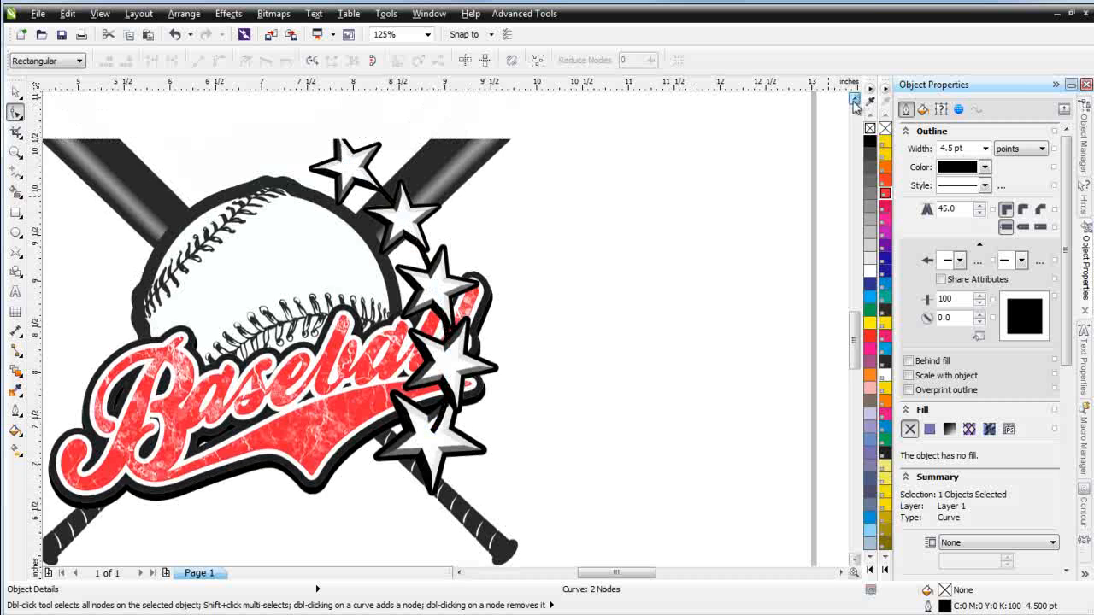
left_click(854, 100)
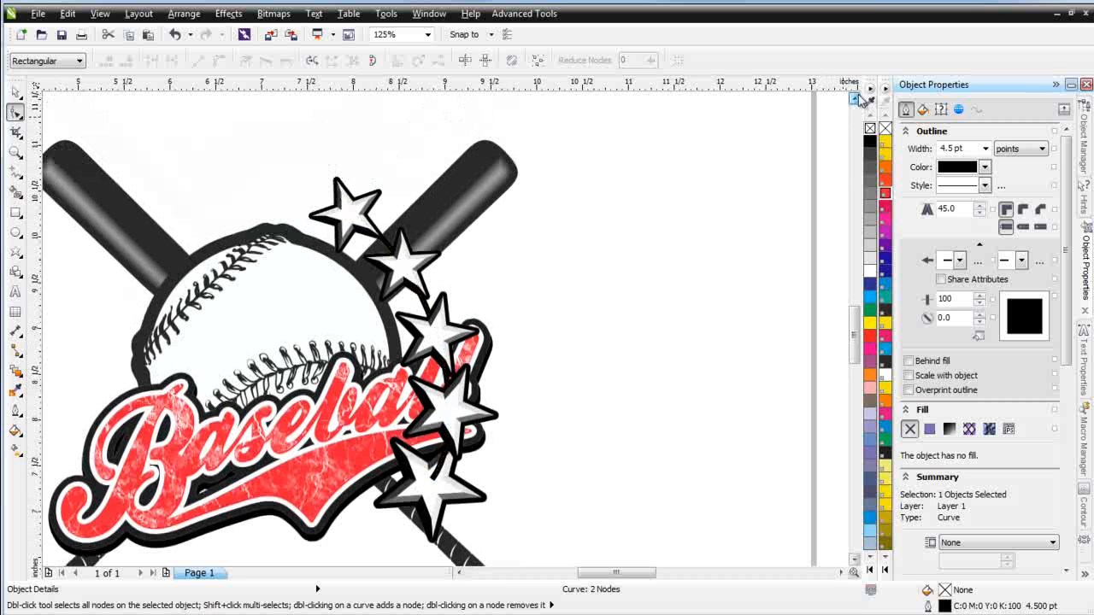
left_click_drag(350, 220, 342, 229)
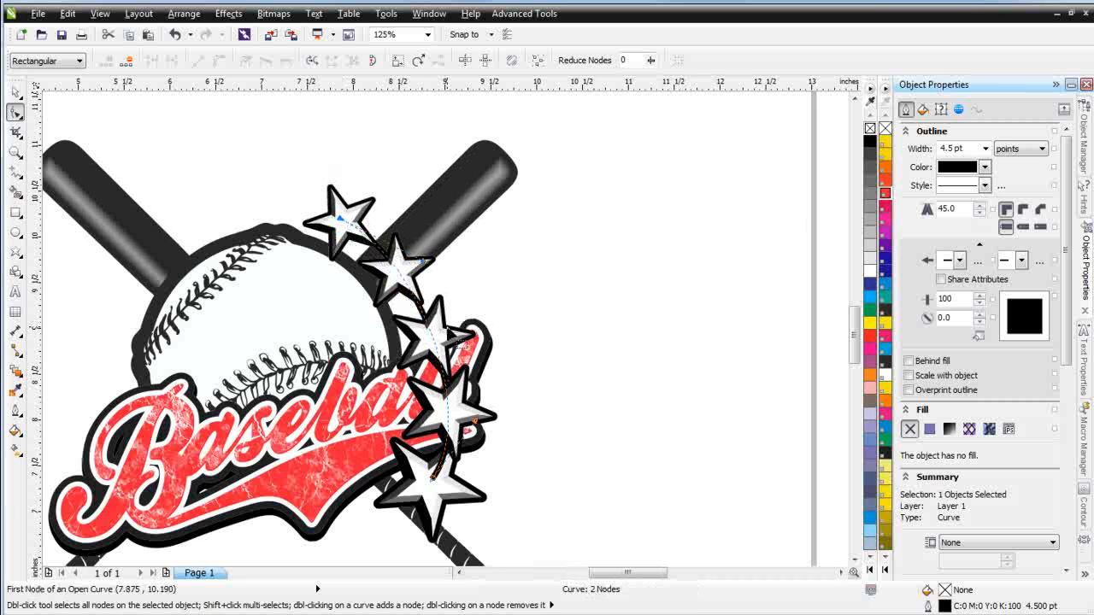
left_click_drag(434, 341, 445, 339)
left_click_drag(431, 480, 456, 492)
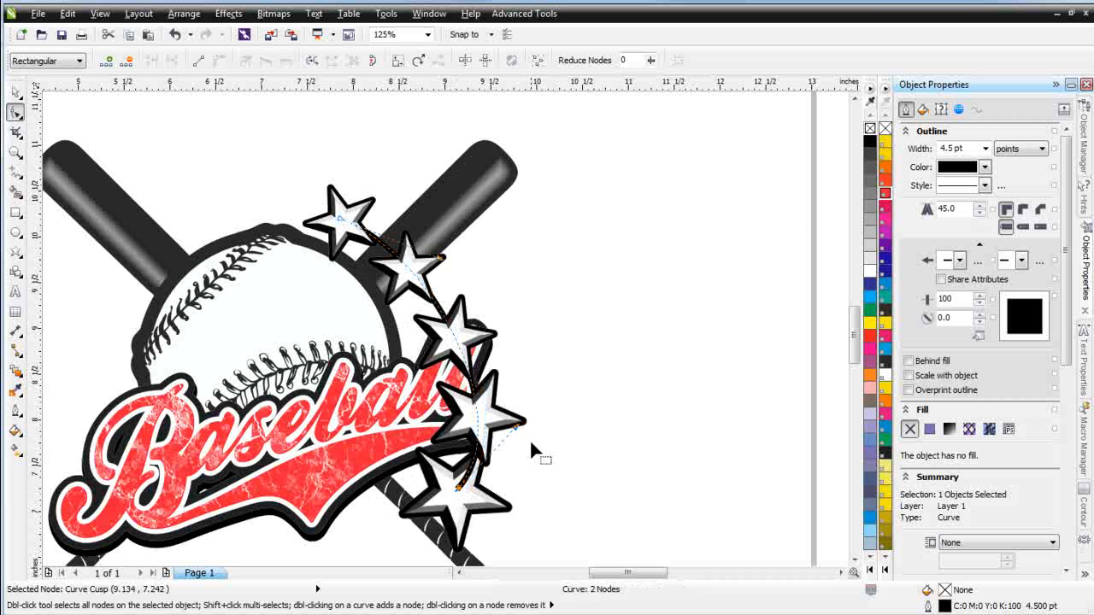
left_click_drag(517, 425, 511, 427)
left_click_drag(520, 469, 521, 468)
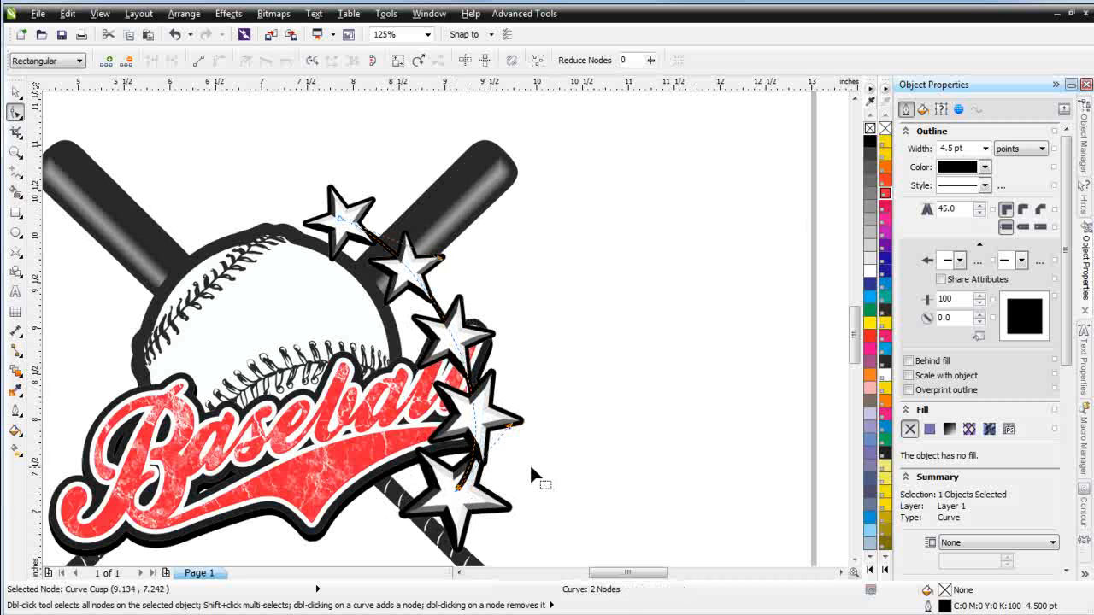
Refine the path's nodes and handles so the stars fan from above the bat down past the lettering
scroll(541, 466, "down", 2)
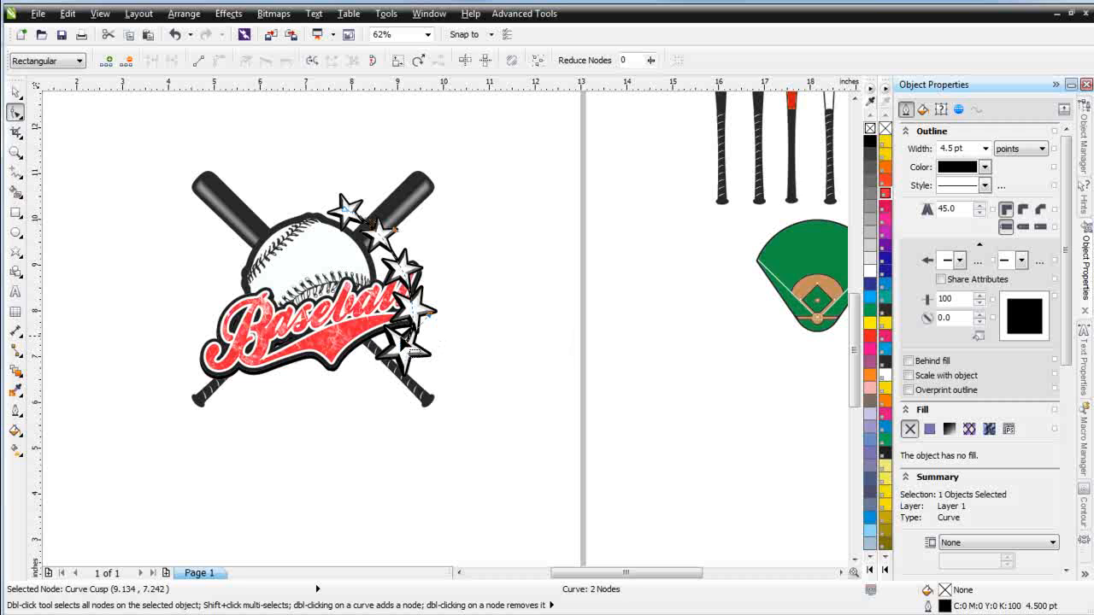
mouse_move(447, 329)
left_mouse_down()
mouse_move(386, 368)
mouse_move(437, 337)
mouse_move(433, 329)
left_mouse_up()
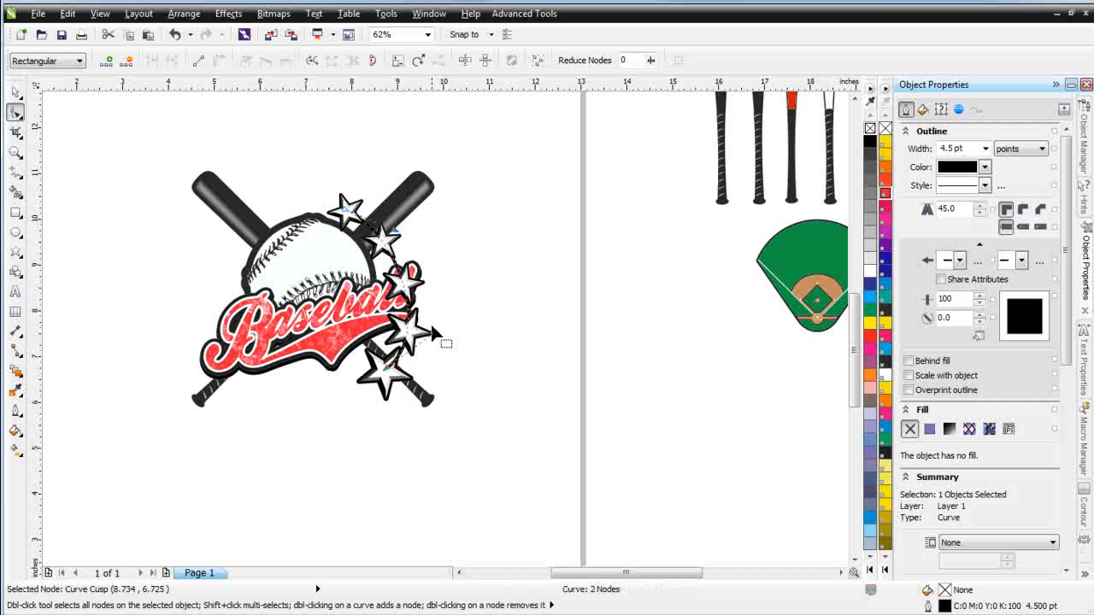
left_click_drag(397, 232, 407, 242)
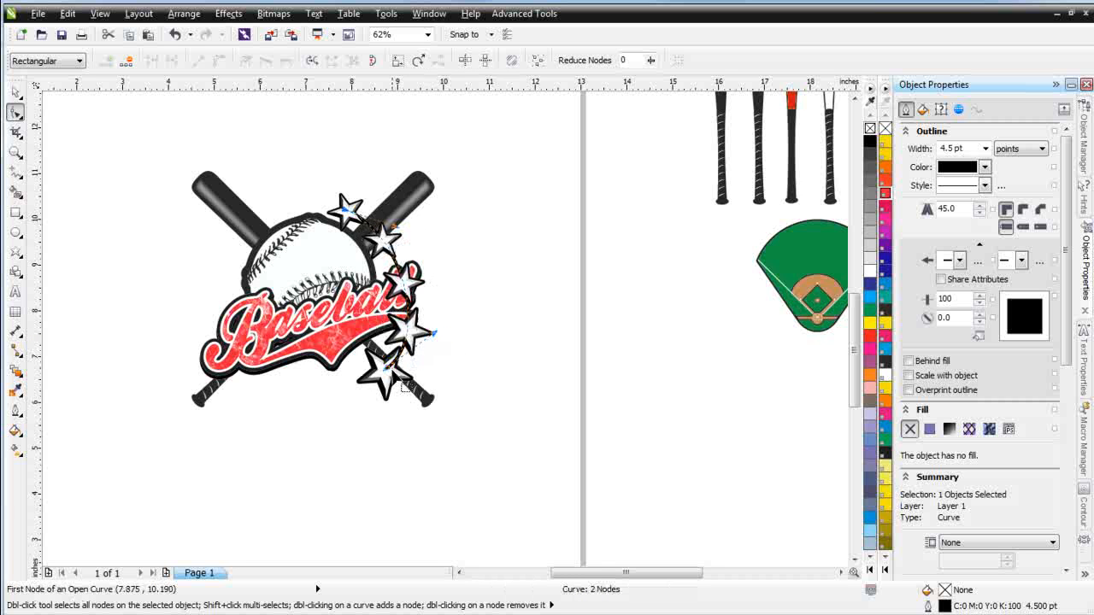
left_click_drag(399, 386, 373, 373)
left_click_drag(432, 351, 433, 332)
left_click_drag(394, 227, 360, 211)
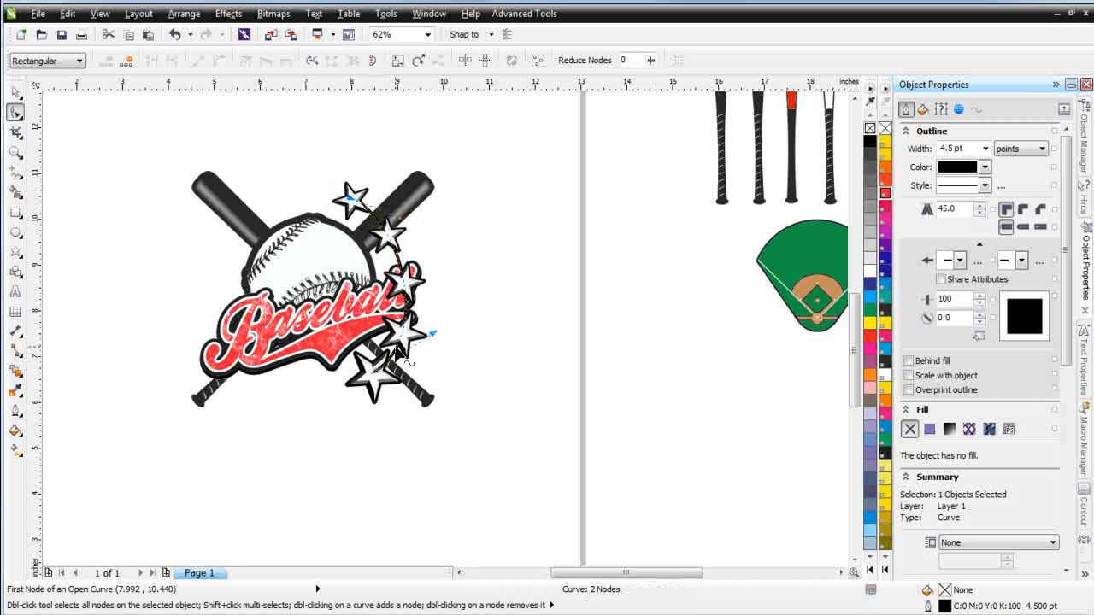
left_click_drag(387, 390, 388, 336)
mouse_move(446, 299)
left_mouse_down()
mouse_move(446, 310)
mouse_move(432, 295)
left_mouse_up()
left_click_drag(361, 198, 400, 223)
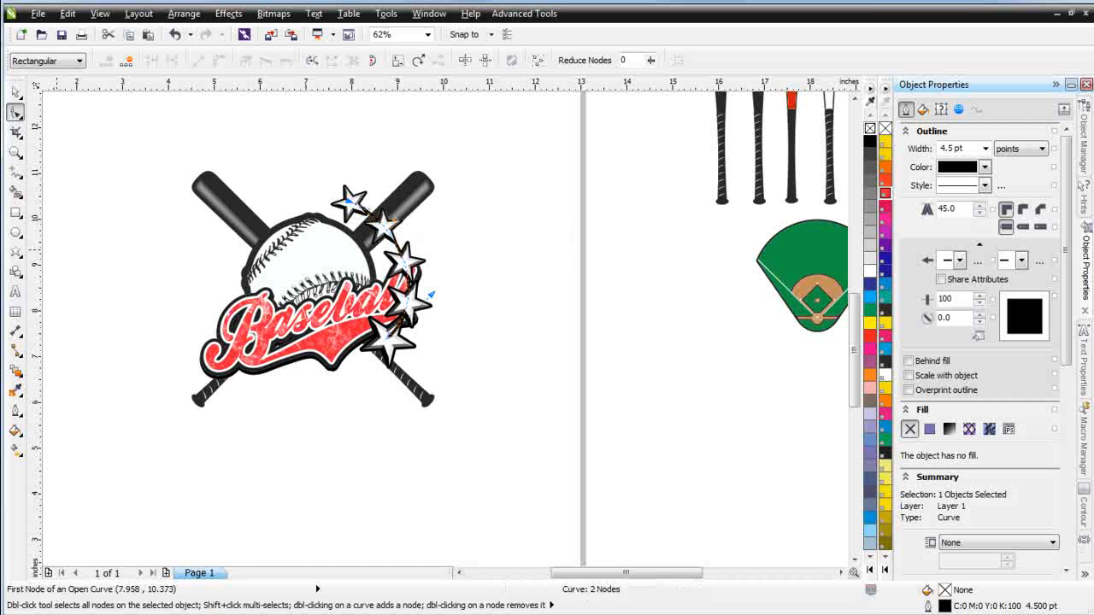
Break the star blend apart from its arc path
left_click(15, 92)
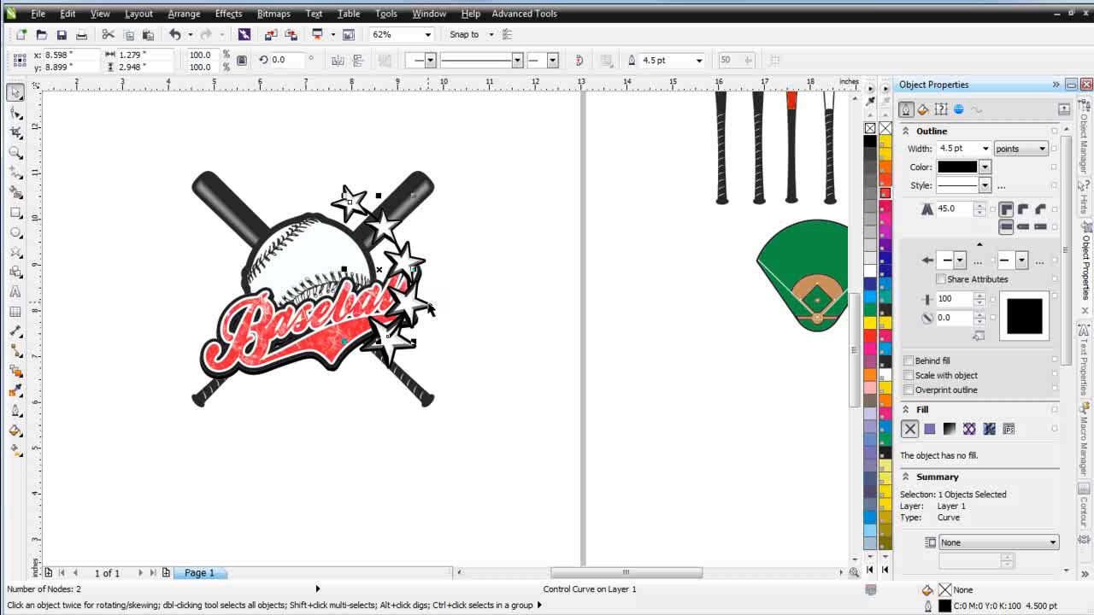
left_click(429, 306)
right_click(429, 305)
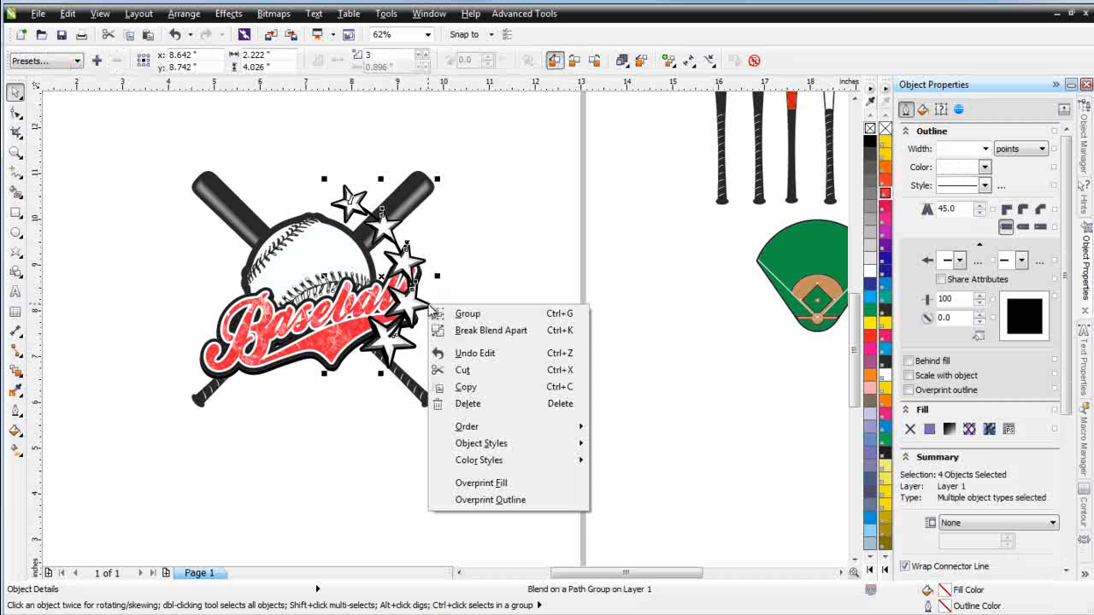
left_click(491, 330)
left_click(485, 284)
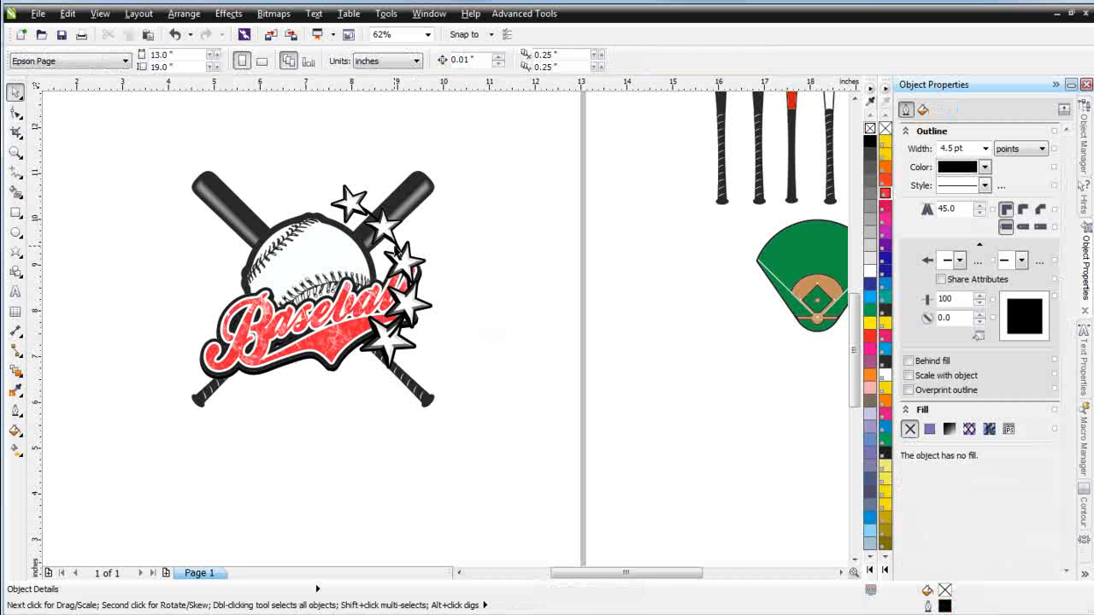
Select the separated stars and path on the right of the ball and group them together
left_click(398, 248)
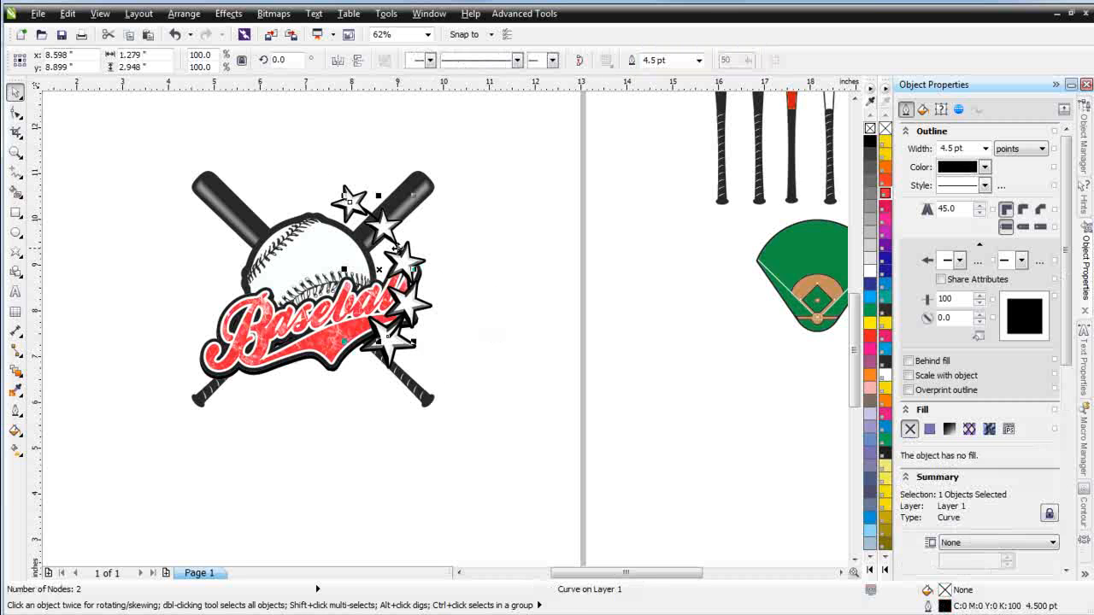
left_click(509, 324)
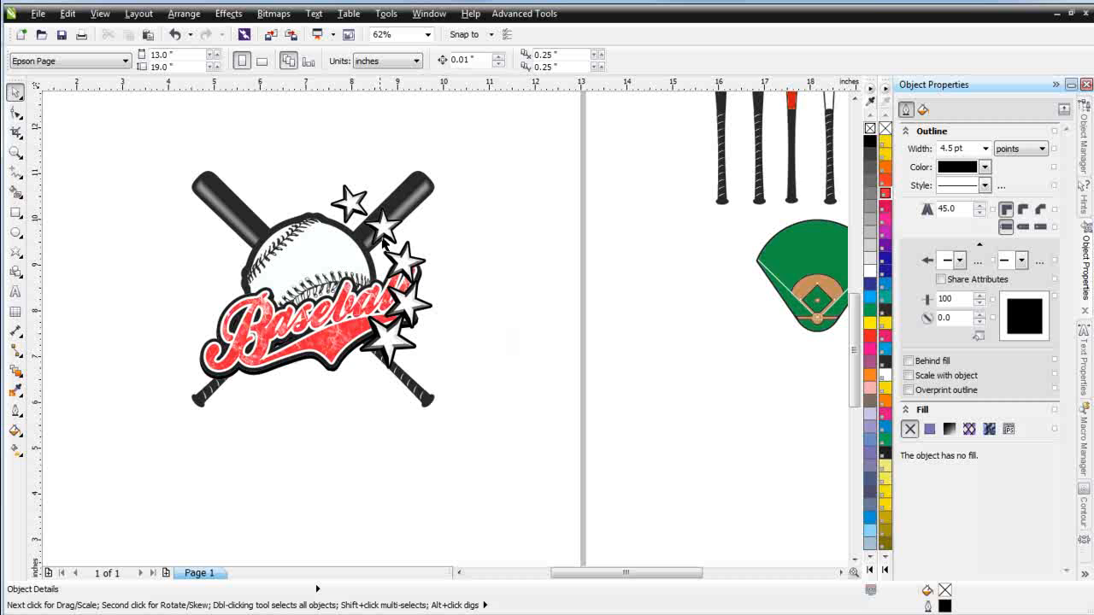
left_click_drag(309, 152, 497, 398)
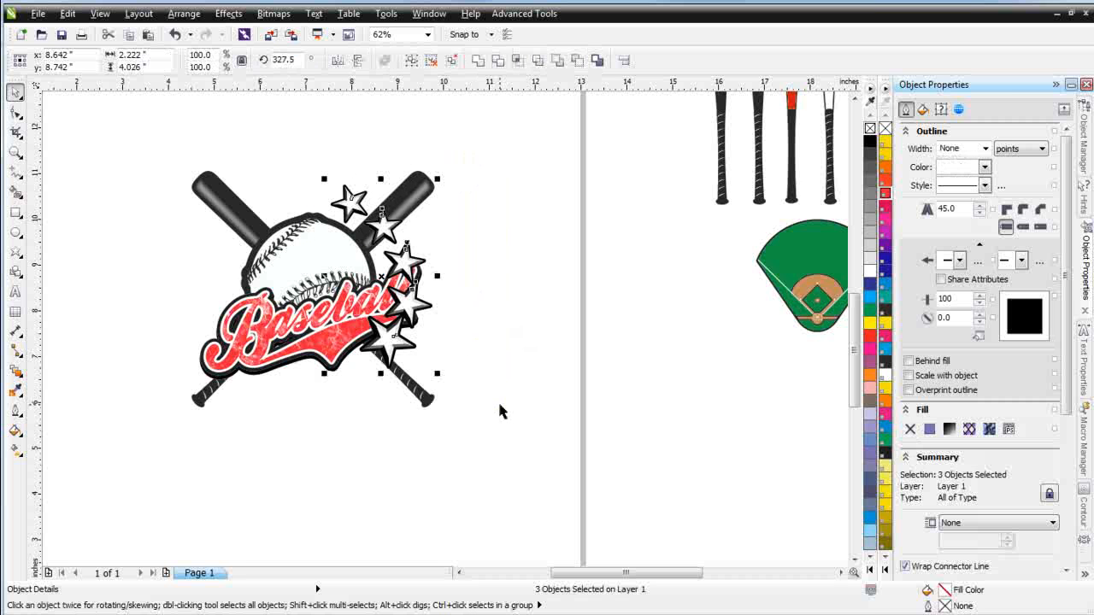
left_click(411, 60)
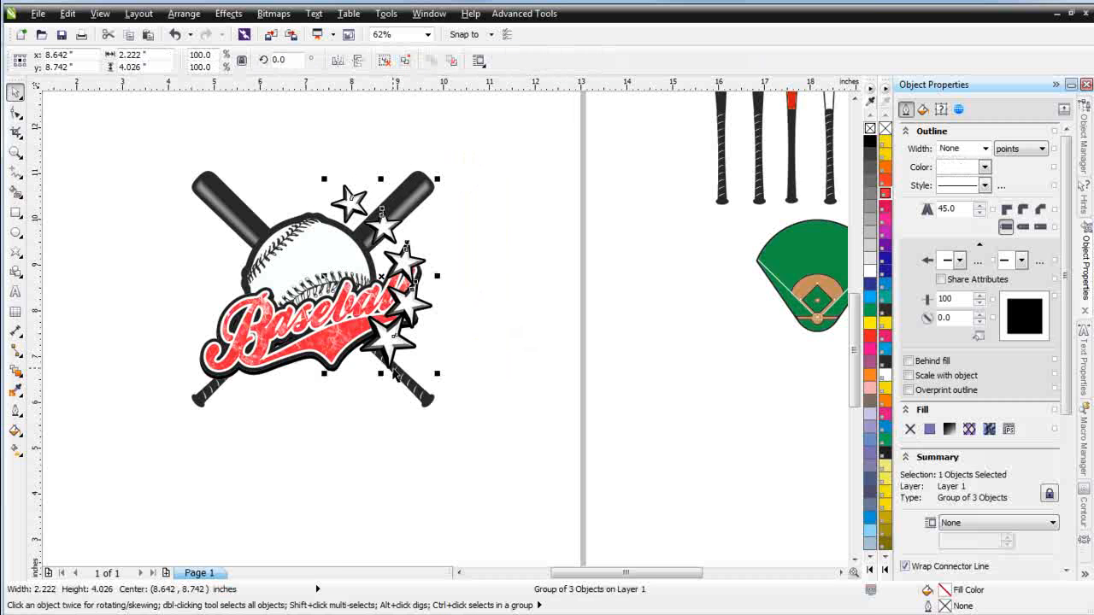
Duplicate the star group to the left side, mirror it horizontally, and position it around the ball
left_click_drag(389, 346, 213, 345)
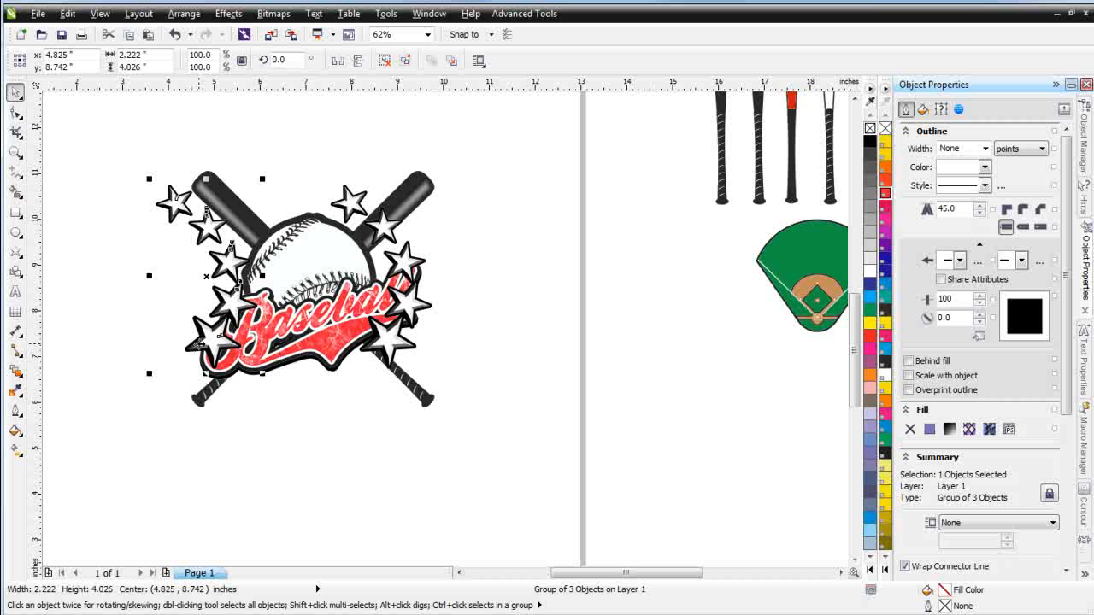
left_click(337, 60)
left_click_drag(255, 193, 278, 235)
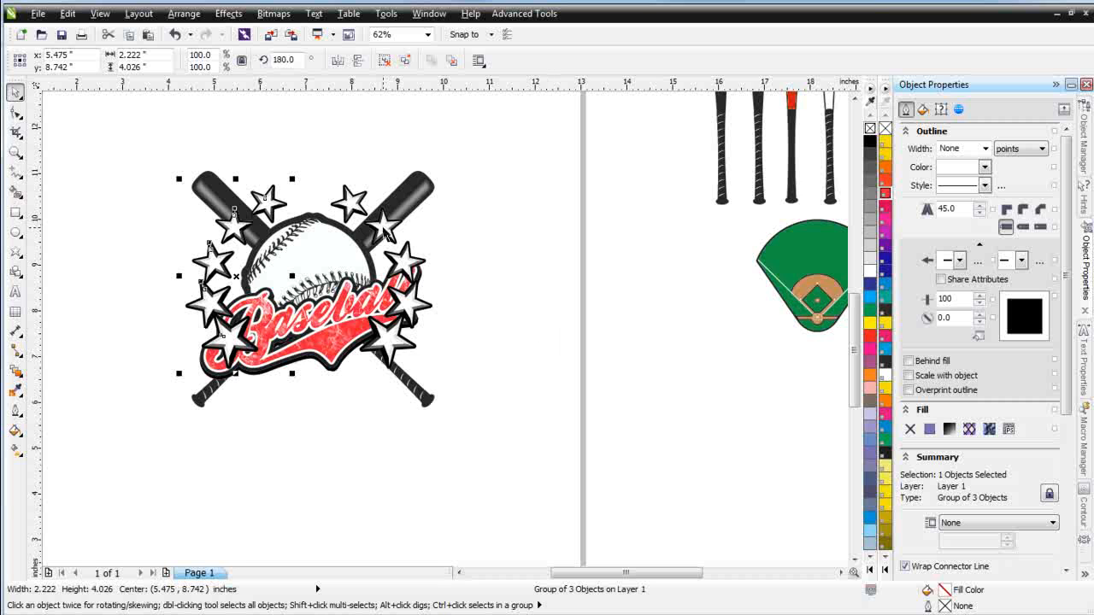
Select both star groups and group them into one object
left_click(387, 233)
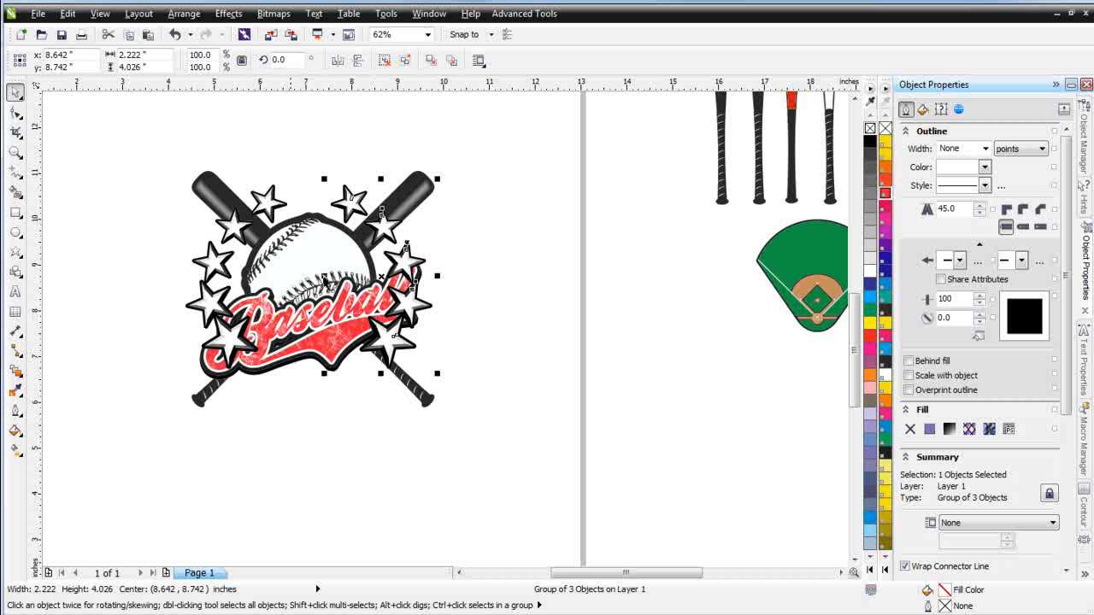
left_click(269, 205, "shift")
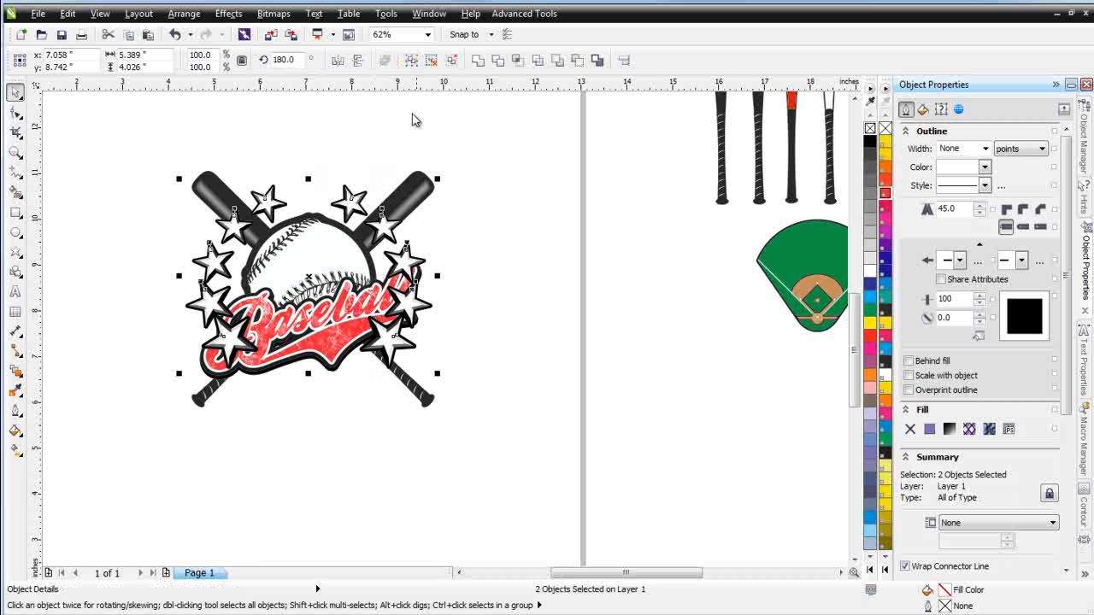
left_click(416, 62)
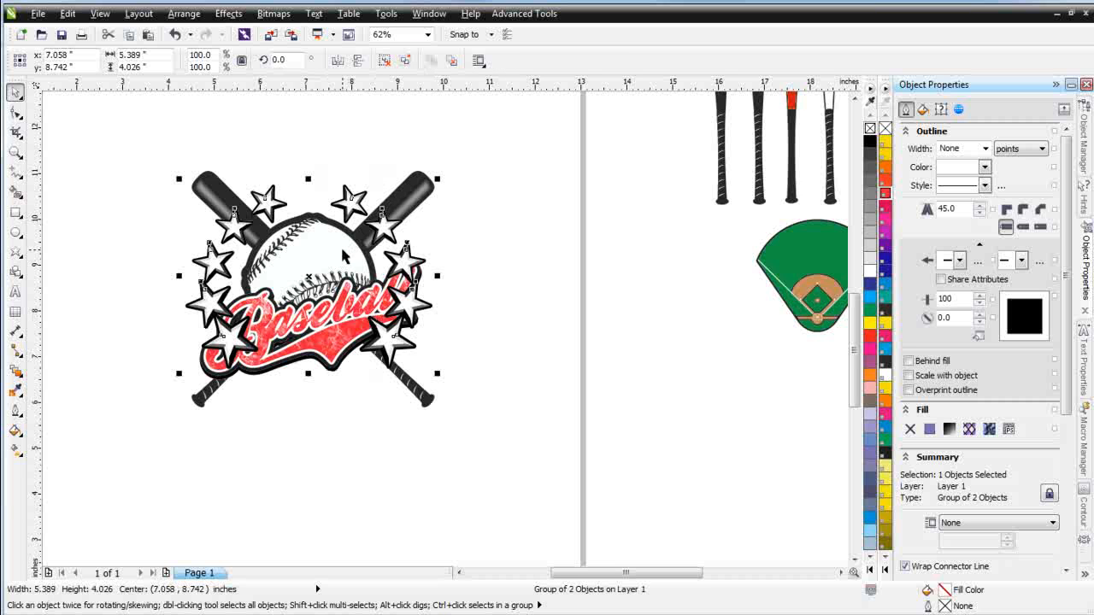
Ungroup the star groups and try to reorder them behind another object
key("ctrl+u")
key("Right")
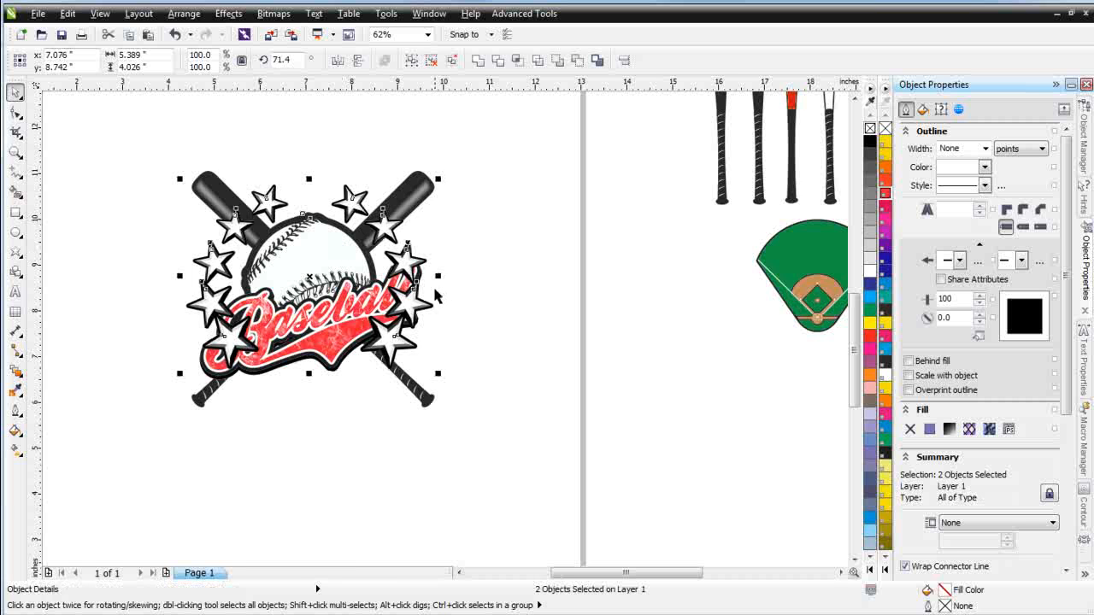
right_click(412, 265)
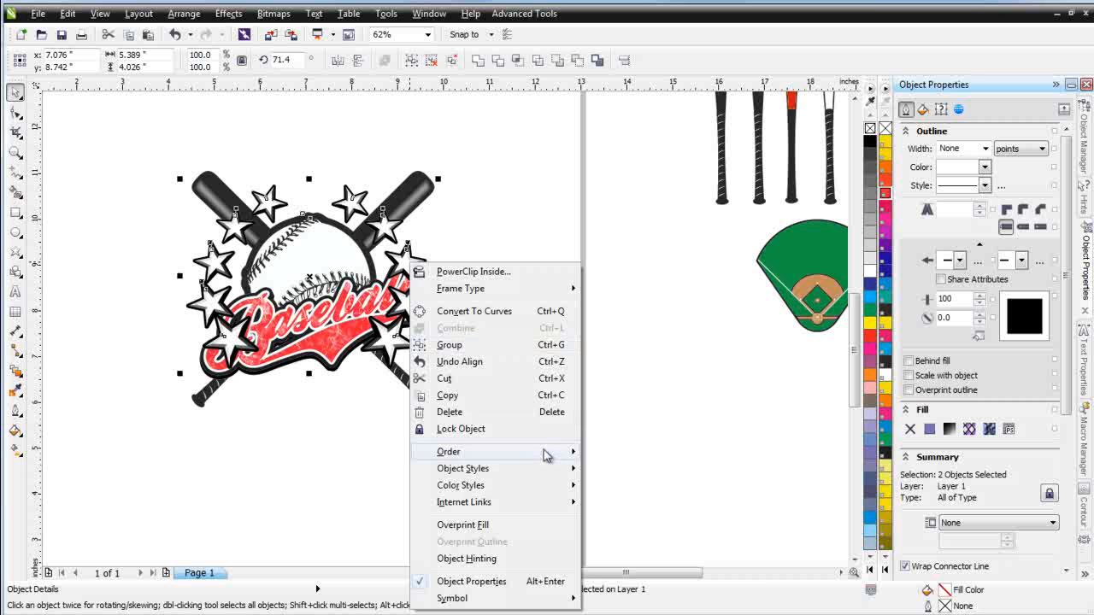
mouse_move(551, 453)
left_click(677, 567)
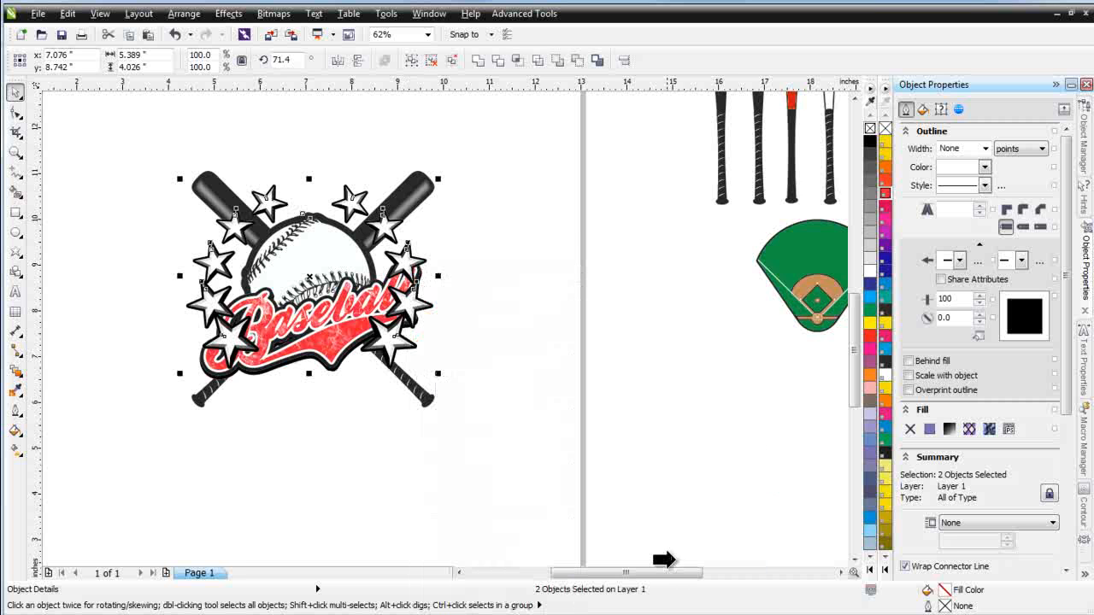
left_click(299, 258)
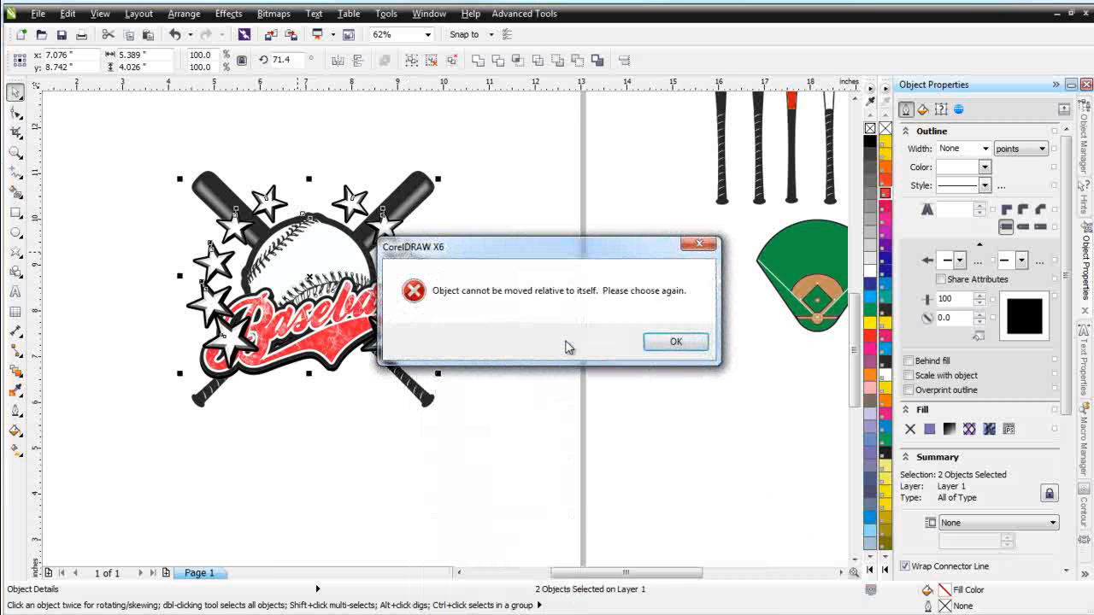
left_click(684, 344)
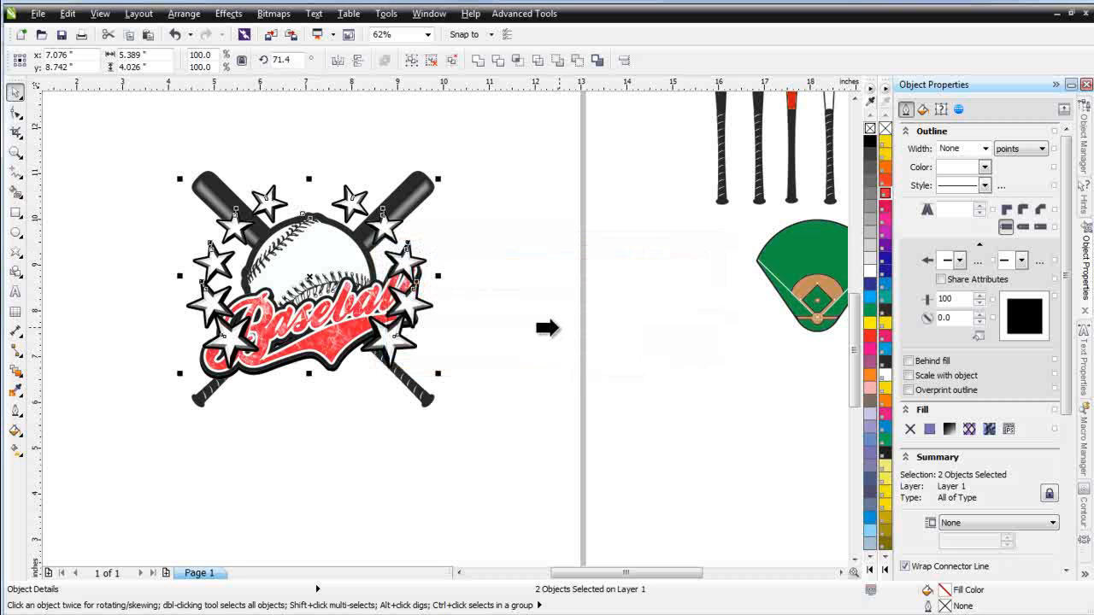
left_click(553, 327)
left_click(602, 348)
left_click(301, 224)
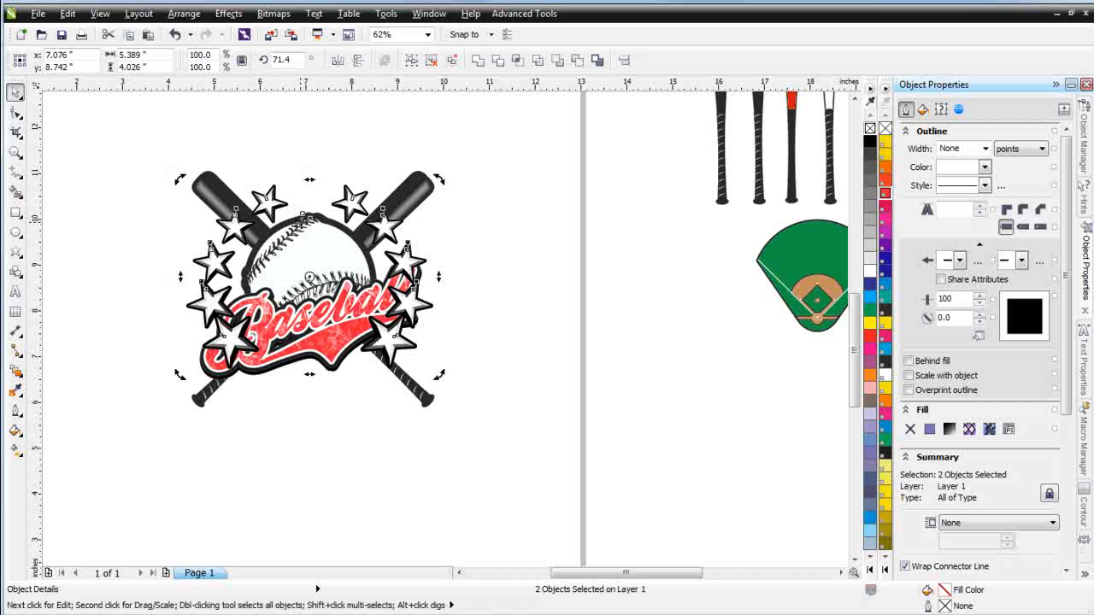
left_click_drag(416, 259, 497, 240)
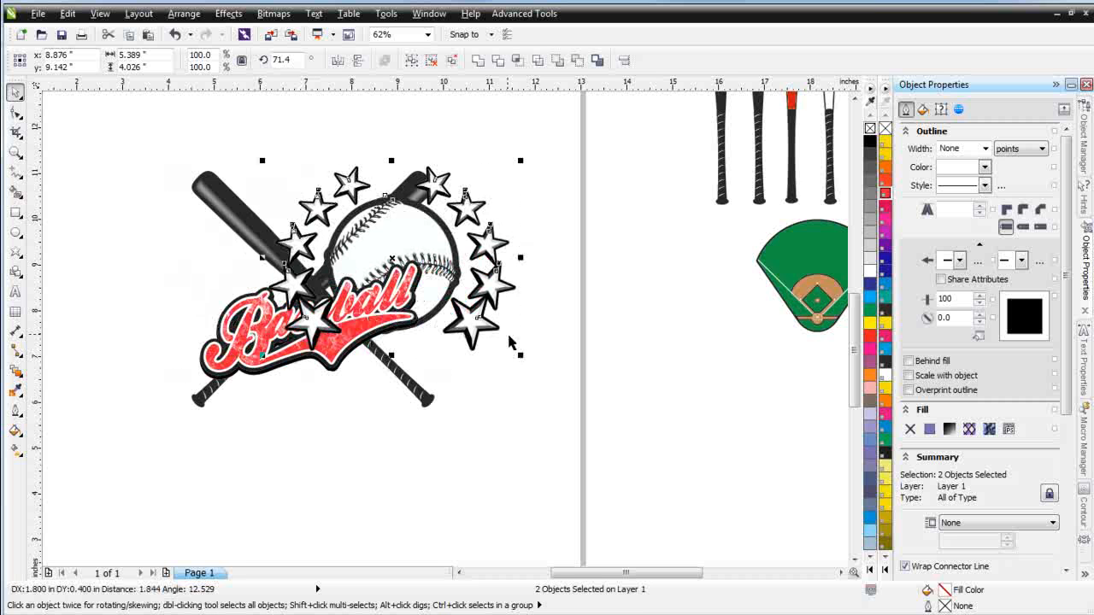
key("ctrl+z")
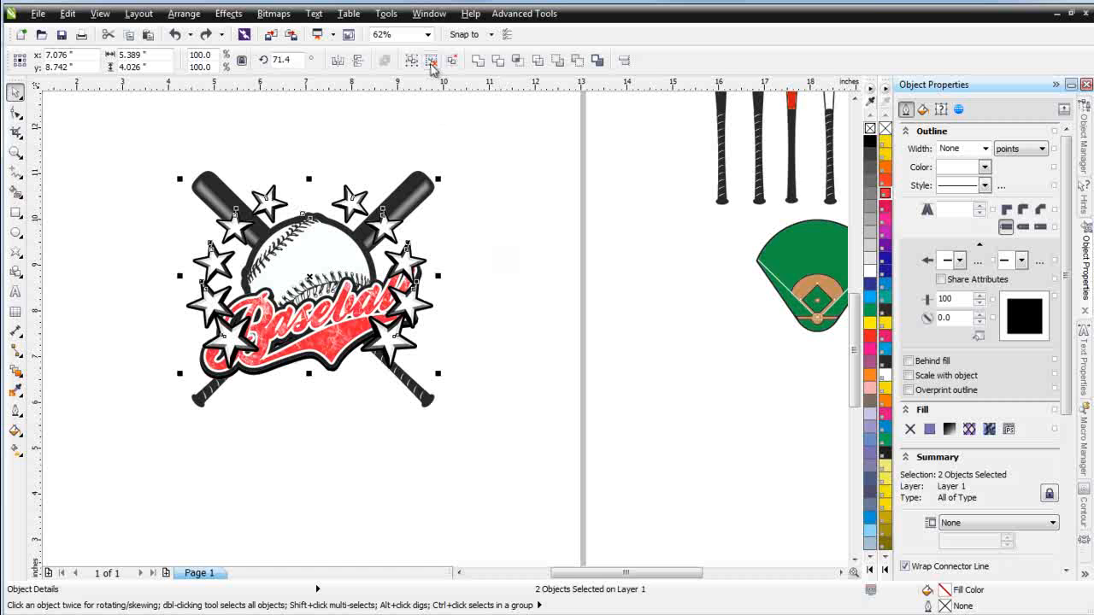
left_click(368, 119)
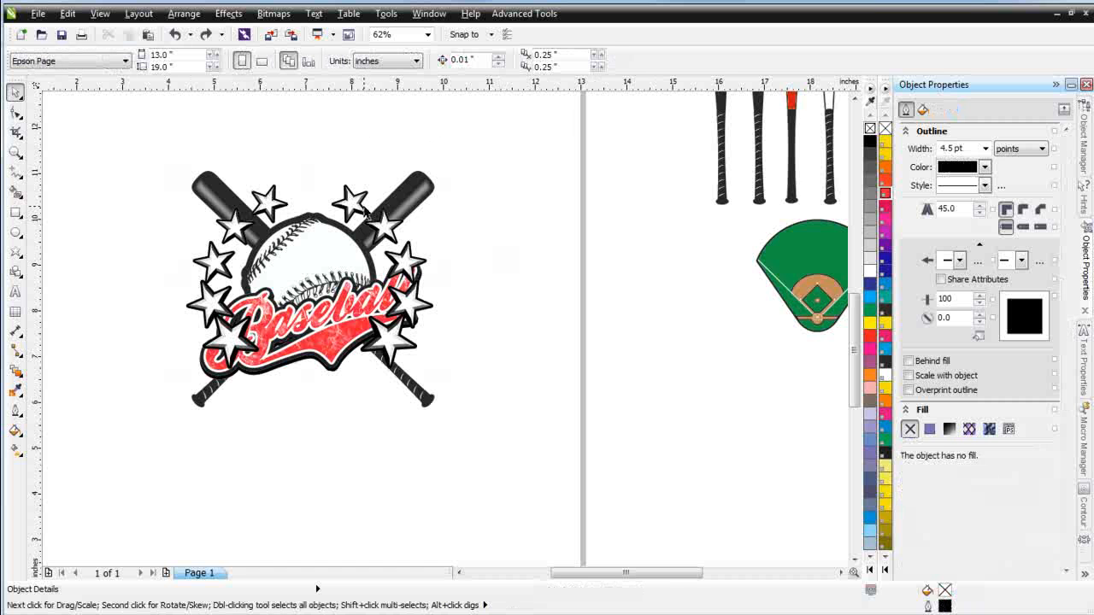
left_click(364, 208)
left_click_drag(359, 207, 373, 250)
key("ctrl+z")
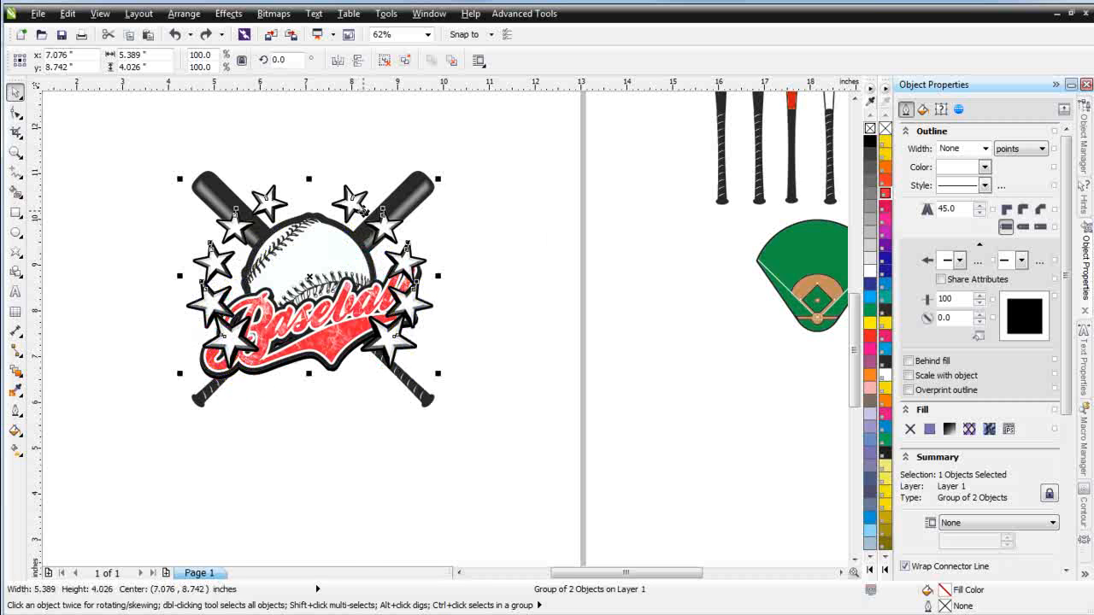
Reorder the star group to sit just in front of the ball, behind the Baseball lettering
right_click(357, 207)
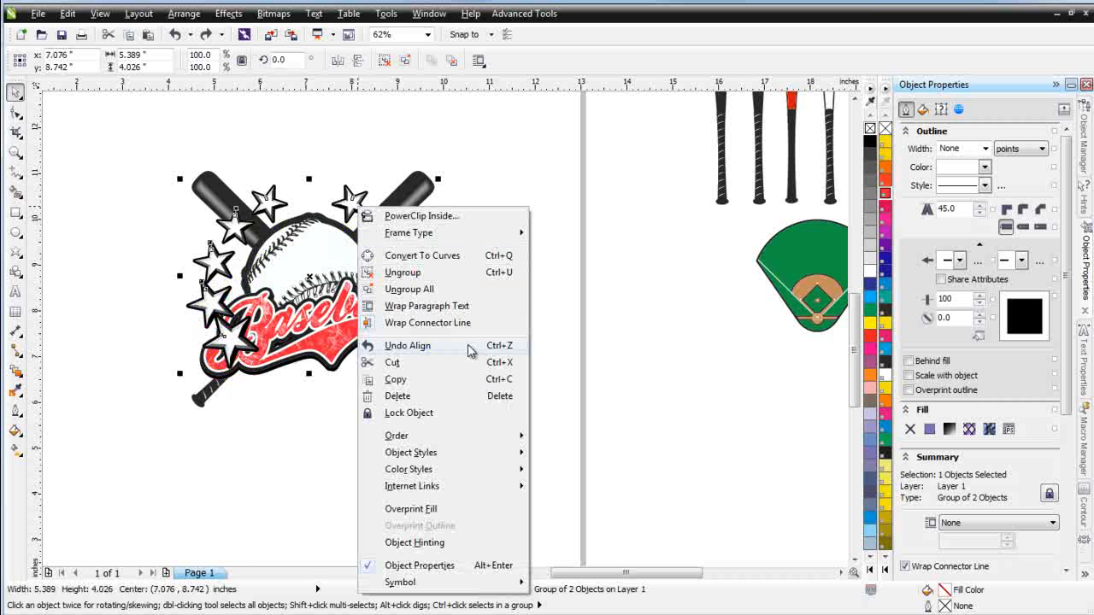
mouse_move(493, 436)
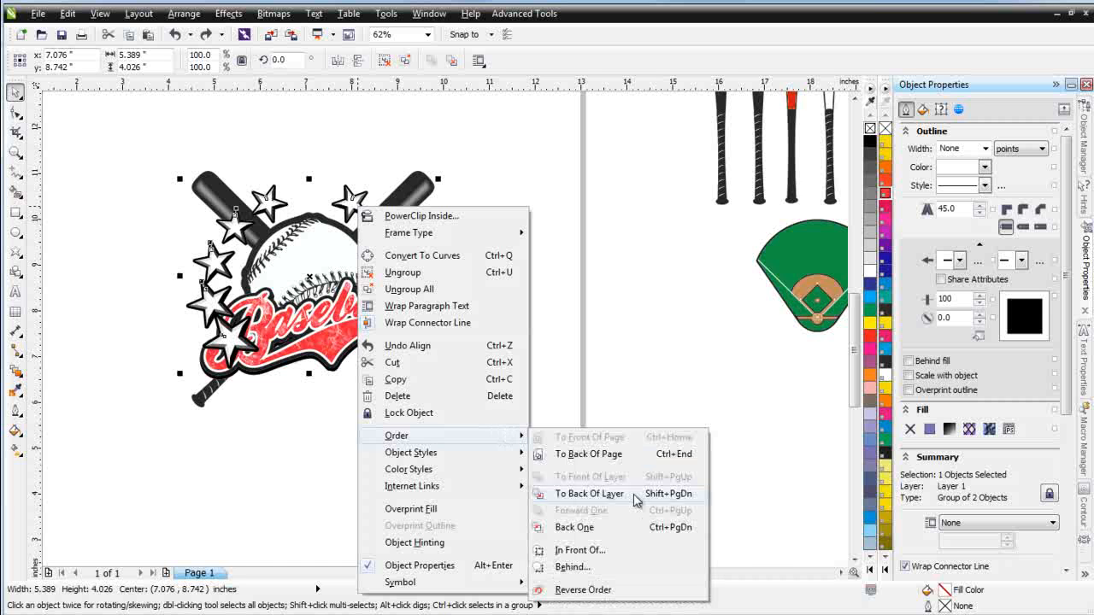
left_click(632, 550)
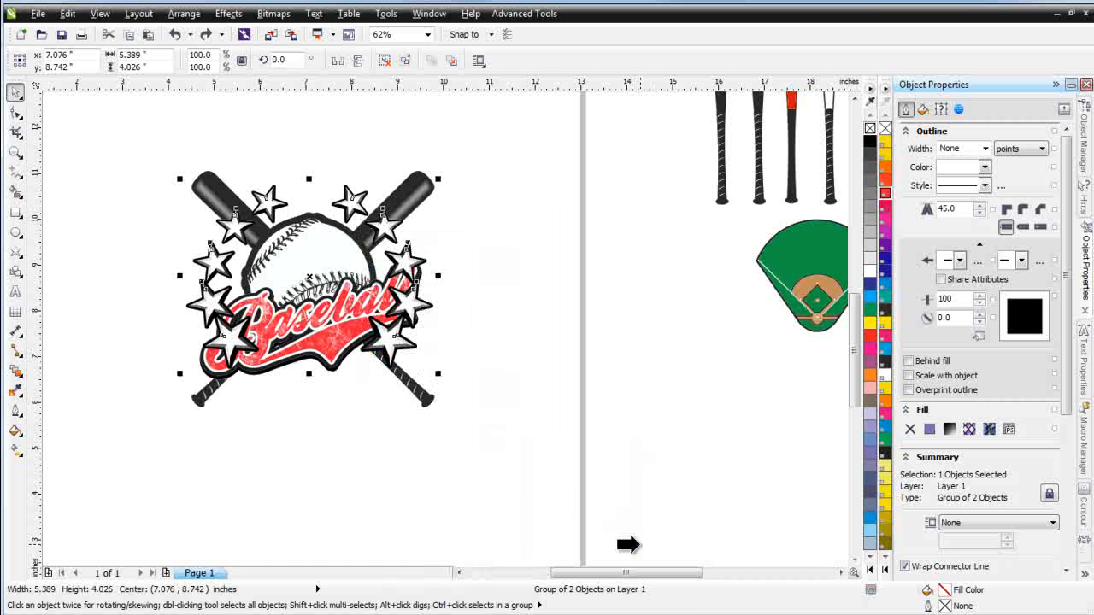
left_click(312, 227)
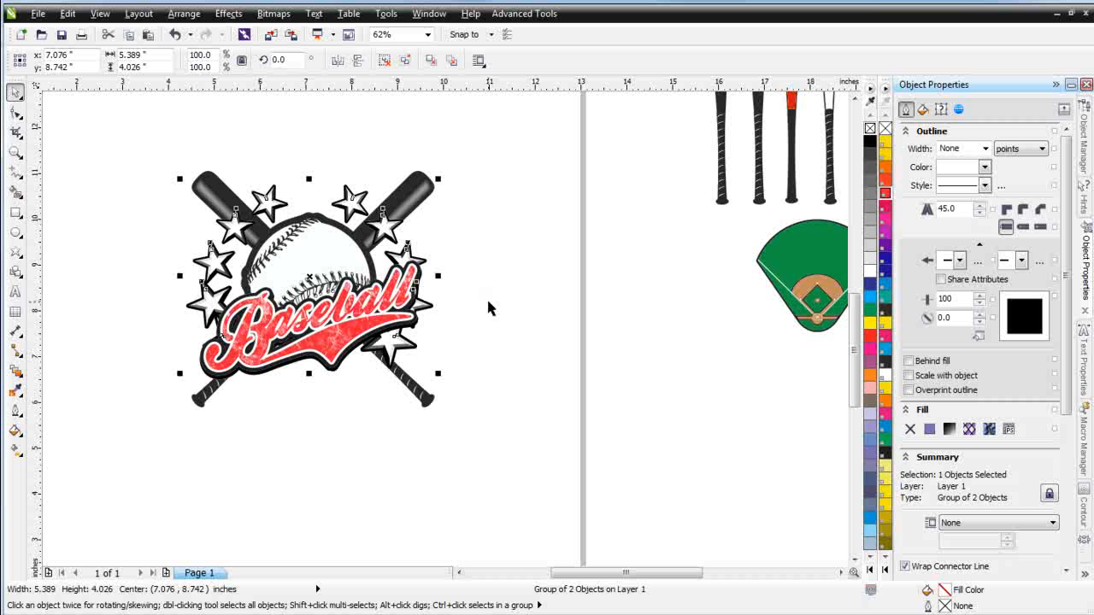
Scale the star group down to about 92% and nudge it into place around the ball
left_click(530, 346)
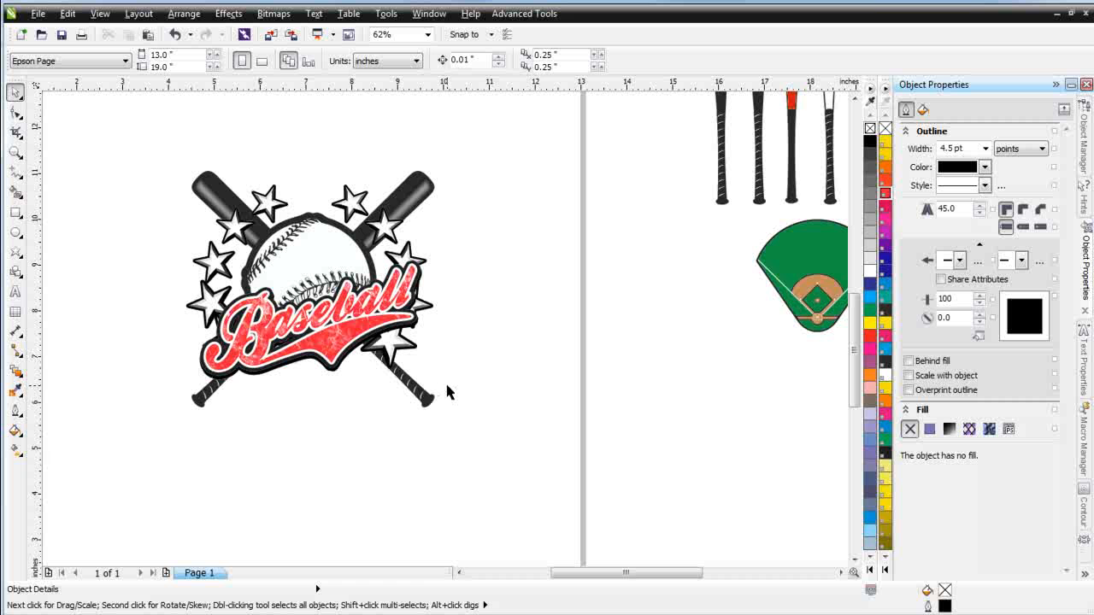
left_click(281, 208)
left_click_drag(439, 179, 417, 194)
left_click_drag(333, 206, 346, 202)
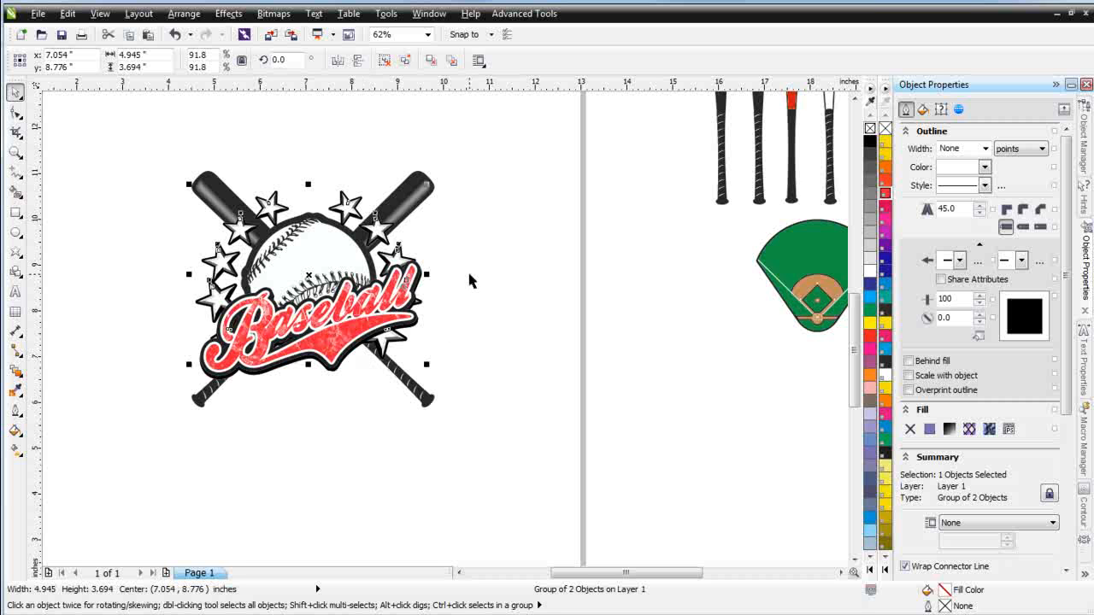
Enlarge the Baseball lettering group to about 121% and reposition it across the bats
left_click(337, 338, "ctrl")
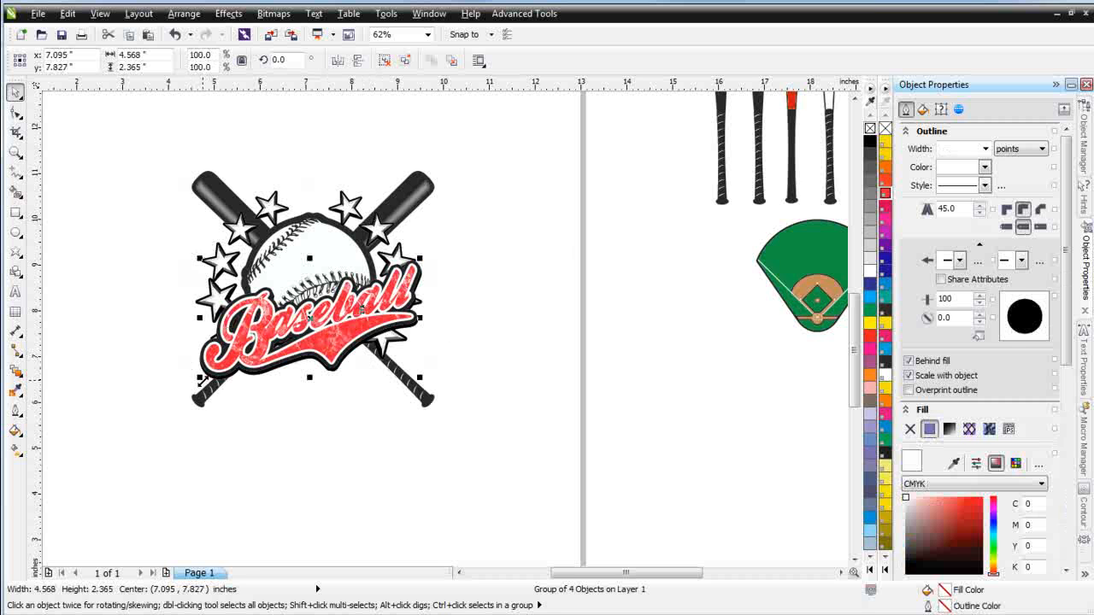
left_click_drag(199, 377, 134, 412)
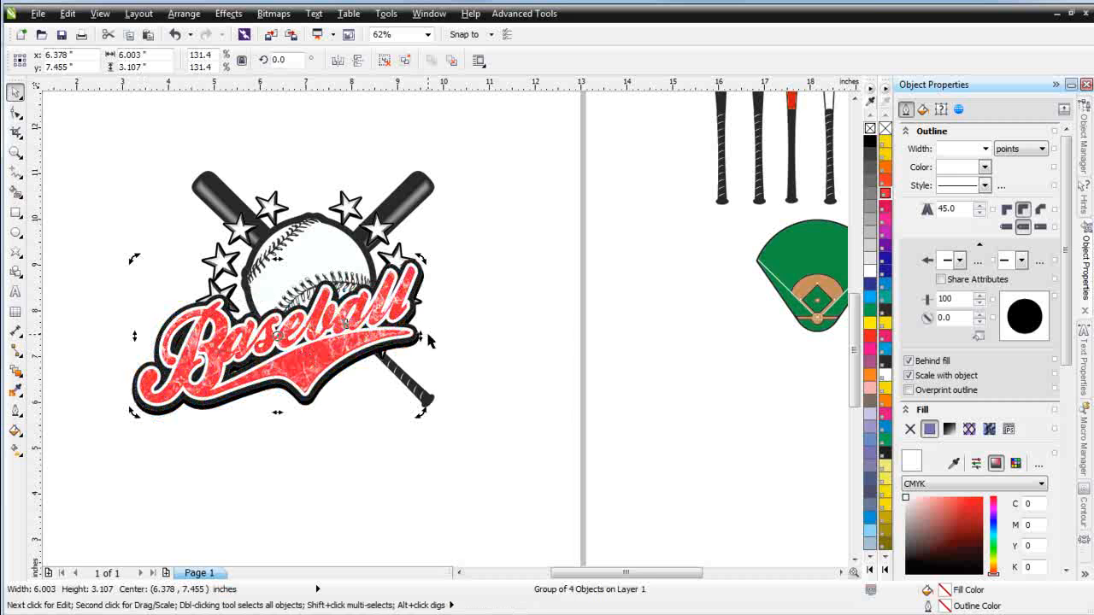
left_click_drag(422, 337, 422, 360)
left_click_drag(313, 384, 331, 363)
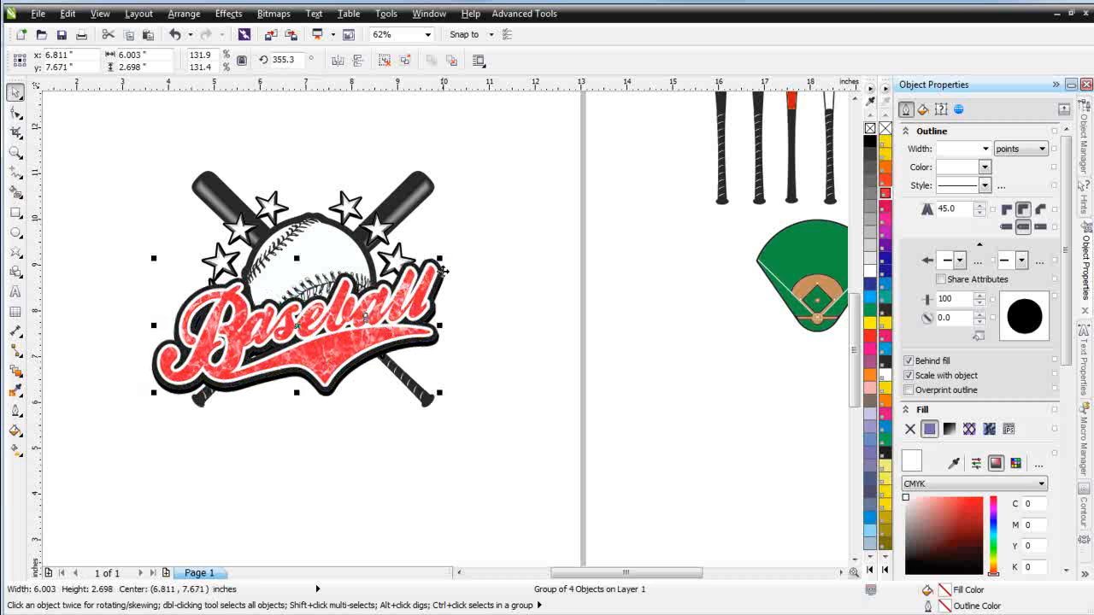
left_click_drag(441, 258, 417, 269)
left_click_drag(323, 359, 335, 357)
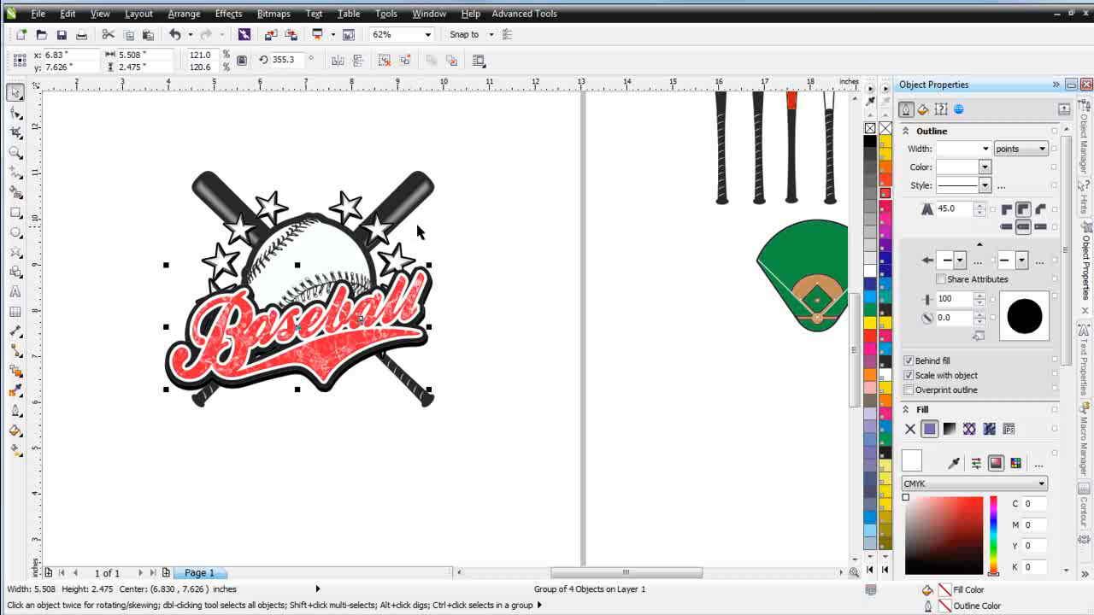
Draw a circle about 4.97 inches across around the emblem and center it over the ball
left_click(14, 233)
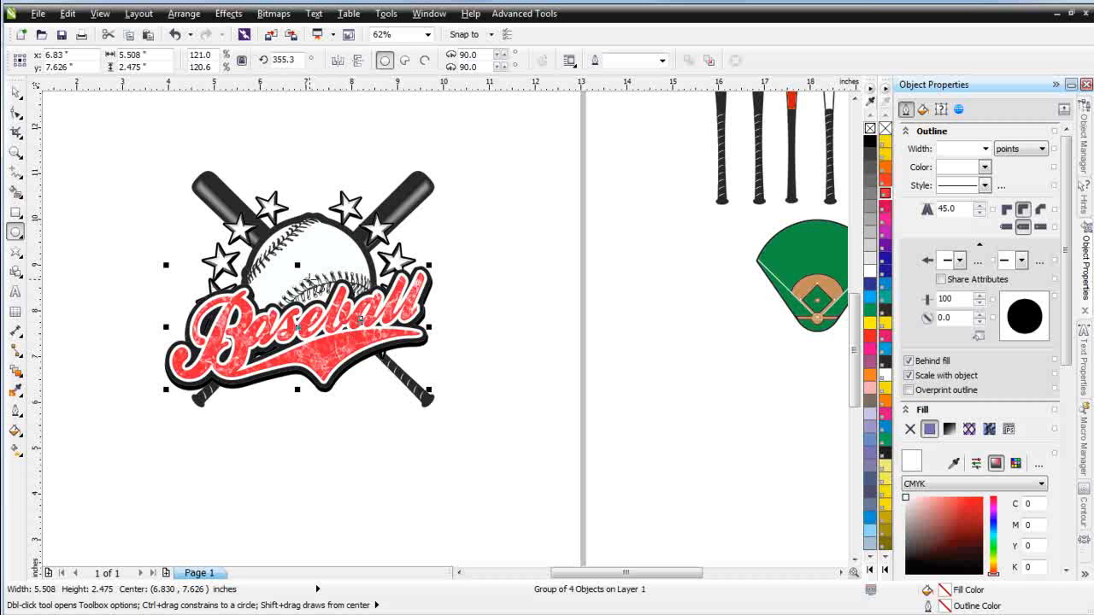
left_click_drag(306, 272, 370, 386)
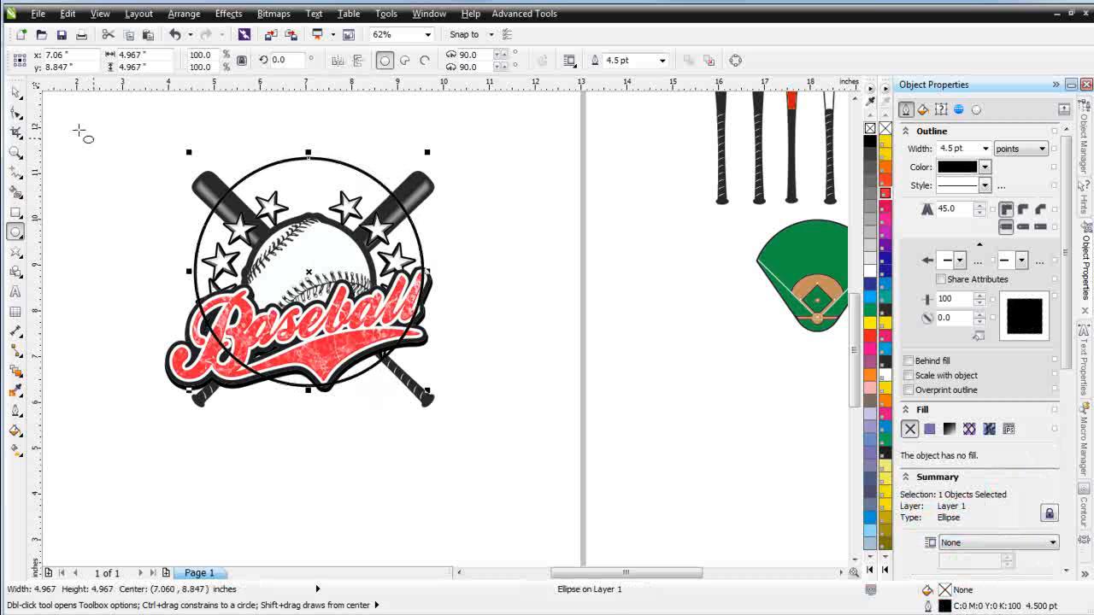
left_click(15, 93)
left_click_drag(308, 272, 311, 286)
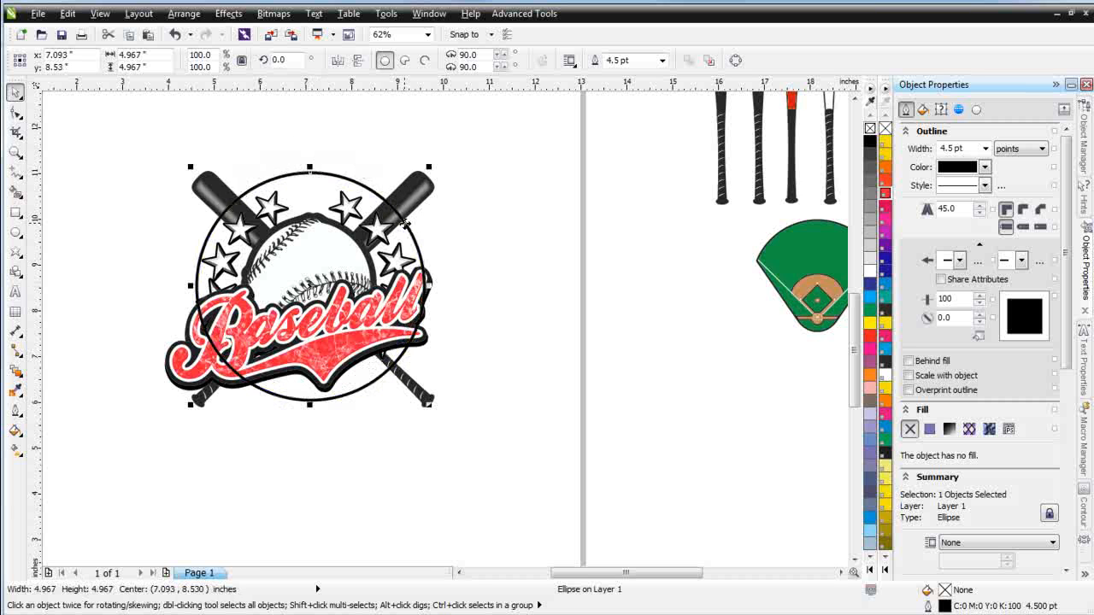
Add artistic text reading TEAMNAME beside the emblem
left_click(16, 292)
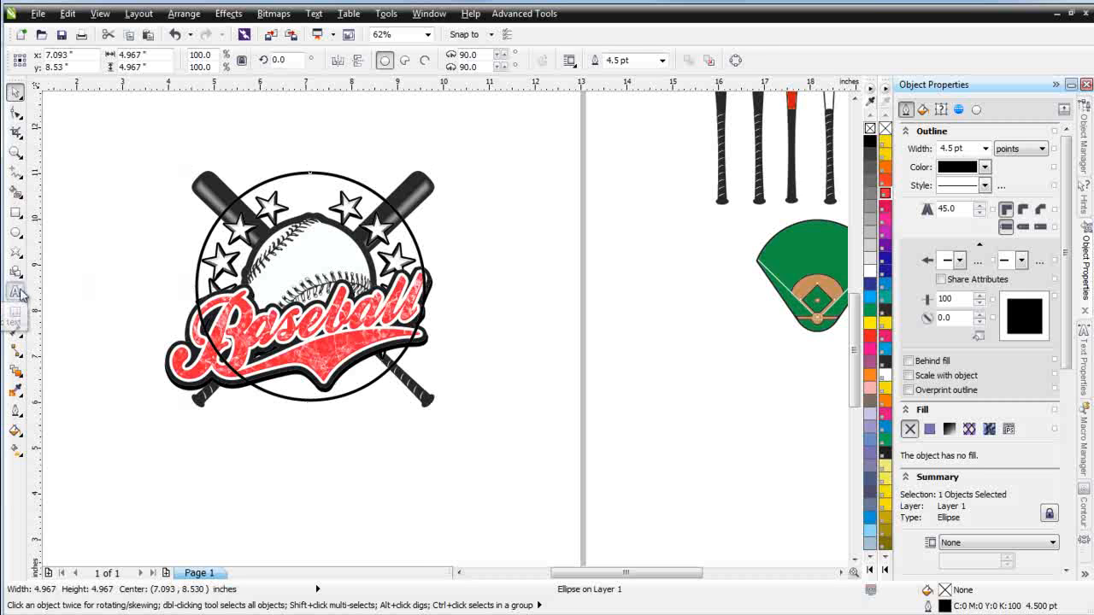
left_click(510, 323)
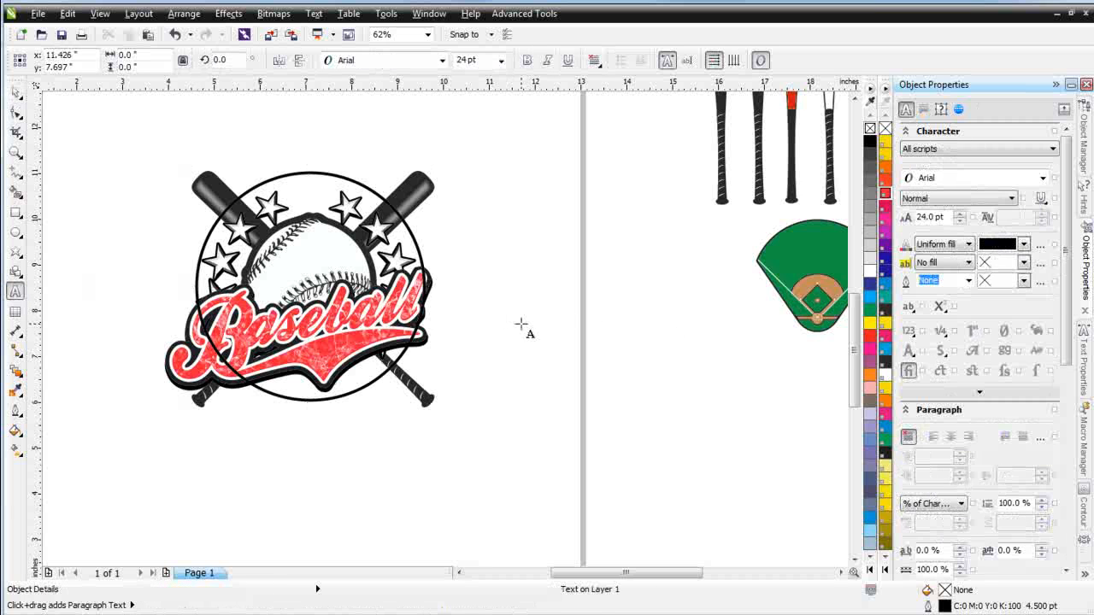
type("TEAMNAME")
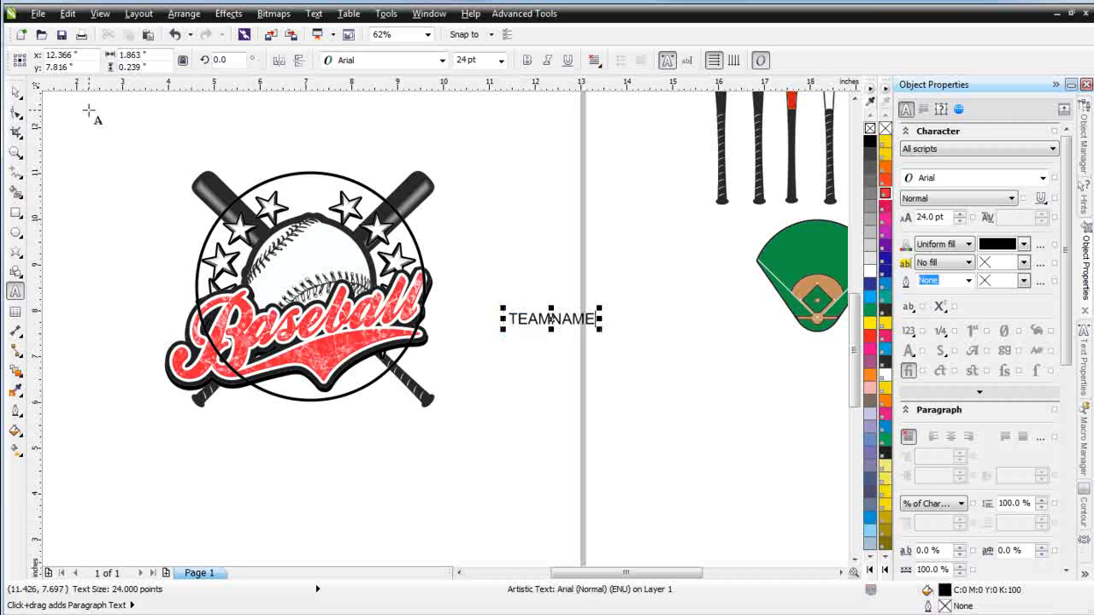
left_click(16, 92)
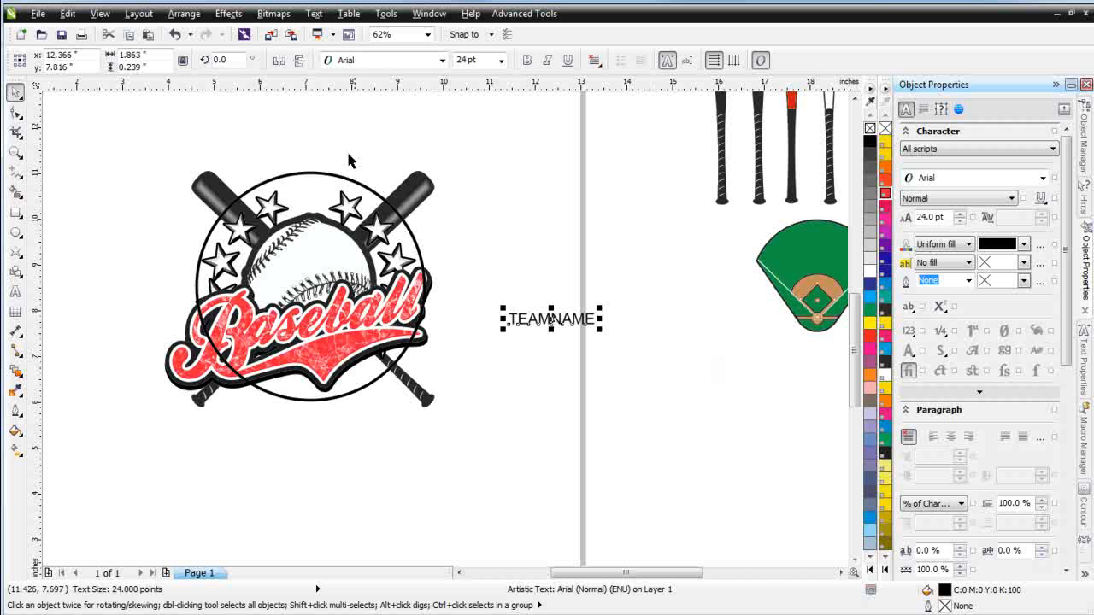
Set the TEAMNAME text's font to Freshman and enlarge it to about 43.5 pt
left_click(442, 60)
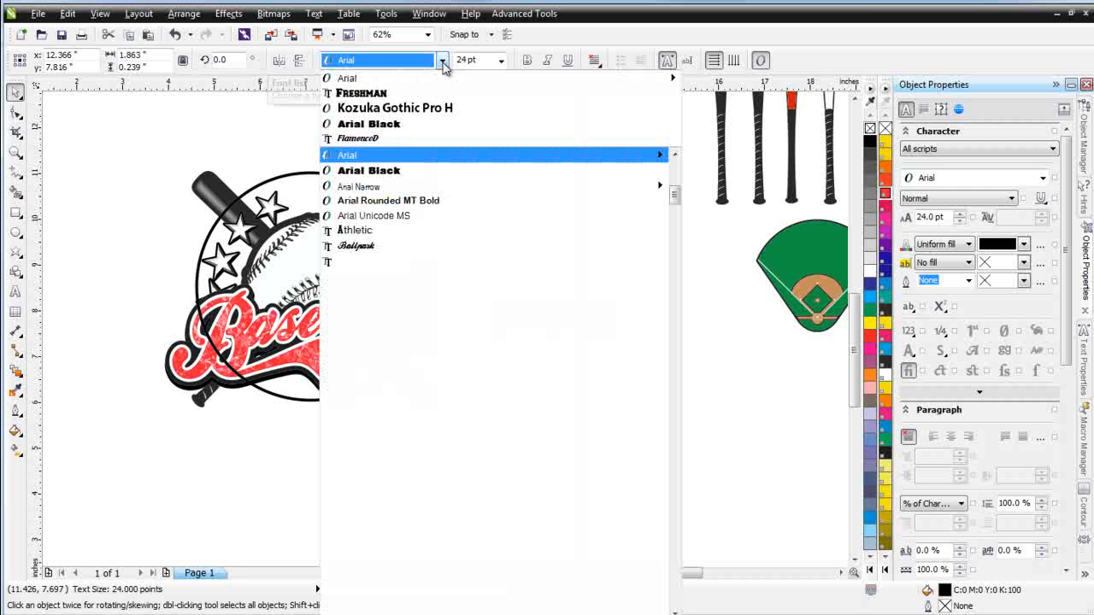
left_click(425, 100)
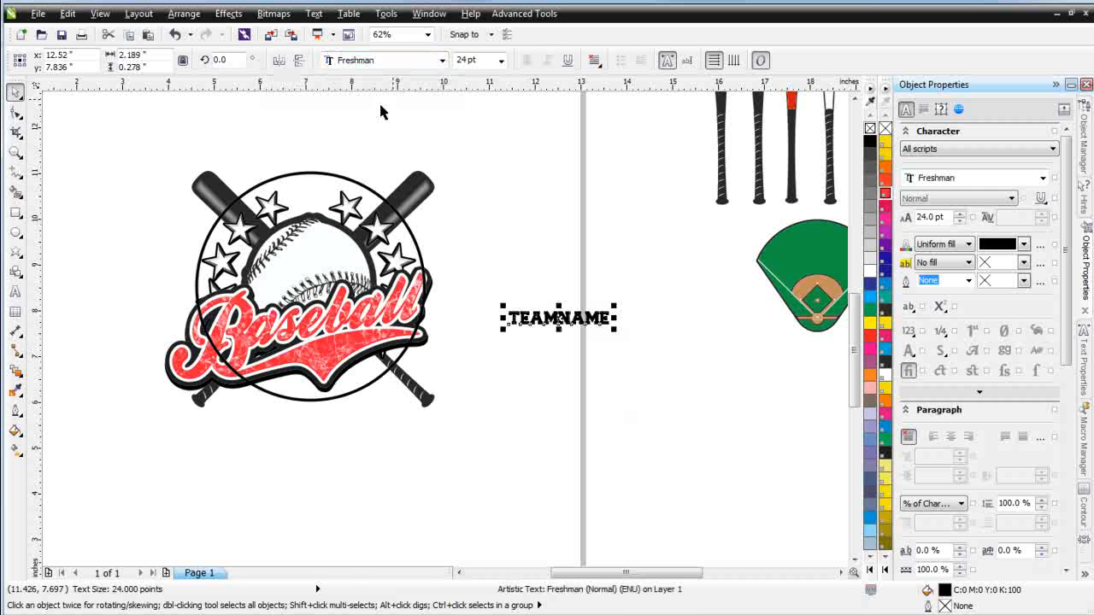
left_click_drag(684, 305, 695, 293)
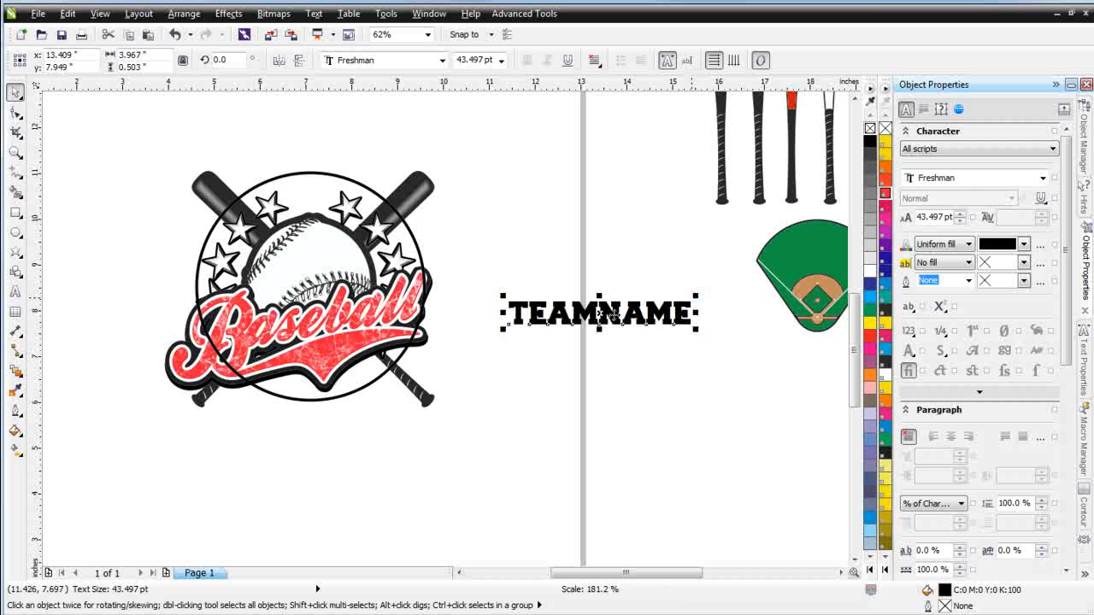
Fit the TEAMNAME text to the enclosing circle path so it arcs over the emblem
left_click_drag(603, 309, 316, 171)
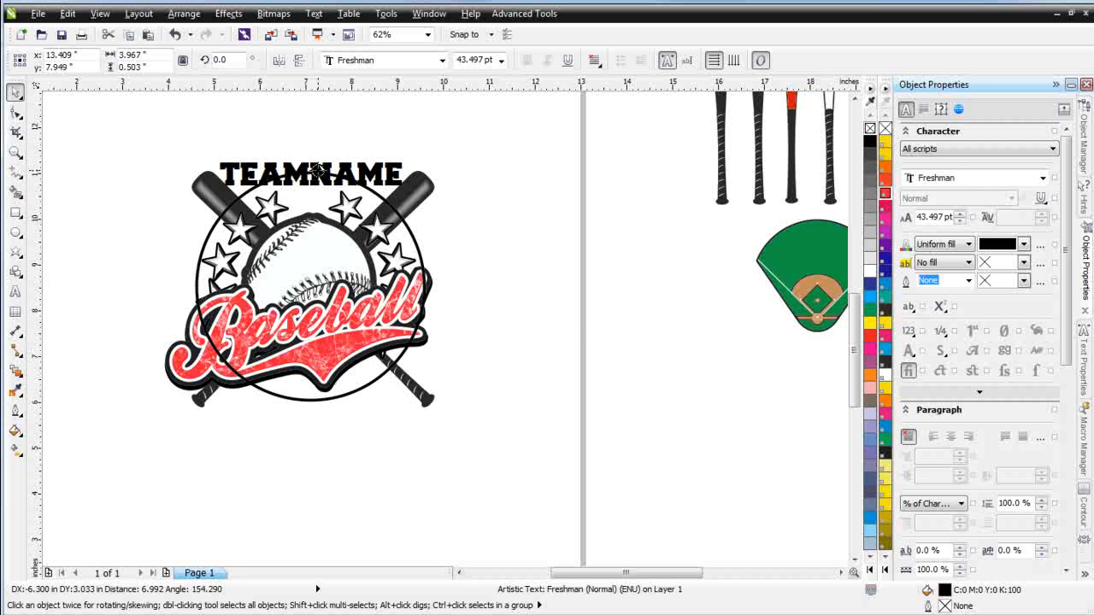
right_click(317, 171)
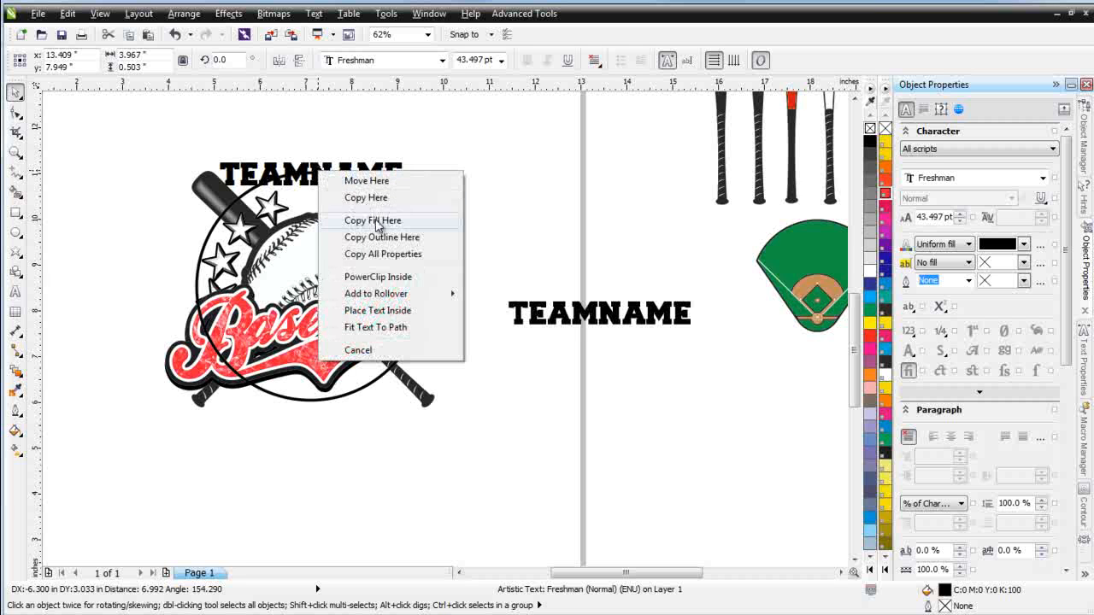
left_click(432, 333)
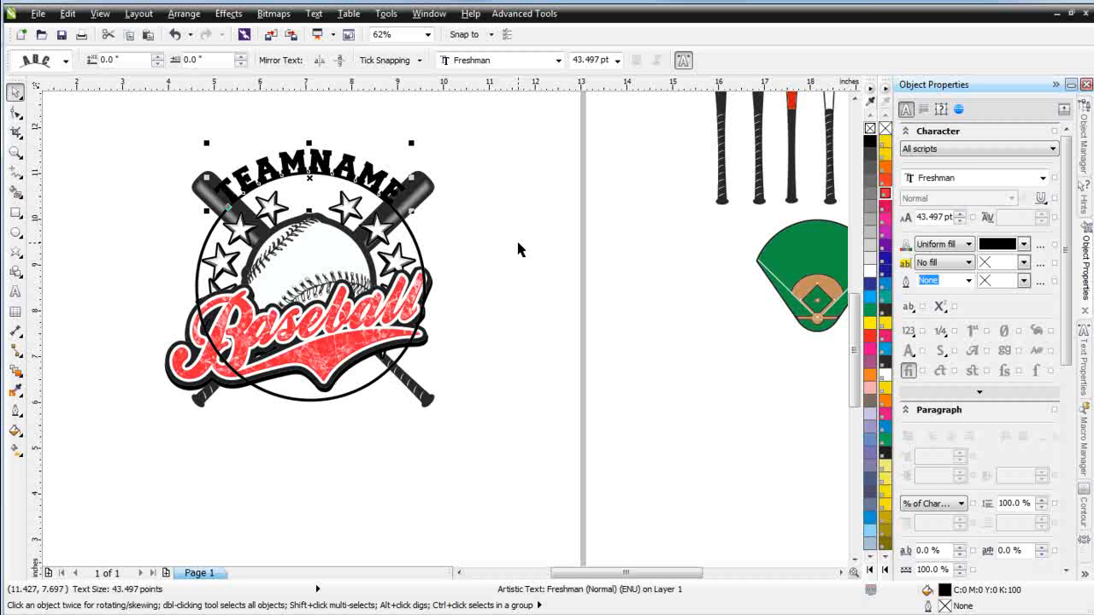
Widen the letter spacing of the arched TEAMNAME text
left_click(16, 111)
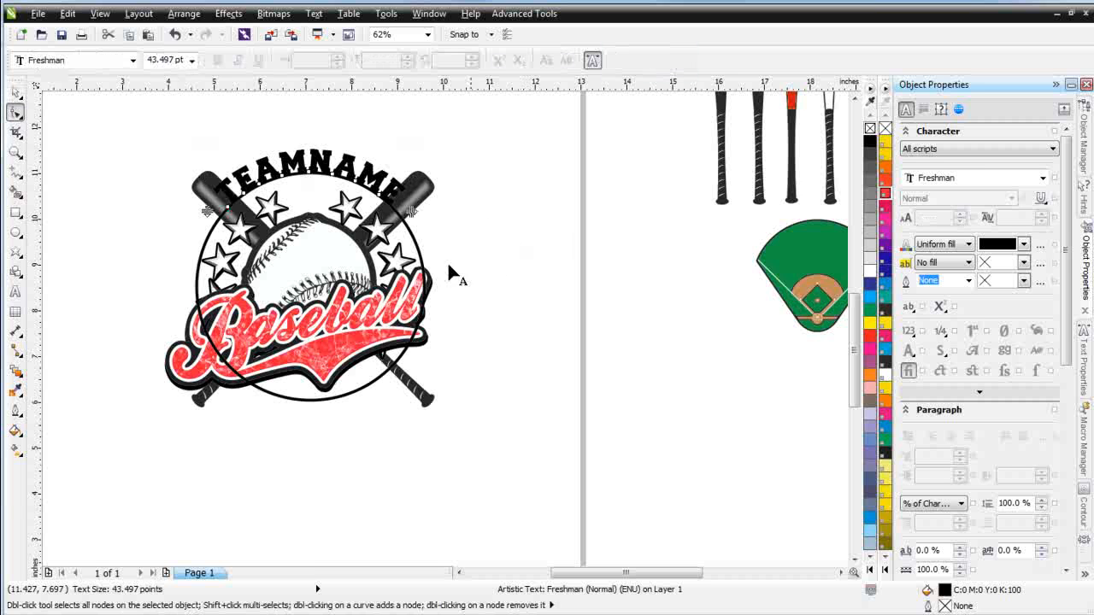
left_click_drag(411, 211, 438, 222)
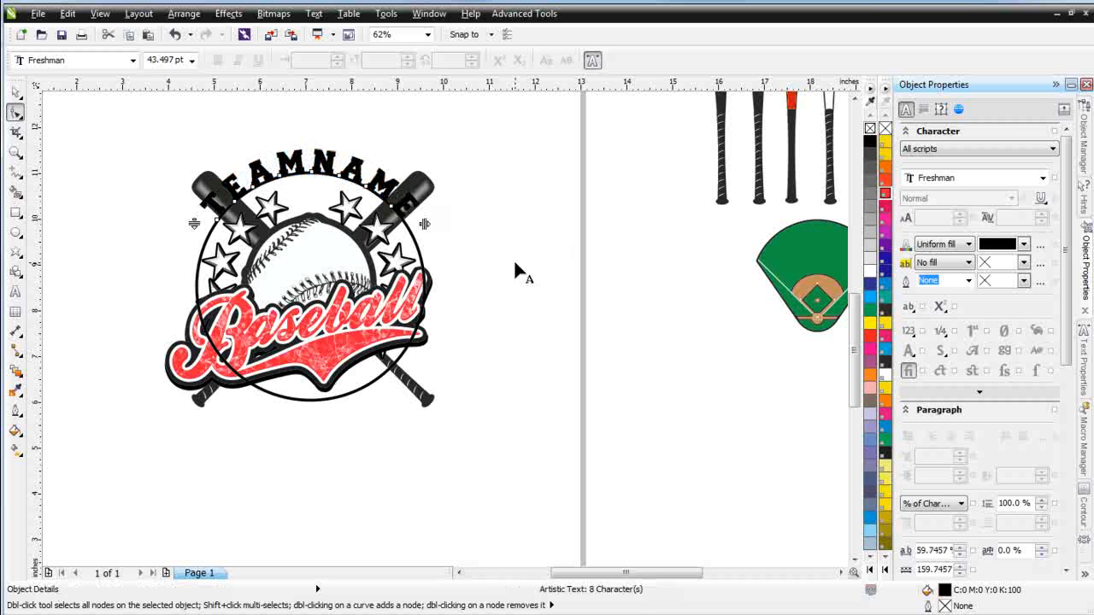
left_click(18, 92)
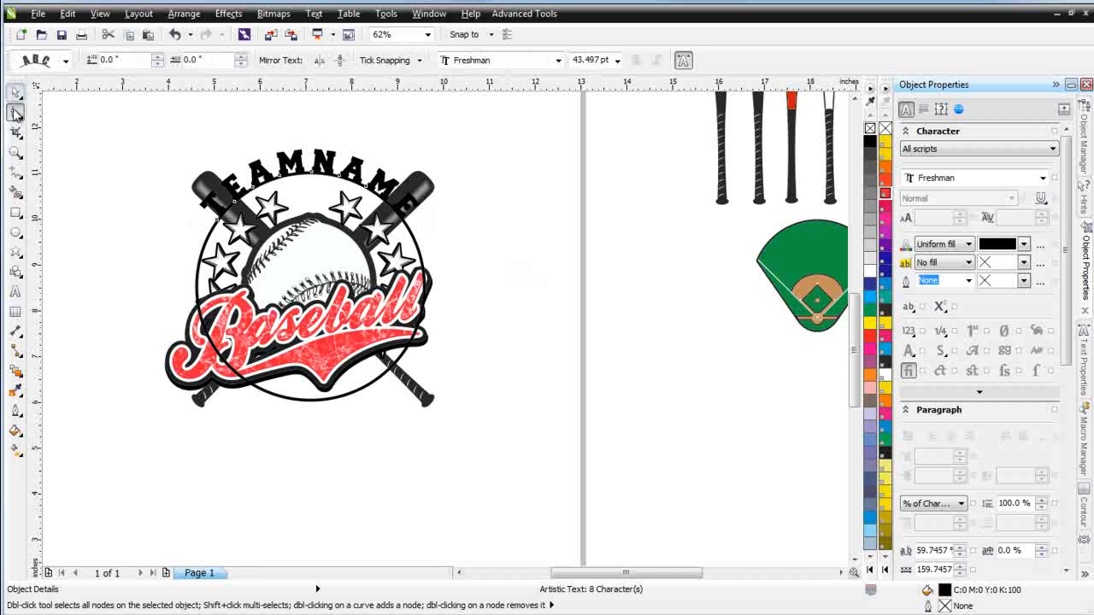
Hide the enclosing circle that serves as the text path, leaving only the arched lettering
right_click(415, 247)
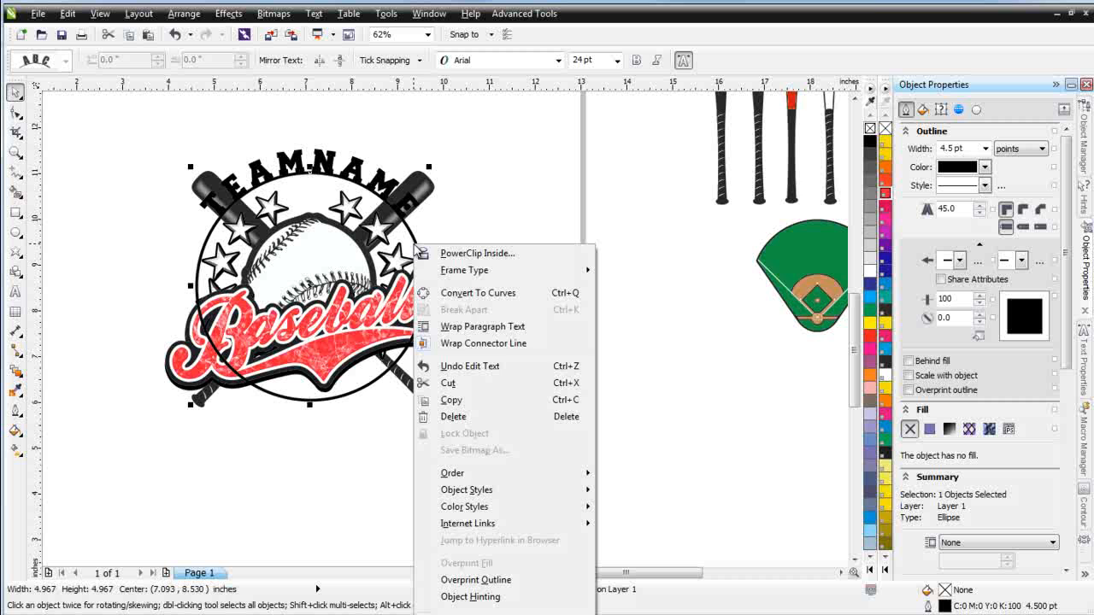
left_click(577, 154)
left_click(494, 240)
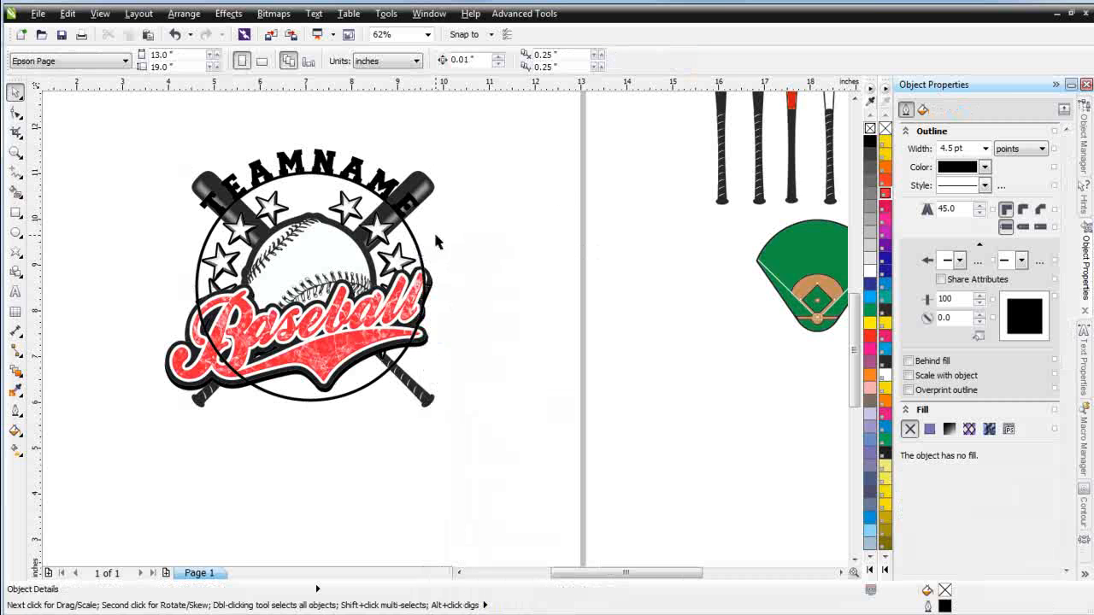
right_click(414, 242)
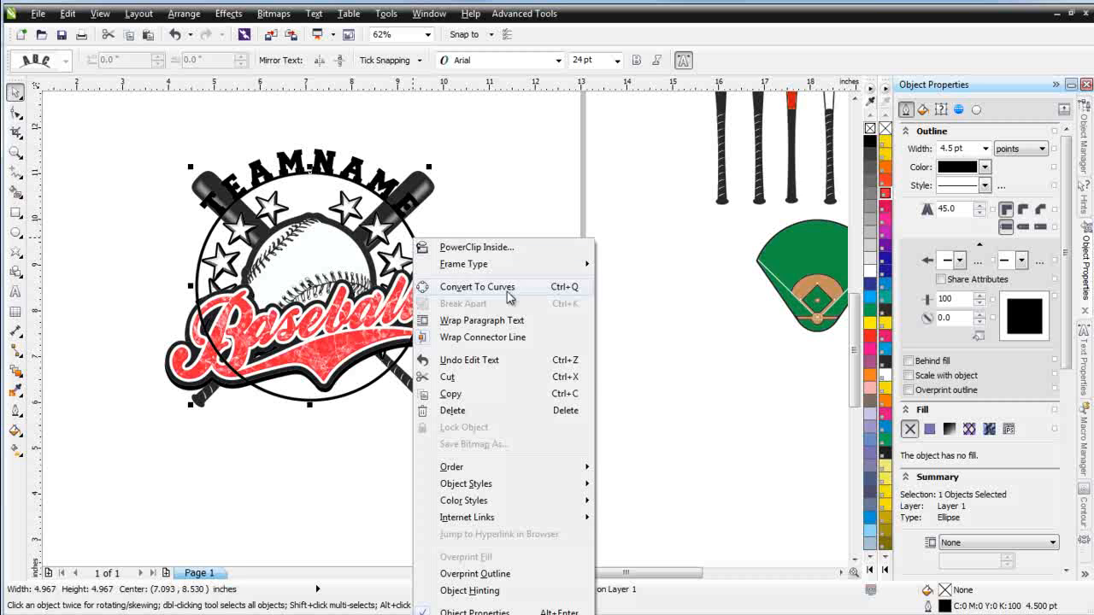
left_click(504, 385)
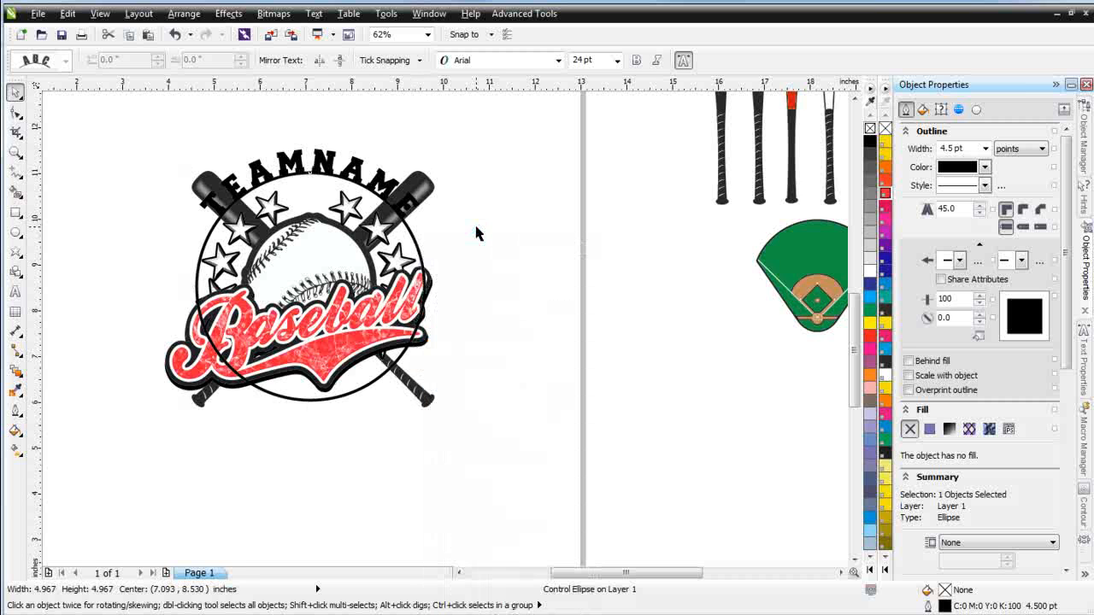
Fill the TEAMNAME lettering white and convert it to curves
left_click(326, 171)
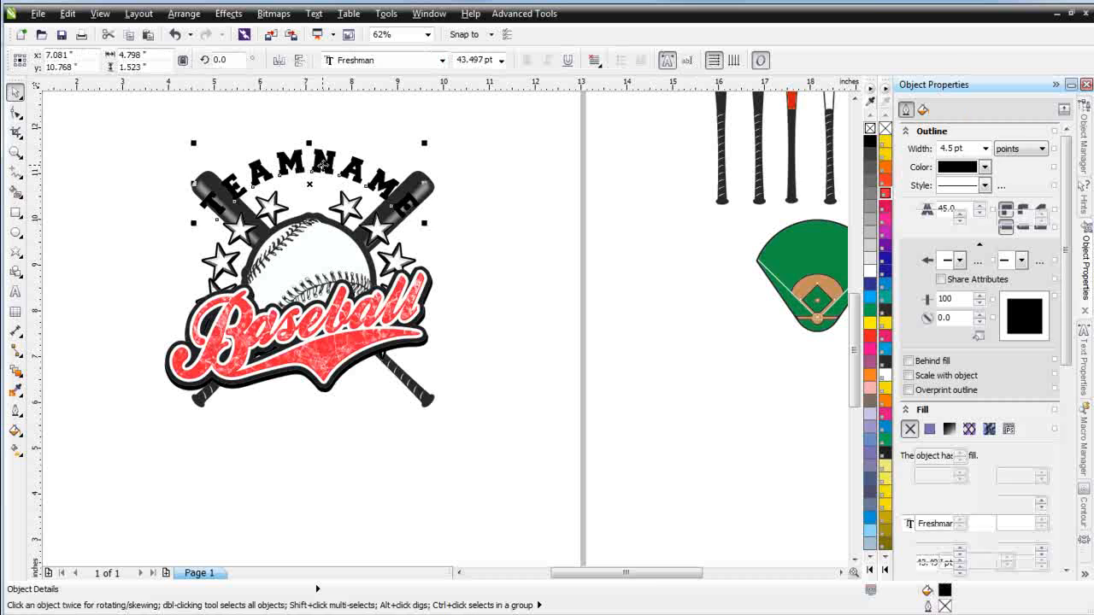
left_click(870, 271)
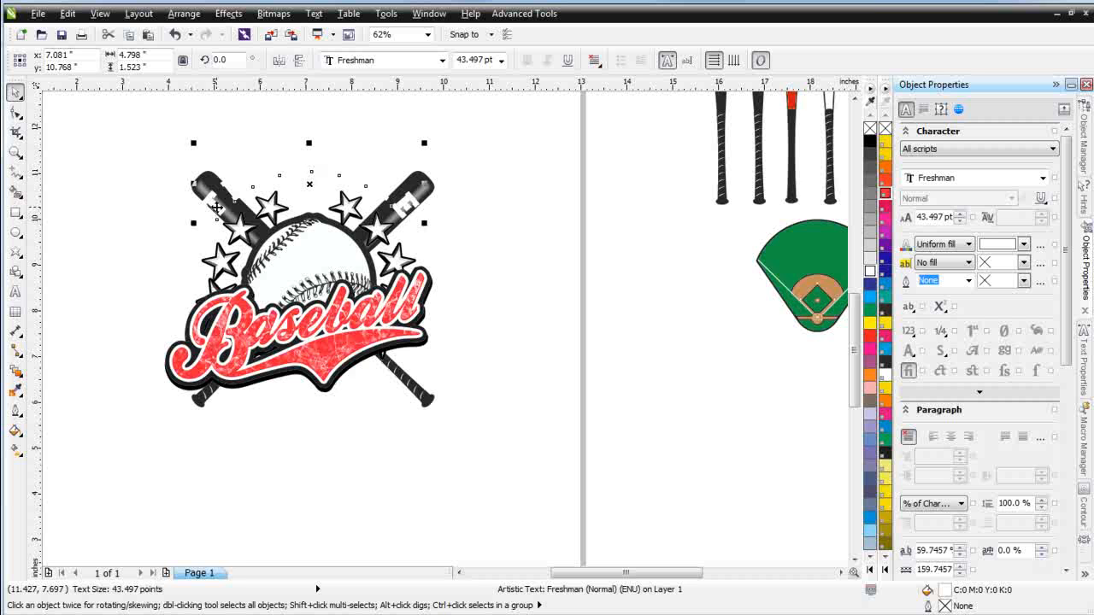
right_click(217, 208)
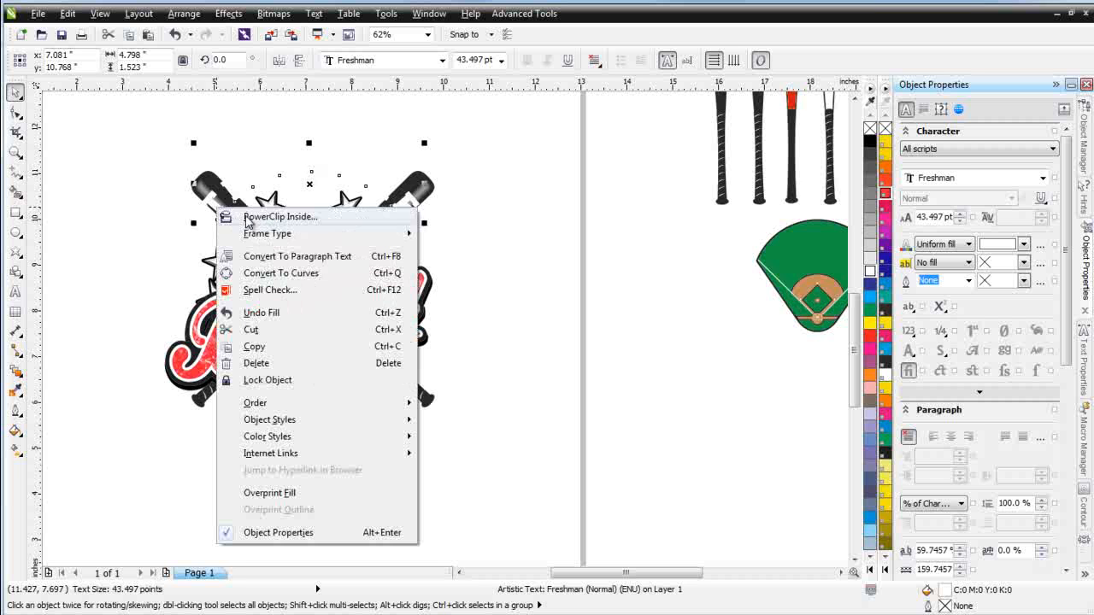
left_click(282, 272)
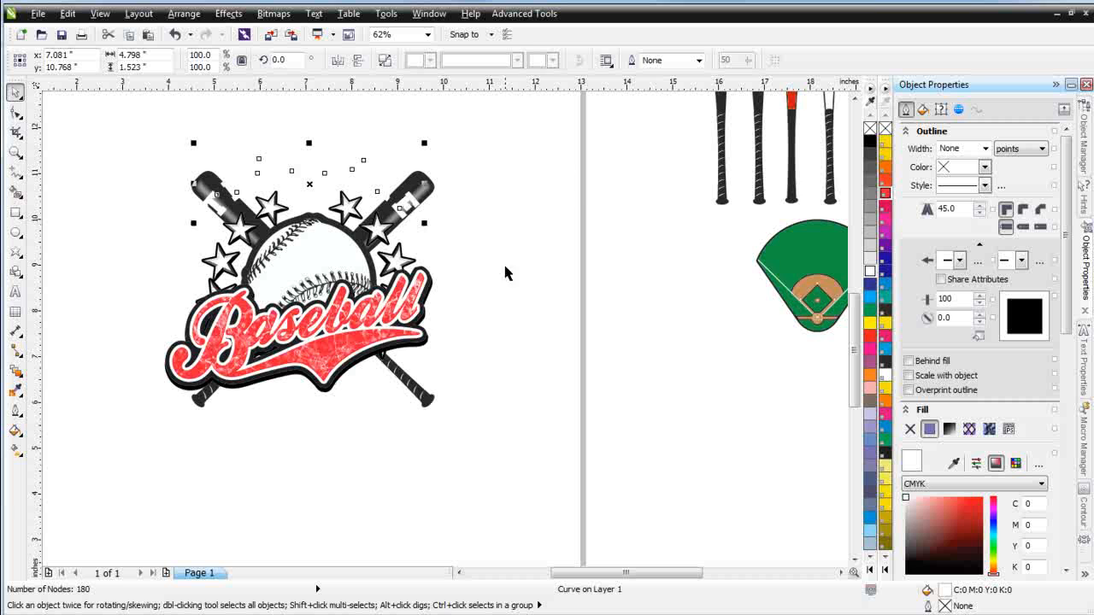
Give the lettering an 8 pt black outline behind the fill, scaled with the object, with round corners
left_click(984, 149)
left_click(969, 252)
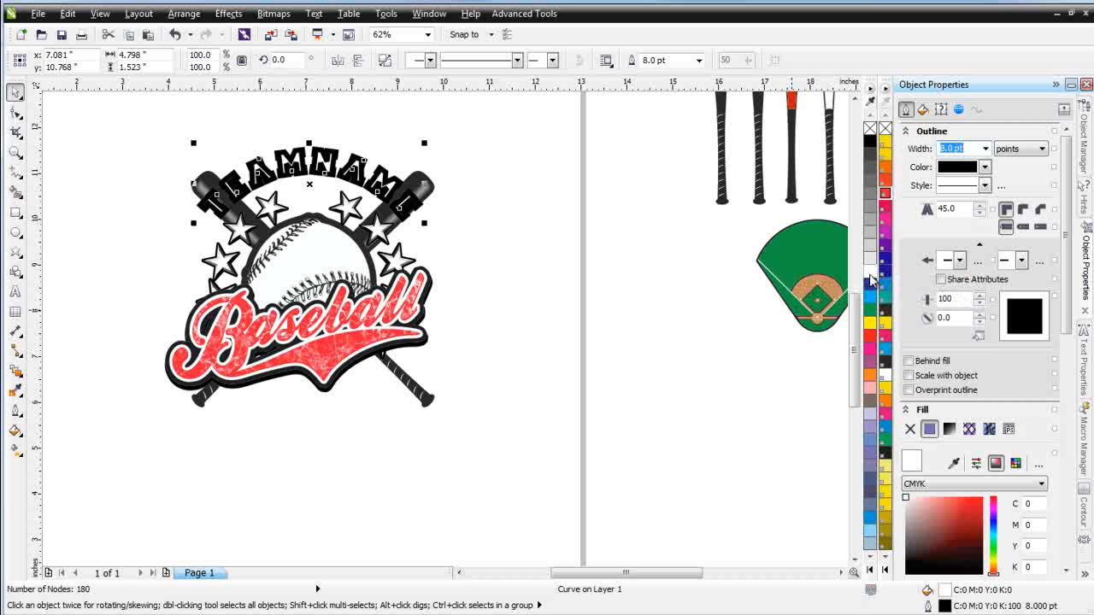
left_click(909, 360)
left_click(909, 376)
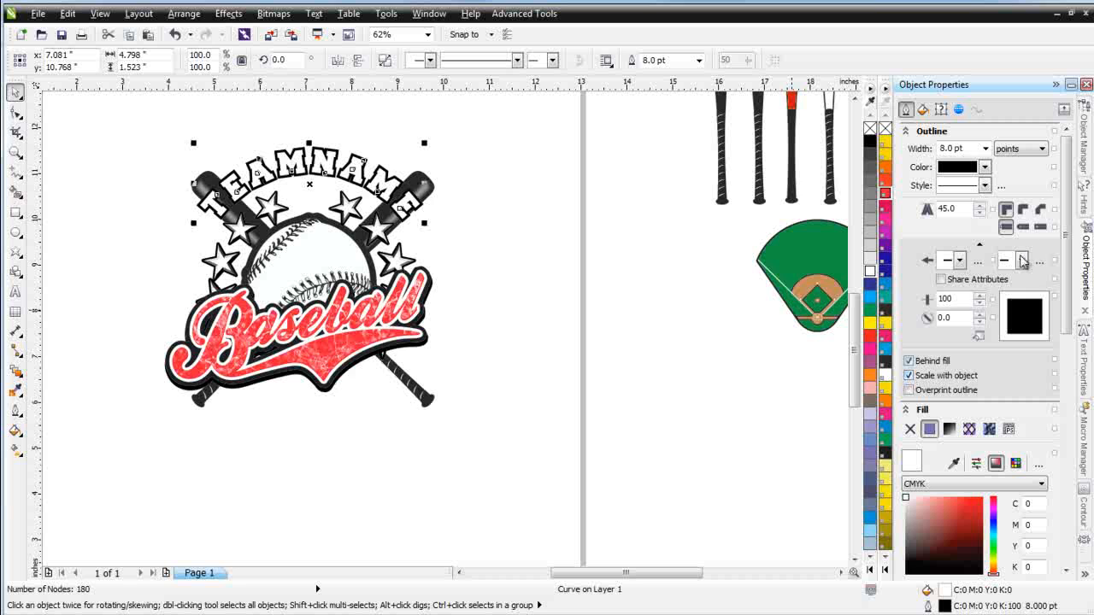
left_click(1023, 211)
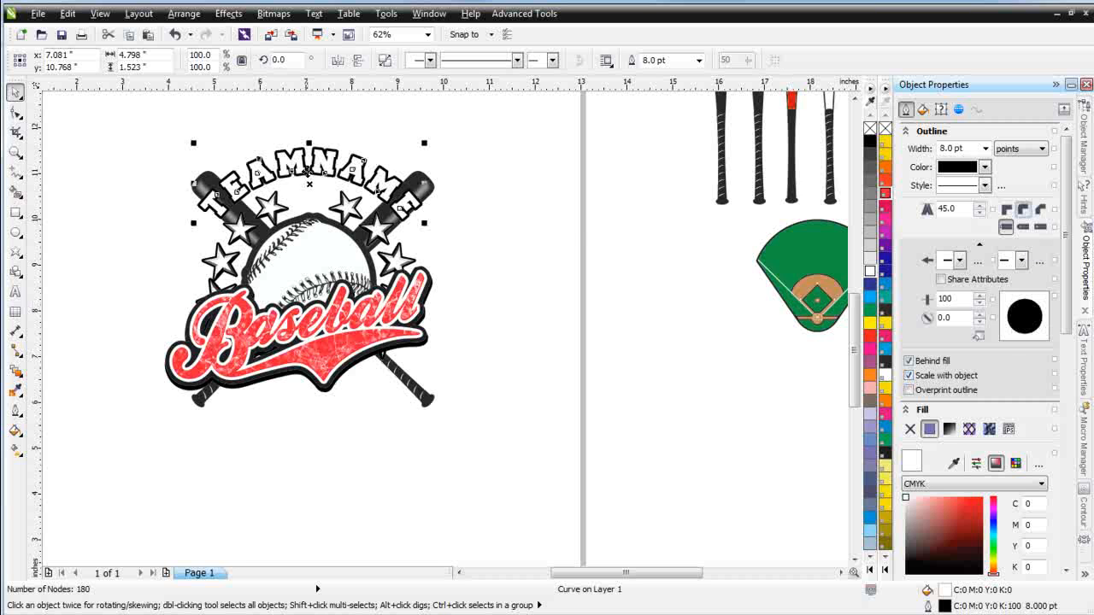
Nudge the lettering down slightly and thicken its outline to 10 pt
left_click_drag(309, 182, 308, 188)
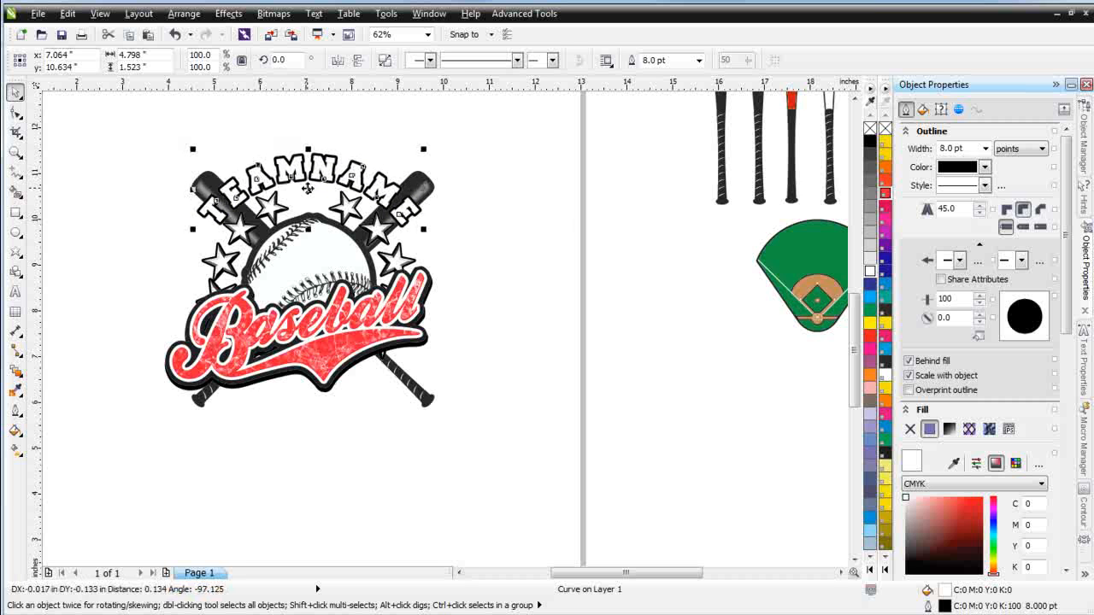
left_click(479, 321)
left_click(325, 174)
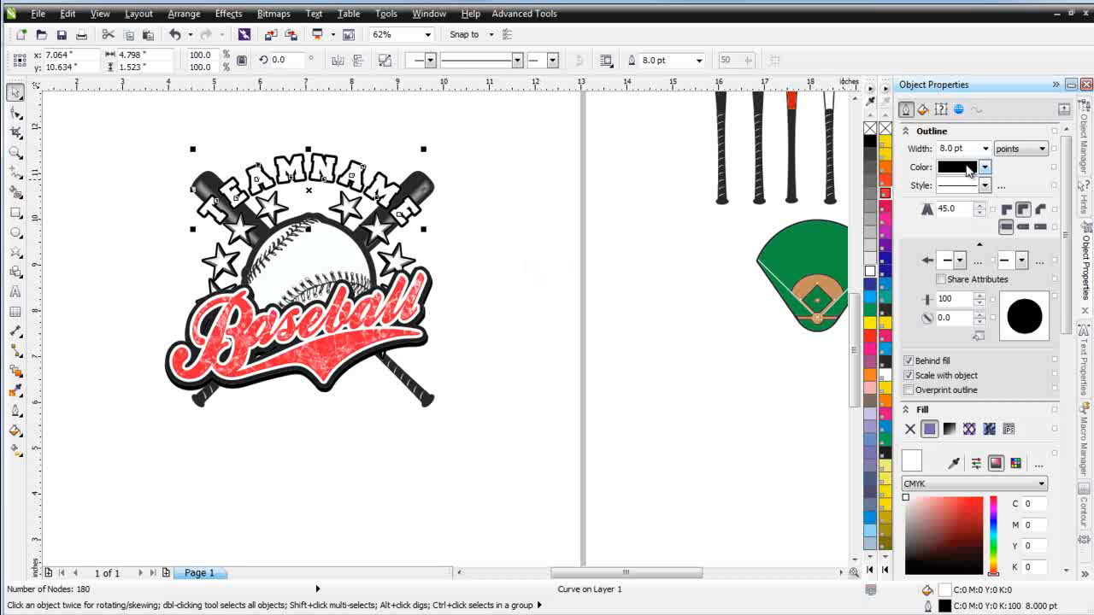
left_click(986, 148)
left_click(969, 266)
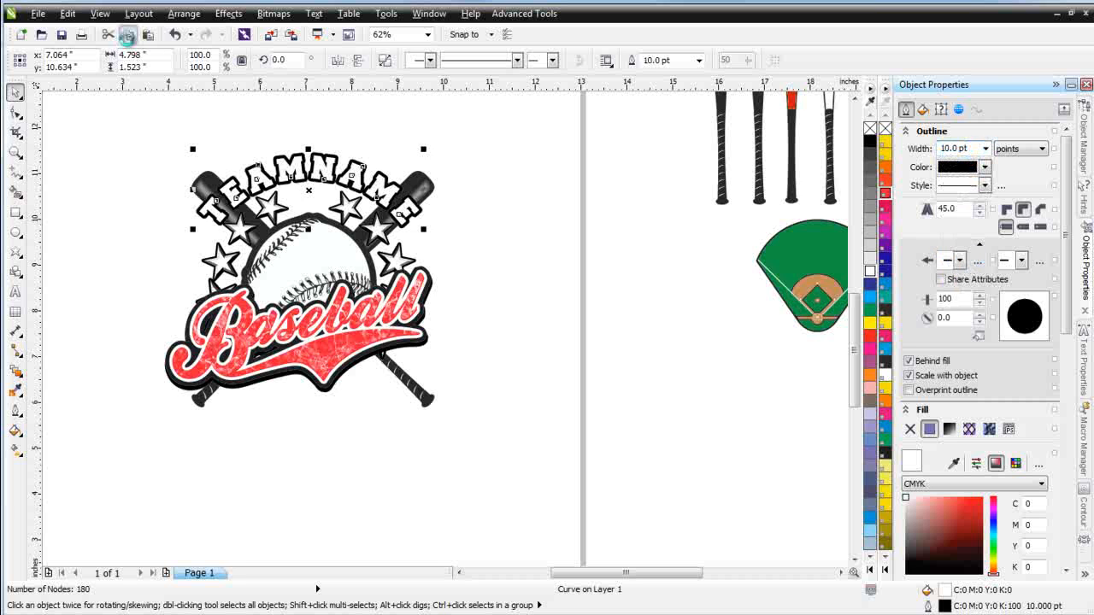
Paste a duplicate of the lettering on top and give it a white 4 pt outline
left_click(149, 39)
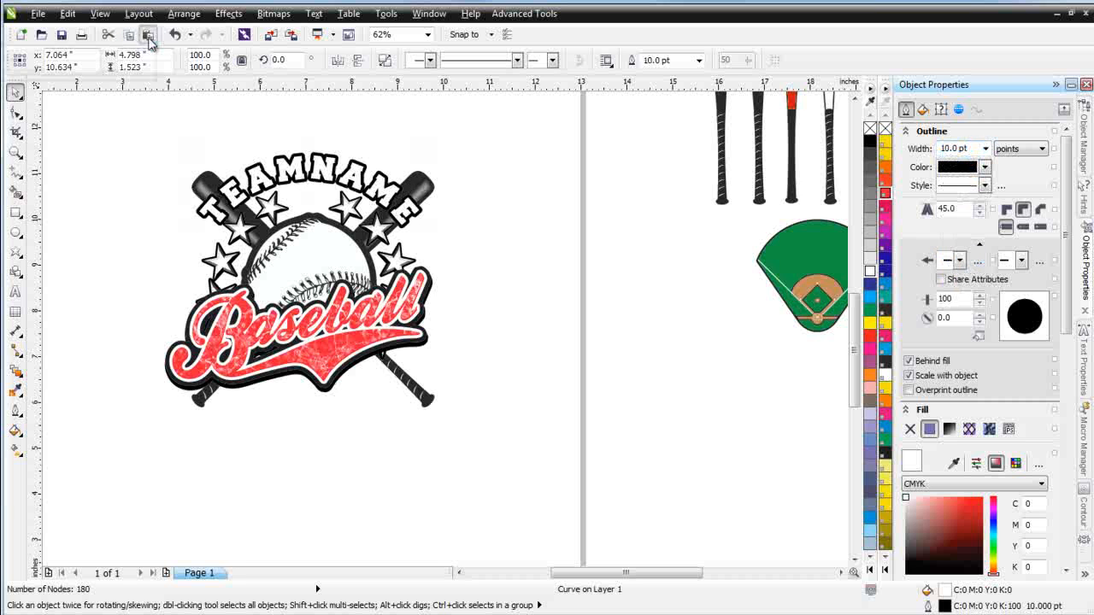
left_click(871, 142)
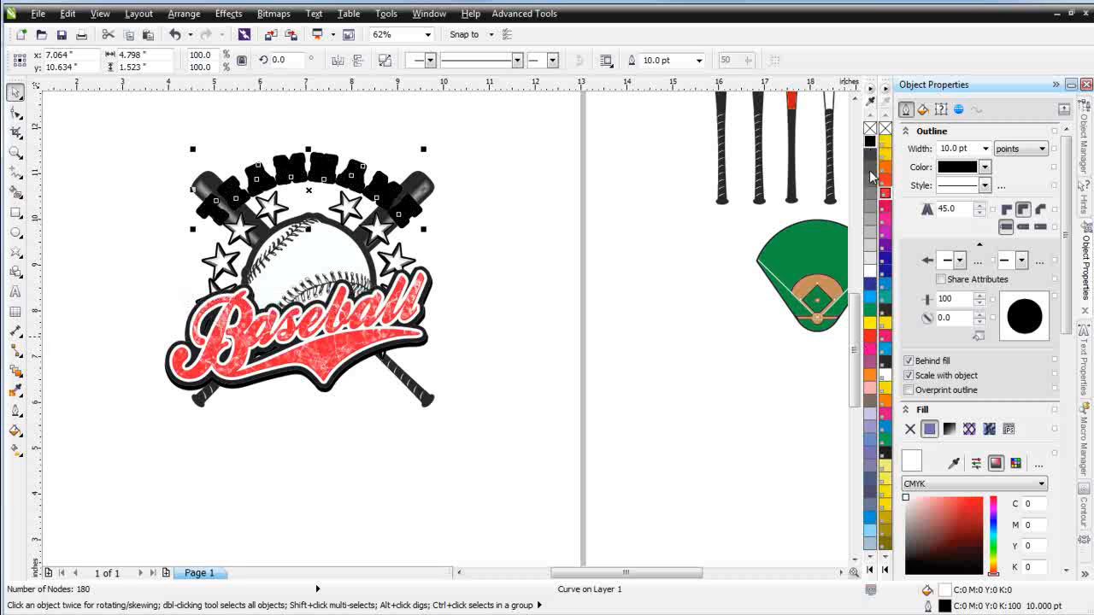
right_click(871, 272)
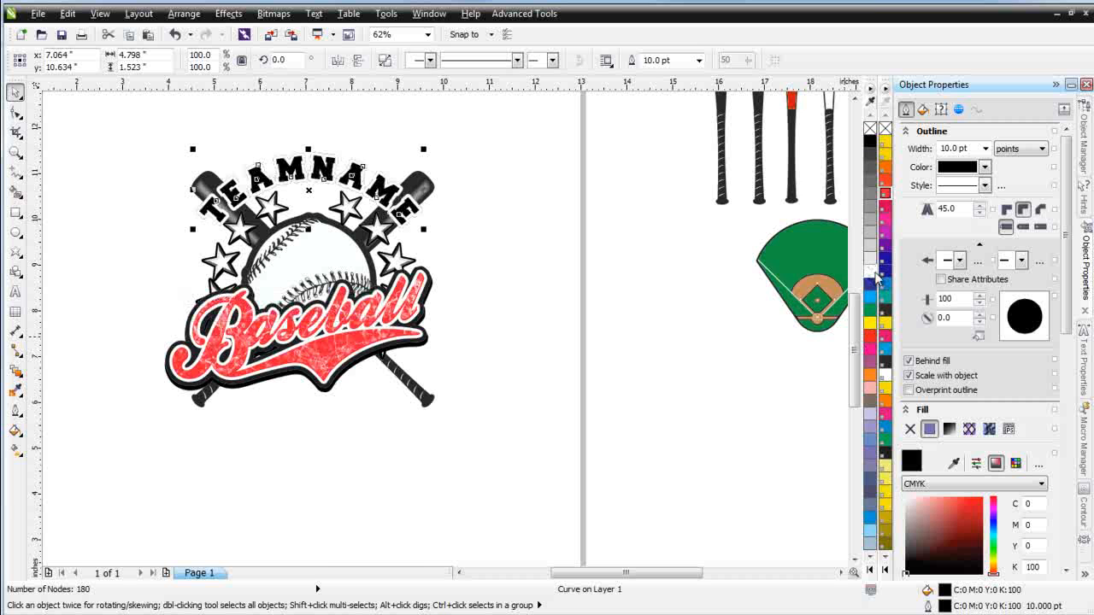
left_click(985, 148)
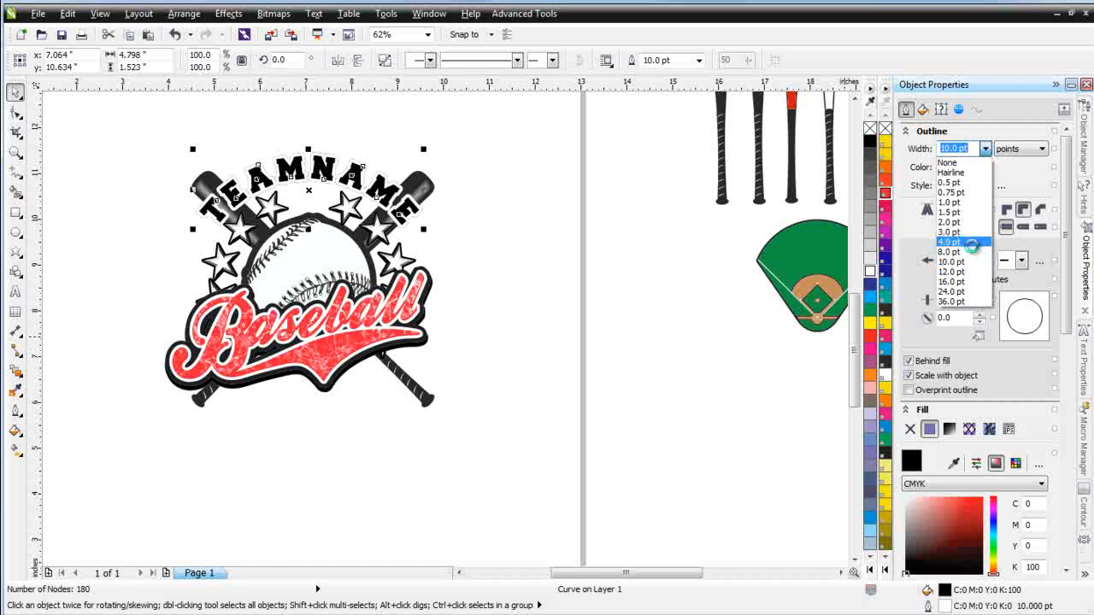
left_click(973, 245)
left_click(503, 281)
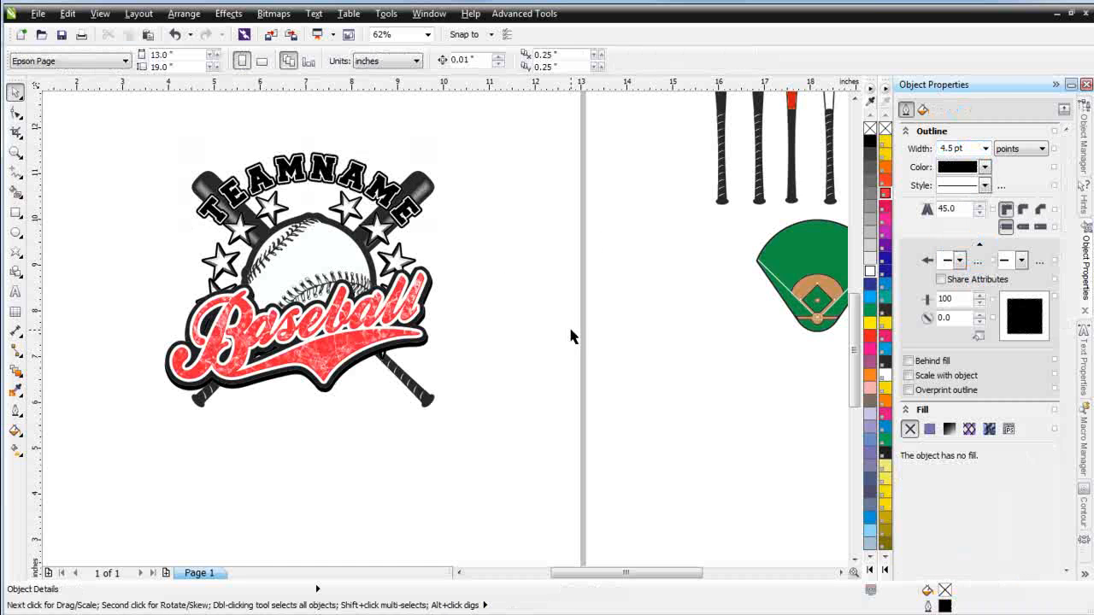
Fill the top TEAMNAME copy with PANTONE Red 032 C
left_click(385, 196)
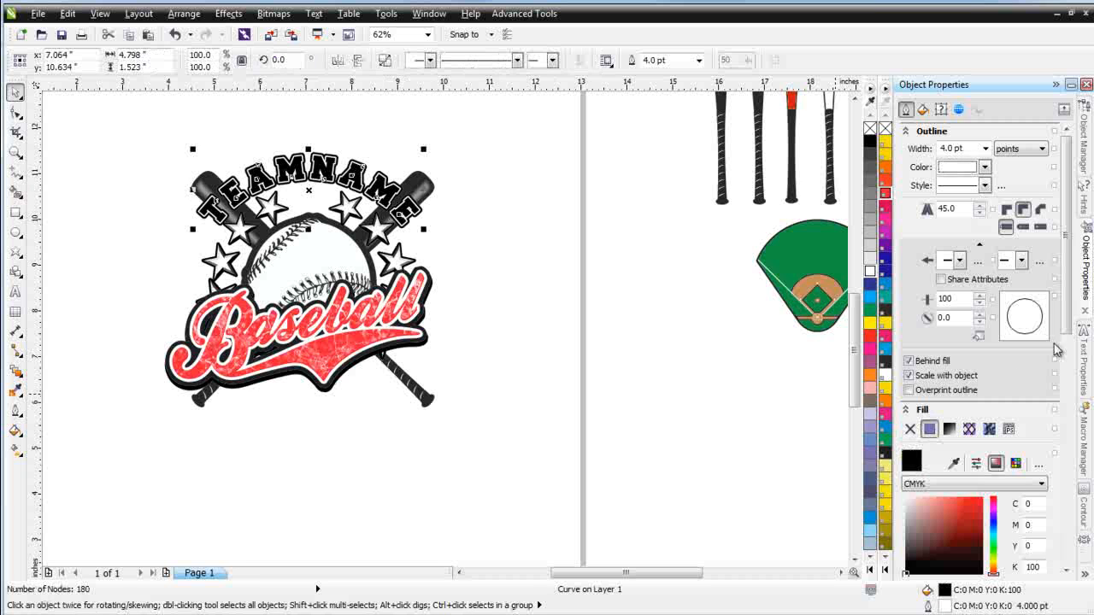
left_click(885, 193)
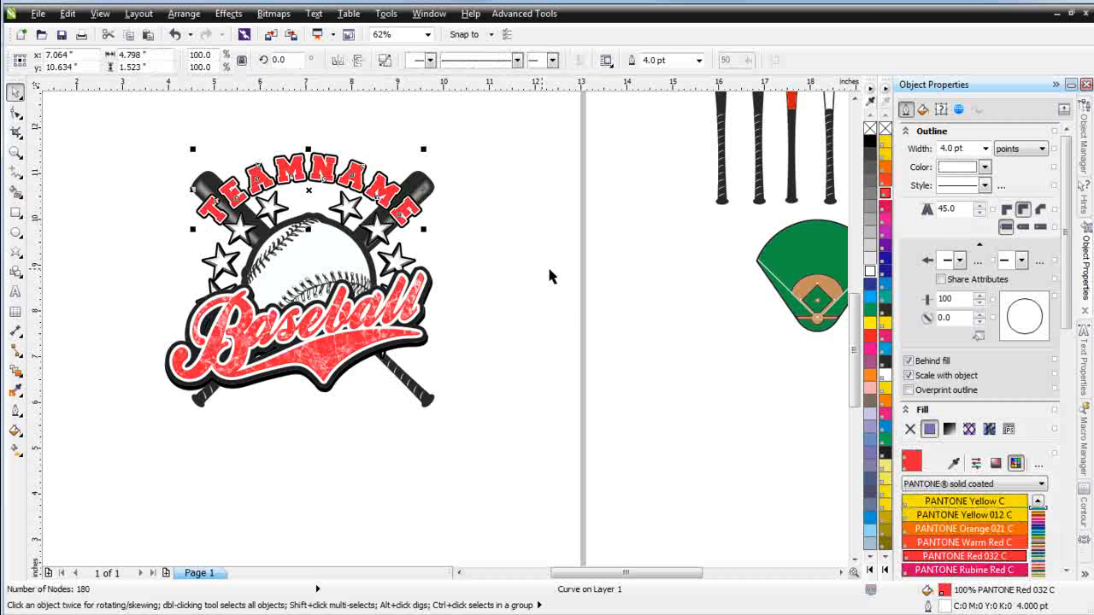
left_click(573, 300)
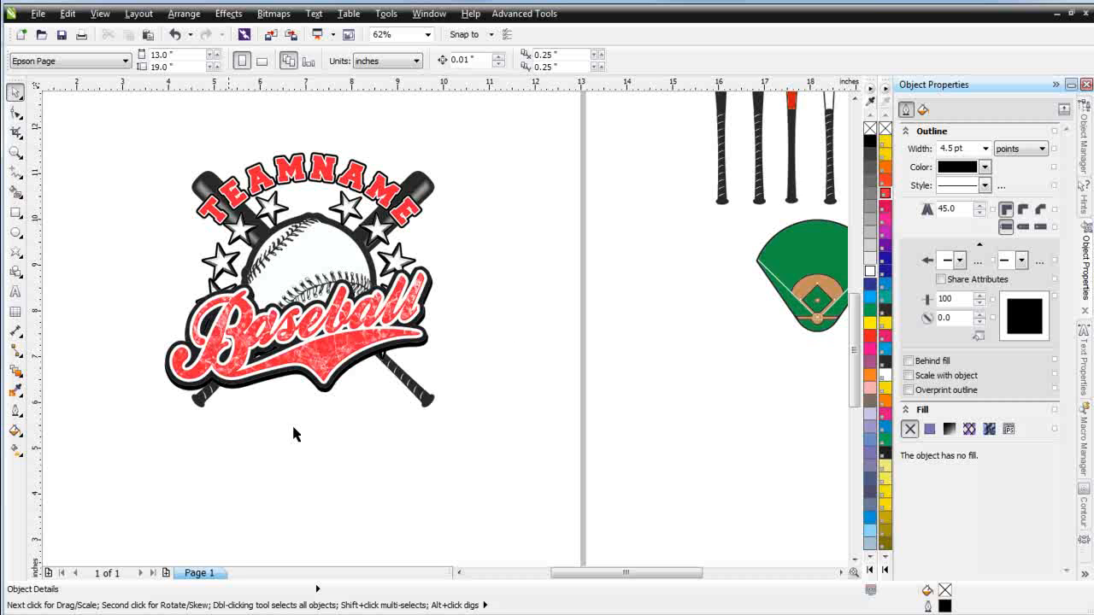
Select the whole emblem and move it down on the page
left_click_drag(107, 139, 555, 475)
left_click_drag(293, 326, 286, 381)
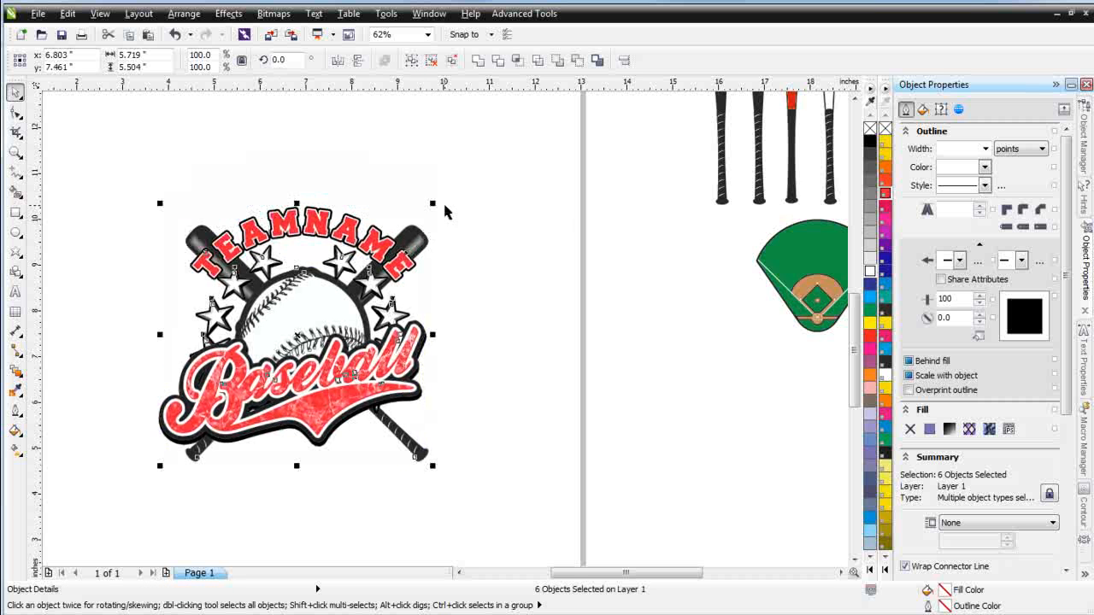
Enlarge the whole emblem proportionally to about 6.8 inches wide
left_click_drag(434, 203, 485, 154)
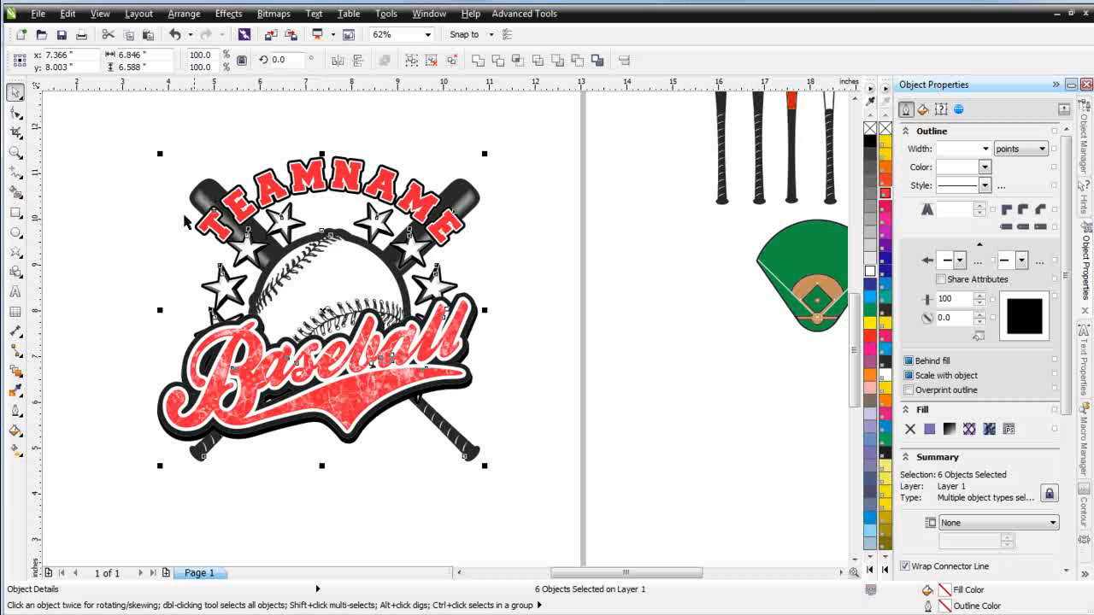
Draw a polygon over the centre of the ball and set it to 25 sides
left_click(17, 252)
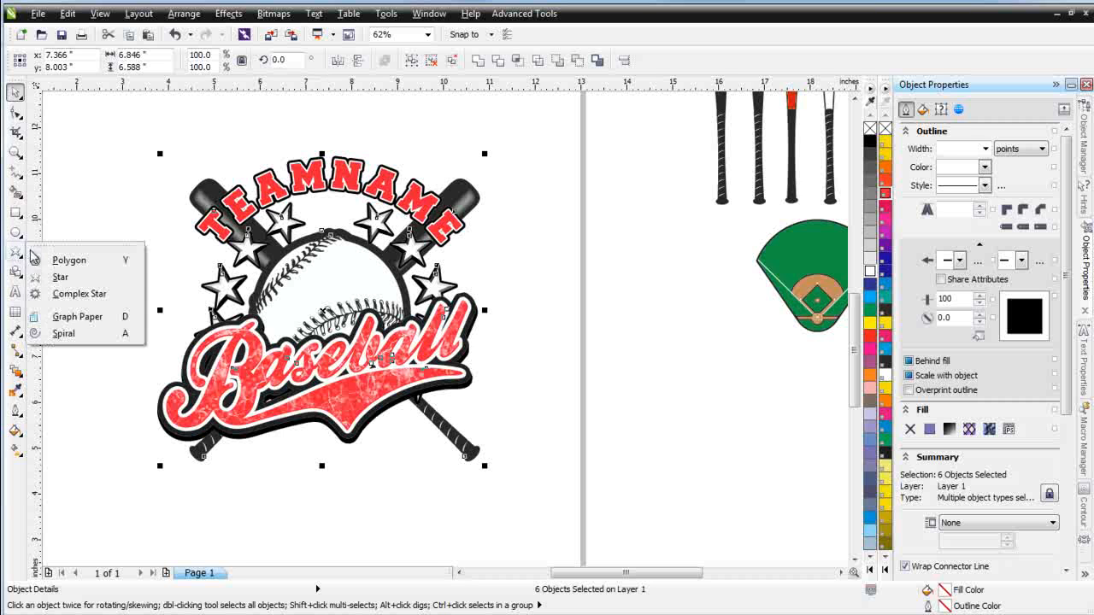
left_click(68, 260)
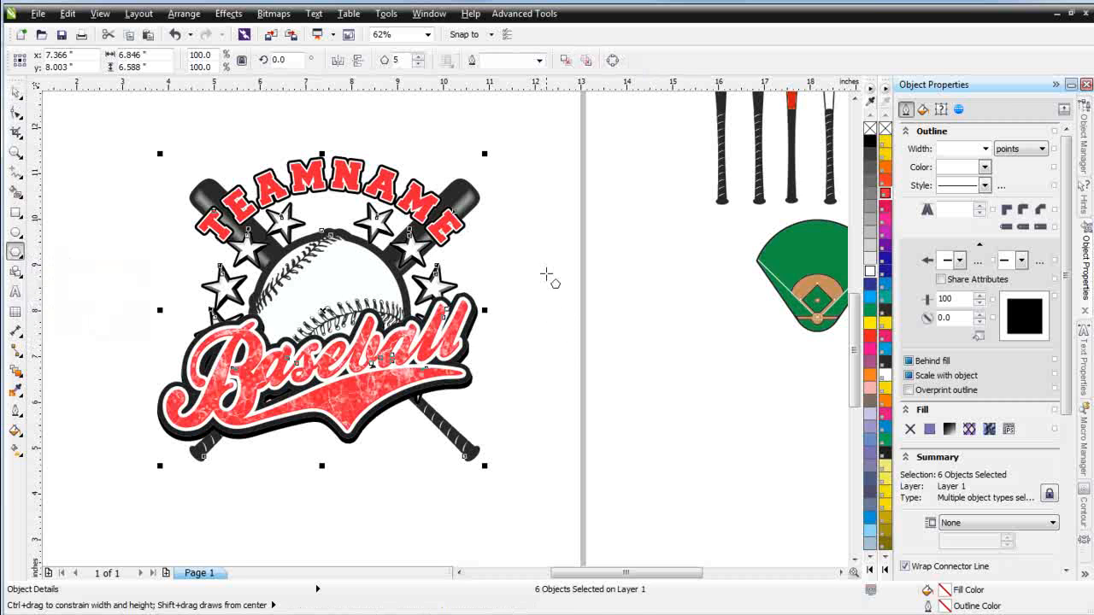
left_click(547, 276)
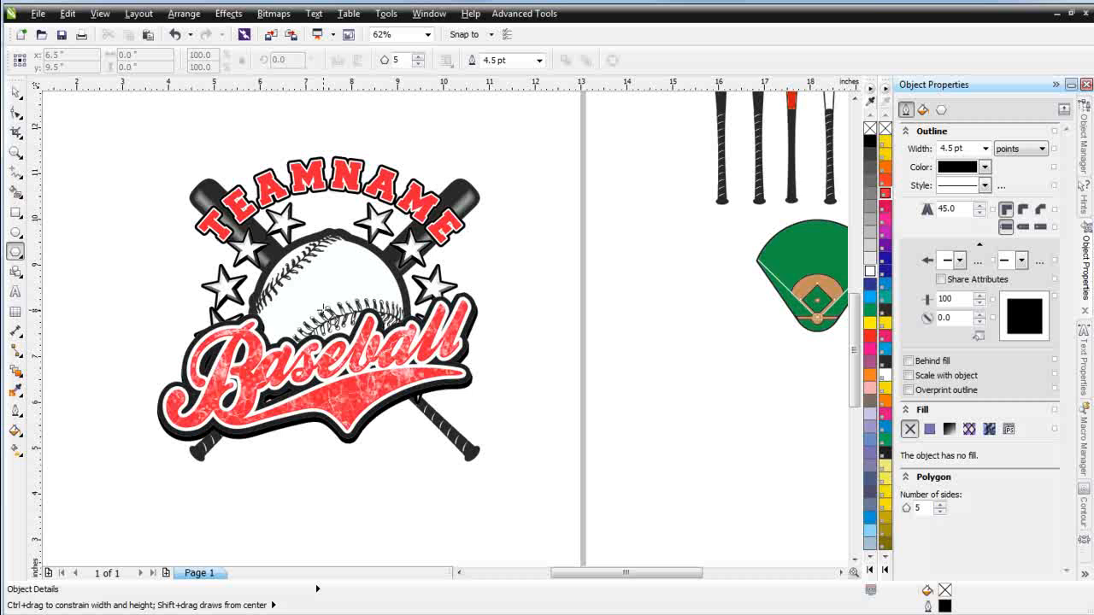
left_click_drag(328, 302, 376, 344)
double_click(407, 60)
type("2")
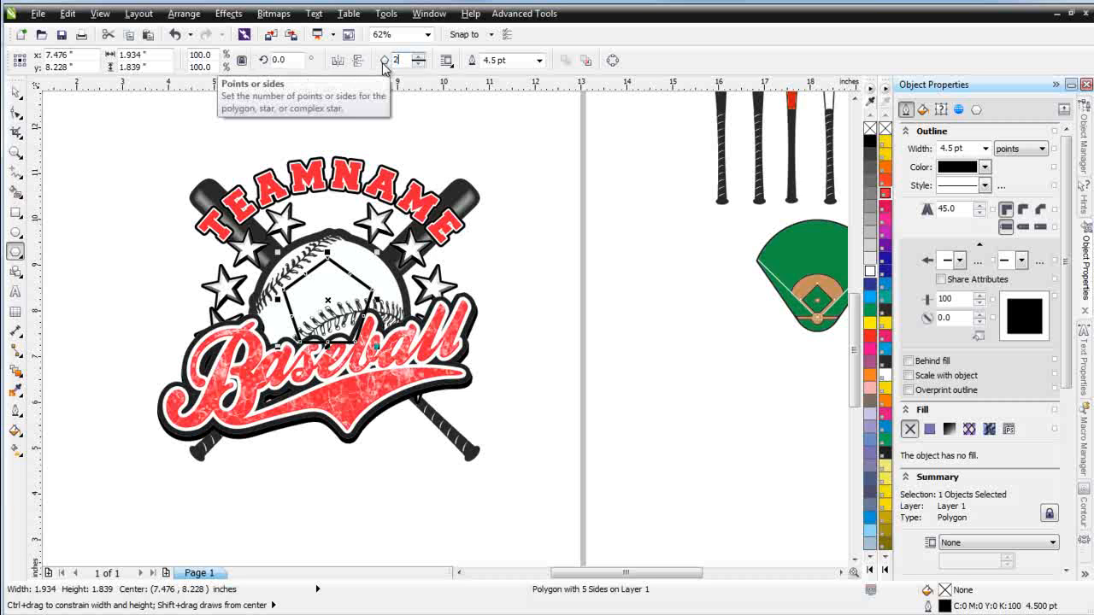
type("5")
key("Return")
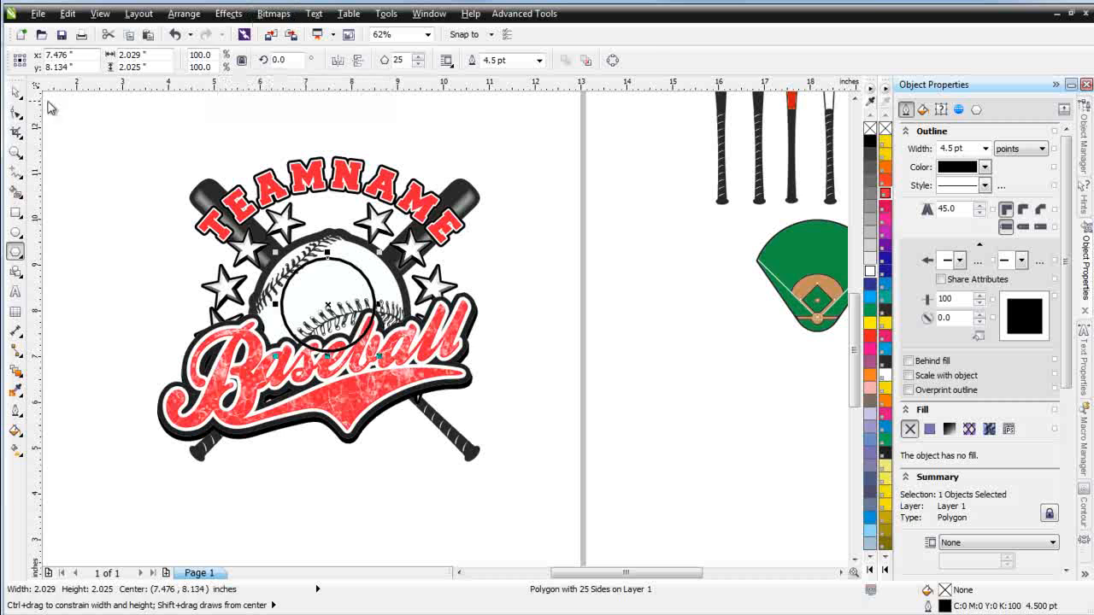
Pull one polygon node far outward into a sunburst, fill it 20% black and remove its outline
left_click(16, 112)
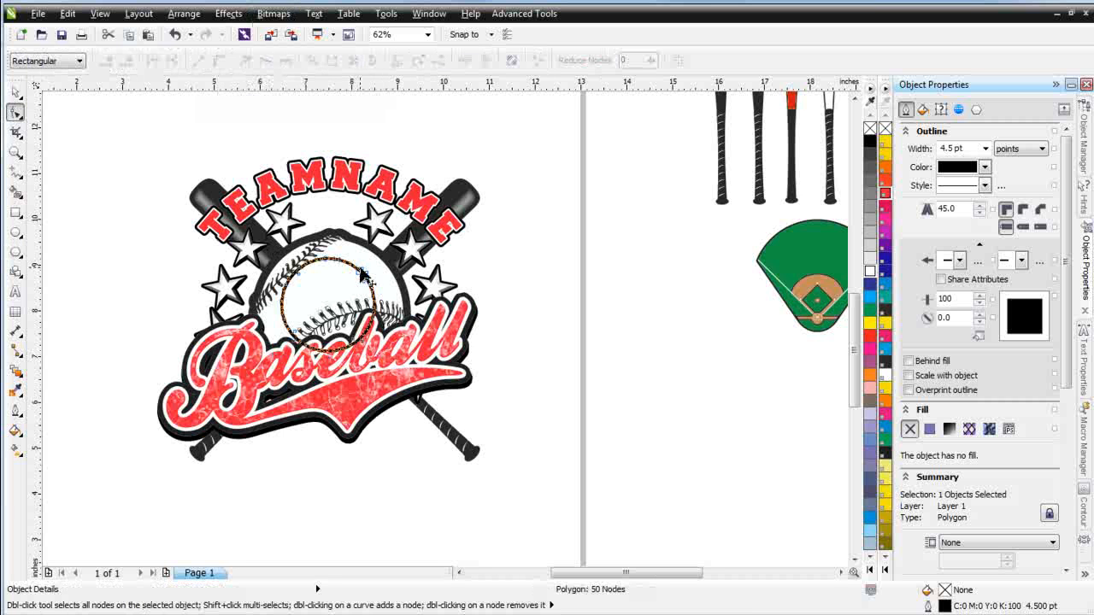
left_click_drag(363, 272, 476, 174)
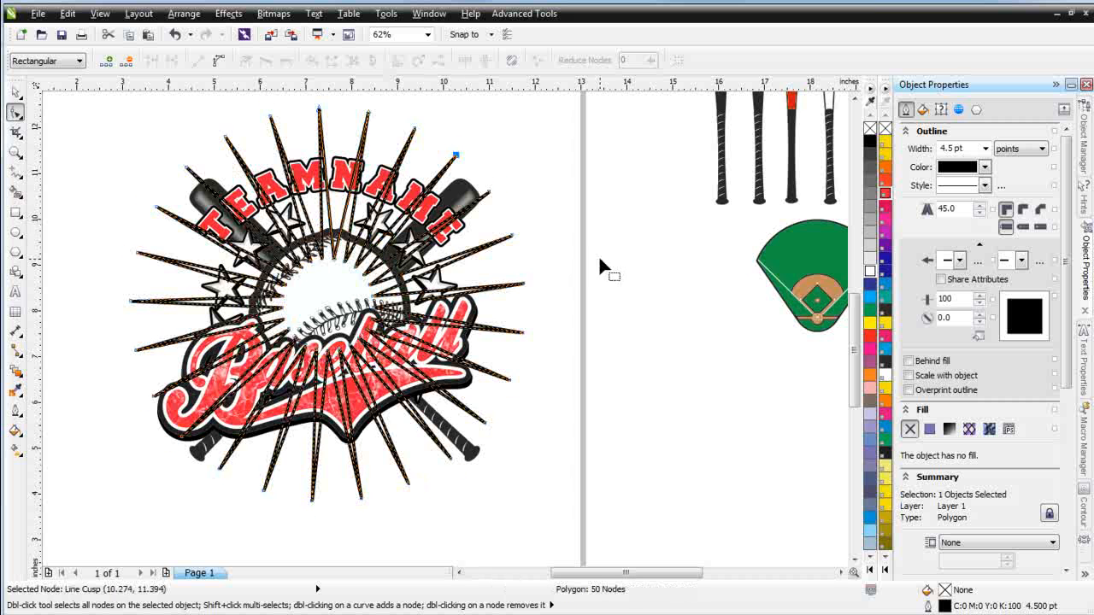
left_click(870, 245)
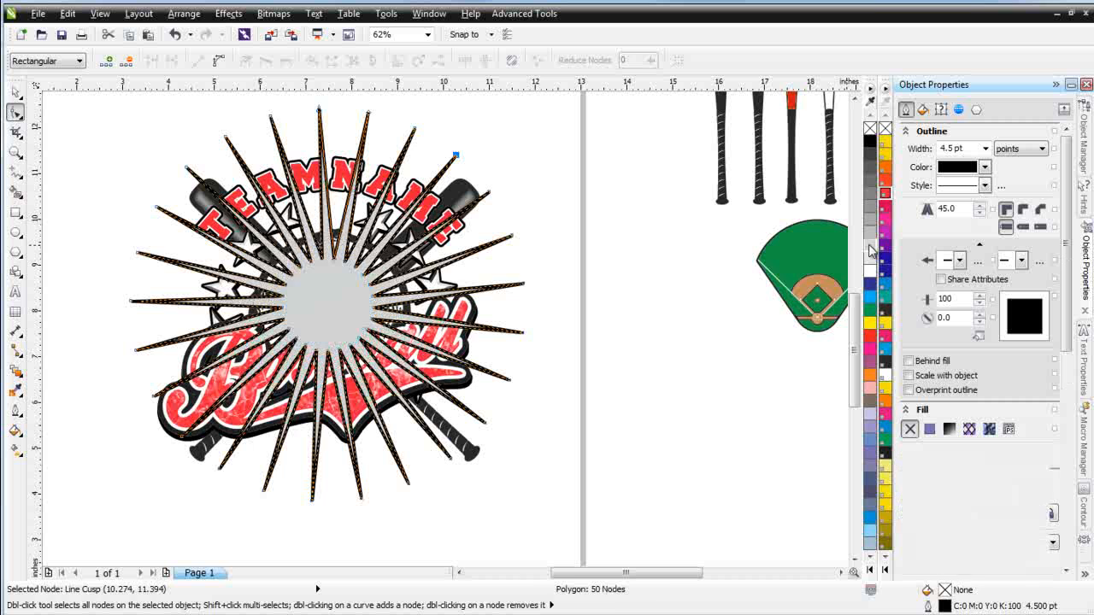
right_click(870, 128)
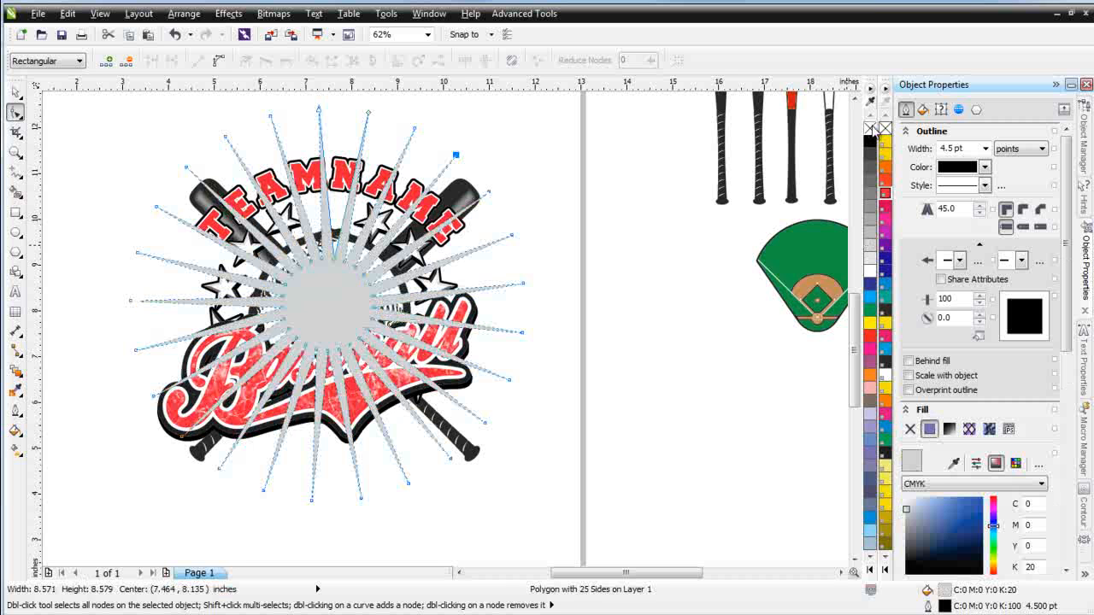
Send the sunburst to the back of the layer and increase its points to 40
left_click(15, 92)
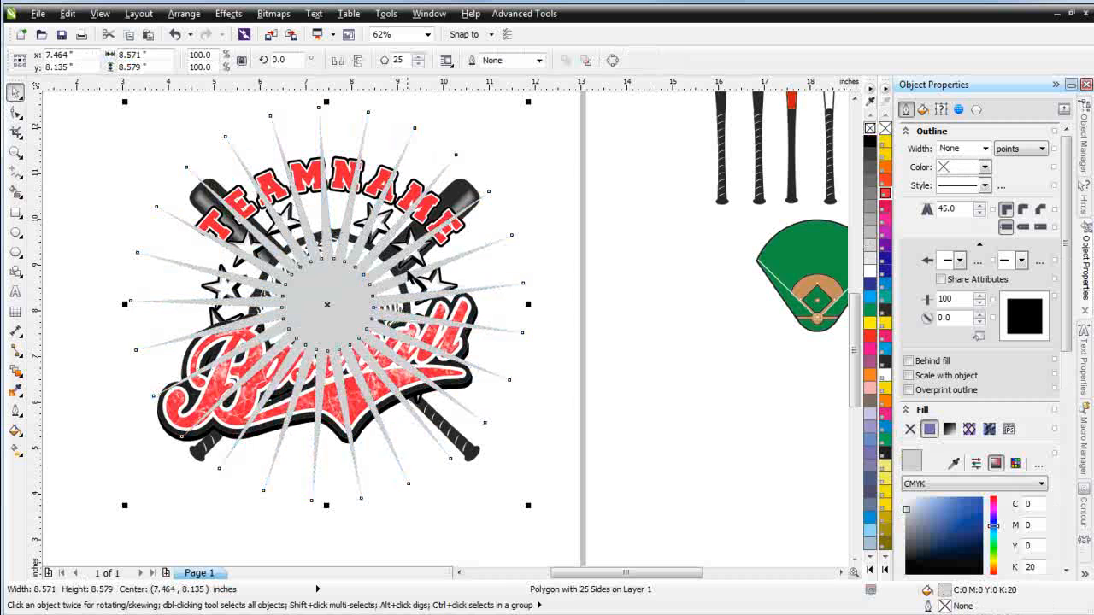
left_click(588, 60)
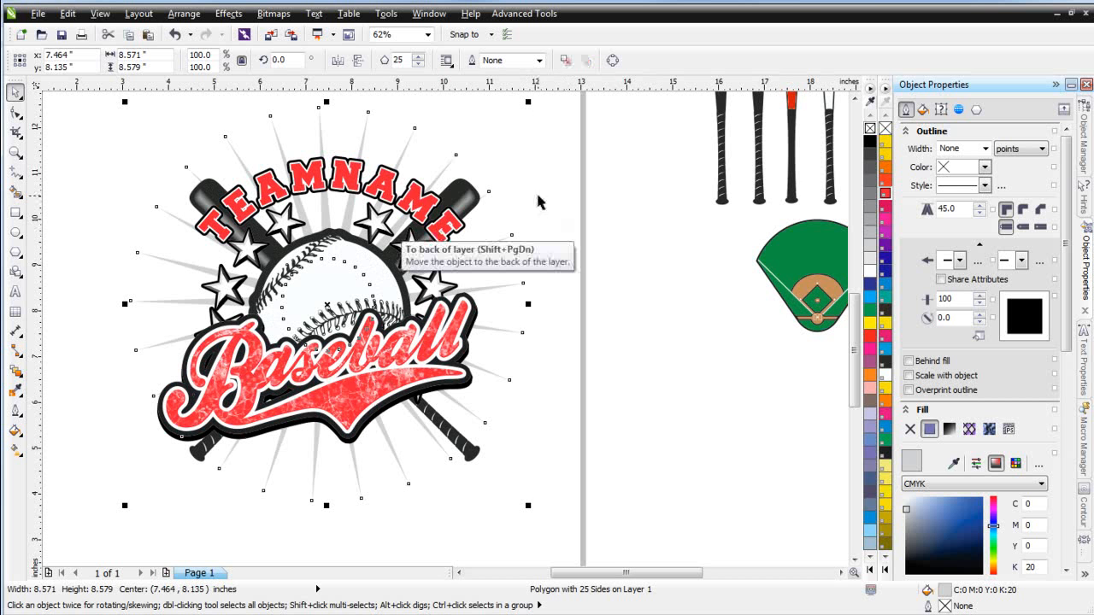
double_click(399, 60)
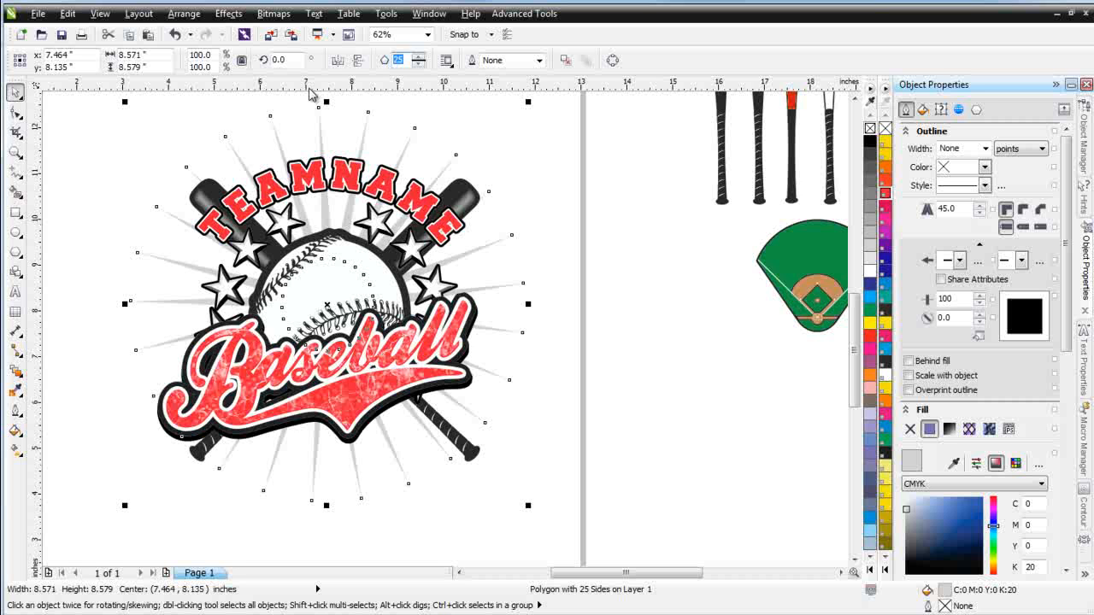
type("40")
key("Return")
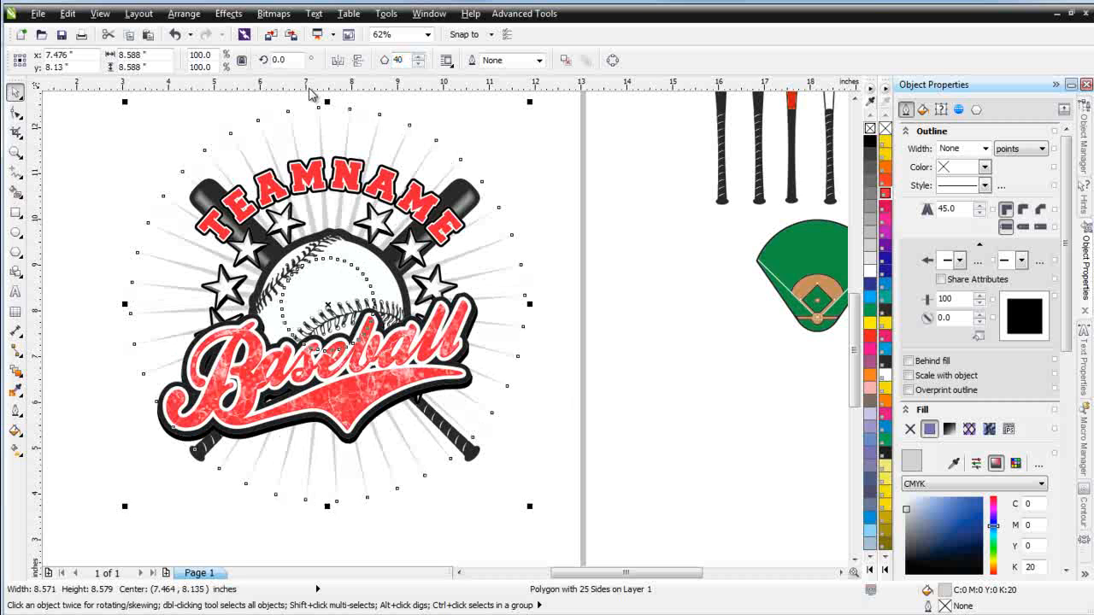
Scale the sunburst down proportionally to about 6.6 inches across
mouse_move(529, 103)
left_mouse_down()
mouse_move(334, 247)
mouse_move(511, 101)
left_mouse_up()
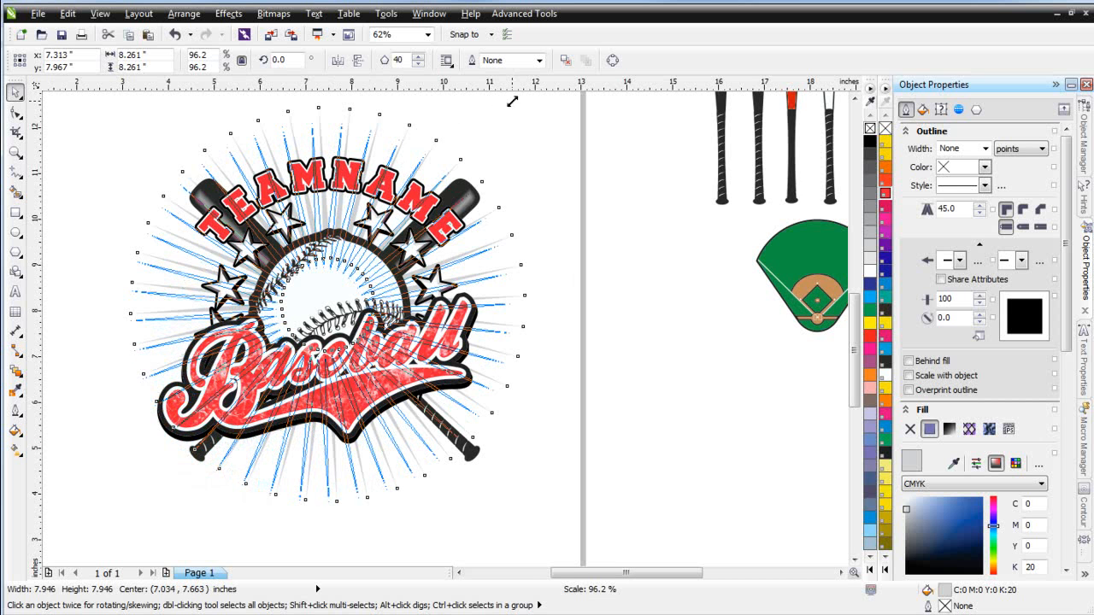
left_click_drag(529, 241, 530, 240)
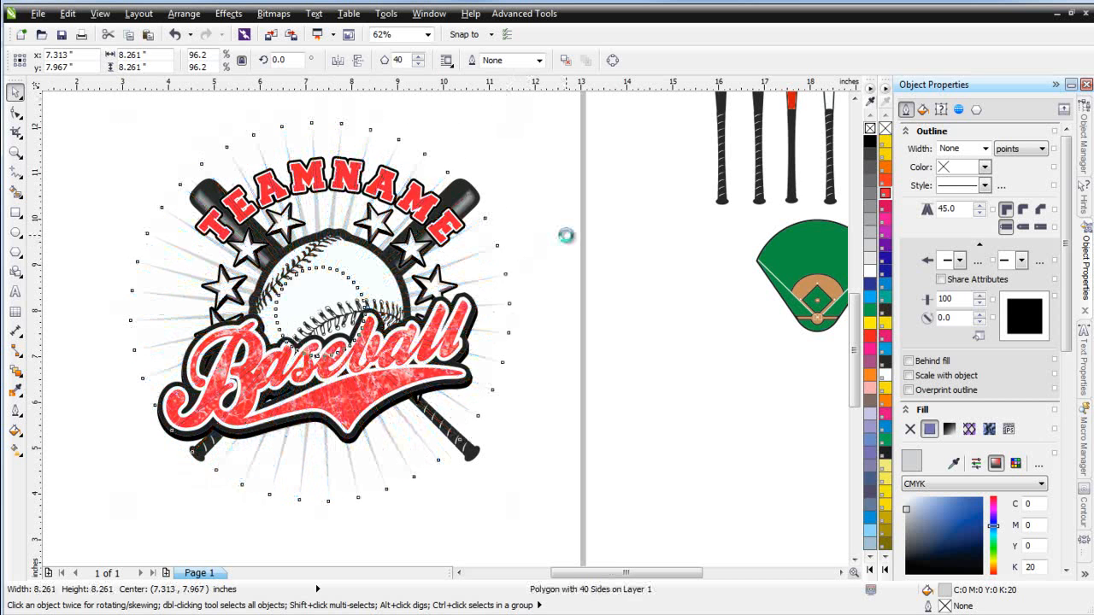
key("ctrl+z")
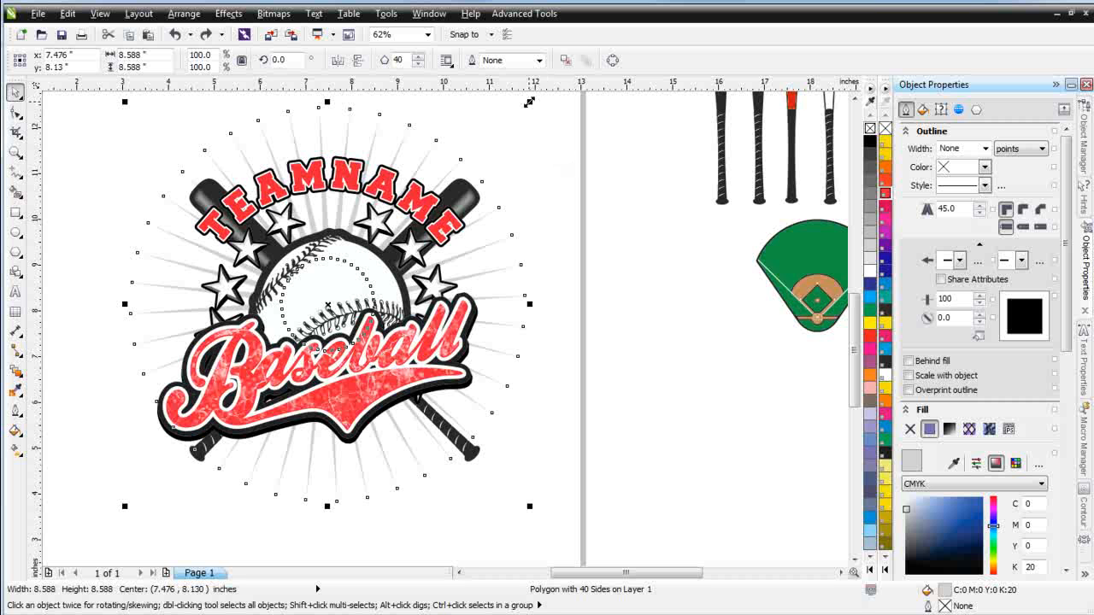
left_click_drag(529, 104, 540, 189)
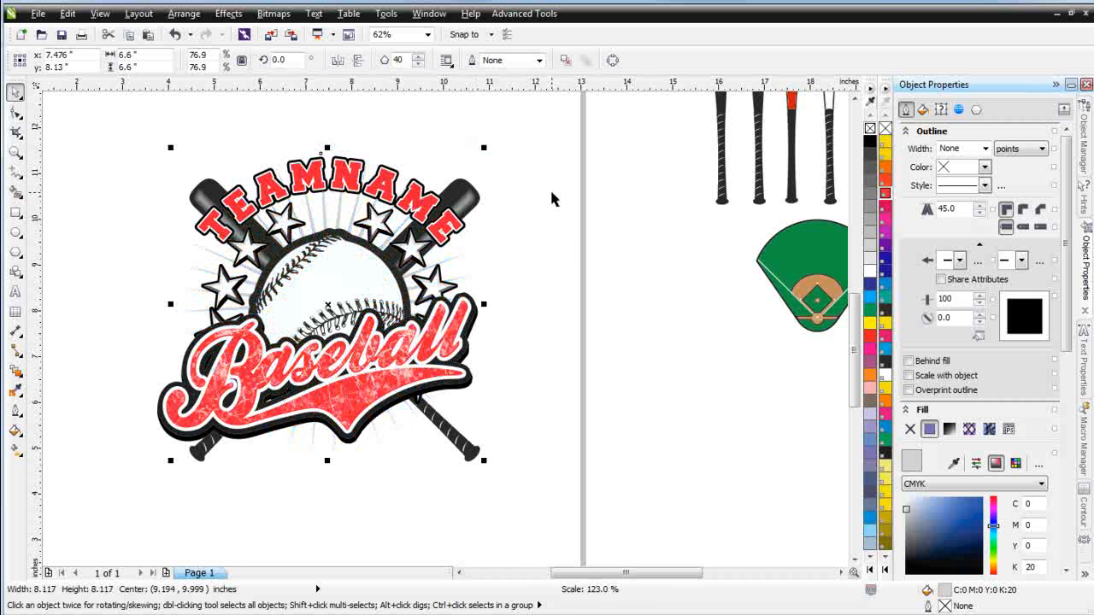
Fill the sunburst black
left_click(886, 194)
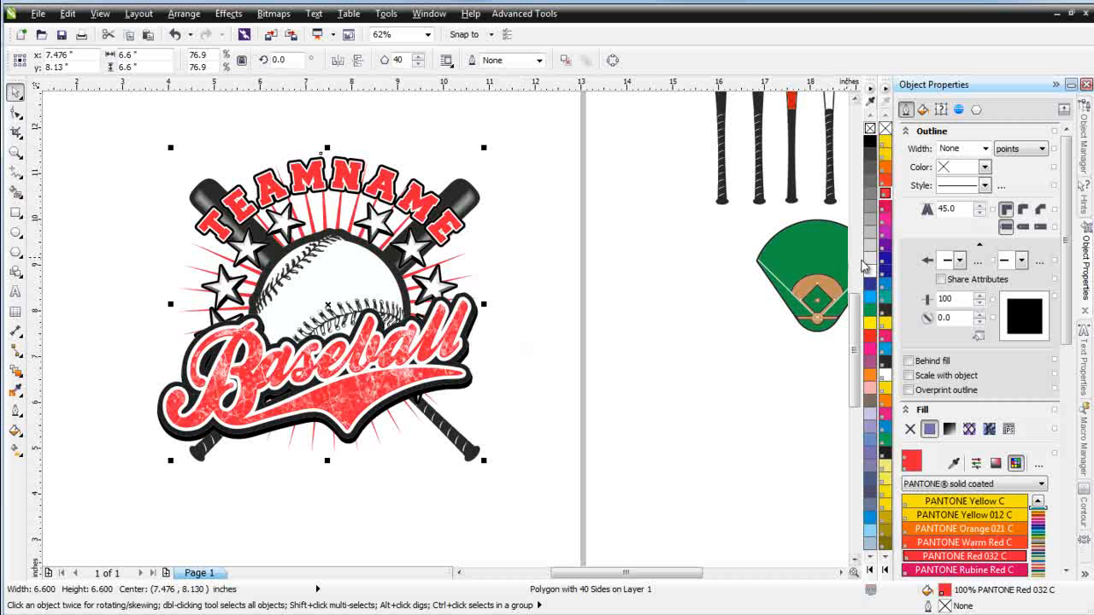
left_click(747, 259)
key("ctrl+z")
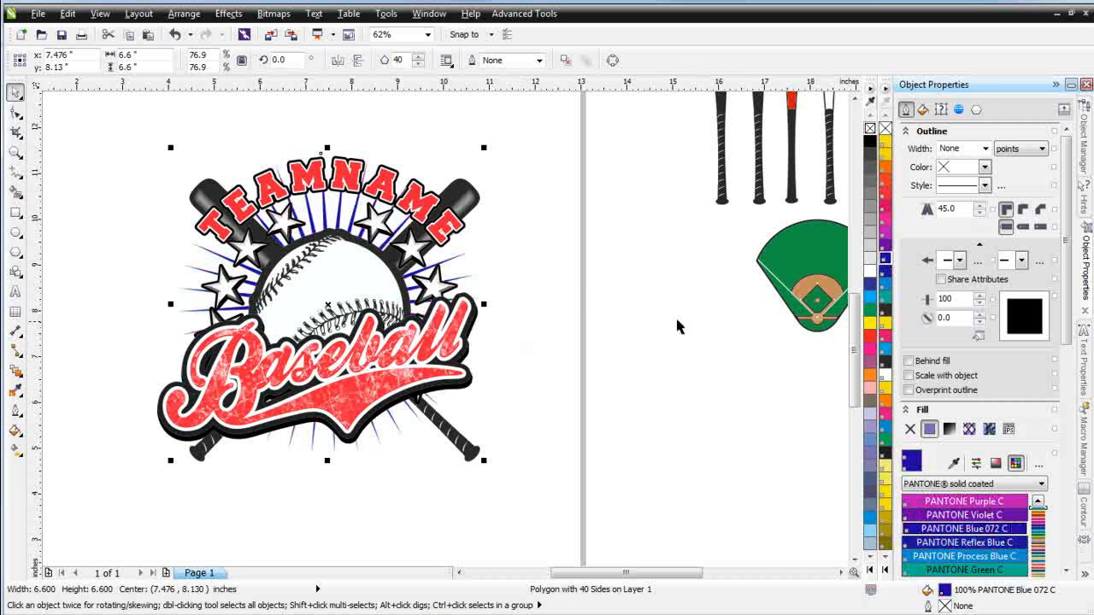
left_click(870, 142)
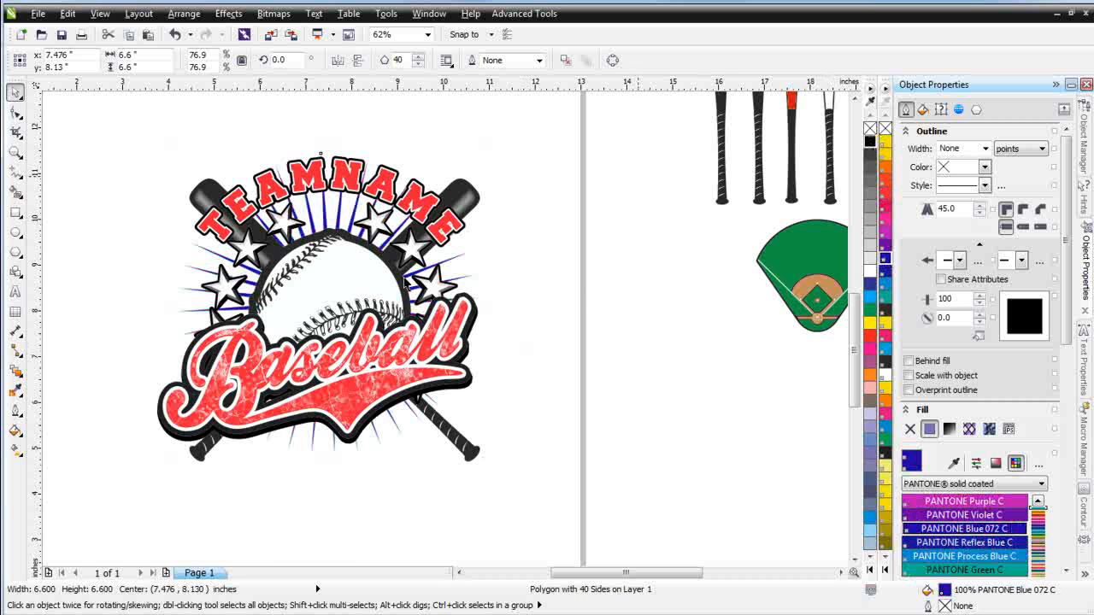
left_click(537, 378)
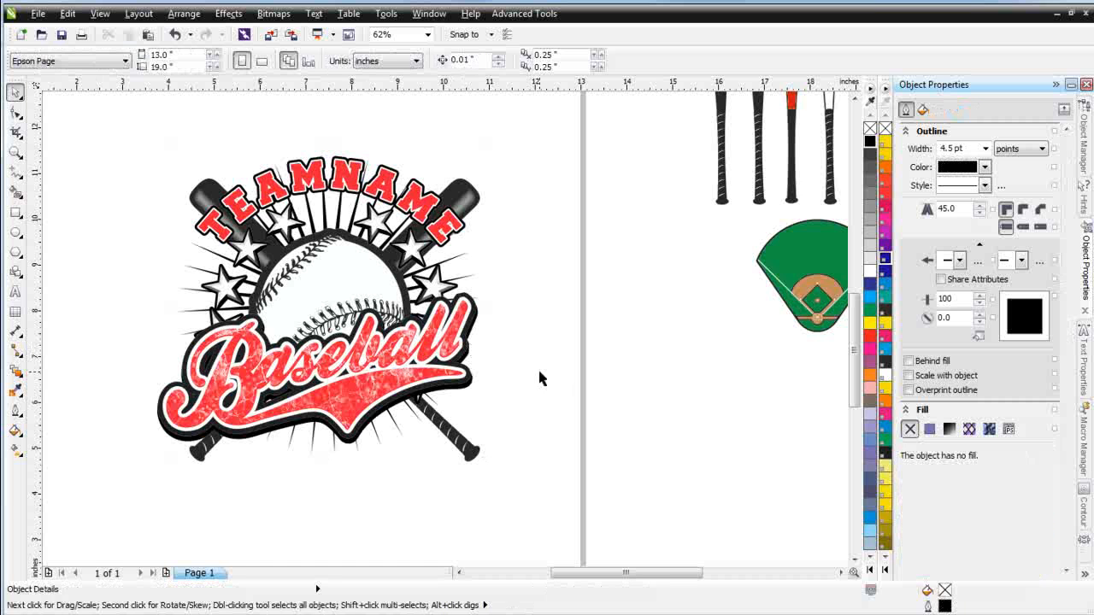
Fill the top TEAMNAME copy black and remove its outline
left_click(425, 207)
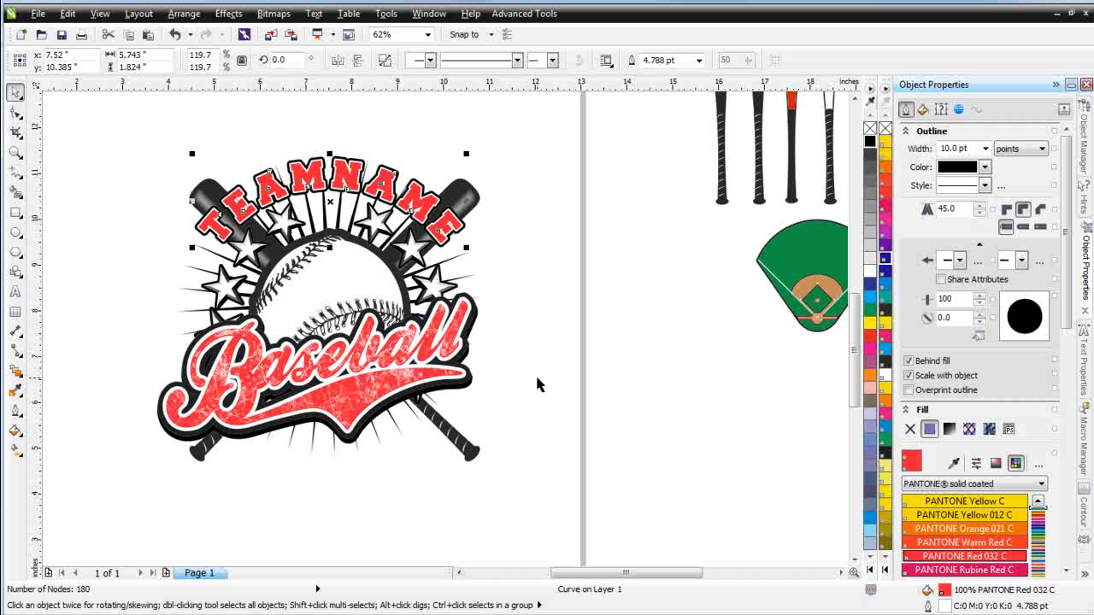
left_click_drag(329, 204, 314, 246)
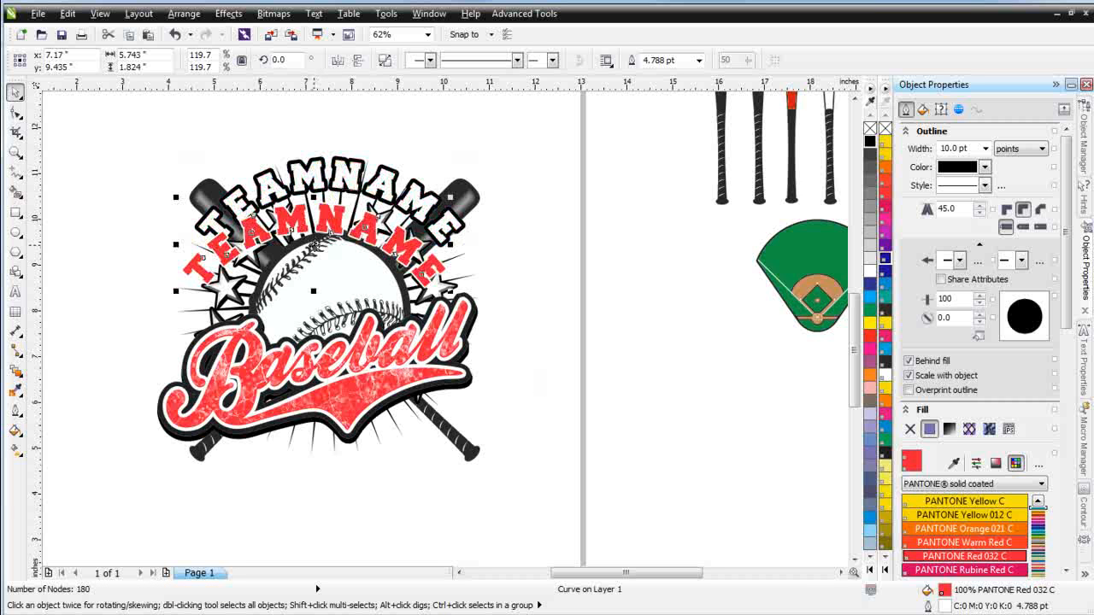
key("ctrl+z")
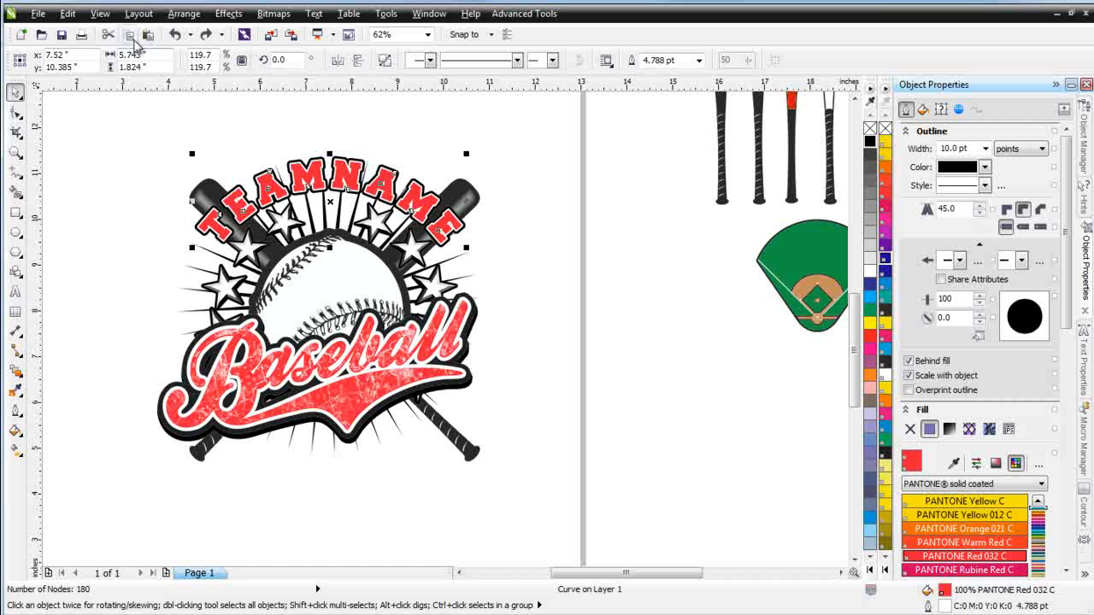
left_click(872, 271)
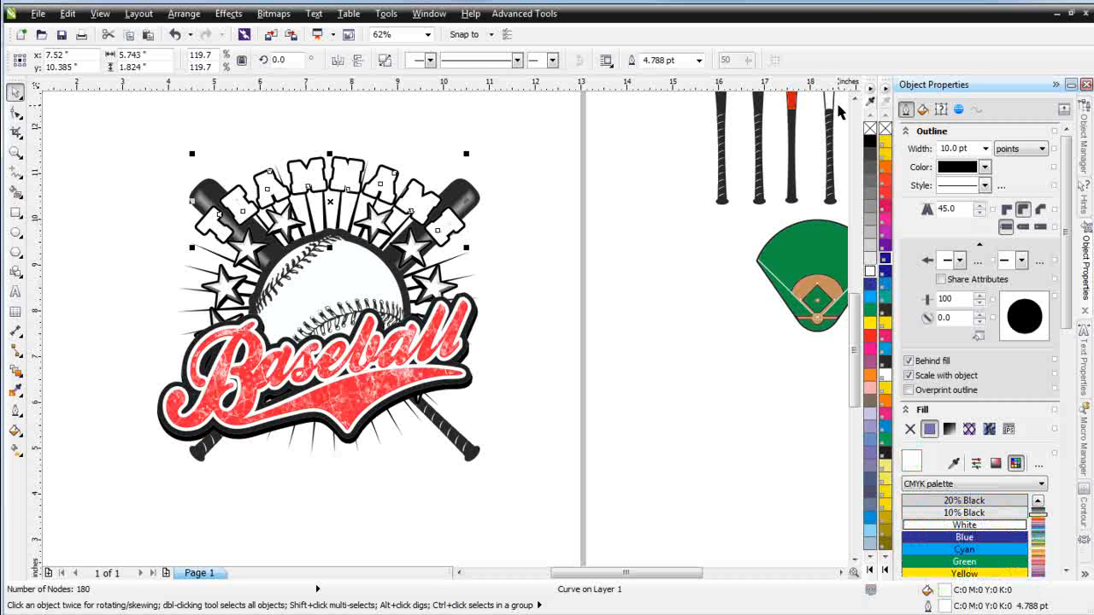
left_click(174, 34)
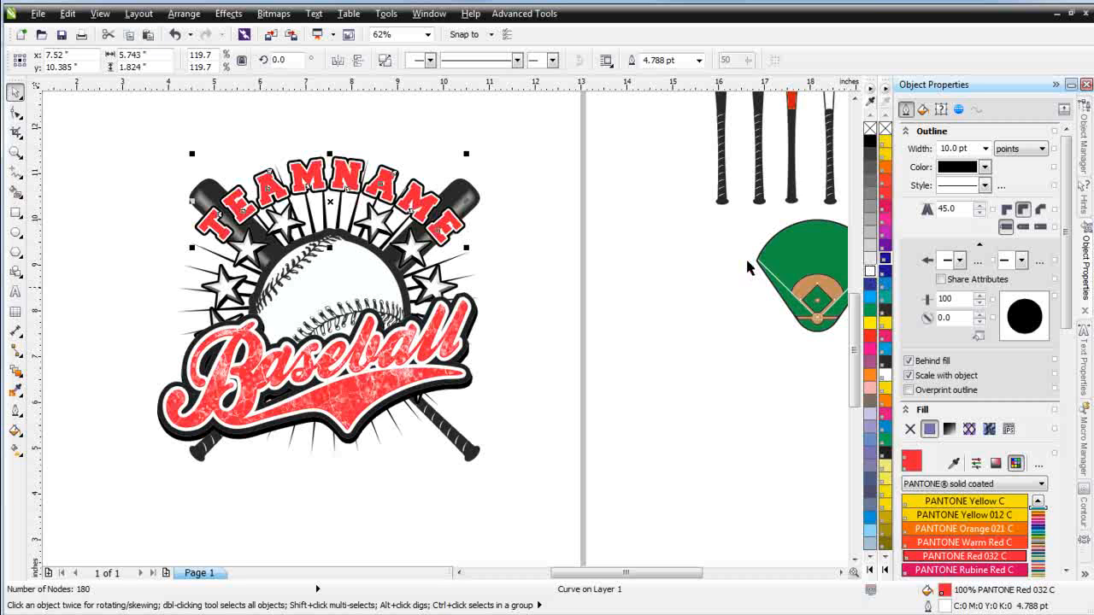
right_click(871, 129)
left_click(871, 141)
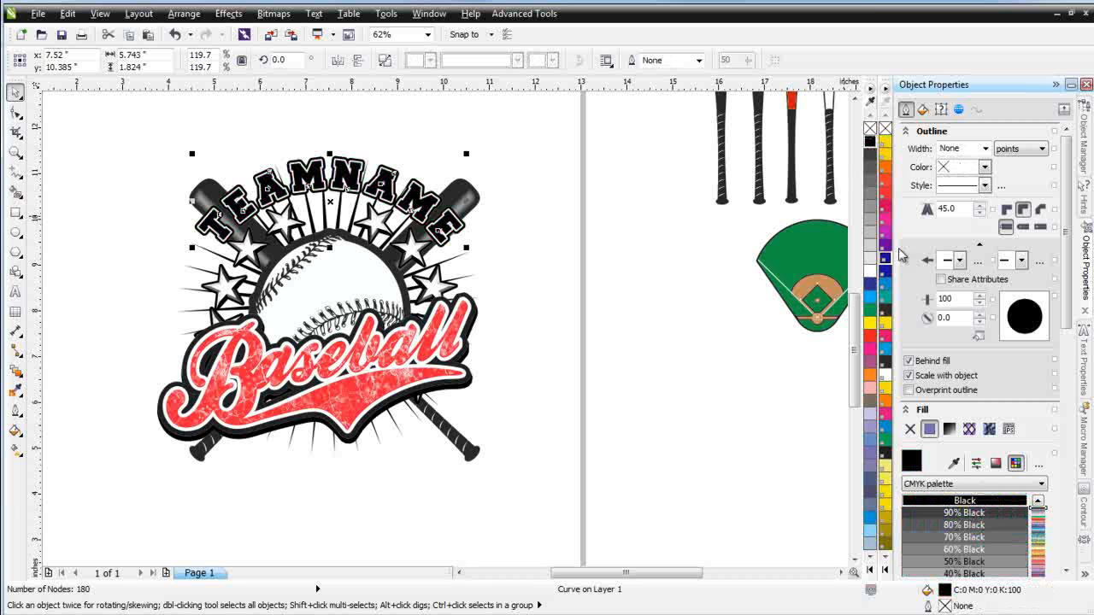
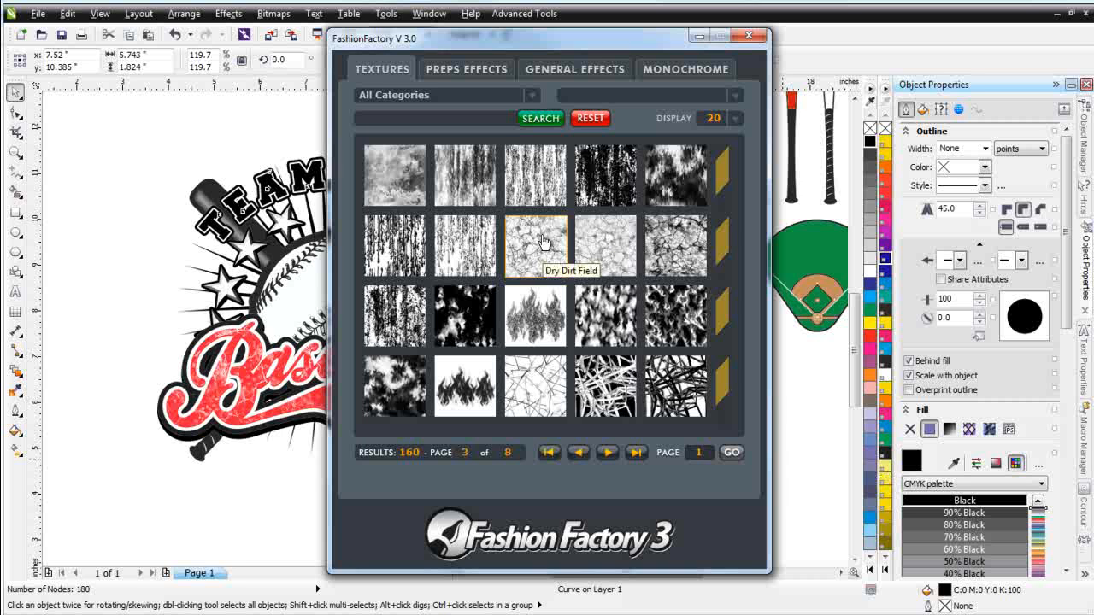
Apply the Dry Dirt Soil II texture as a transparency to the top TEAMNAME copy
left_click(602, 243)
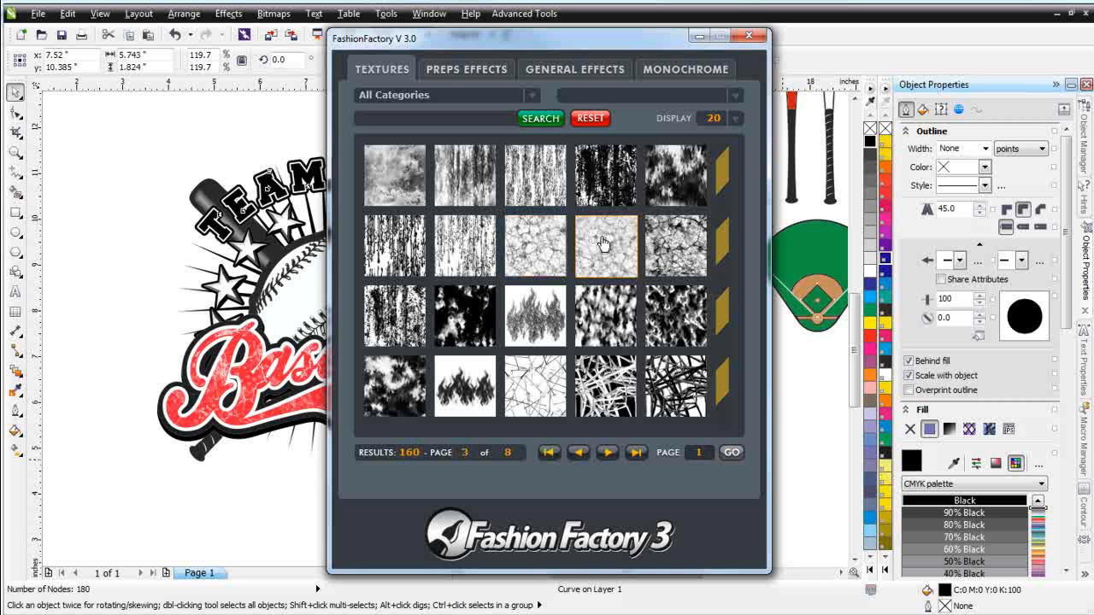
double_click(603, 243)
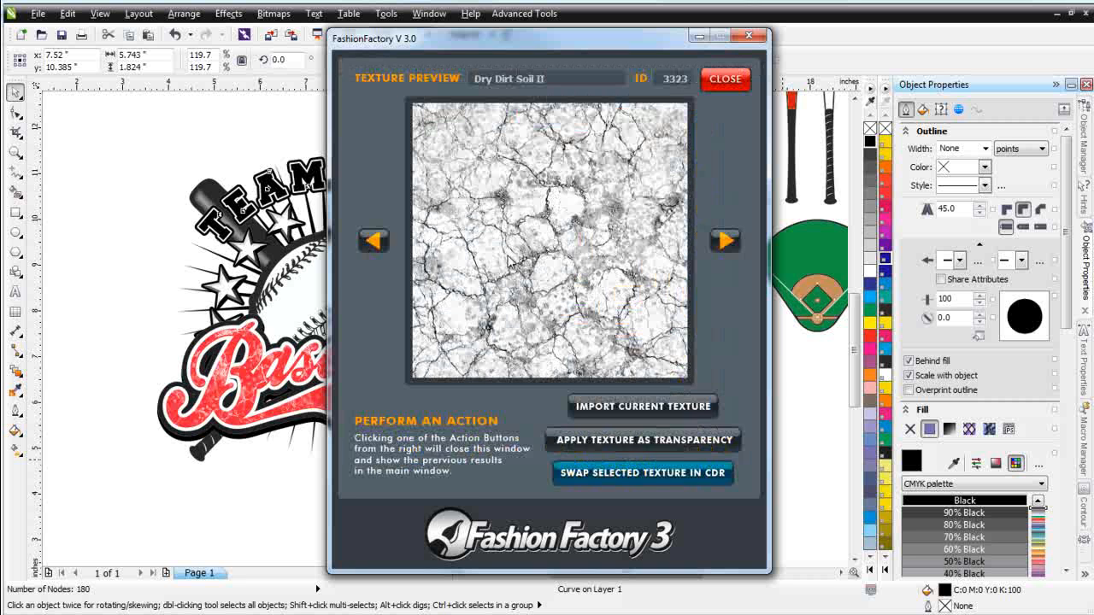
left_click(673, 453)
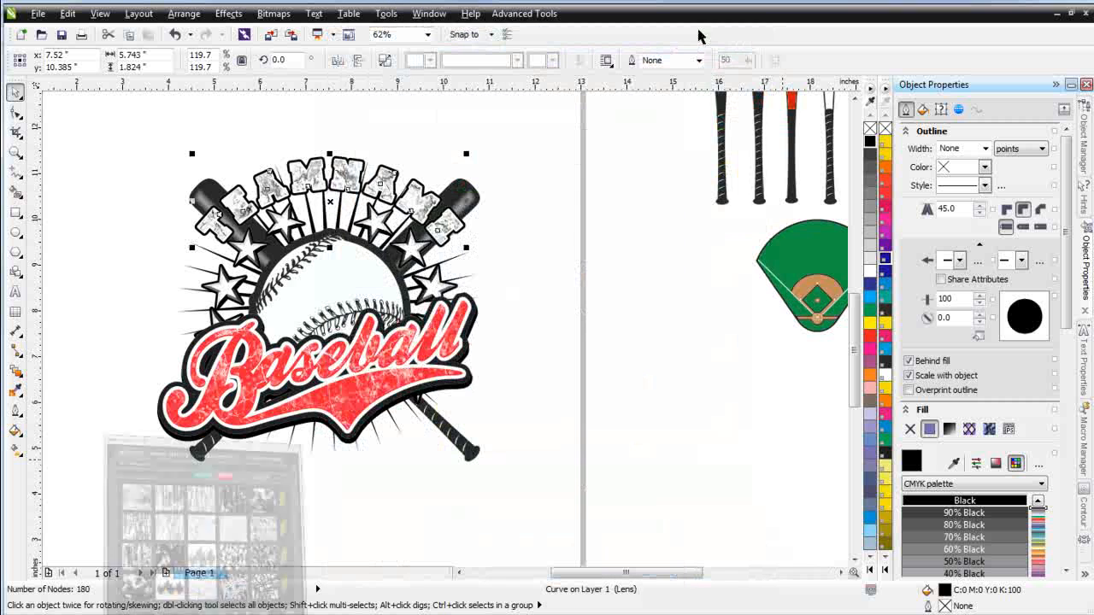
left_click(699, 35)
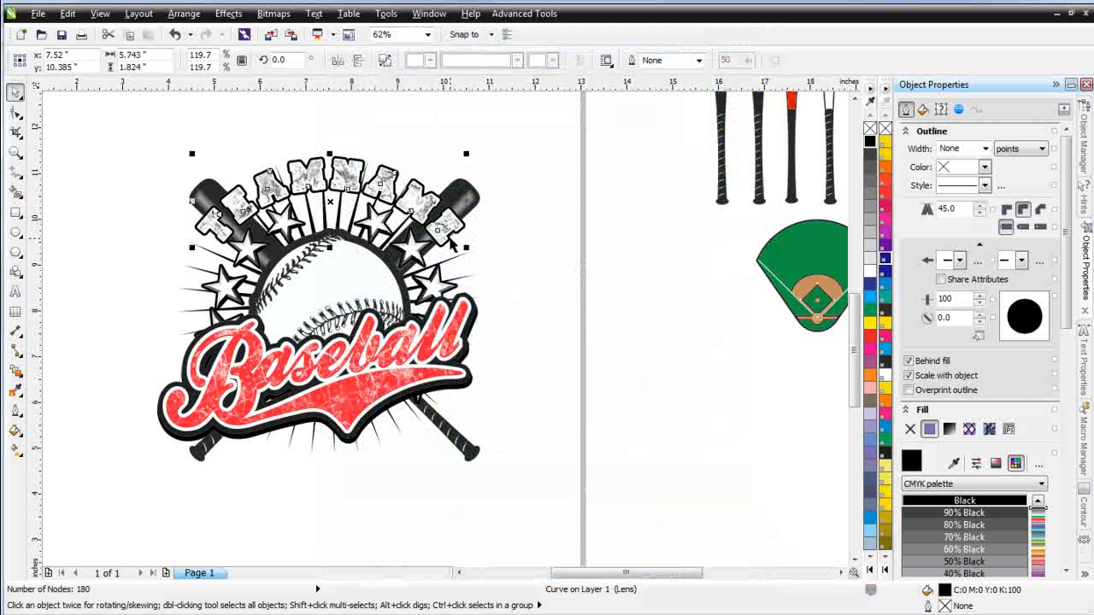
Adjust the TEAMNAME copy's pattern transparency range to 0 and 100, then fill the copy red
left_click(17, 372)
left_click(79, 480)
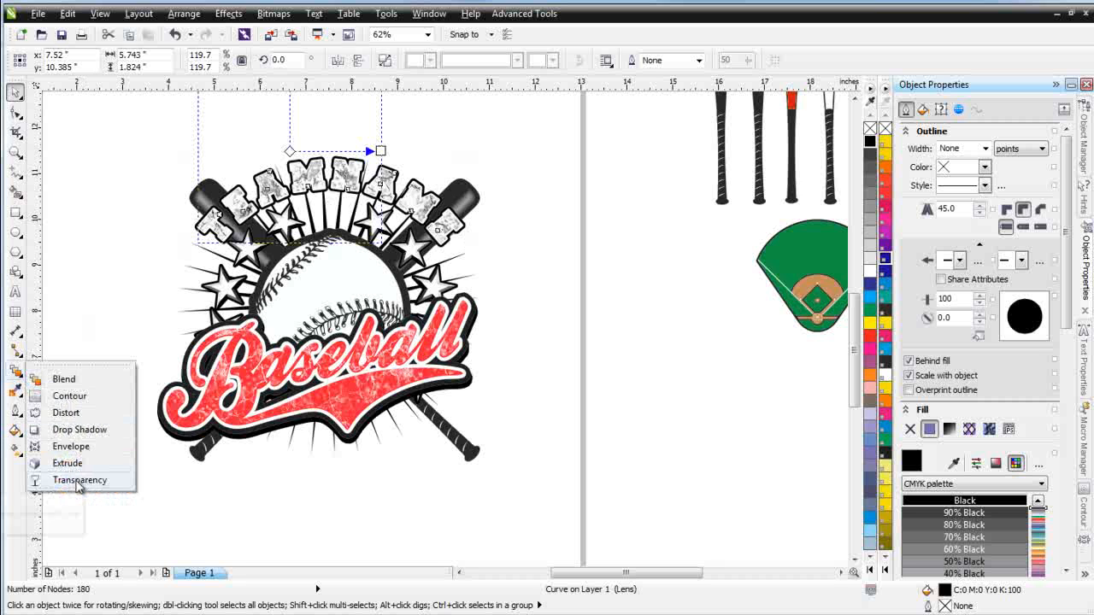
left_click_drag(313, 60, 280, 61)
left_click_drag(379, 60, 469, 80)
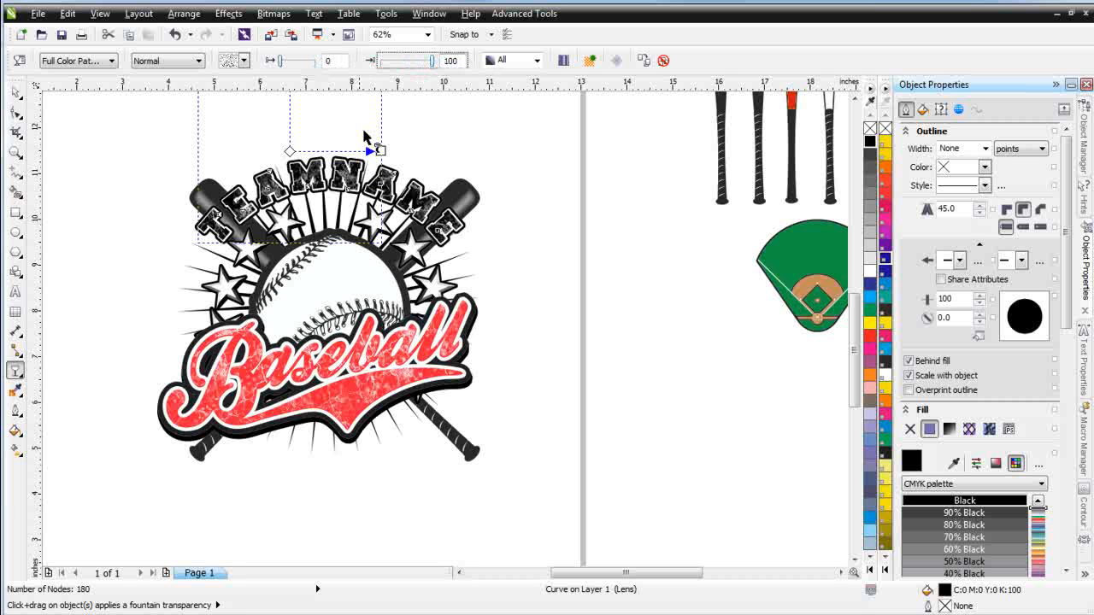
left_click(885, 194)
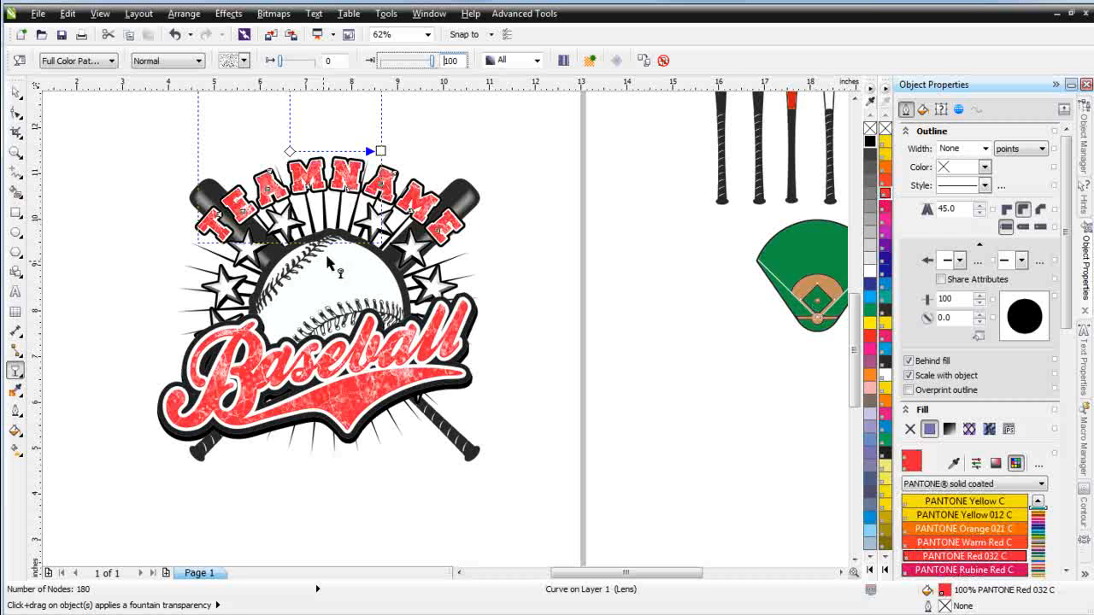
Enable Transform fill with object for the TEAMNAME copy's pattern transparency
scroll(272, 215, "up", 1)
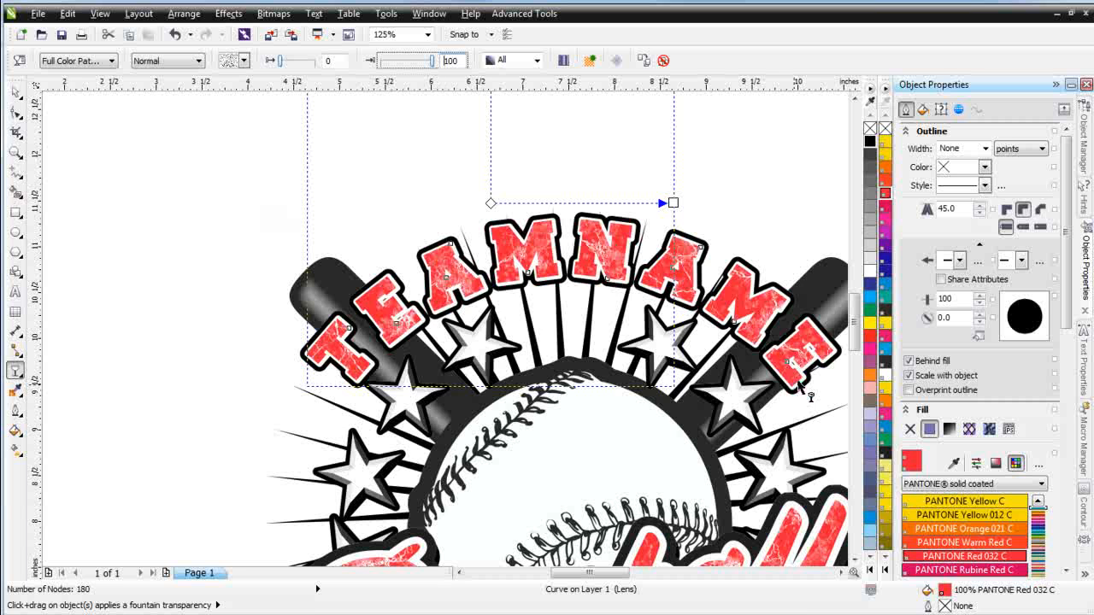
scroll(799, 386, "down", 1)
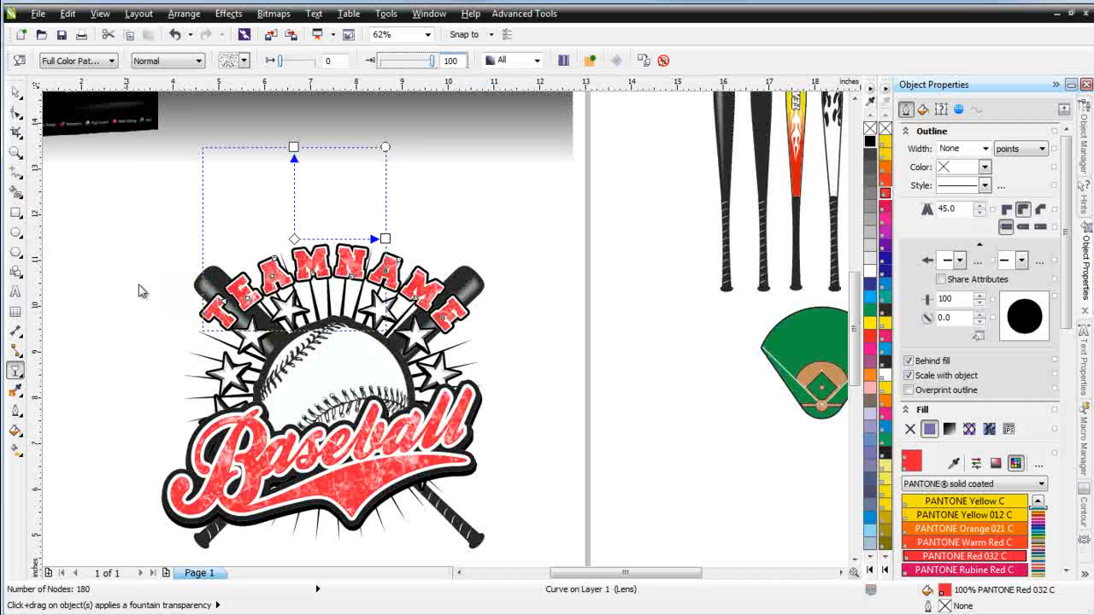
left_click(17, 93)
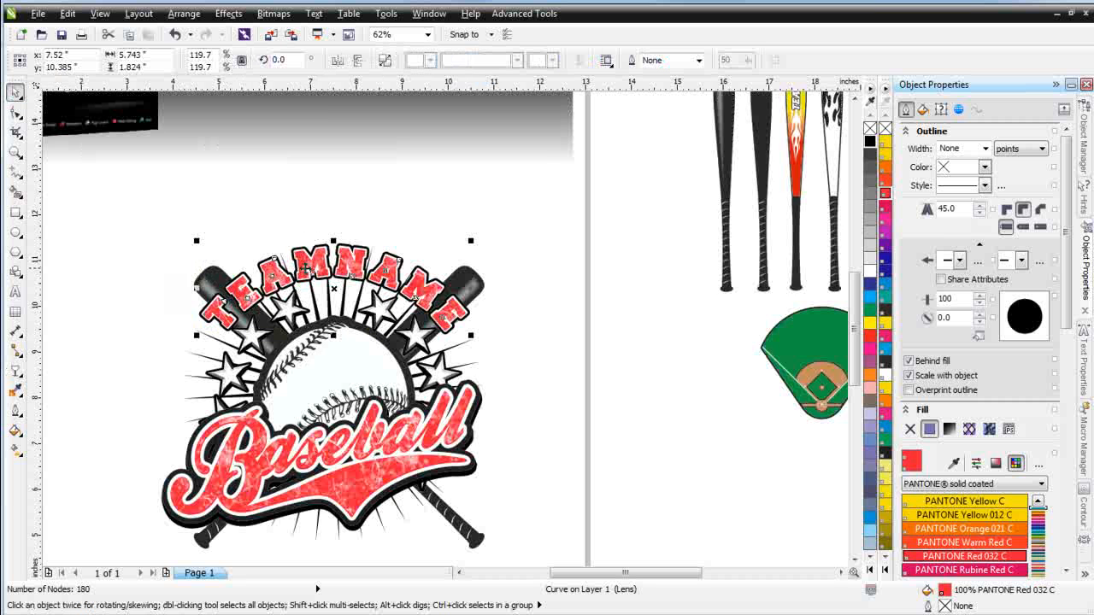
left_click(15, 371)
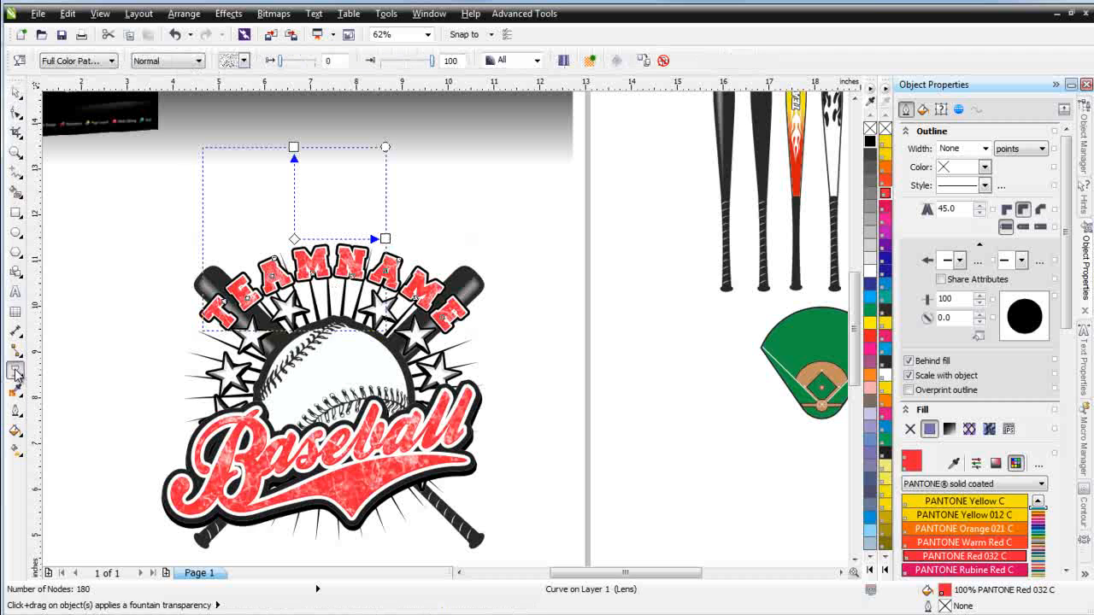
left_click(24, 62)
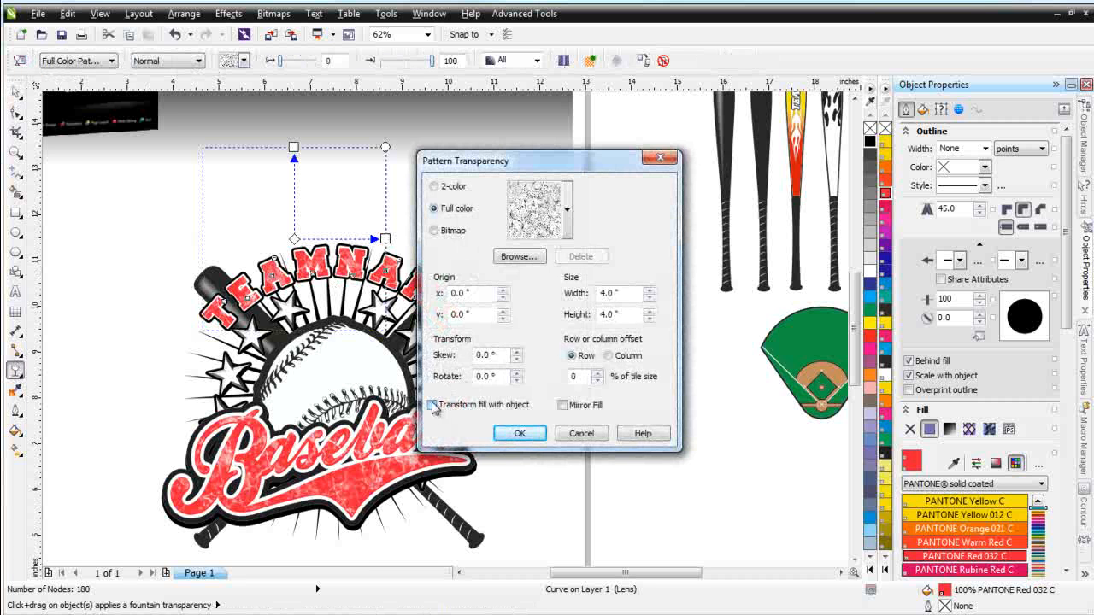
left_click(433, 406)
left_click(521, 433)
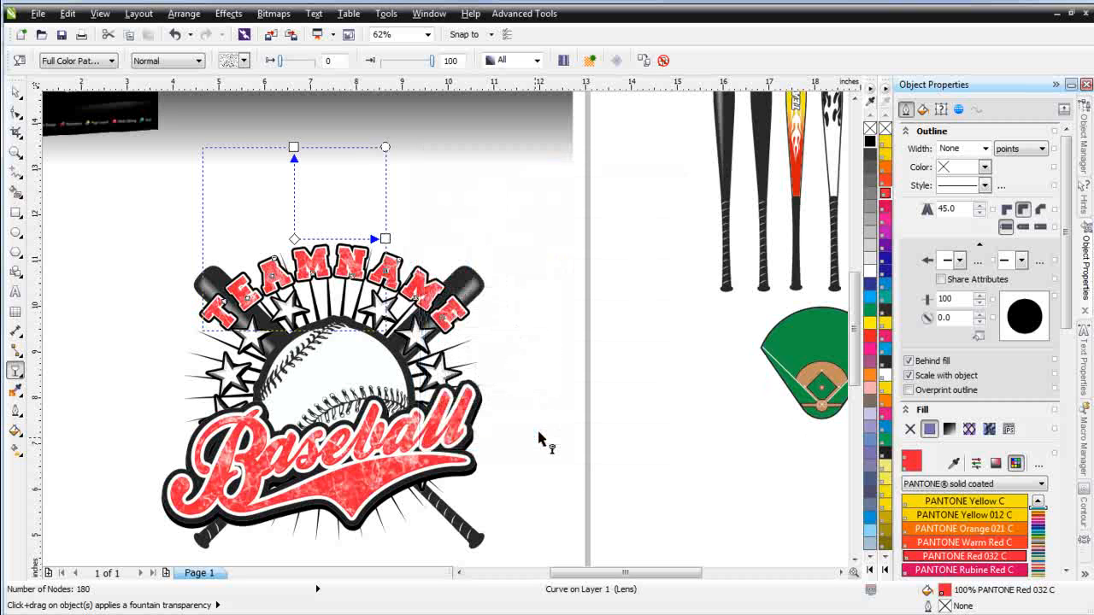
Try to enable Transform fill with object on the Baseball script group's transparency, then undo it
left_click(340, 504)
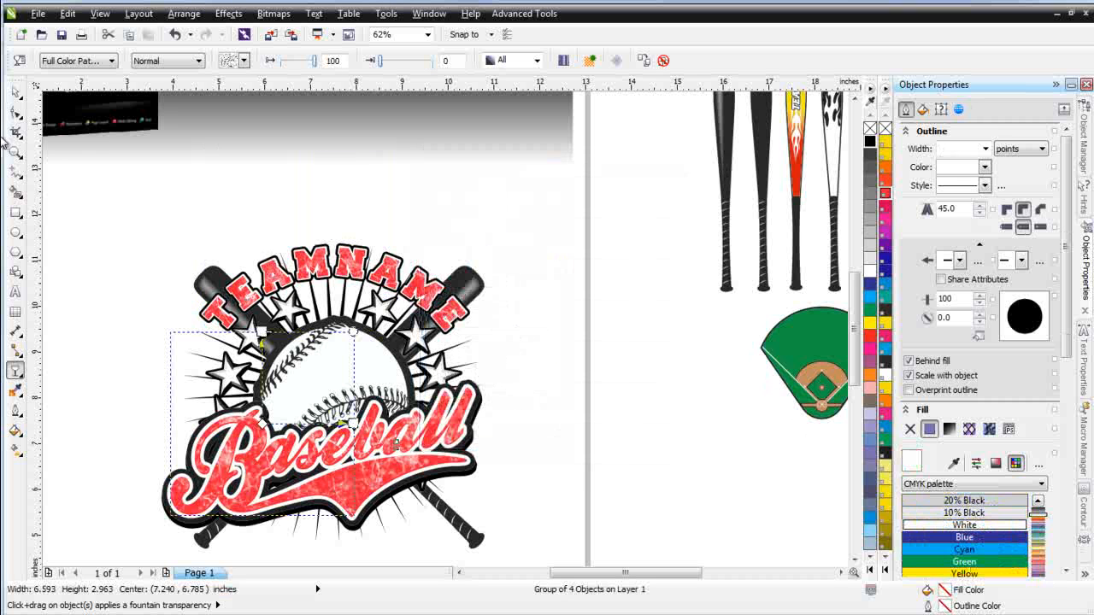
left_click(19, 61)
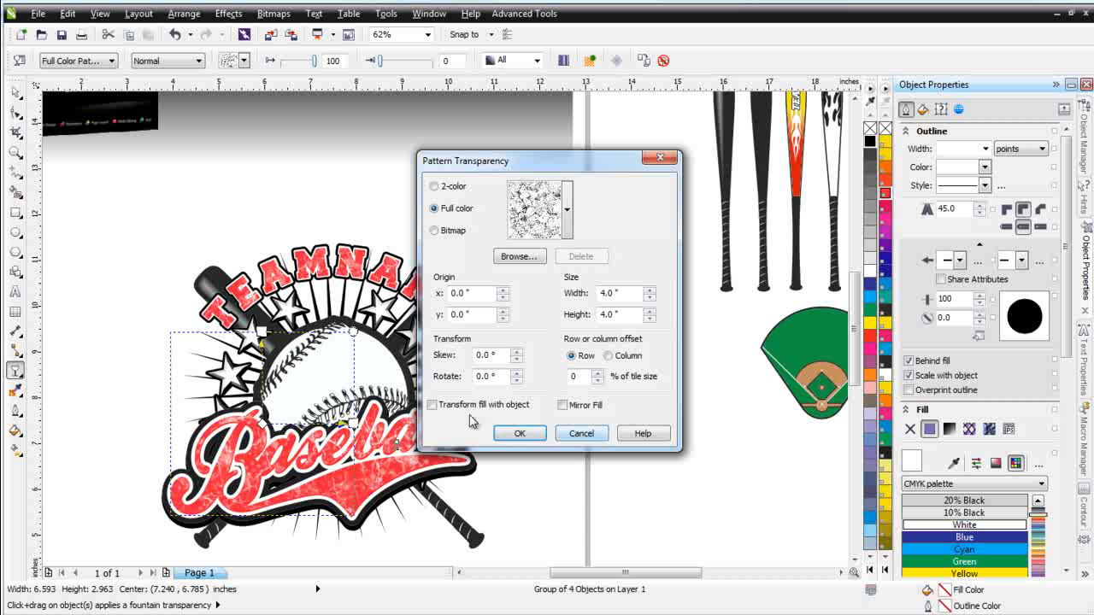
left_click(433, 405)
left_click(527, 432)
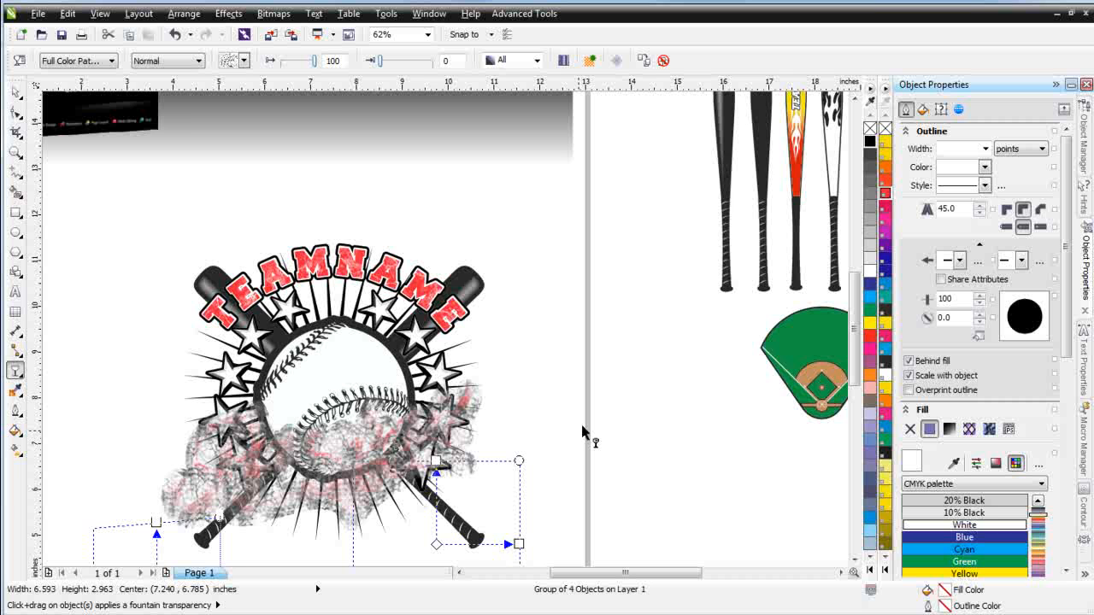
key("ctrl+z")
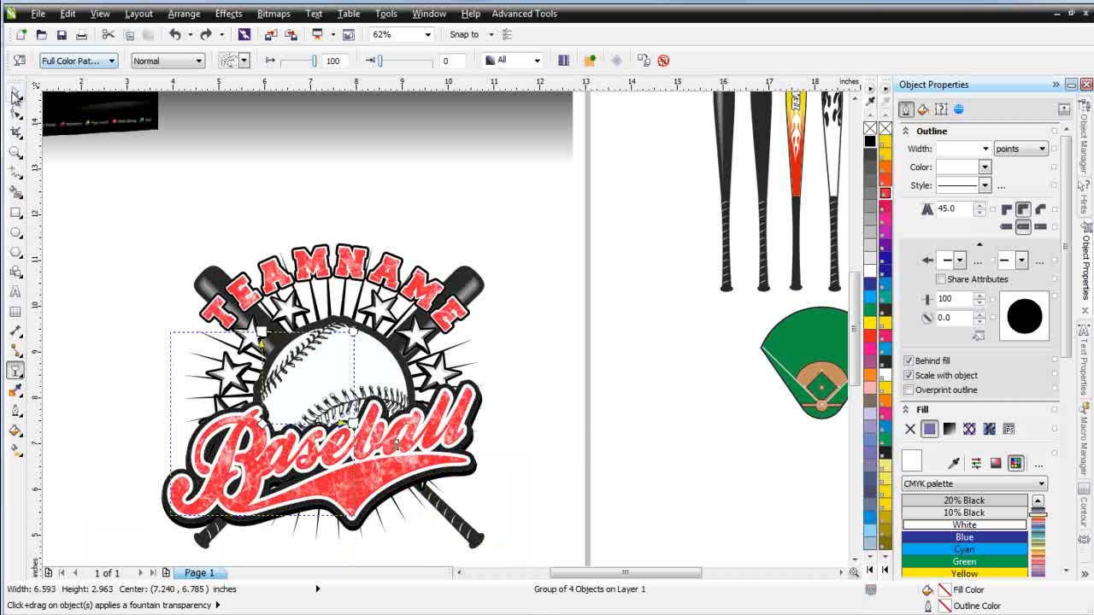
Ungroup the Baseball script and select its texture overlay inside the lettering
left_click(16, 94)
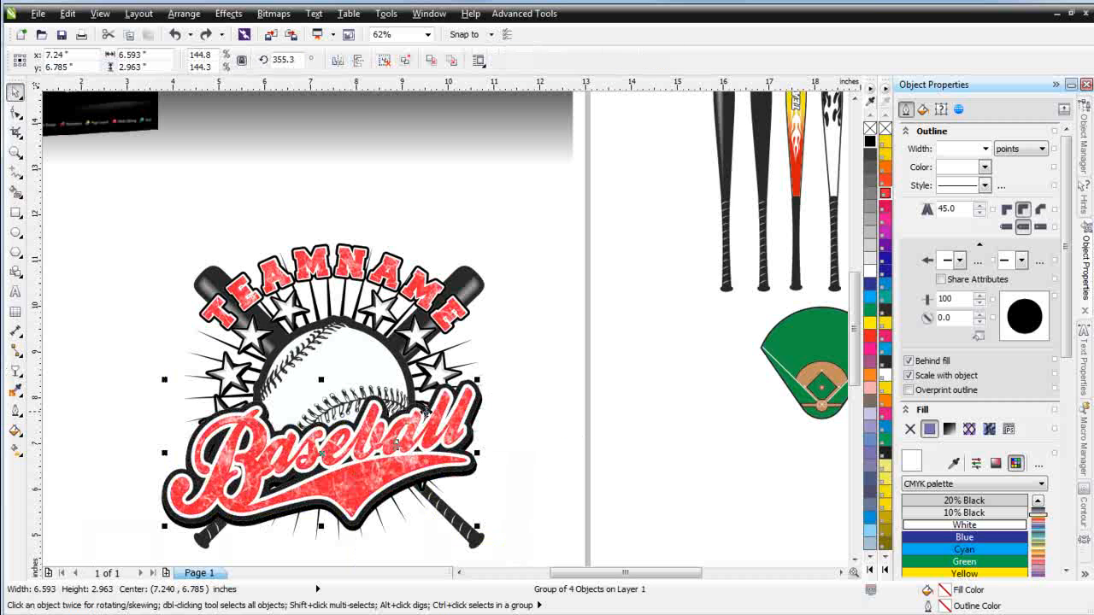
left_click(384, 65)
left_click(610, 309)
left_click(364, 475)
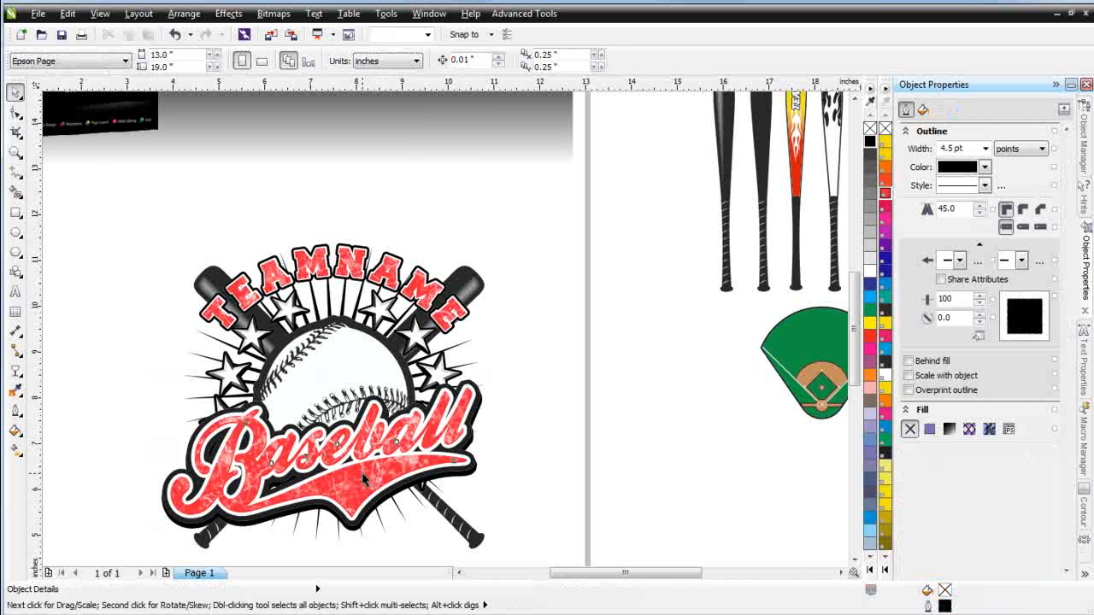
left_click_drag(353, 500, 541, 423)
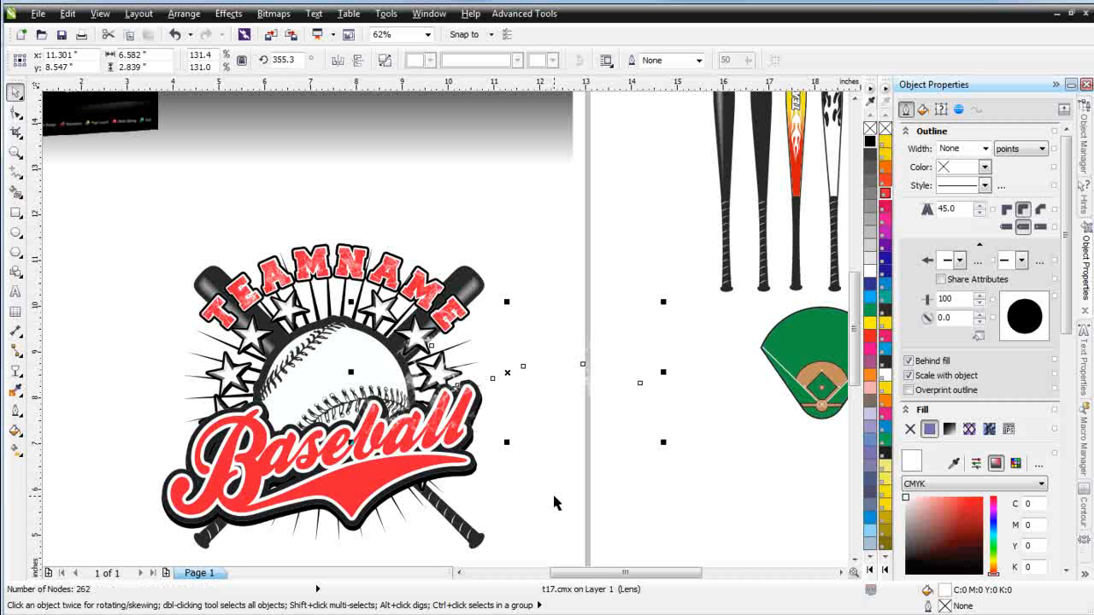
key("ctrl+z")
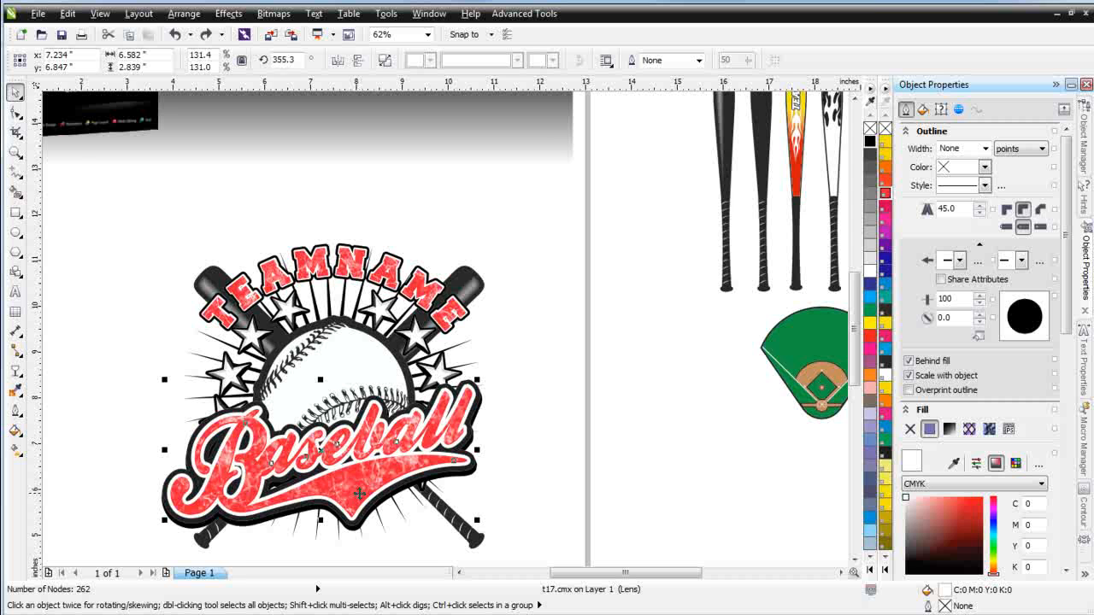
Enable Transform fill with object for the Baseball texture overlay's pattern transparency
left_click(15, 369)
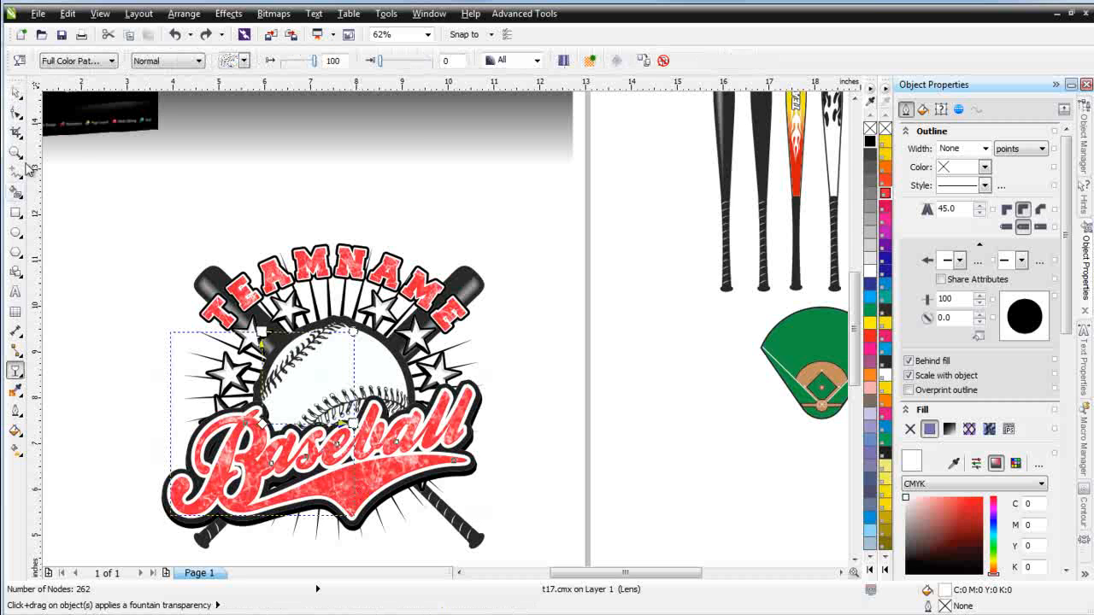
left_click(19, 60)
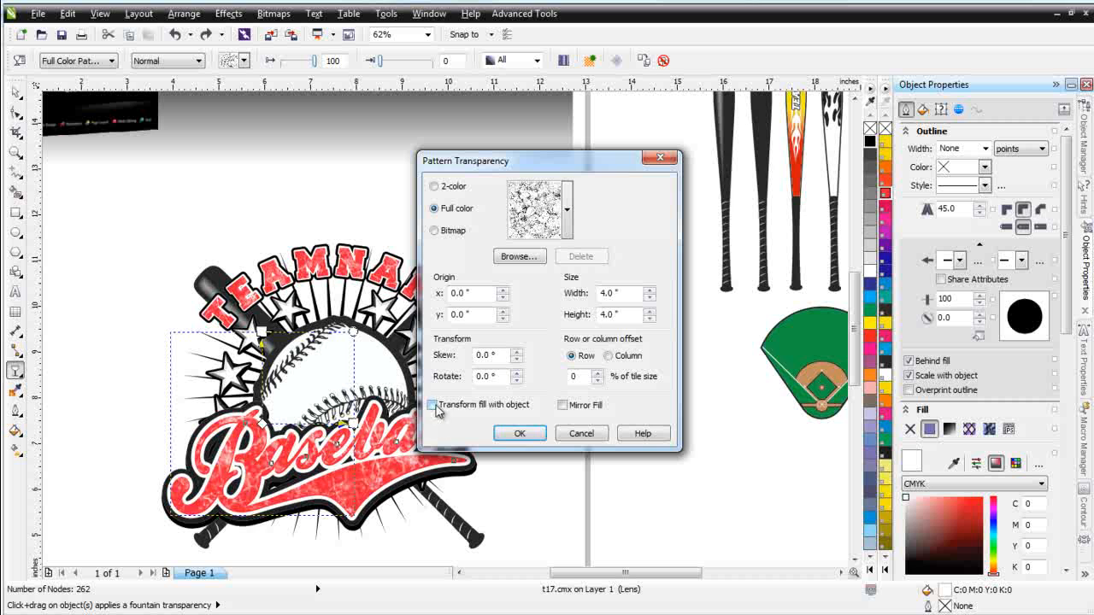
left_click(432, 405)
left_click(519, 433)
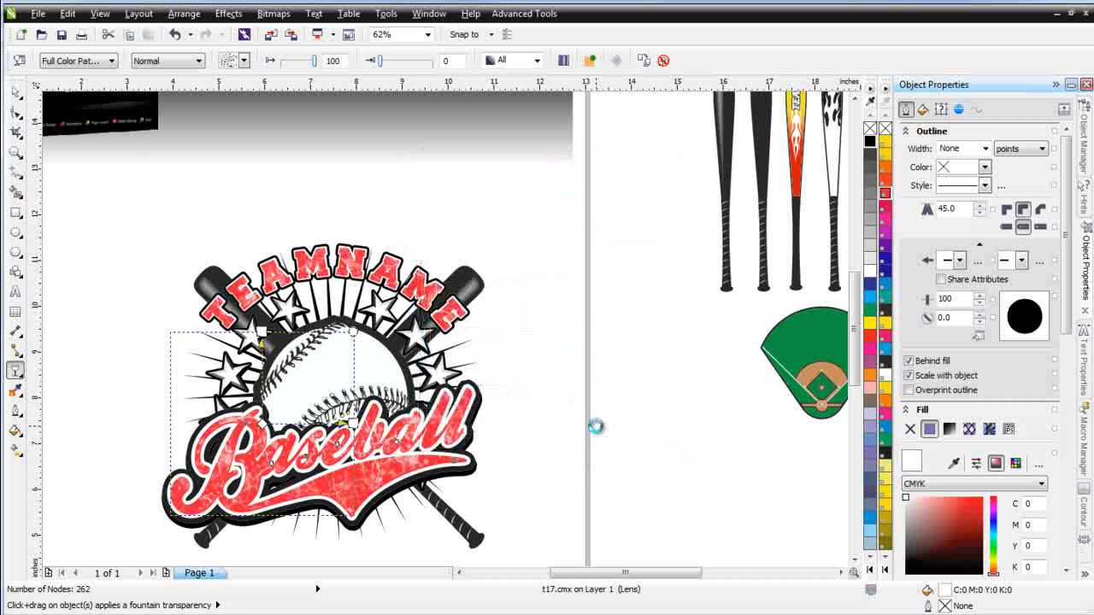
Select all parts of the logo and enlarge it slightly on the page
left_click(16, 91)
left_click(586, 404)
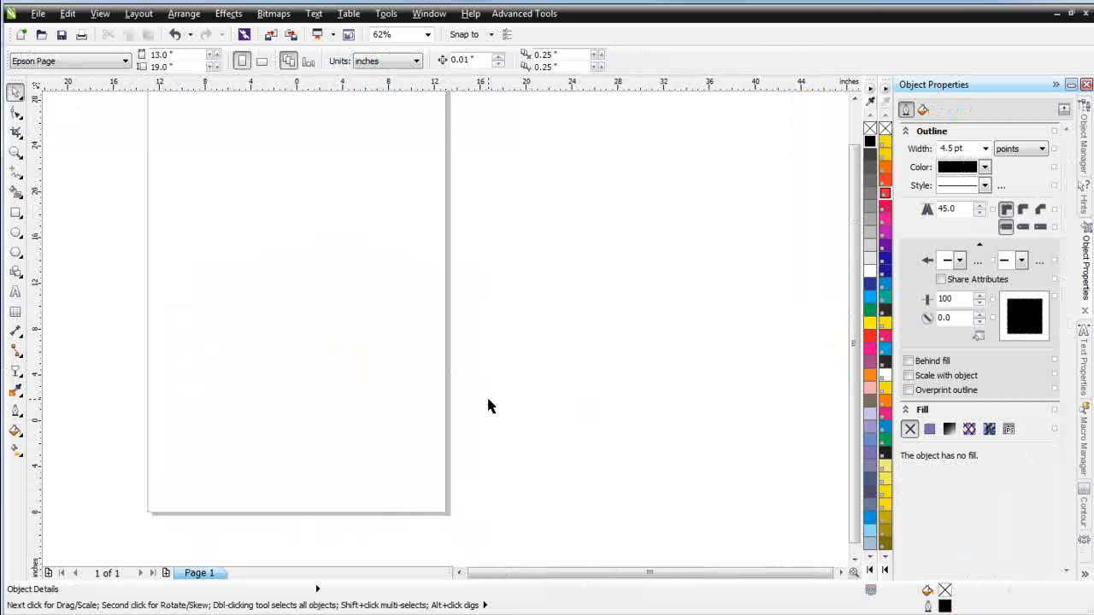
scroll(488, 401, "down", 1)
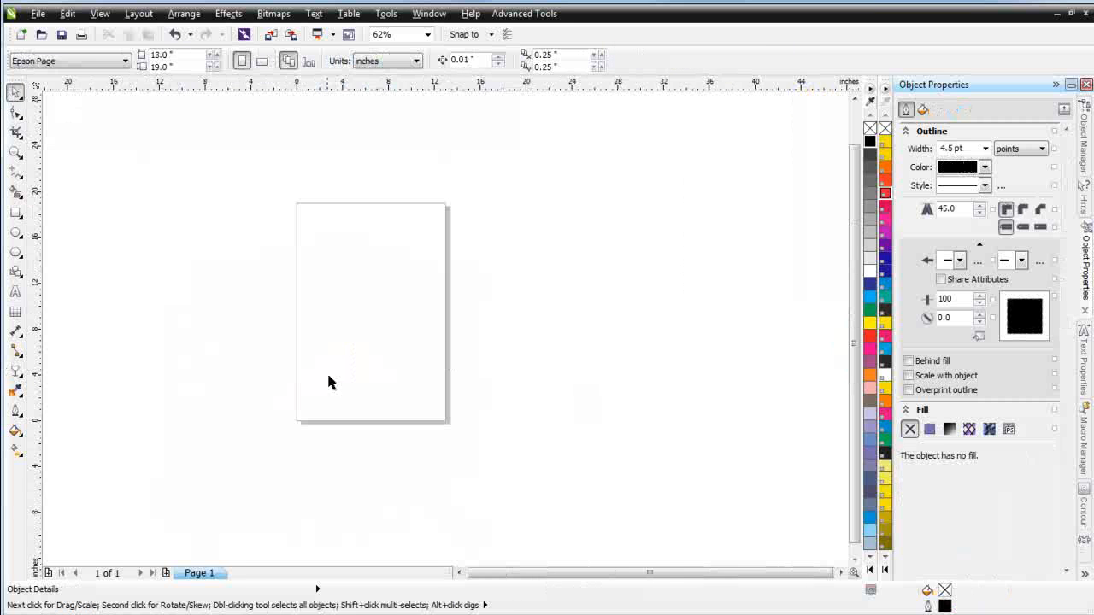
left_click_drag(318, 279, 451, 406)
left_click_drag(339, 375, 304, 406)
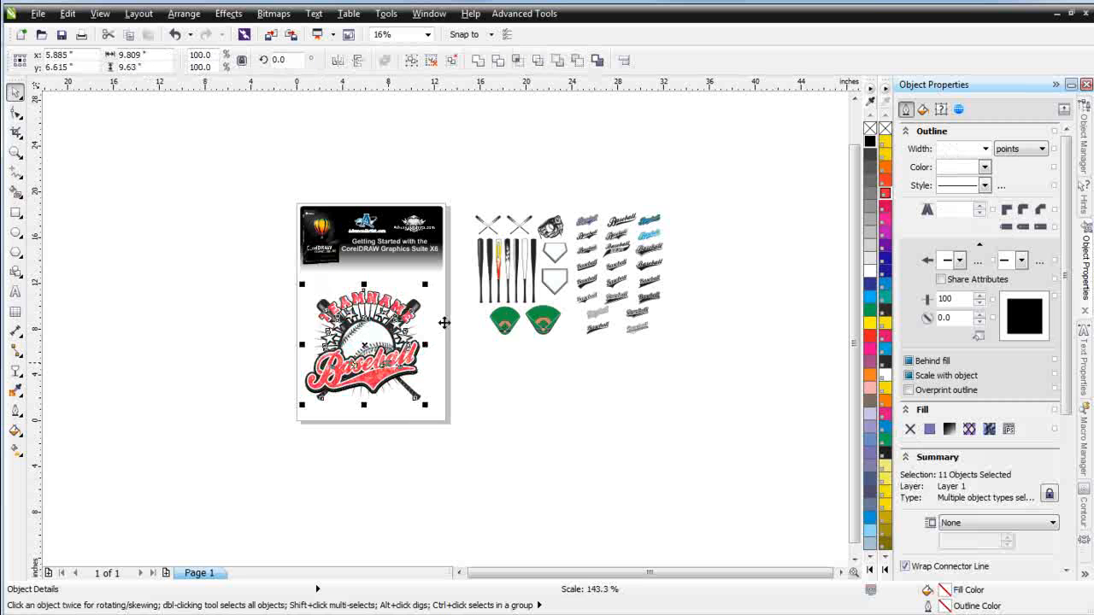
mouse_move(425, 284)
left_mouse_down()
mouse_move(436, 275)
mouse_move(449, 315)
left_mouse_up()
Delete the leftover clip-art pieces beside the page
mouse_move(447, 159)
left_mouse_down()
mouse_move(555, 232)
mouse_move(688, 401)
left_mouse_up()
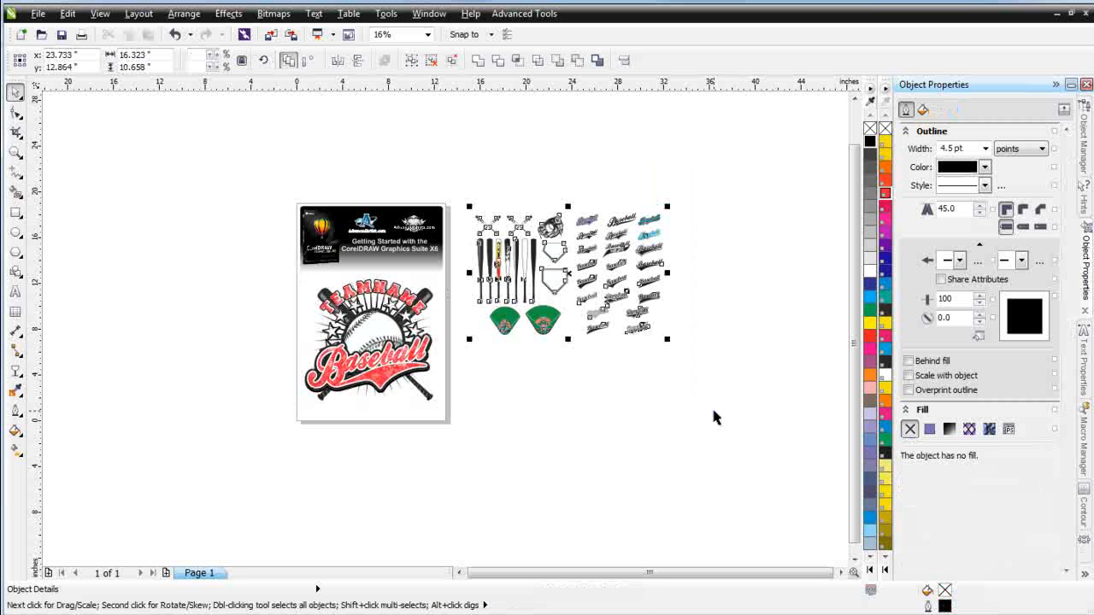
key("Delete")
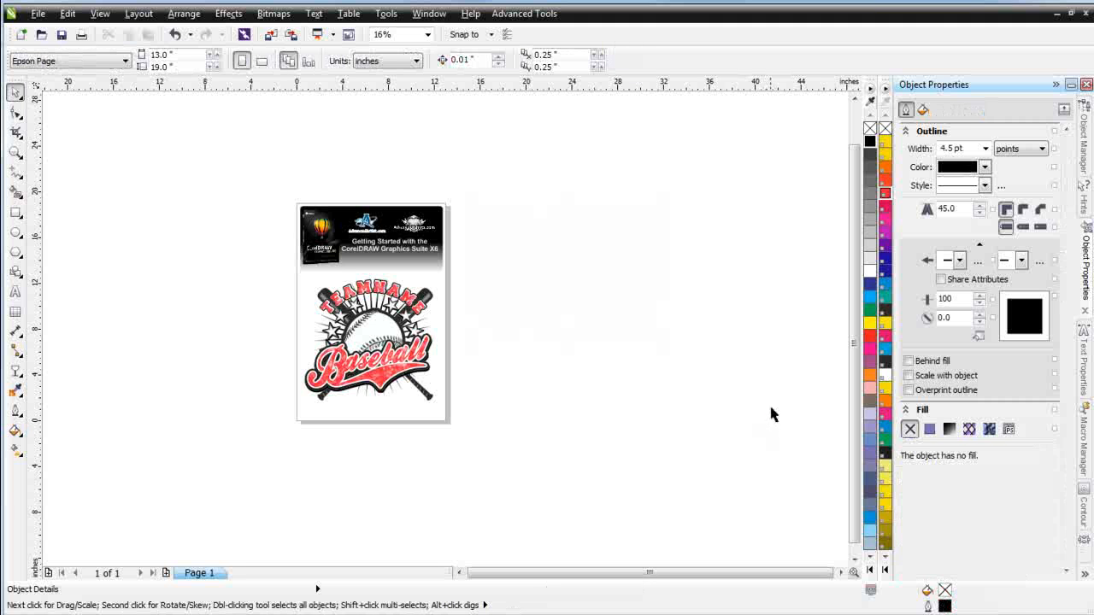
Group the logo's objects and move the group off the page to the left
left_click_drag(491, 447, 268, 272)
left_click_drag(368, 345, 593, 317)
left_click(411, 60)
left_click_drag(602, 316, 228, 333)
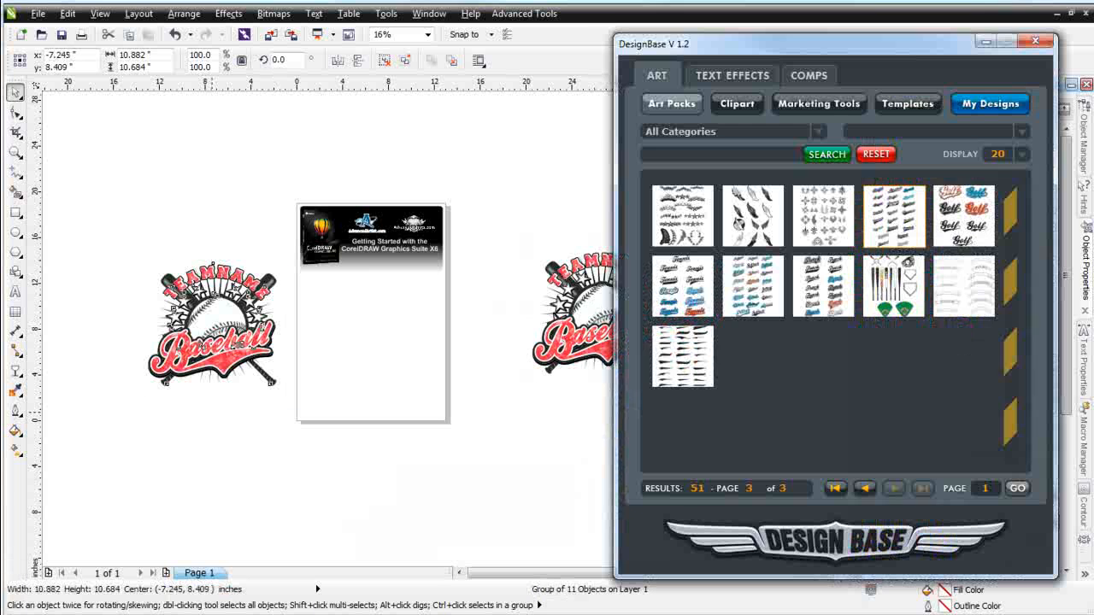
Create a full back comp of the logo on the Male - Long Sleaves - Round Neck - 03 shirt in DesignBase
left_click(819, 77)
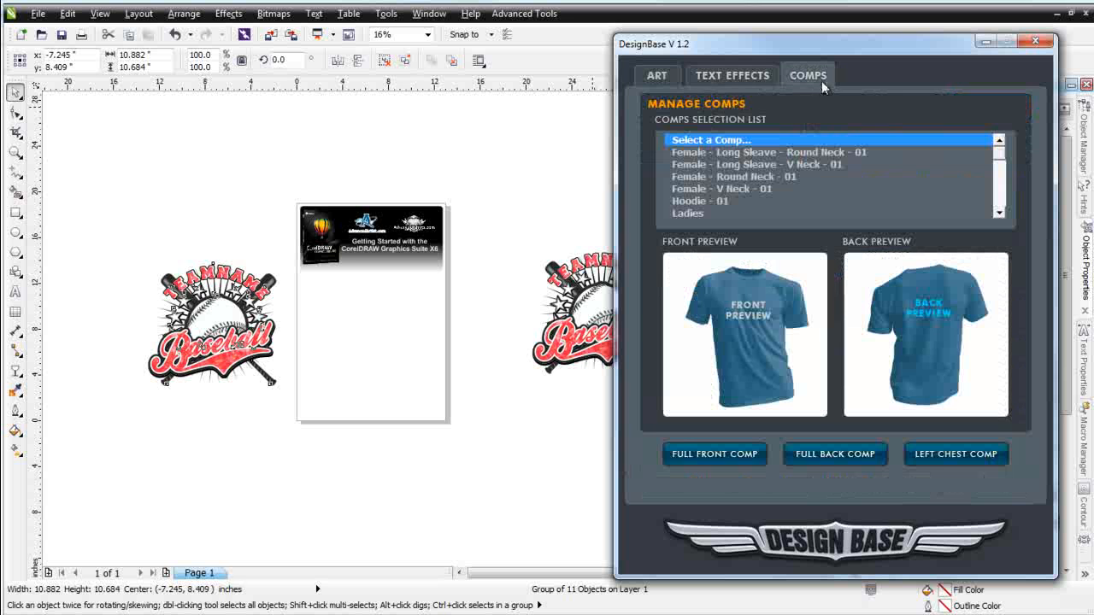
left_click(726, 176)
key("Down")
key("Down")
key("Down")
key("Down")
key("Down")
key("Down")
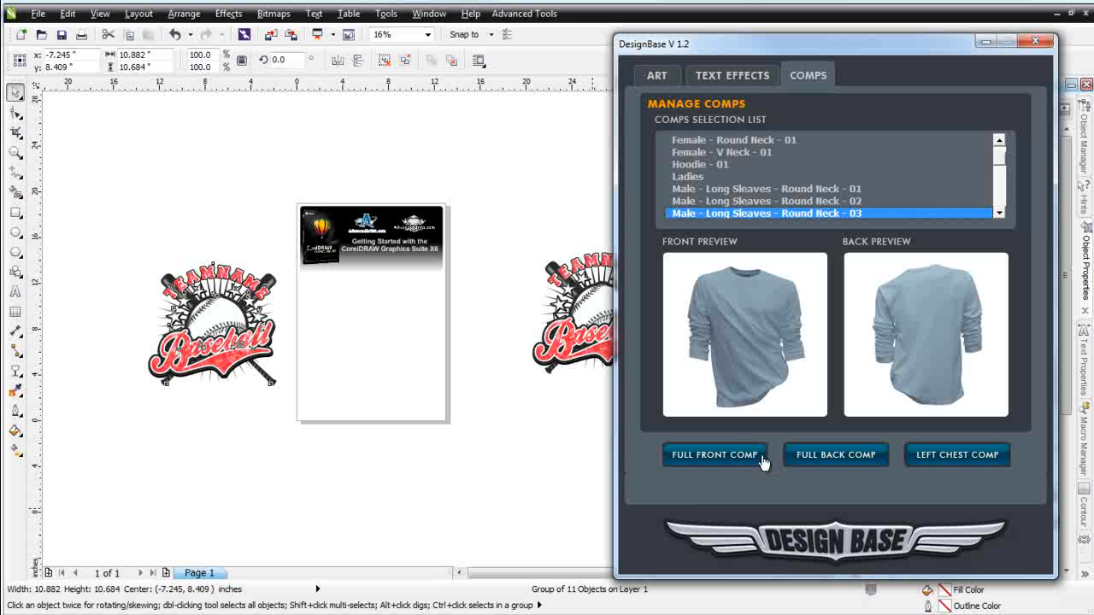
left_click(845, 459)
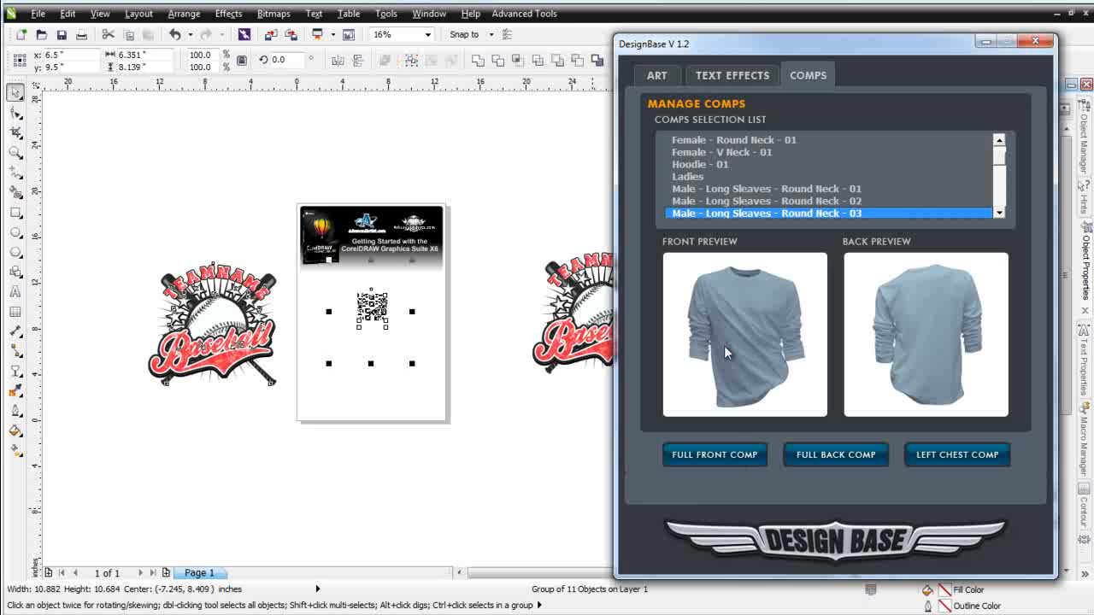
Inspect the logo placed on the back of the shirt mockup
left_click(985, 43)
scroll(405, 397, "up", 2)
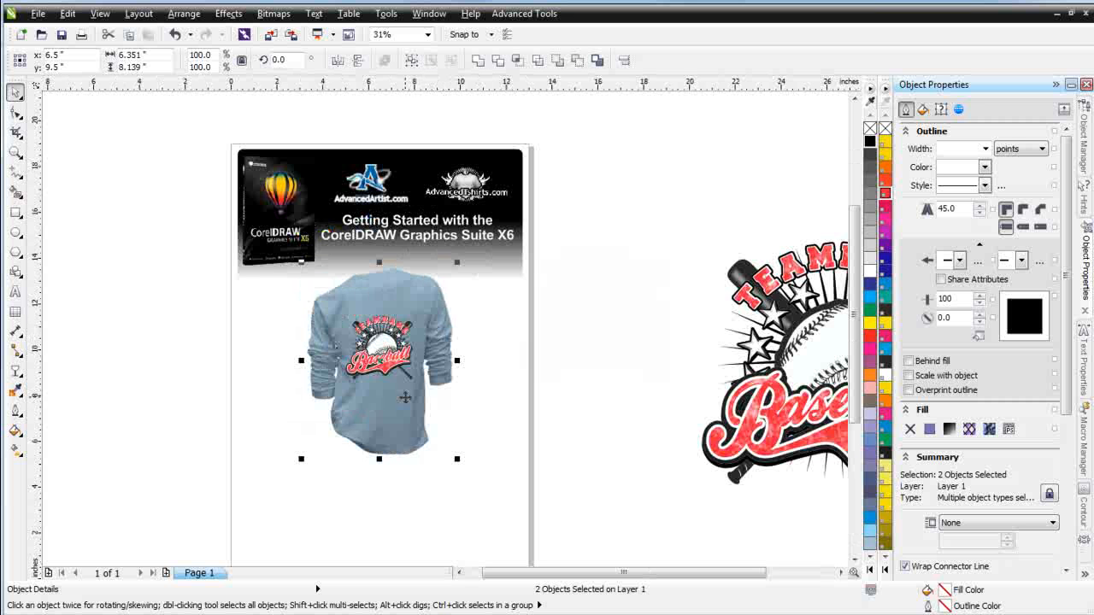
left_click(251, 300)
left_click_drag(227, 288, 469, 405)
scroll(469, 405, "up", 2)
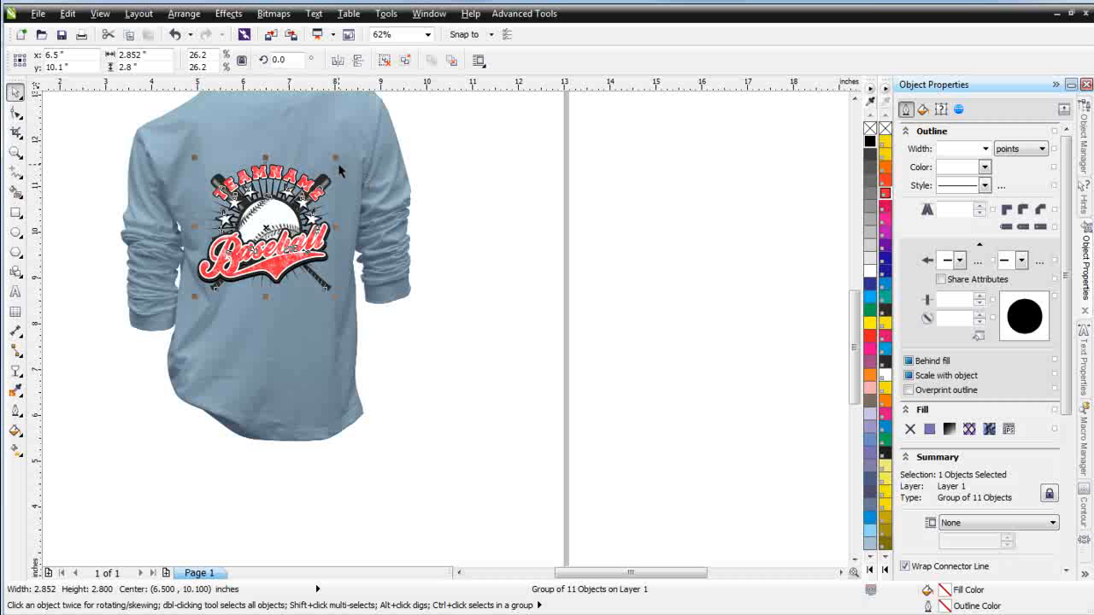
Enlarge the logo group on the shirt to about 3.45 by 3.39 inches and reposition it higher on the back
left_click_drag(335, 159, 362, 130)
left_click_drag(280, 214, 265, 191)
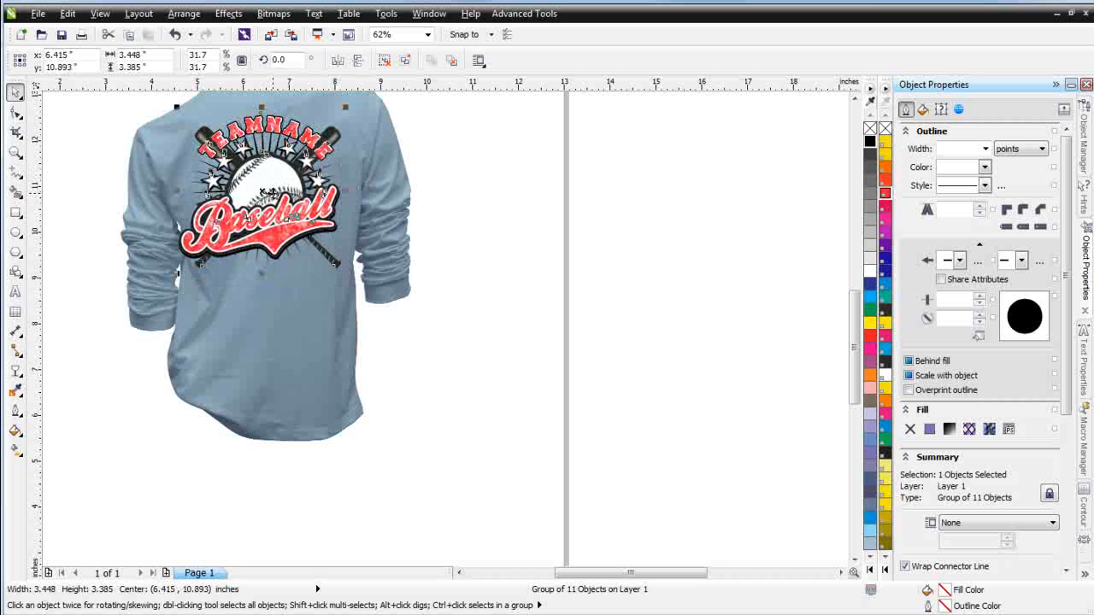
Select the shirt's color layer and fill it with 40% black gray
left_click(298, 349)
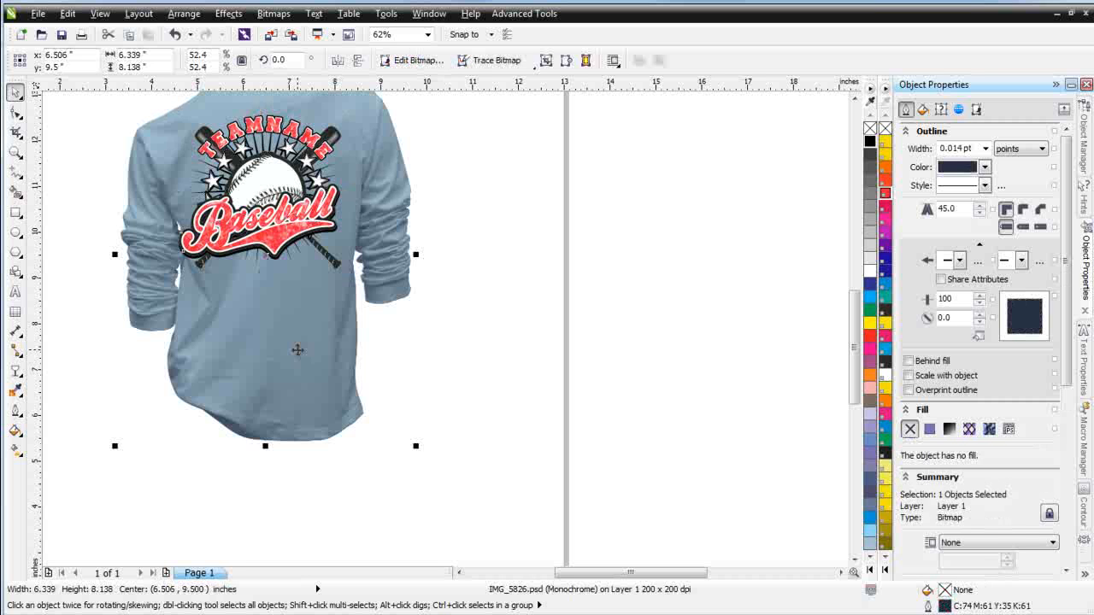
left_click(297, 349, "alt")
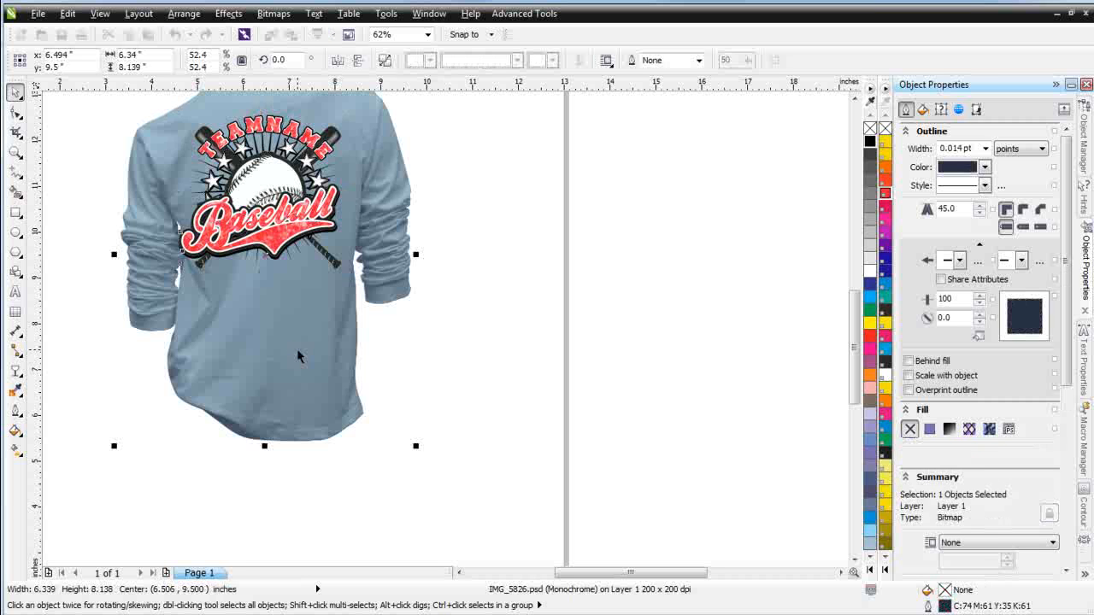
left_click(871, 219)
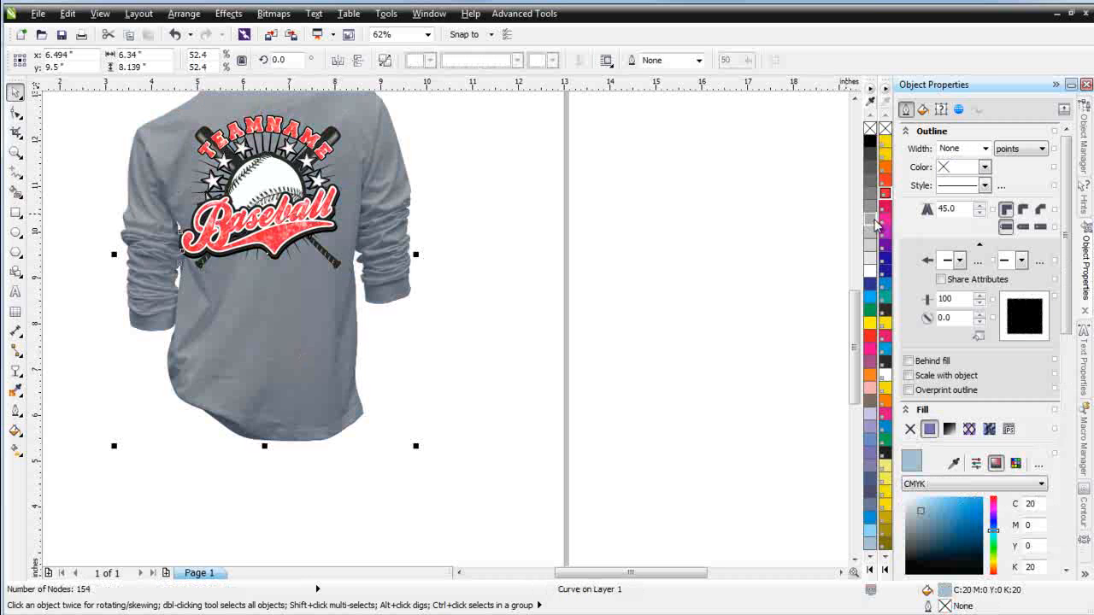
left_click(454, 253)
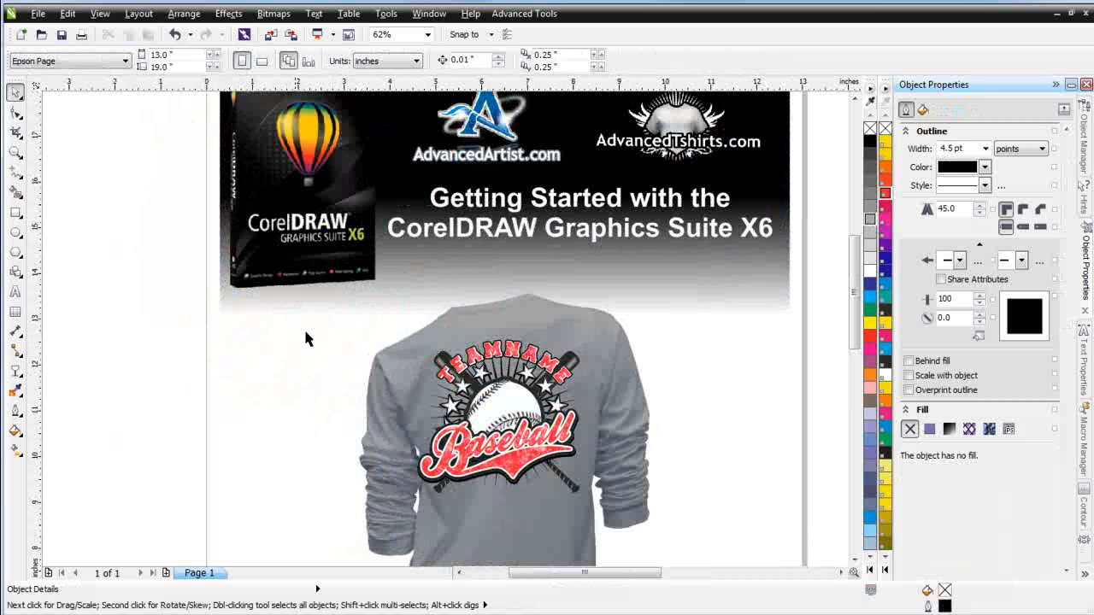
left_click_drag(309, 322, 450, 424)
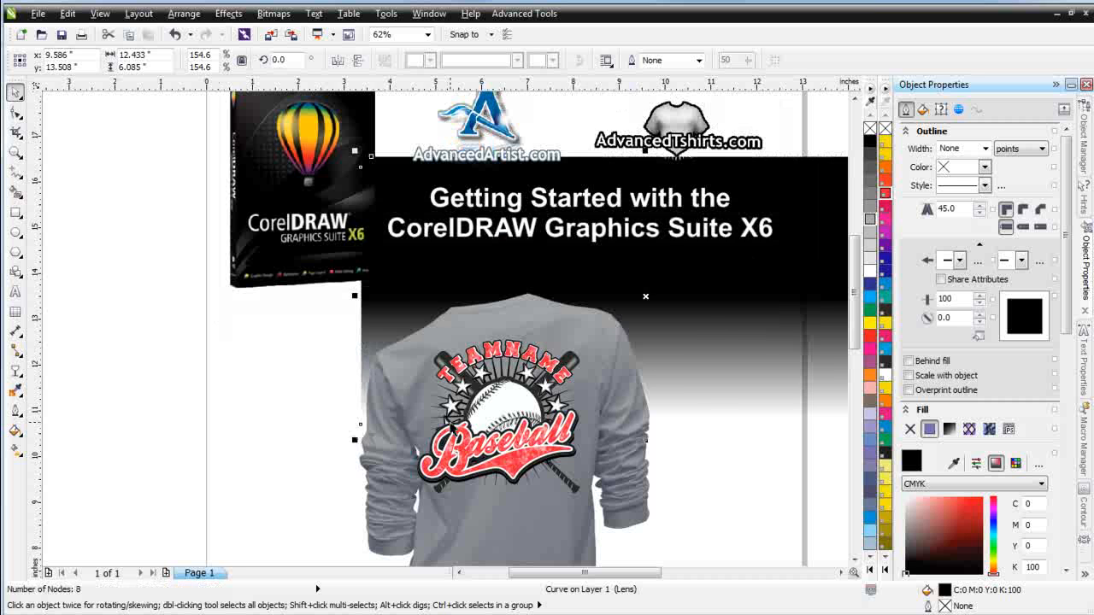
key("ctrl+z")
Select the logo group and nudge it slightly on the shirt back
left_click(727, 542)
left_click_drag(727, 542, 329, 317)
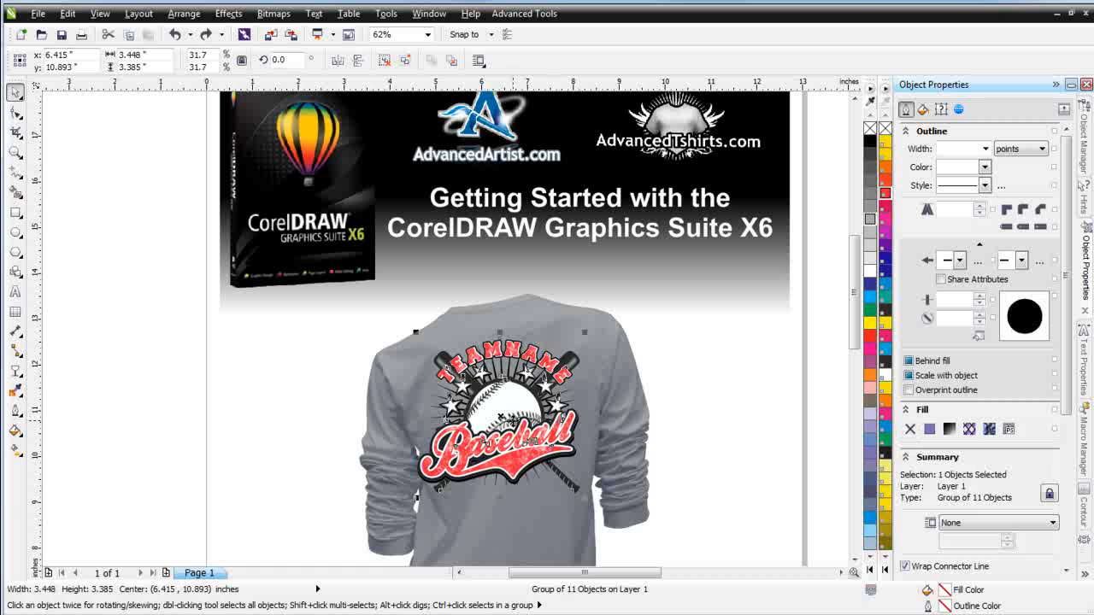
left_click_drag(511, 419, 511, 419)
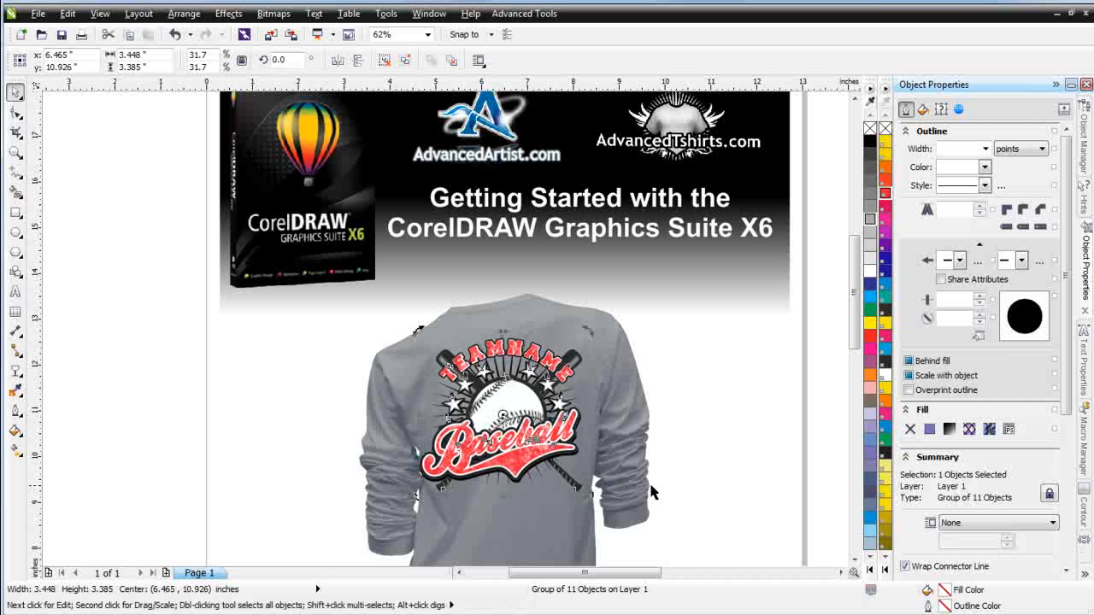
left_click(711, 410)
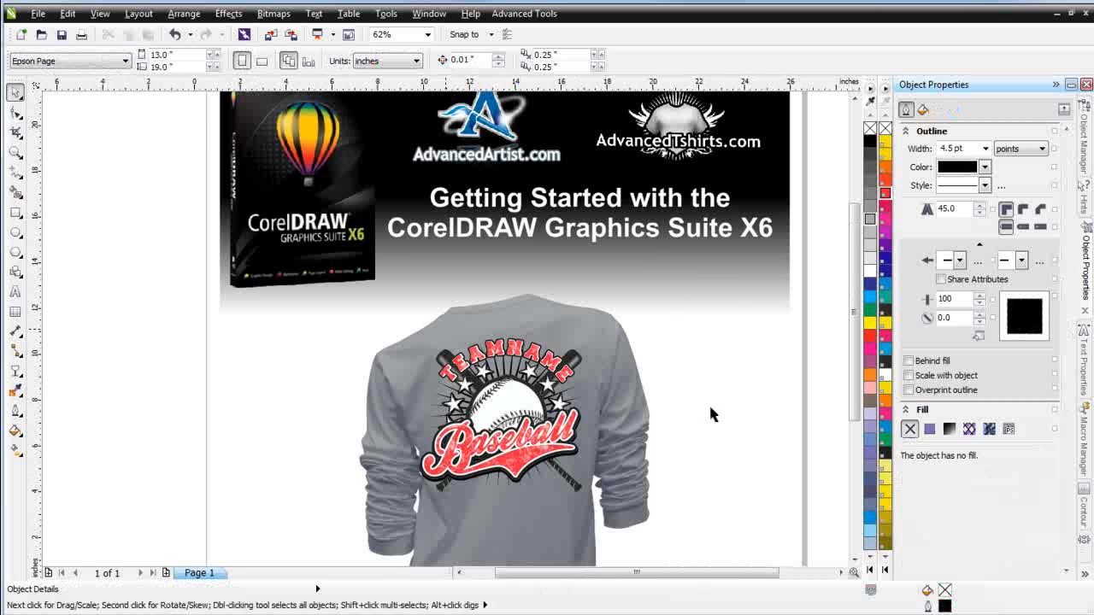
Duplicate the shirt mockup with its logo and place the copy to the left of the original
scroll(710, 409, "down", 1)
left_click_drag(465, 502, 190, 268)
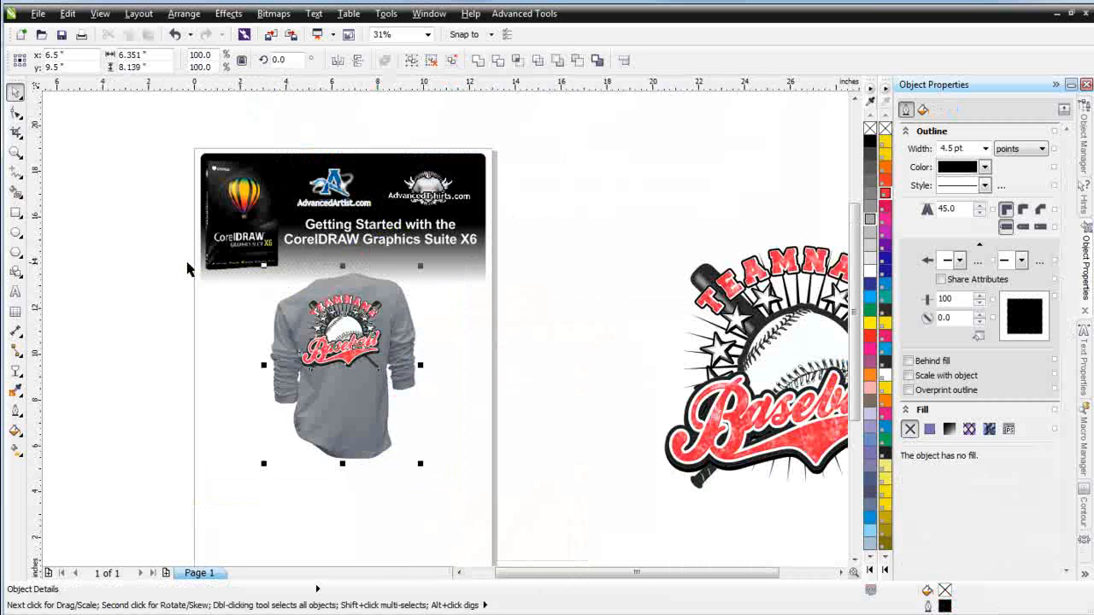
left_click_drag(355, 407, 204, 460)
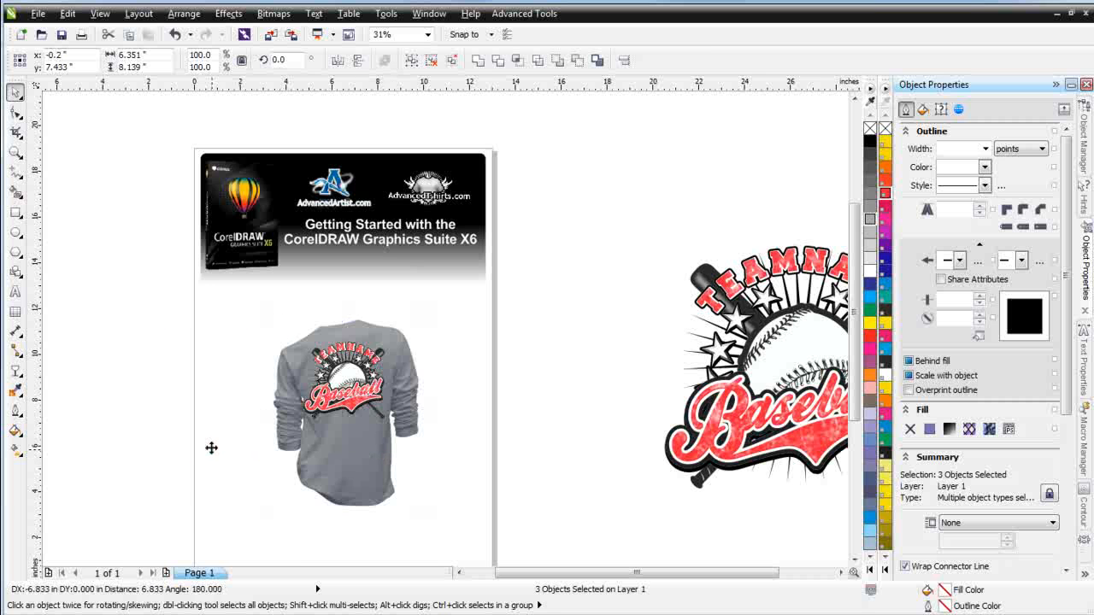
Select the logo on the left shirt copy and ungroup it
scroll(174, 395, "up", 1)
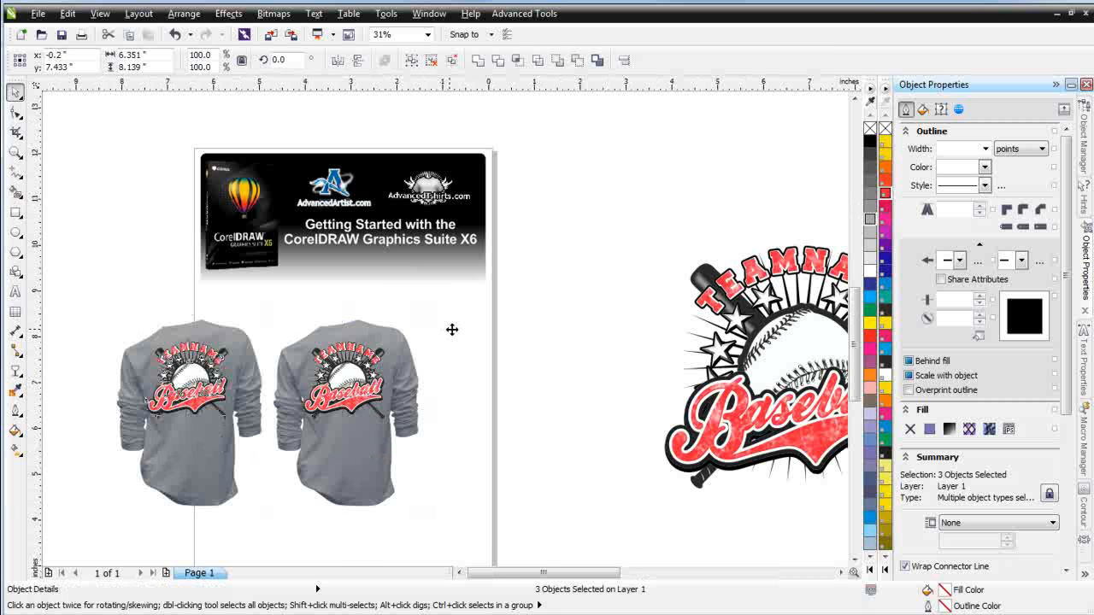
left_click(210, 291)
left_click(465, 244)
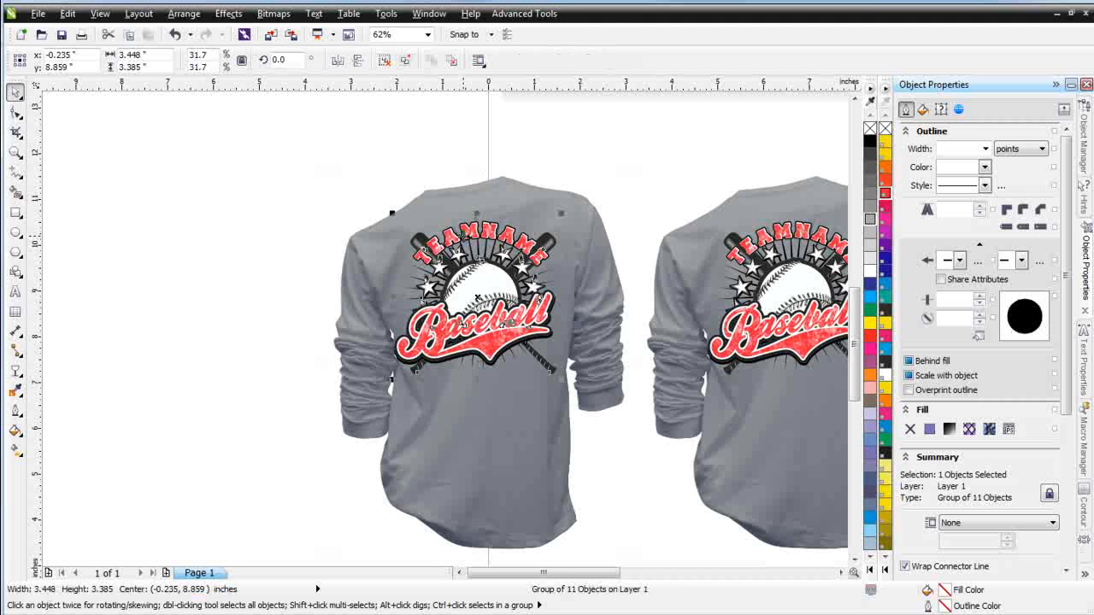
left_click(383, 60)
left_click(202, 318)
left_click(492, 338)
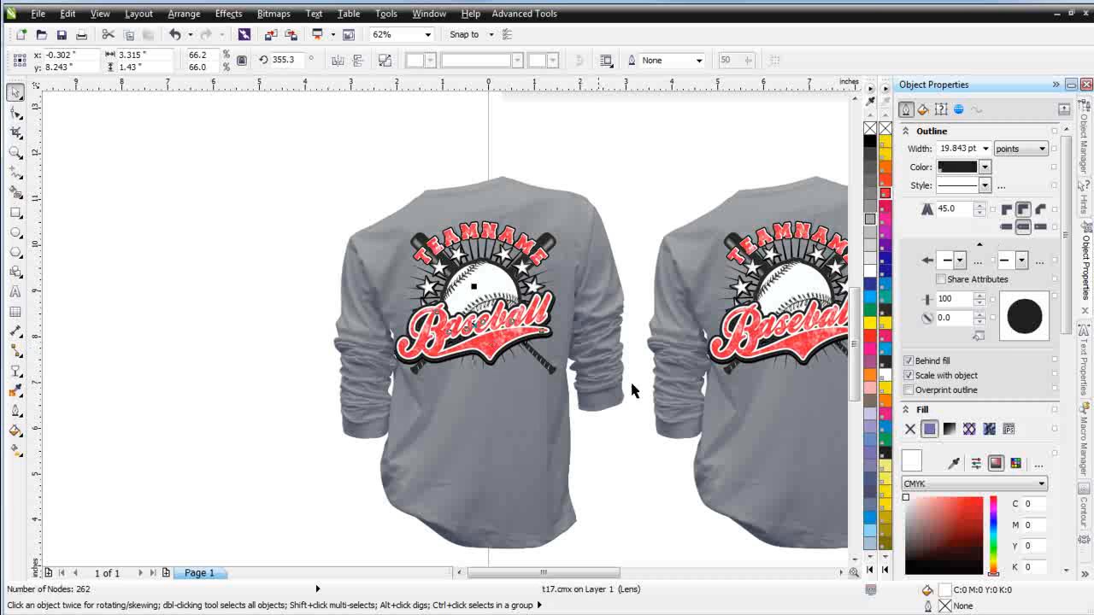
left_click(886, 272)
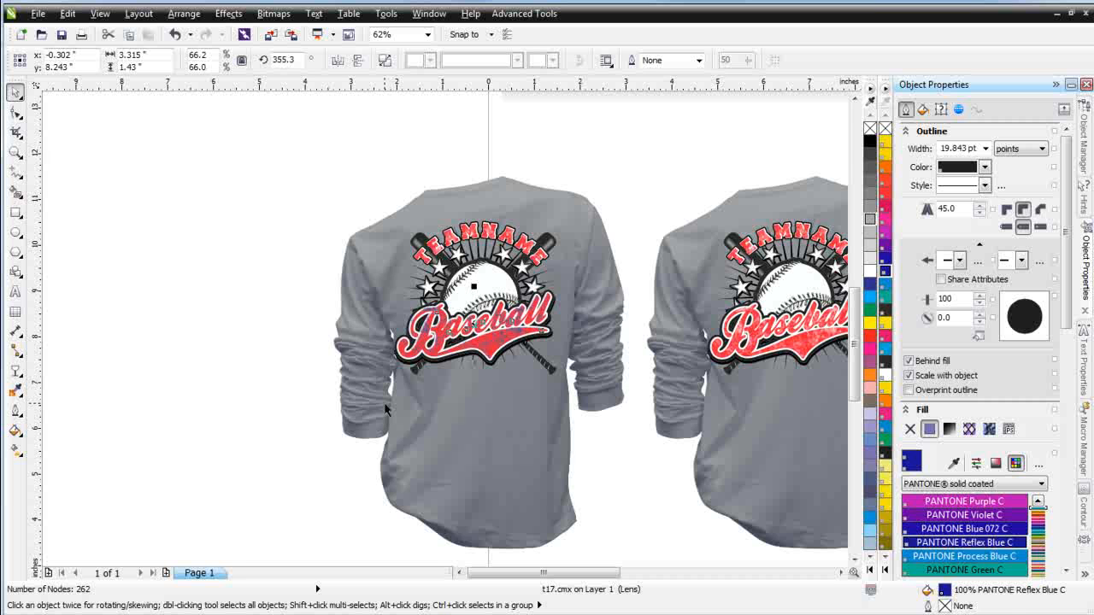
left_click(228, 362)
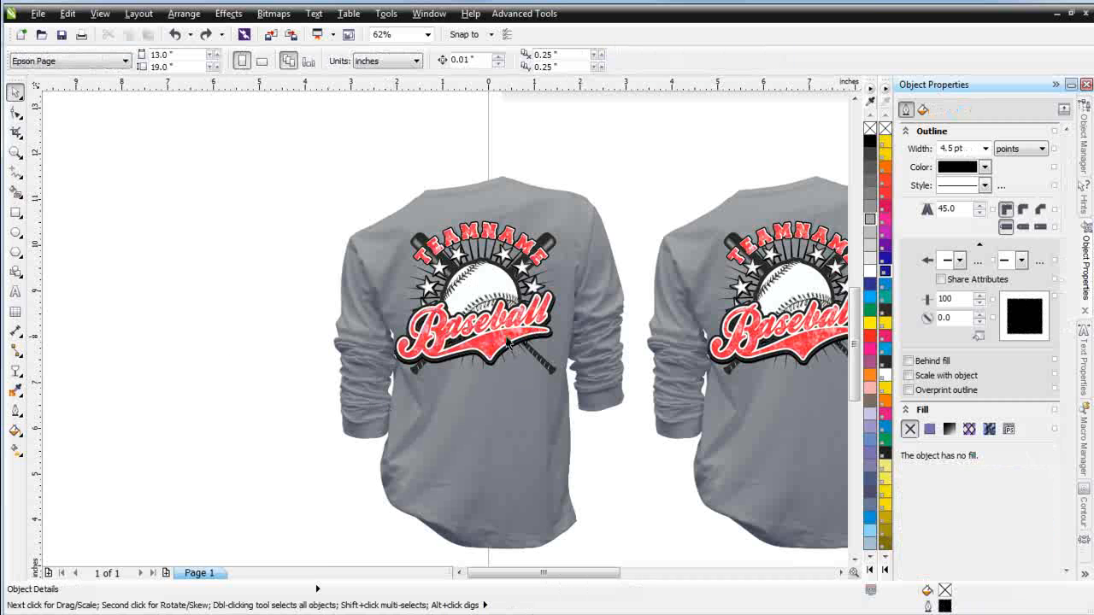
left_click(459, 359)
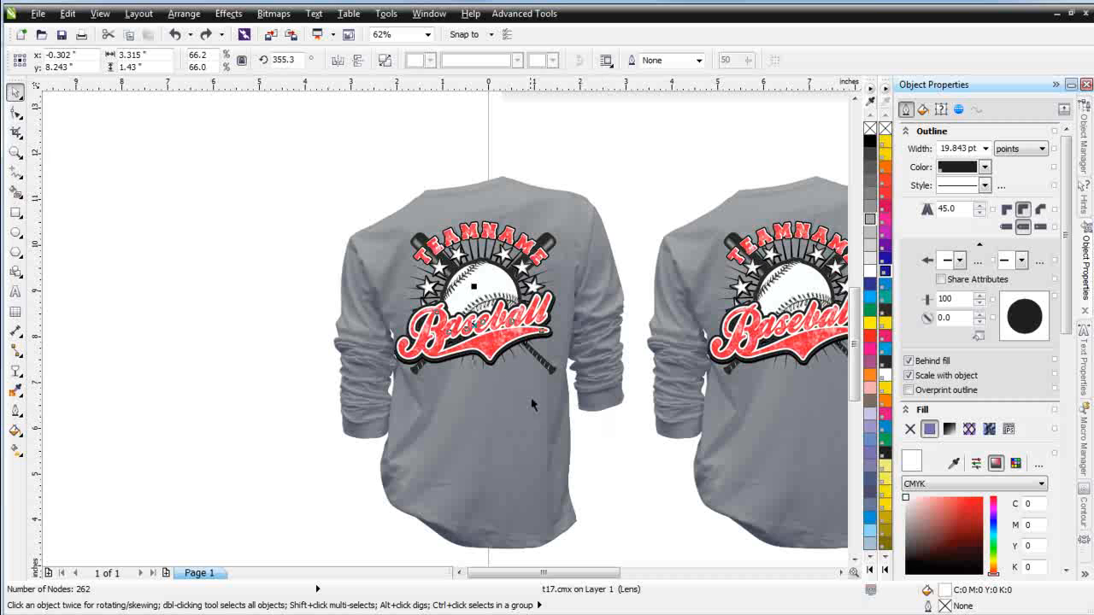
Recolor the Baseball script and the TEAMNAME text on the copy to Pantone Reflex Blue C
left_click(493, 357)
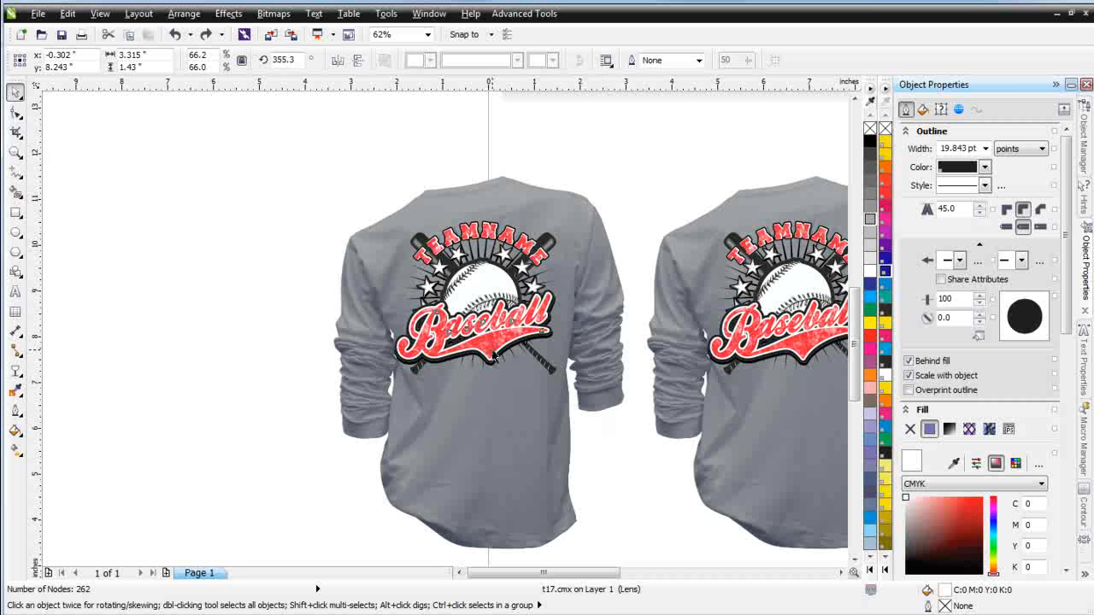
left_click(885, 271)
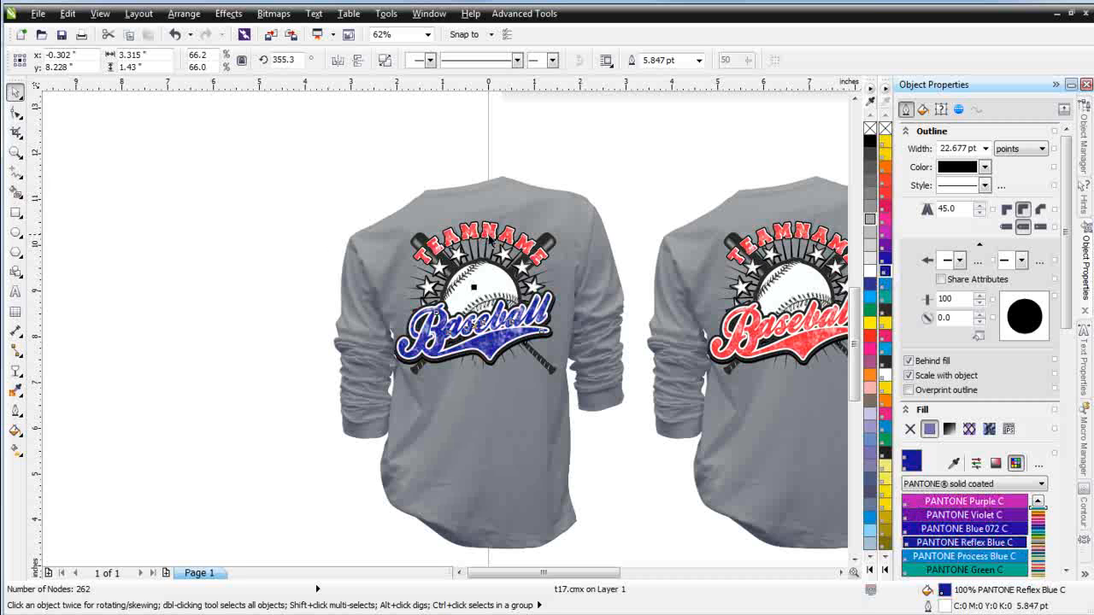
left_click(493, 242)
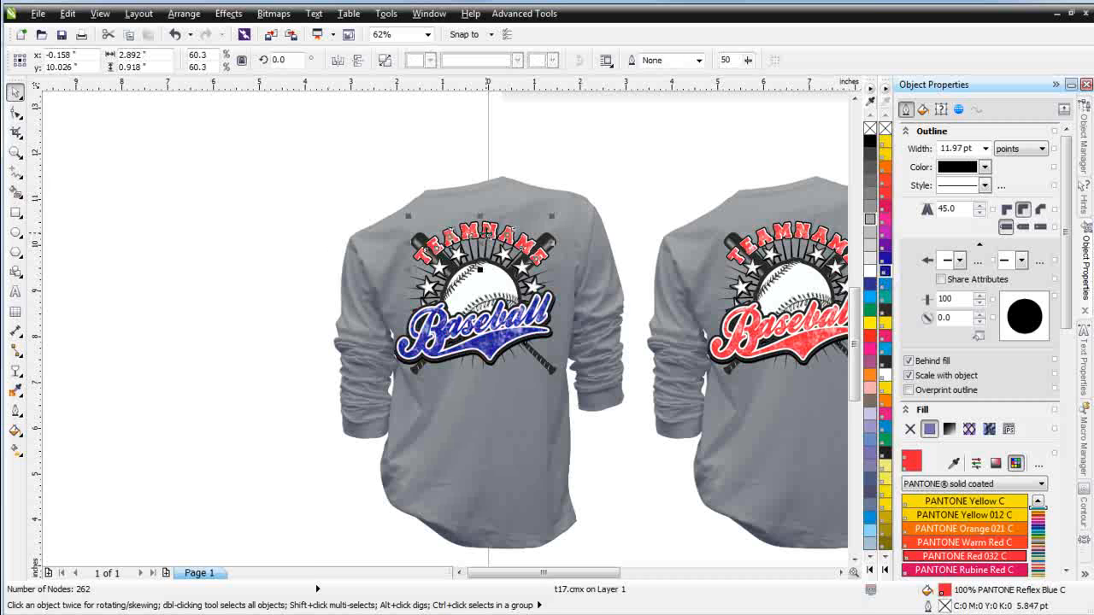
left_click(885, 271)
Change the left shirt copy's color to white
left_click(470, 453)
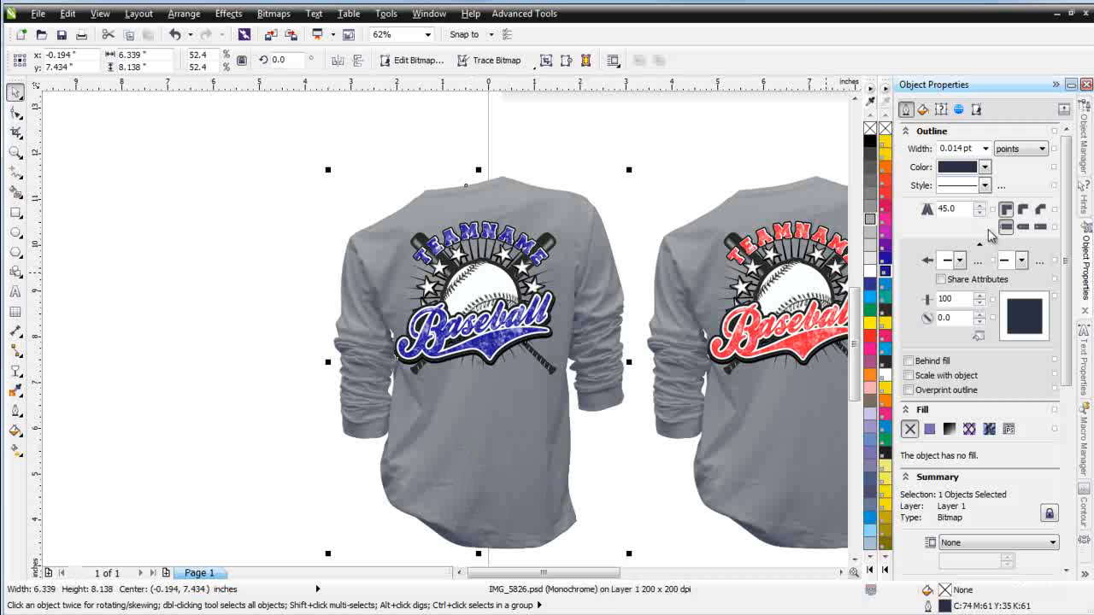
left_click(870, 271)
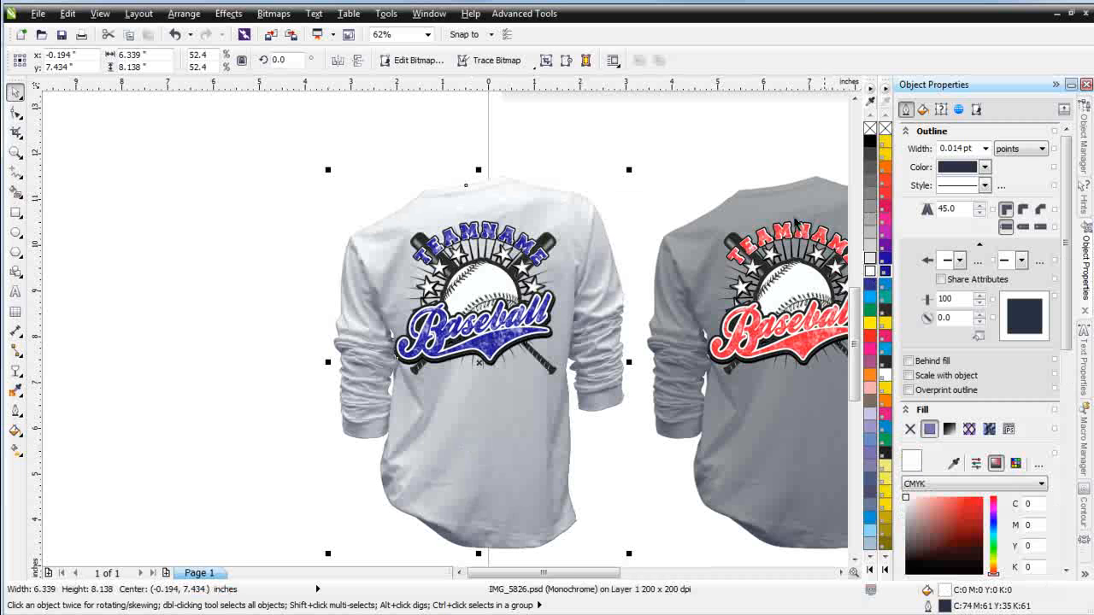
Select the blue logo's pieces on the white shirt and nudge them slightly up and right
left_click_drag(229, 179, 647, 440)
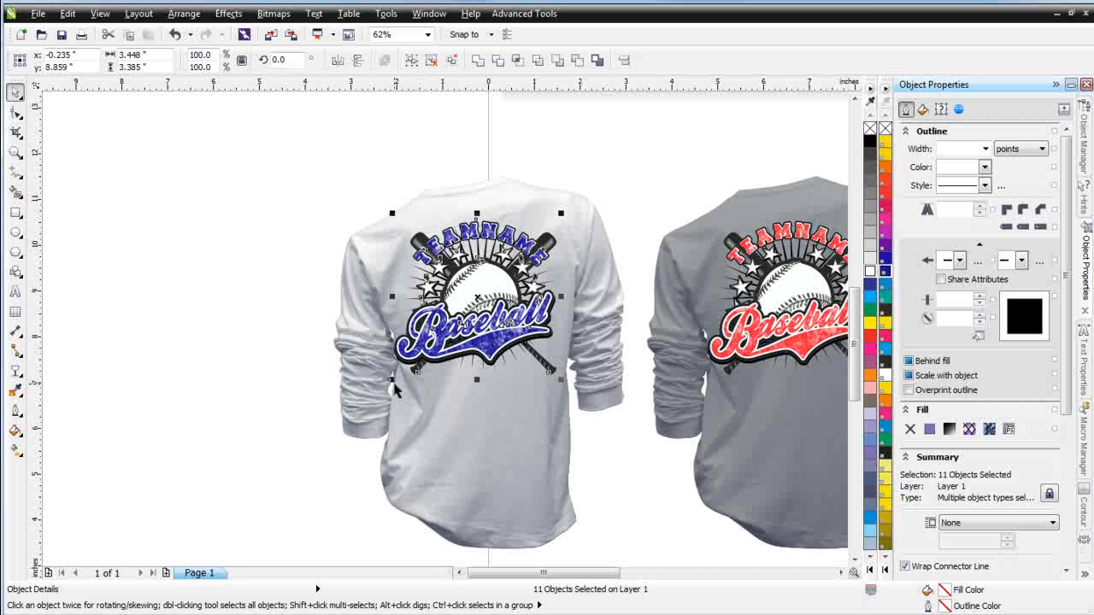
left_click_drag(393, 382, 398, 376)
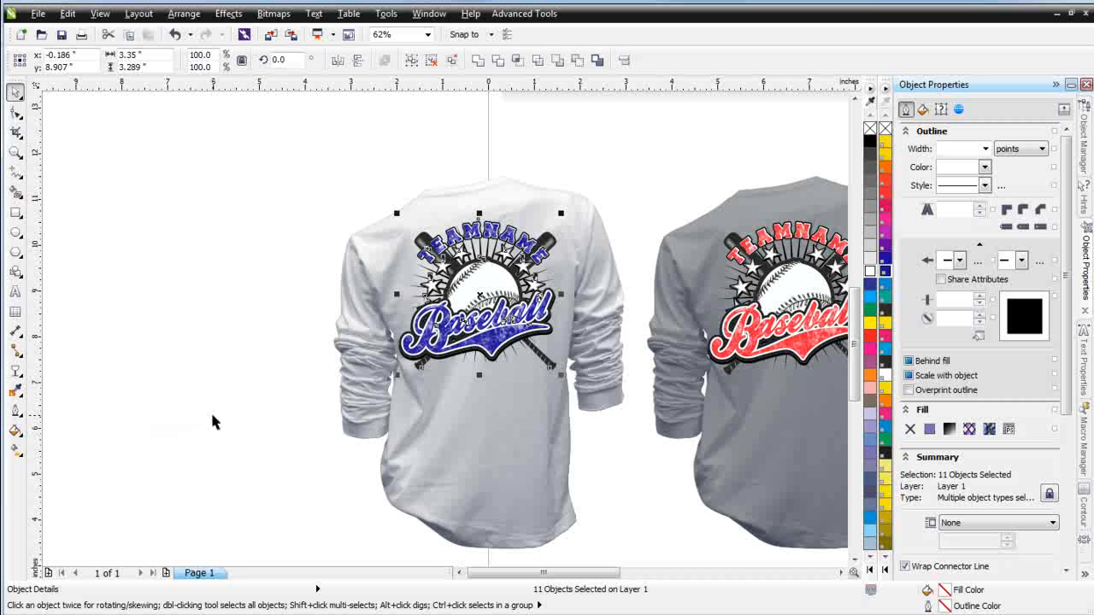
scroll(212, 409, "down", 1)
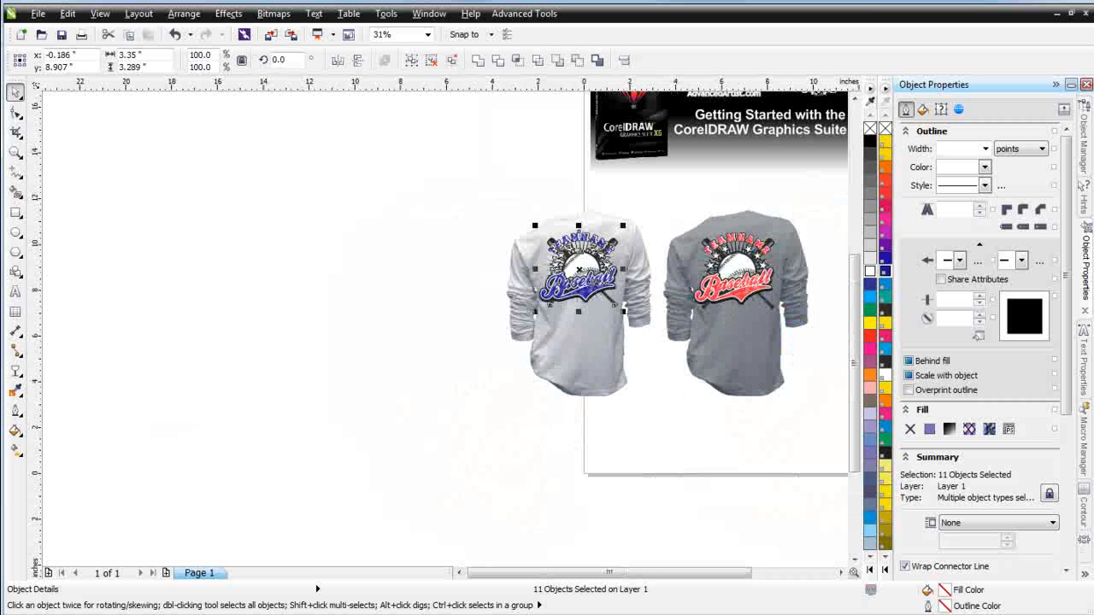
Switch to DesignBase and open the Models1 comp from Marketing Tools' Comps category in a new document
key("alt+Tab")
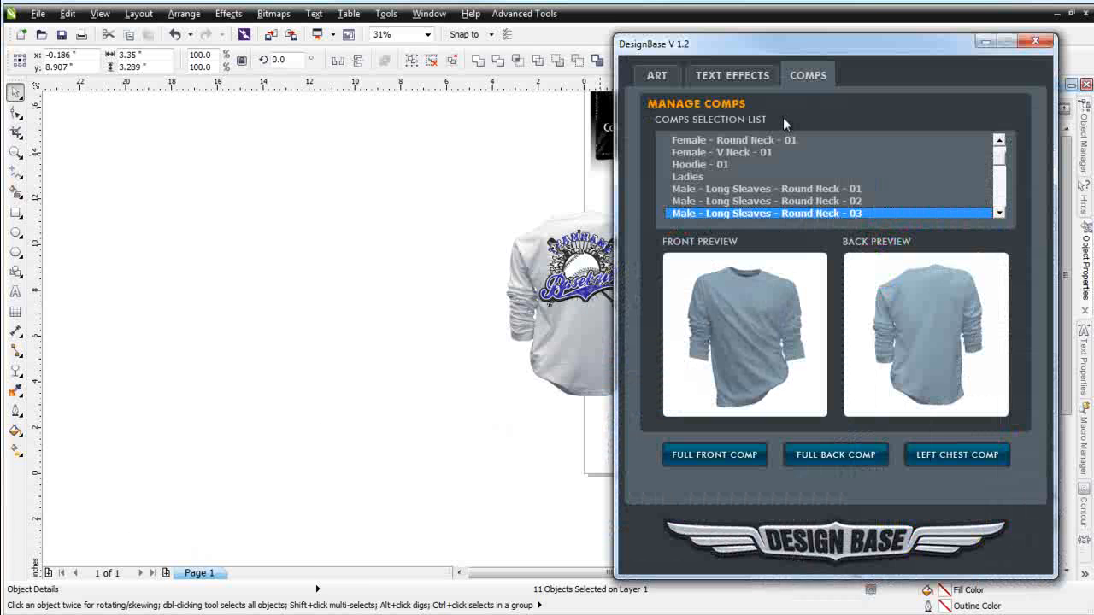
left_click(660, 77)
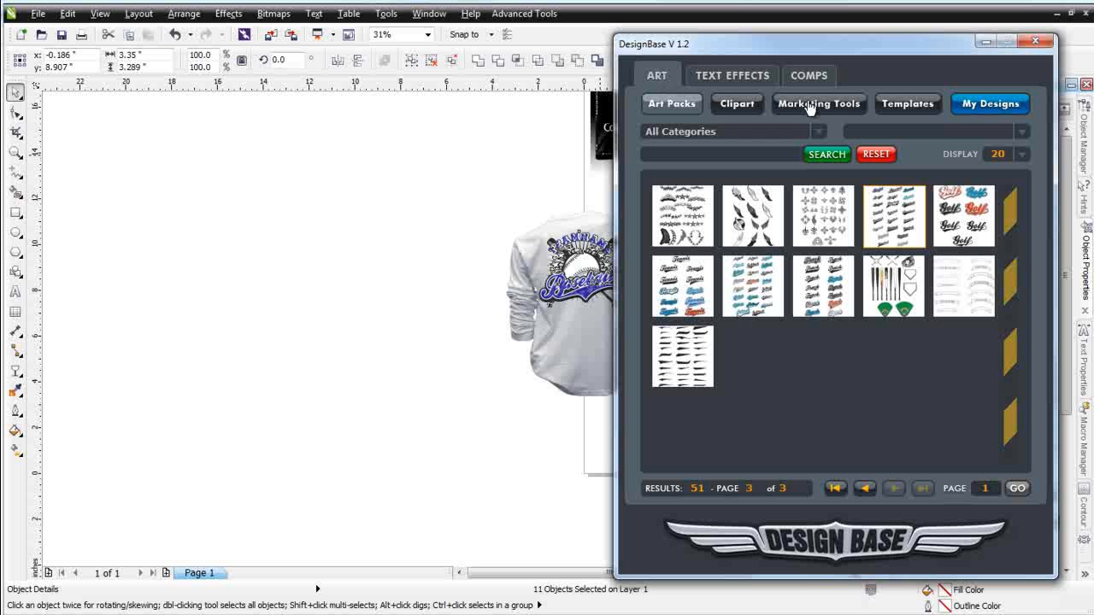
left_click(839, 106)
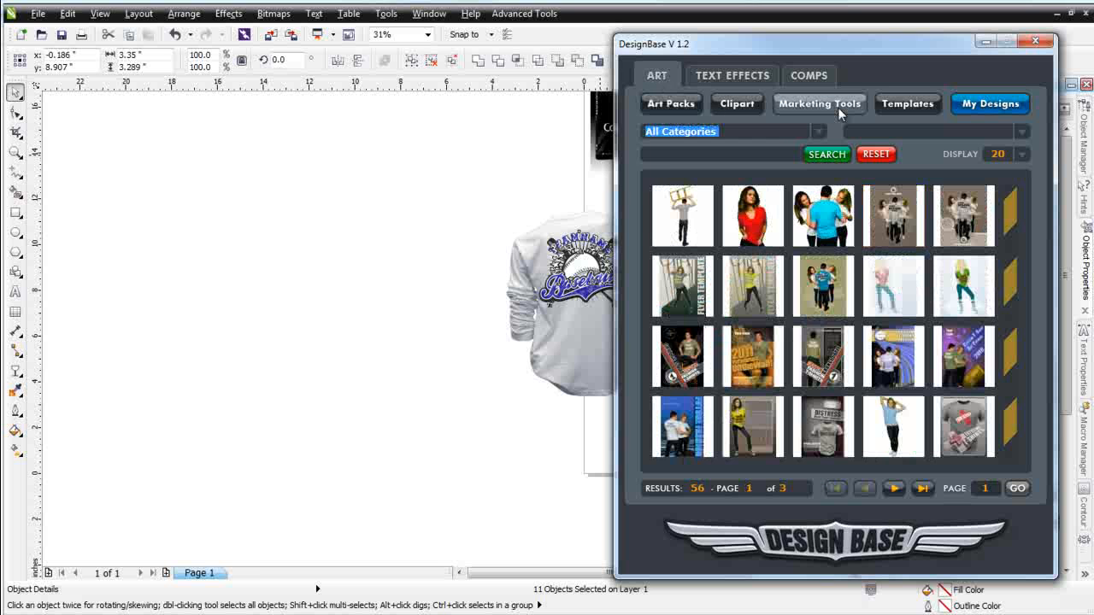
left_click(818, 130)
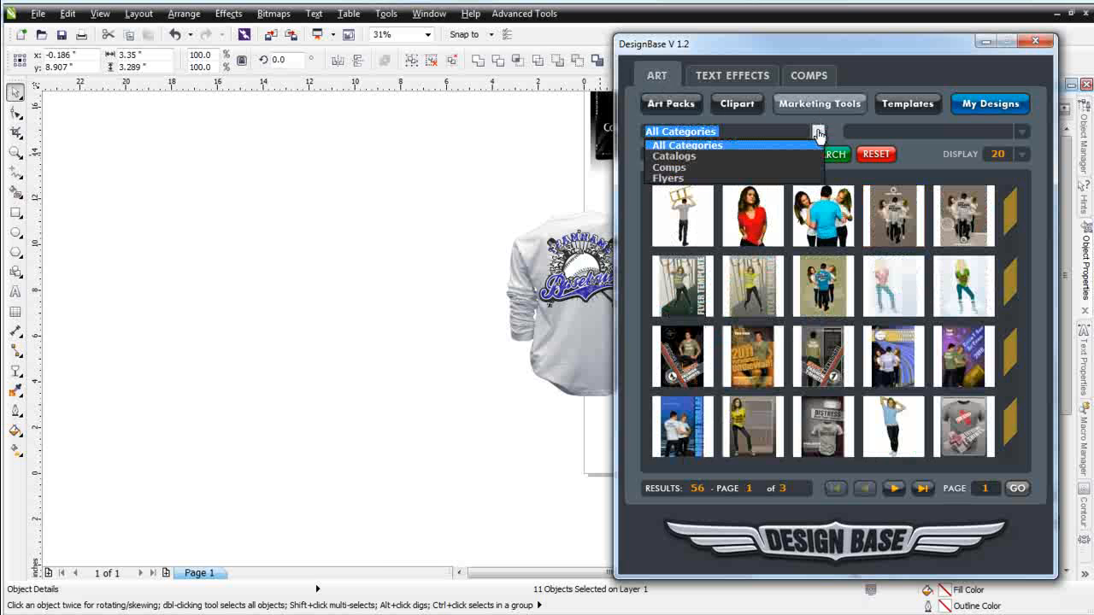
left_click(773, 167)
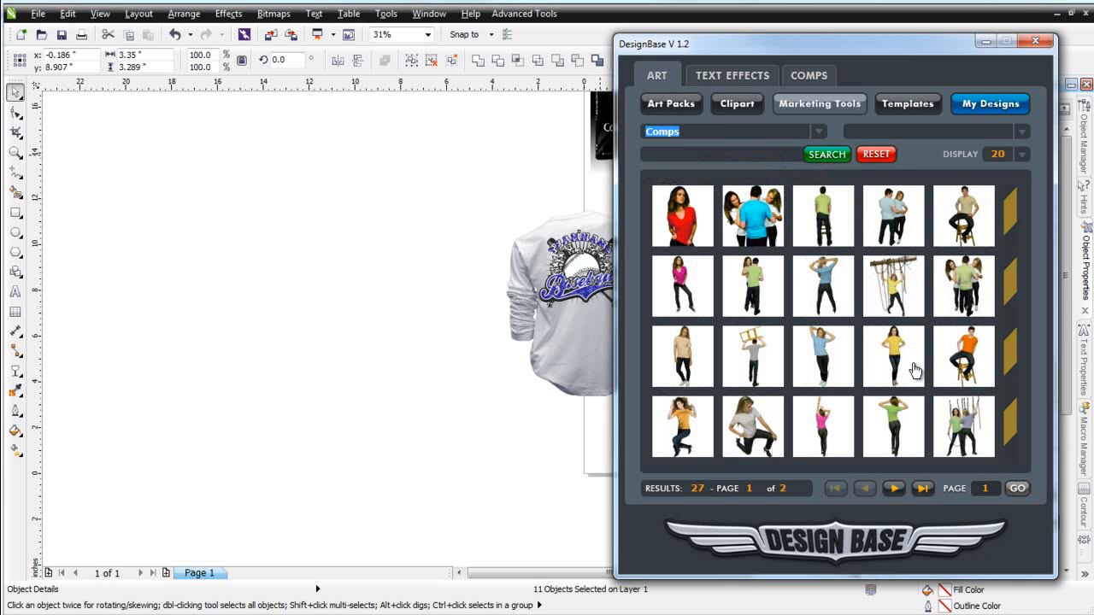
left_click(766, 205)
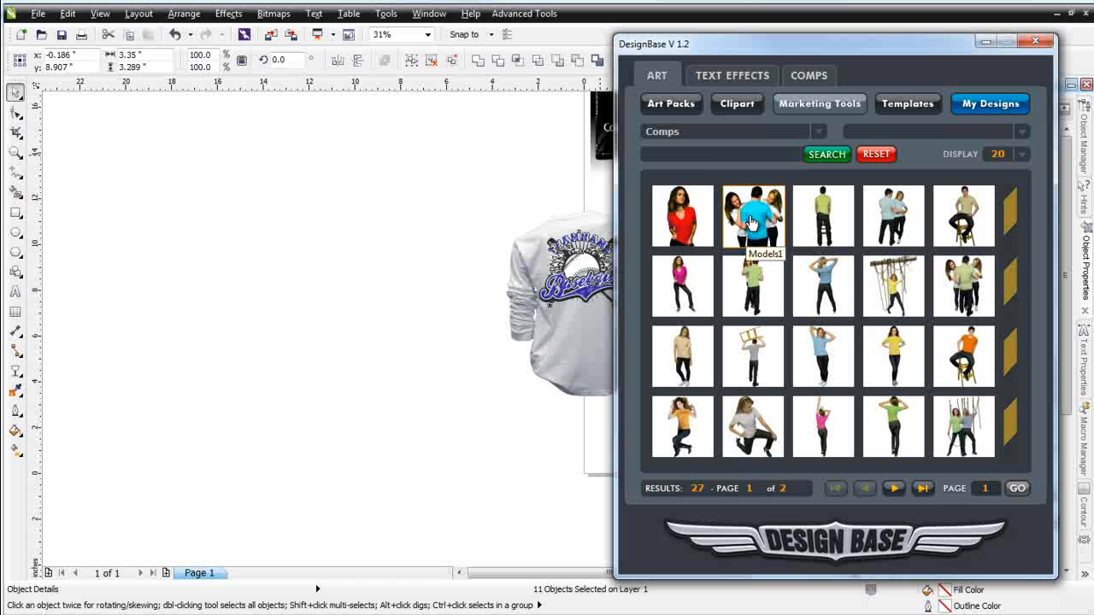
double_click(748, 225)
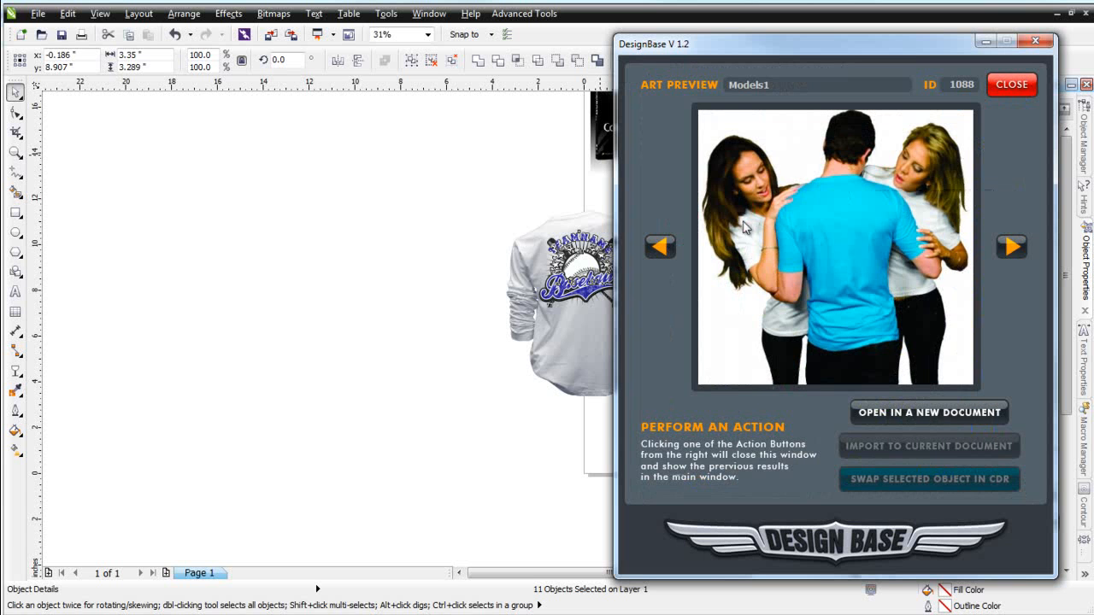
left_click(932, 414)
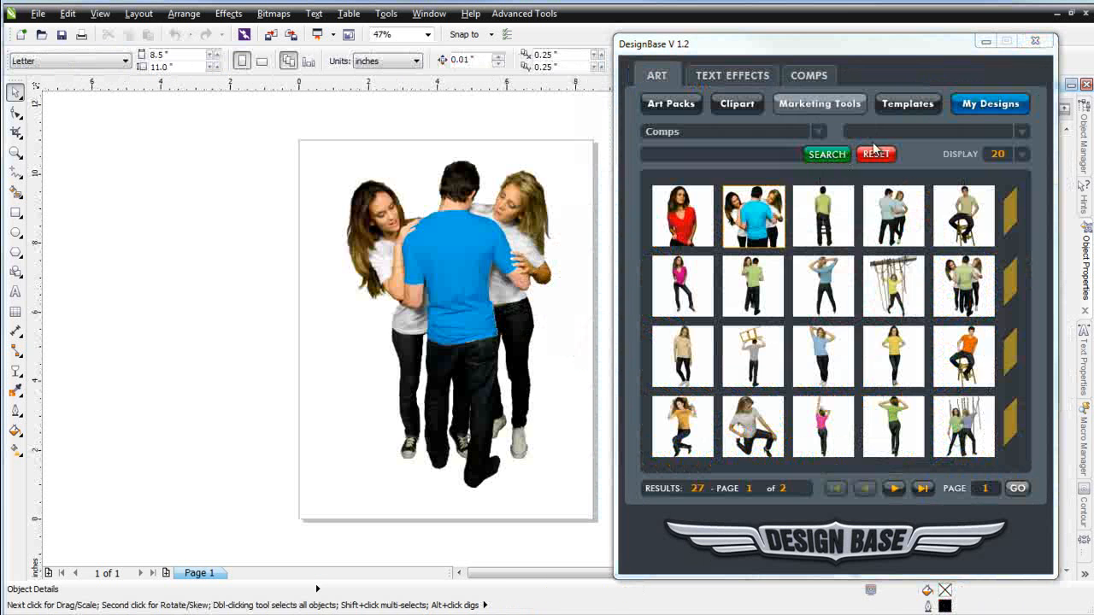
Minimize DesignBase, select all three model images, and restore the new document's window size
left_click(985, 41)
left_click_drag(282, 147, 751, 534)
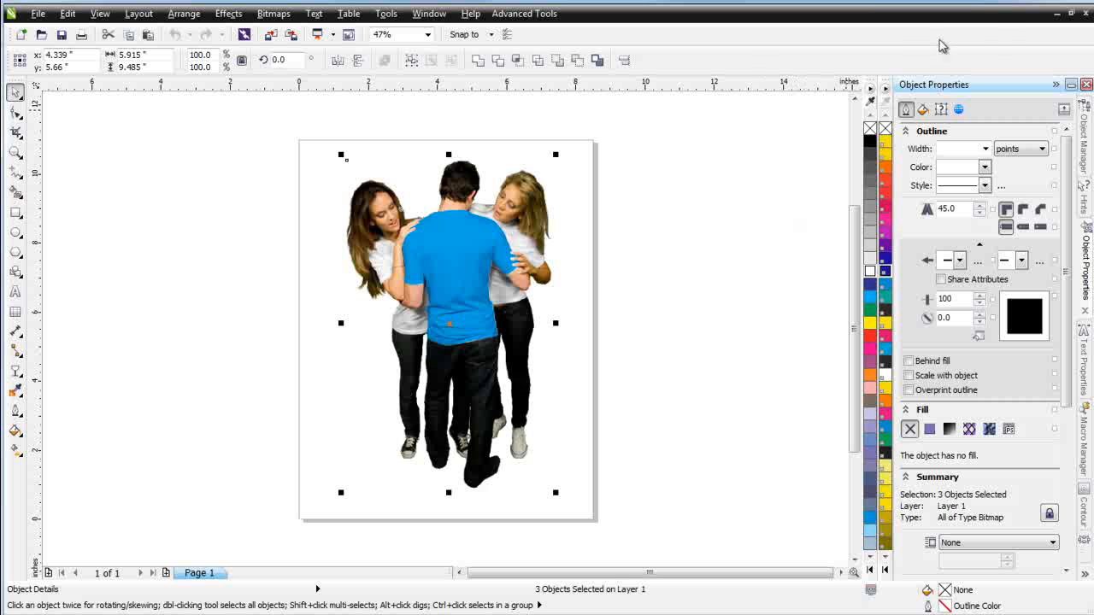
left_click(1057, 13)
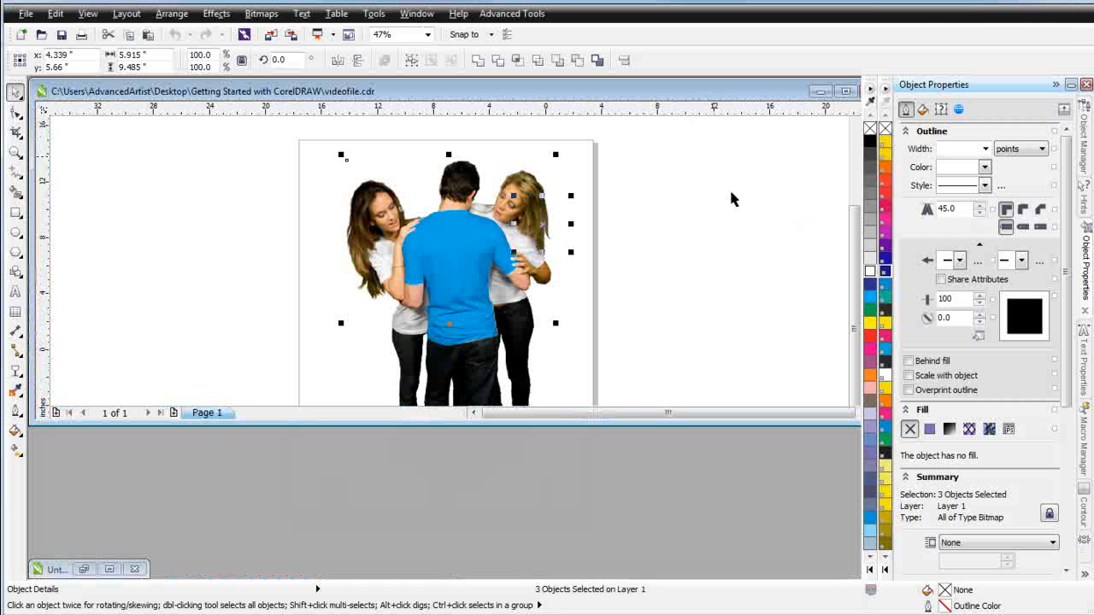
Paste the three model images into the shirt mockup document and move and enlarge them beside the page
left_click(845, 91)
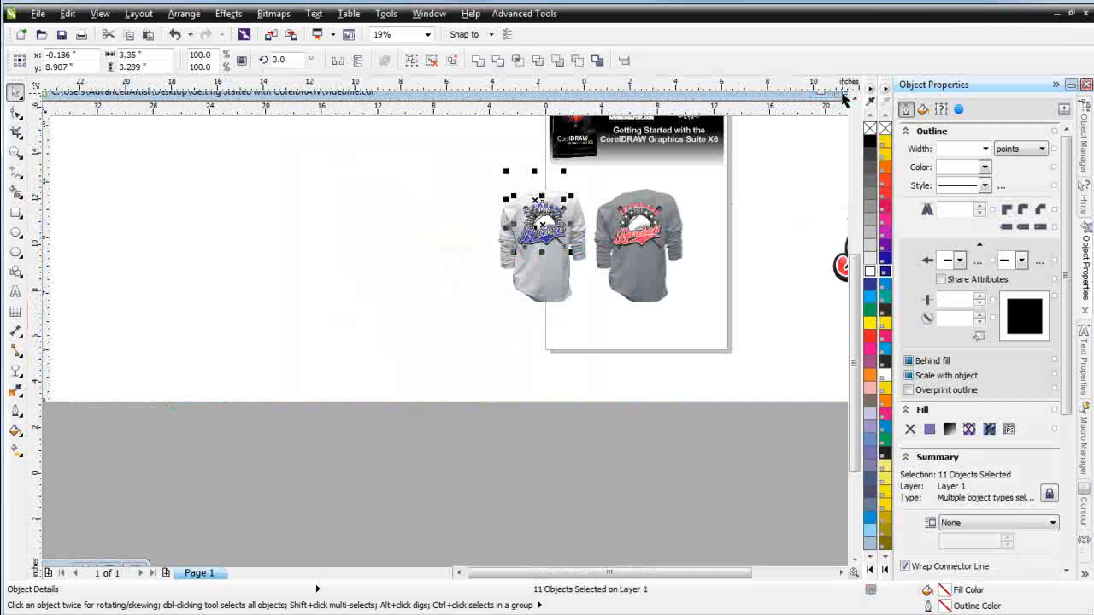
scroll(594, 380, "up", 2)
key("ctrl+v")
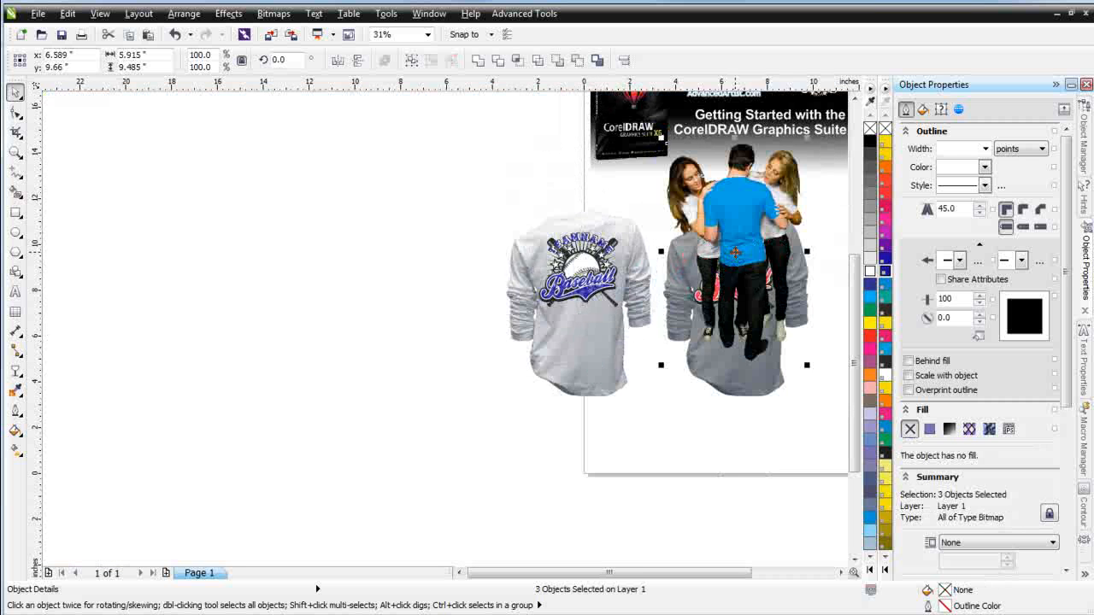
left_click_drag(735, 252, 276, 376)
left_click_drag(346, 262, 435, 120)
left_click_drag(340, 222, 342, 293)
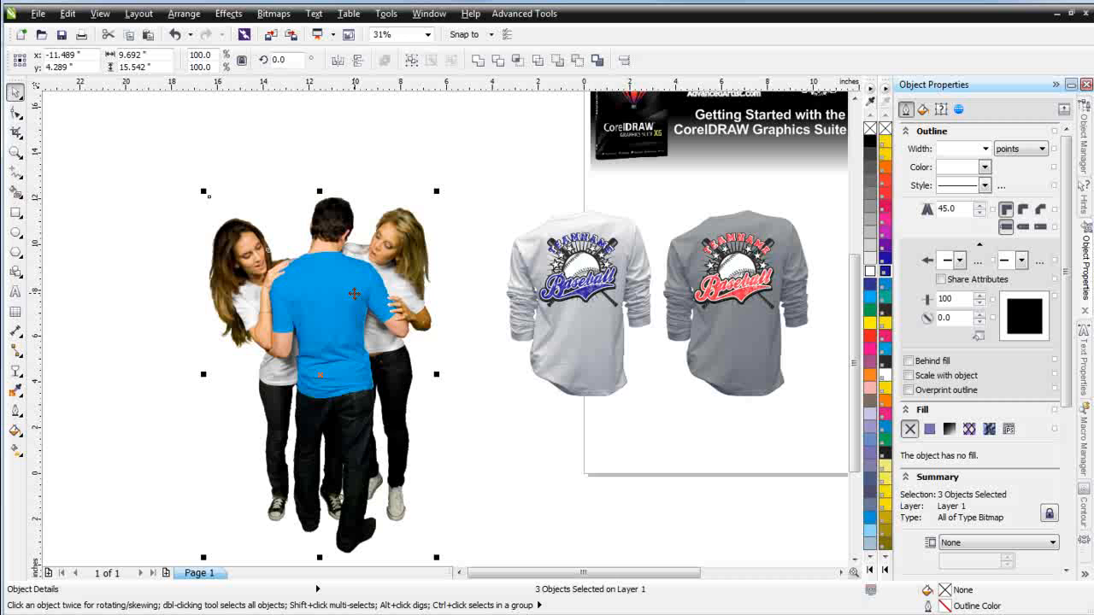
Copy the blue logo from the white mockup shirt onto the man's back, scaling it down and nudging it into place
left_click(647, 457)
left_click(353, 308)
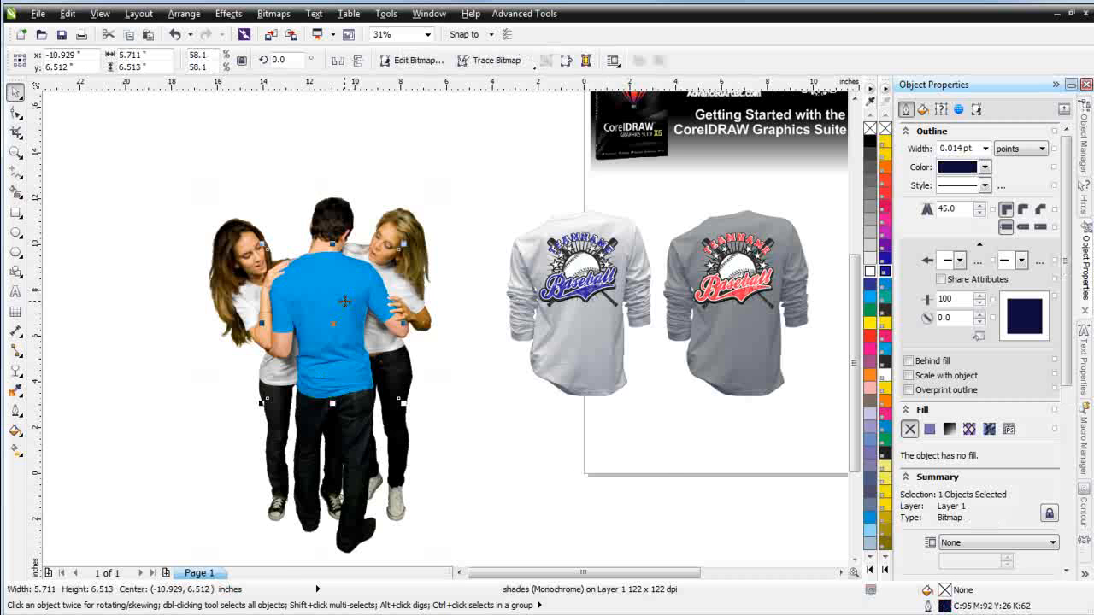
left_click_drag(562, 241, 655, 342)
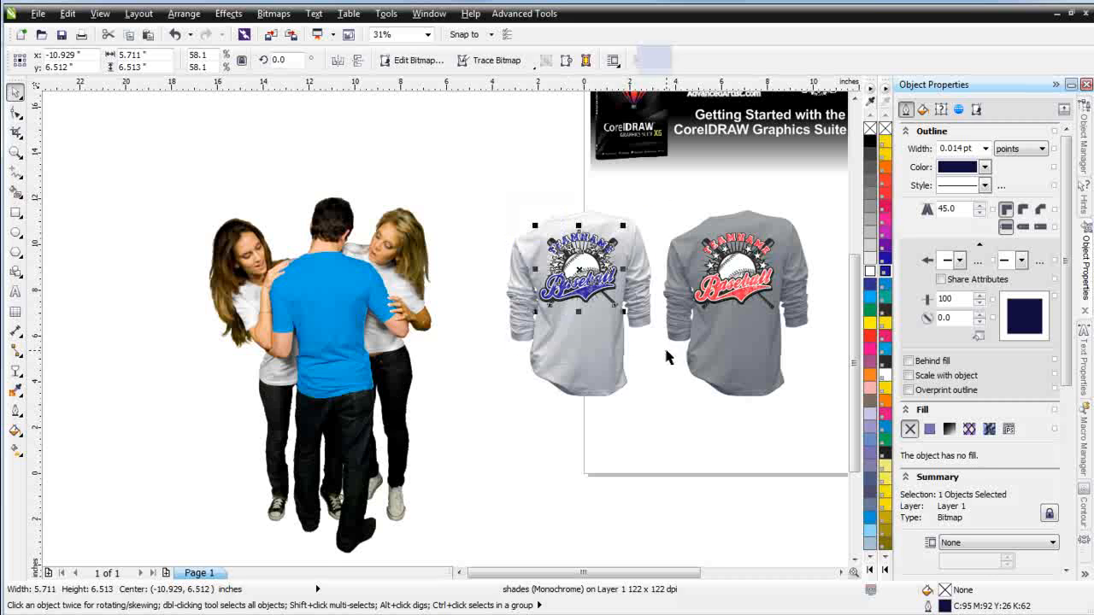
left_click_drag(593, 282, 338, 305)
scroll(232, 284, "up", 1)
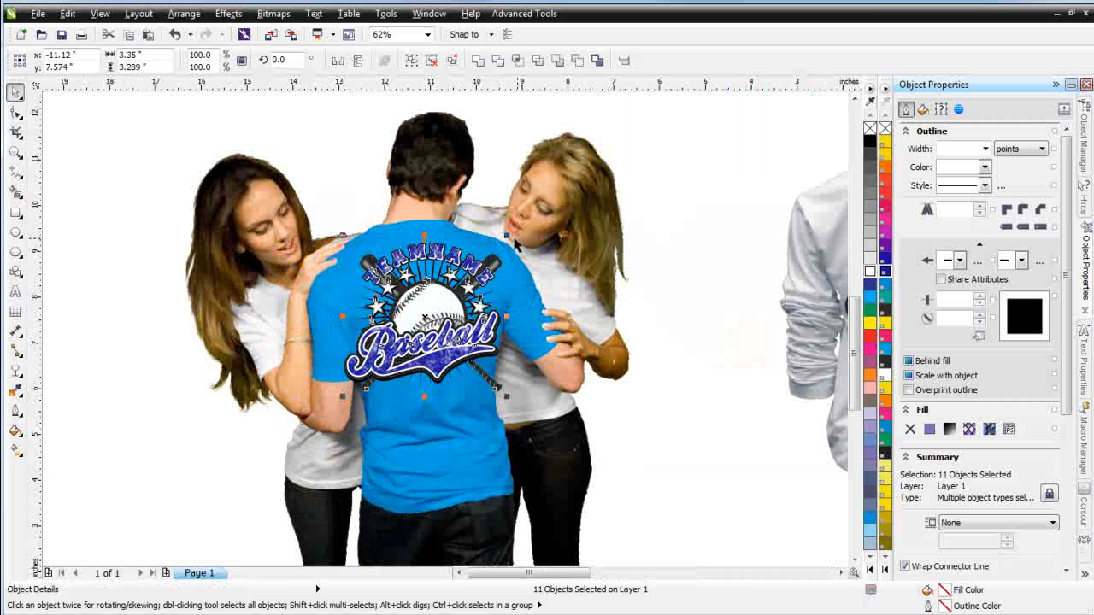
left_click_drag(510, 239, 490, 257)
left_click_drag(440, 325, 438, 317)
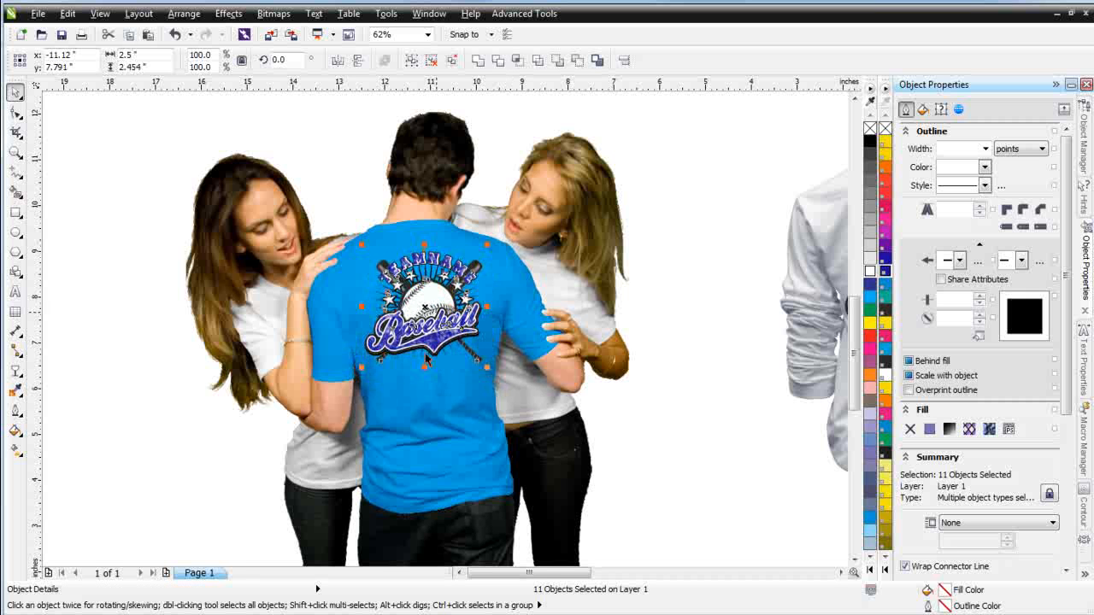
Select the man's shirt base-color layer and recolor it, previewing red and orange before settling on white
left_click(431, 398)
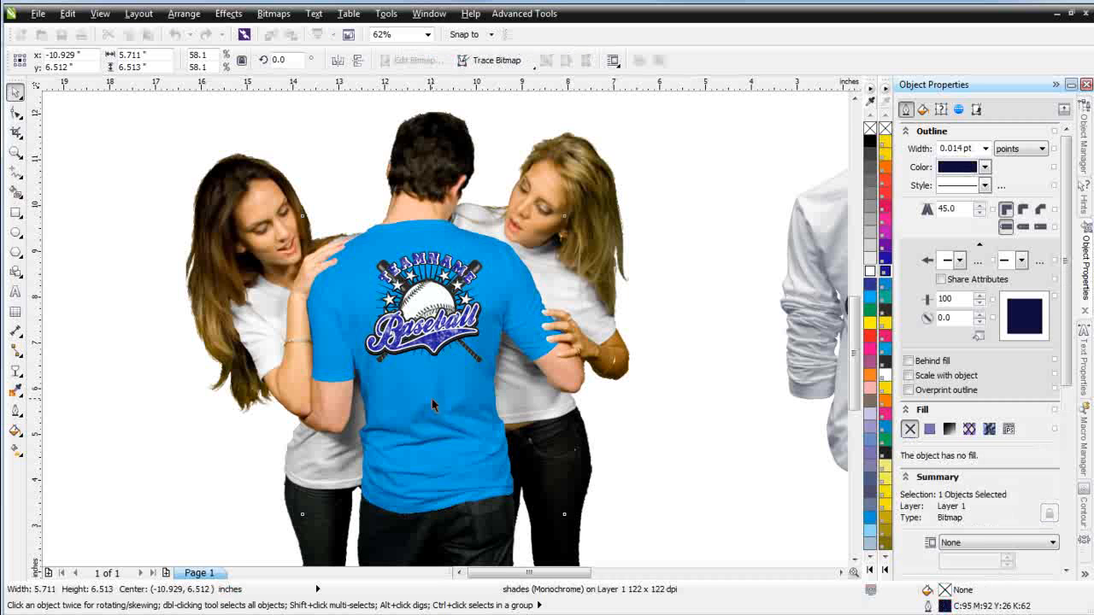
left_click(431, 399, "alt")
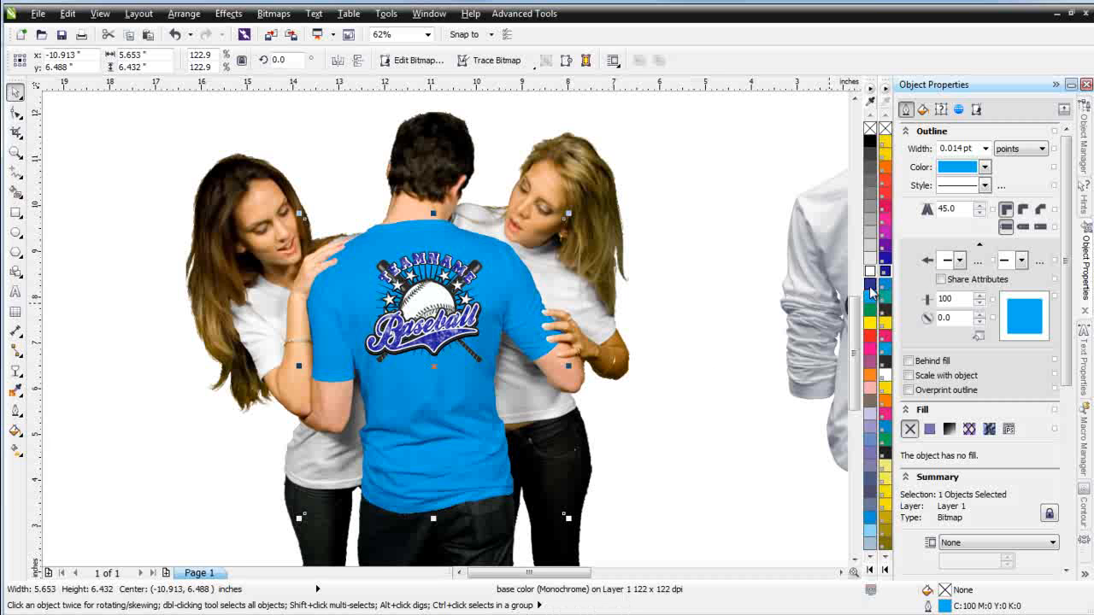
right_click(871, 337)
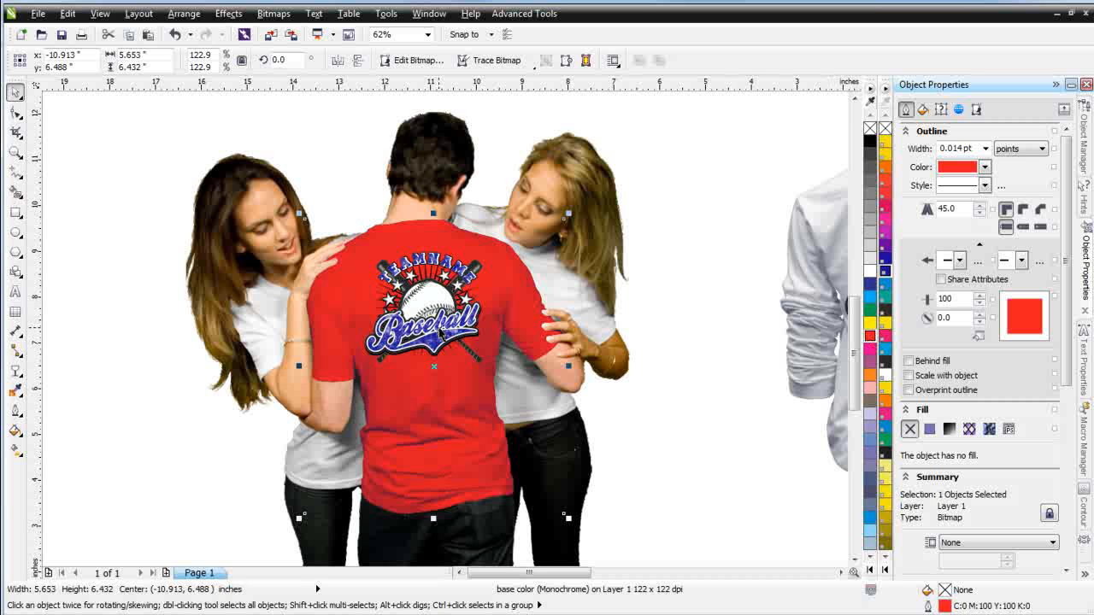
right_click(885, 405)
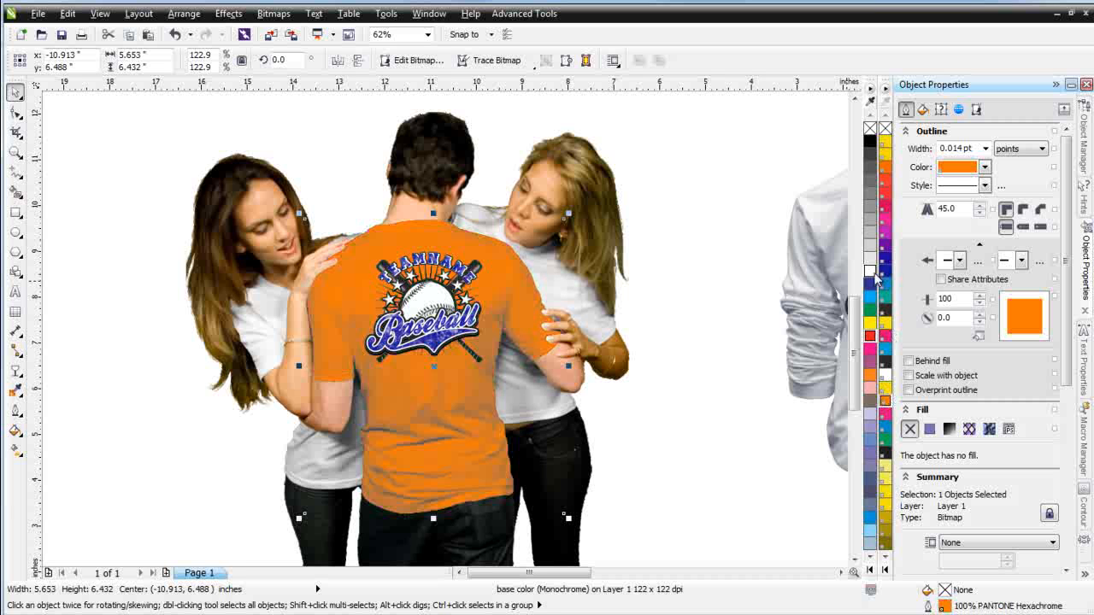
right_click(885, 378)
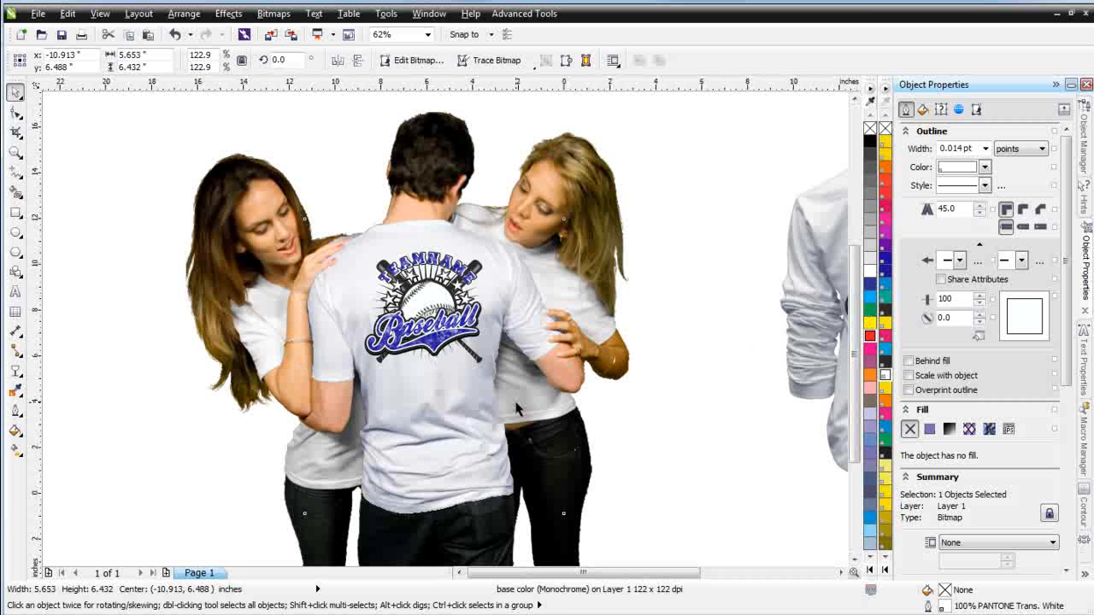
Select the model comp together with its logo and shift it slightly up and right
key("F3")
left_click_drag(131, 153, 479, 594)
left_click_drag(312, 338, 351, 304)
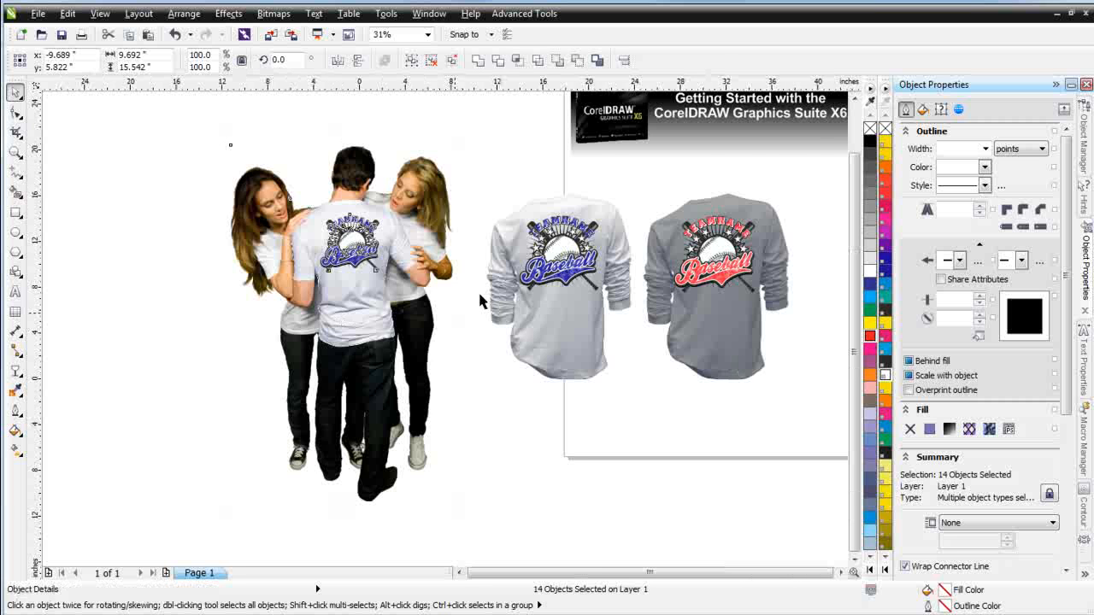
scroll(546, 316, "down", 1)
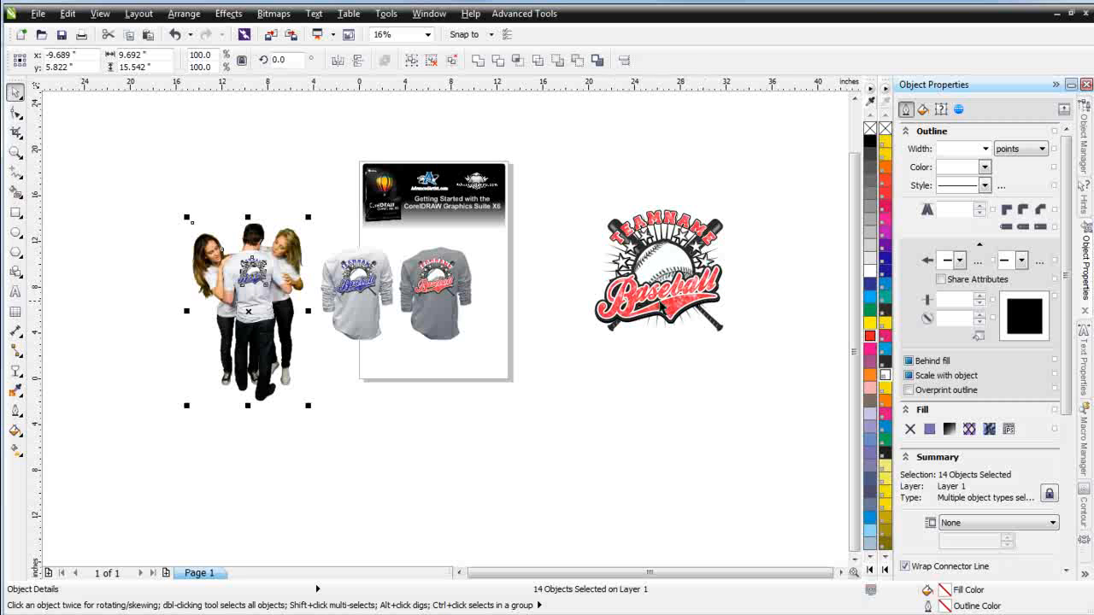
Zoom in on the standalone red baseball logo
left_click(16, 152)
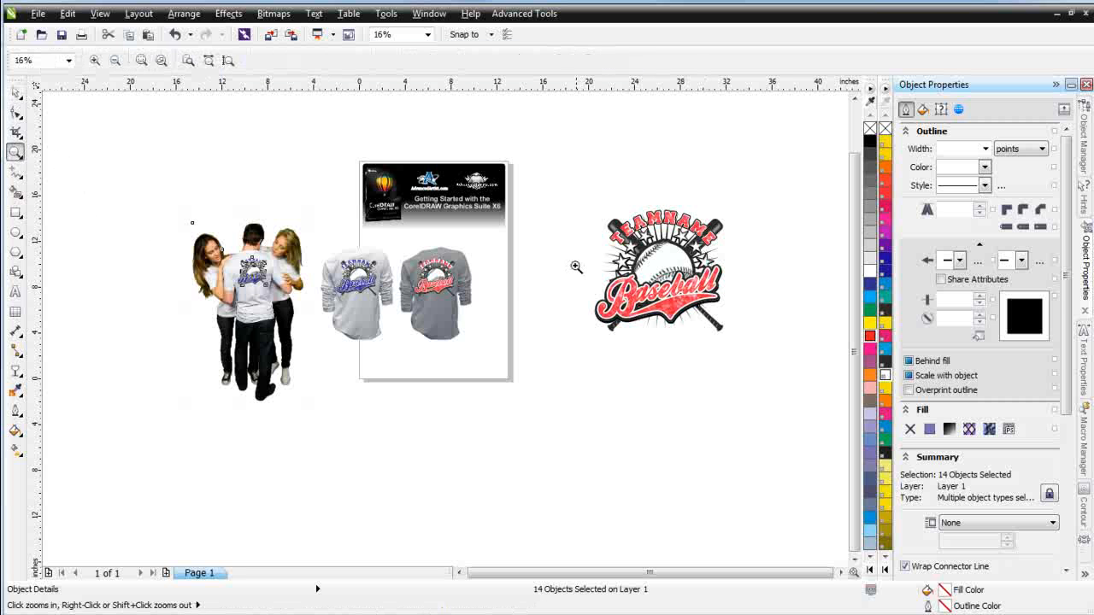
left_click_drag(555, 198, 794, 367)
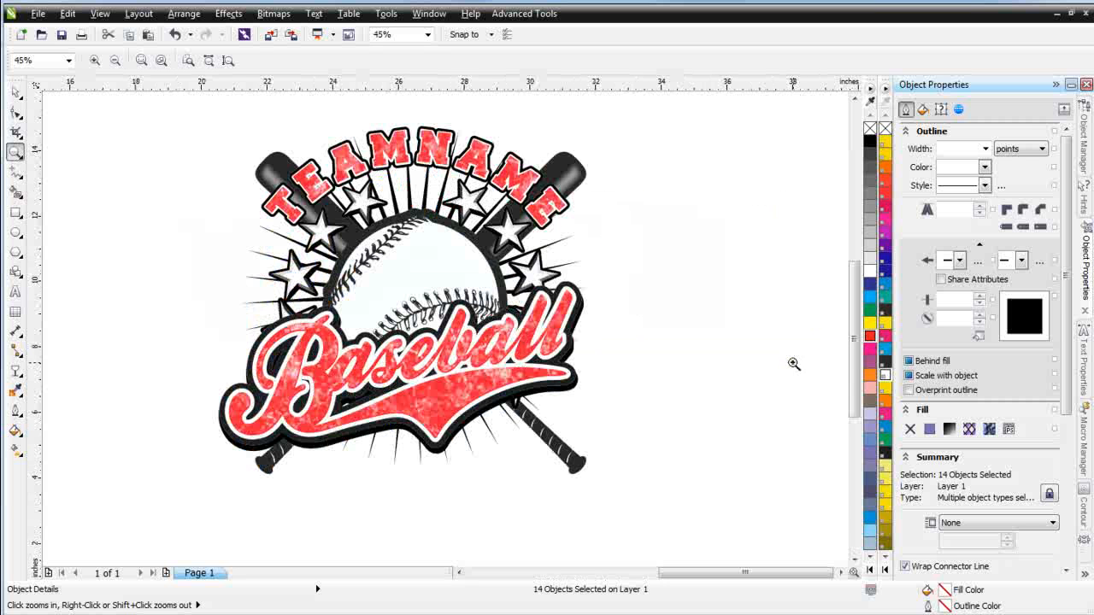